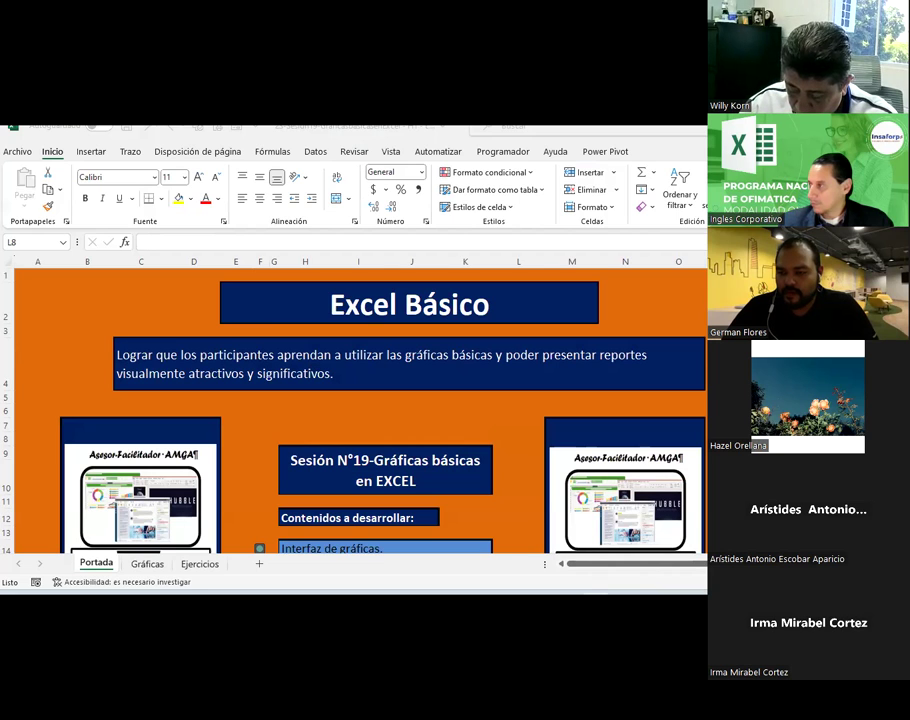
- Leave the Portada sheet and open the Gráficas sheet, selecting cell E54
{"action": "left_click", "coordinate": [307, 326]}
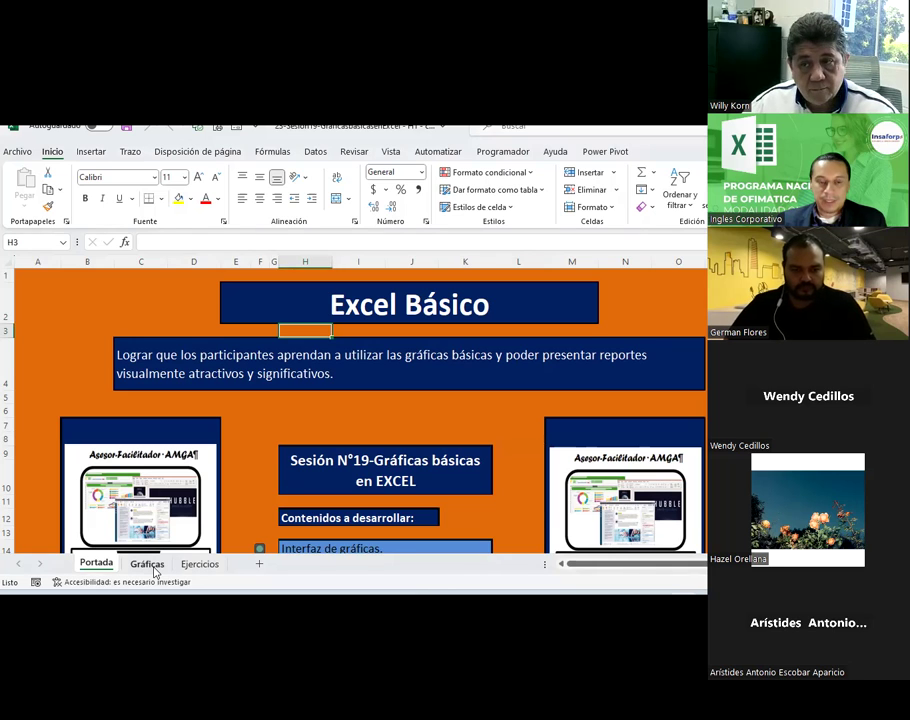
{"action": "left_click", "coordinate": [147, 564]}
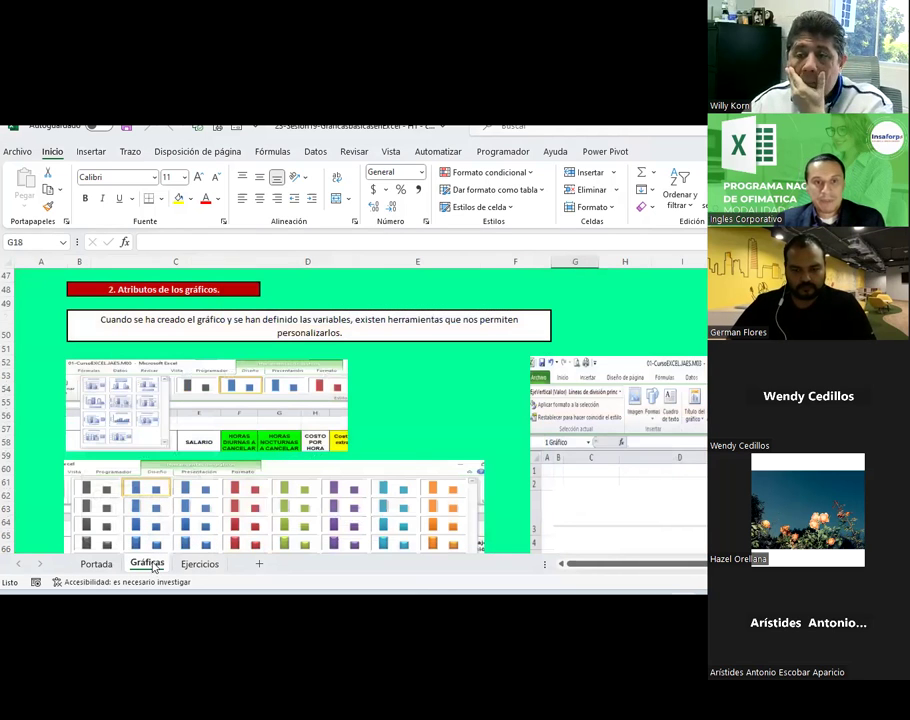
{"action": "left_click", "coordinate": [467, 386]}
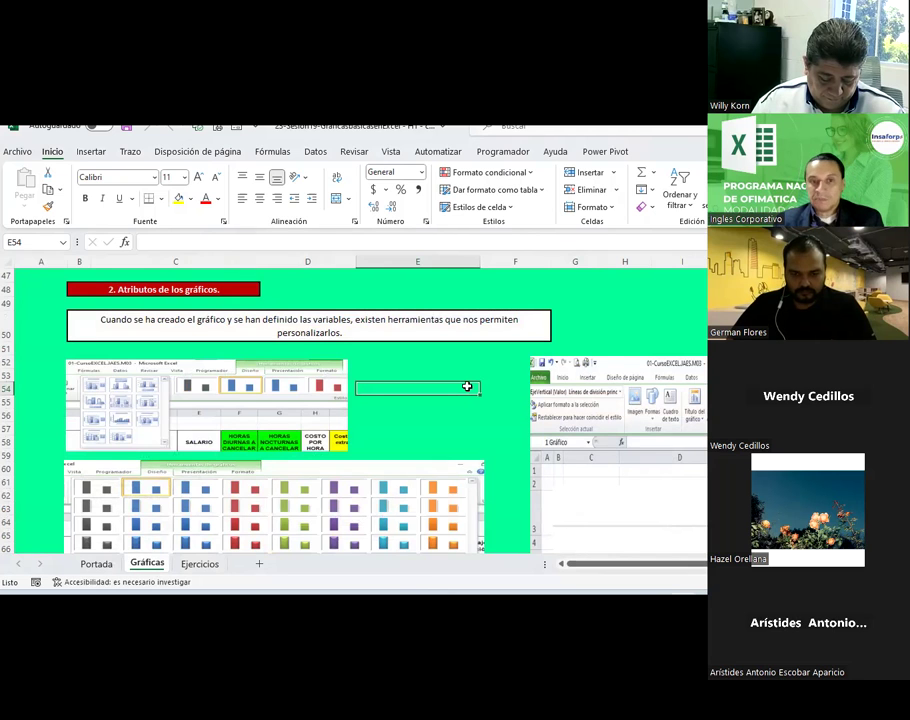
- Scroll the Gráficas sheet to bring the 'Interfaz de gráficos' notes into view
{"action": "scroll", "coordinate": [459, 365], "scroll_direction": "down", "scroll_amount": 4}
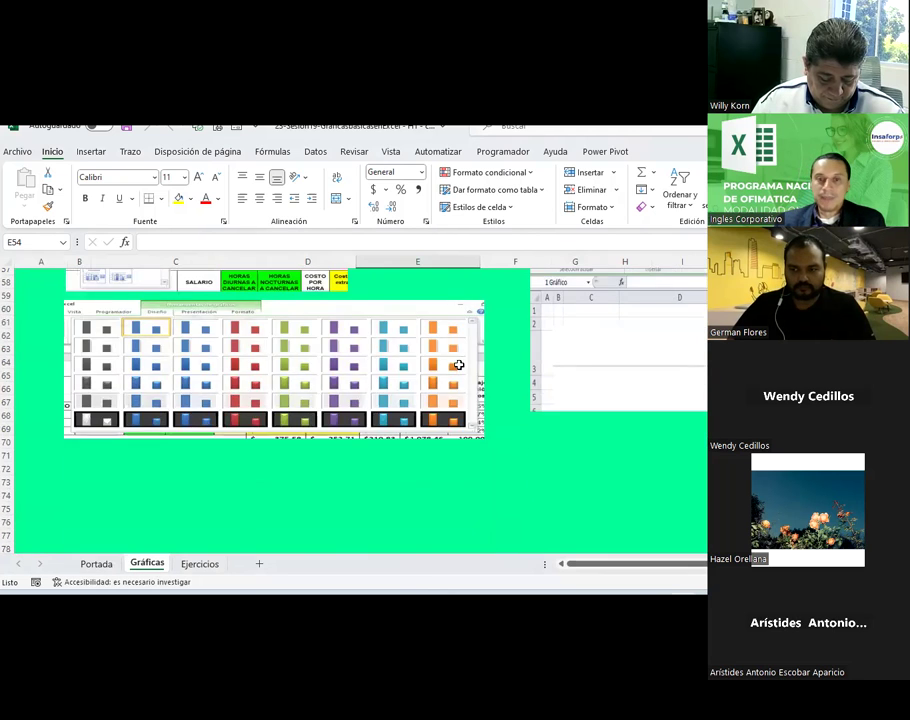
{"action": "scroll", "coordinate": [459, 366], "scroll_direction": "down", "scroll_amount": 4}
{"action": "scroll", "coordinate": [459, 366], "scroll_direction": "up", "scroll_amount": 6}
{"action": "scroll", "coordinate": [459, 366], "scroll_direction": "up", "scroll_amount": 6}
{"action": "scroll", "coordinate": [459, 367], "scroll_direction": "up", "scroll_amount": 6}
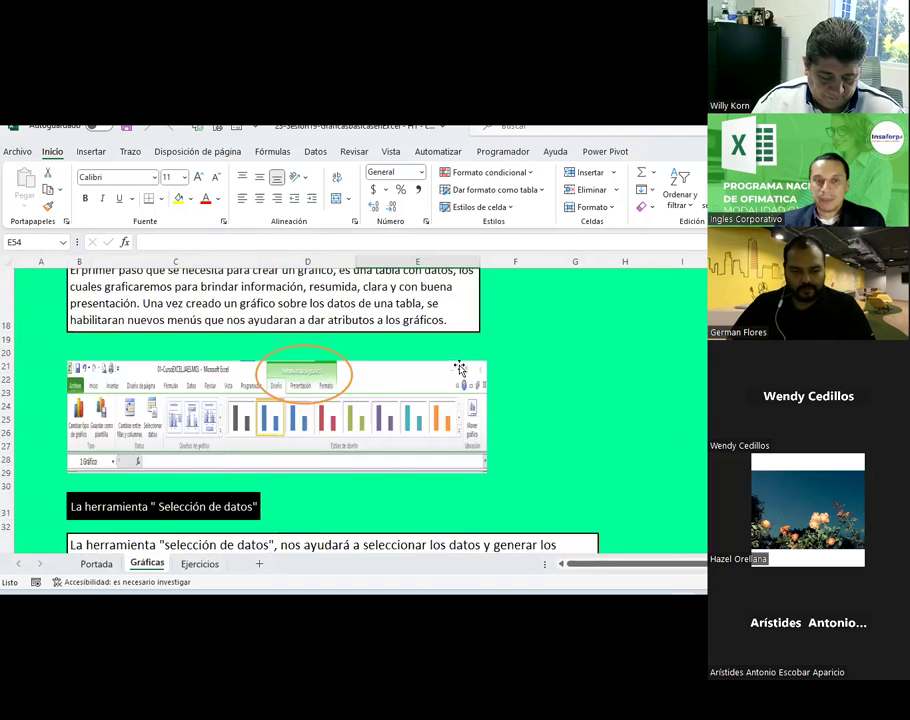
{"action": "scroll", "coordinate": [459, 367], "scroll_direction": "up", "scroll_amount": 5}
{"action": "scroll", "coordinate": [459, 367], "scroll_direction": "up", "scroll_amount": 1}
{"action": "scroll", "coordinate": [459, 367], "scroll_direction": "down", "scroll_amount": 1}
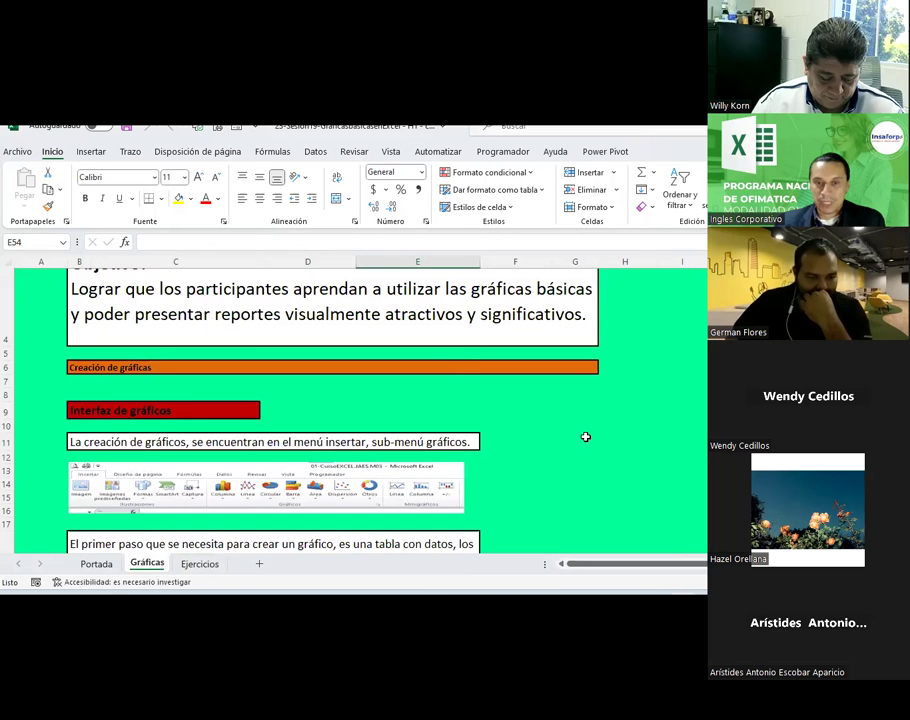
{"action": "scroll", "coordinate": [572, 425], "scroll_direction": "up", "scroll_amount": 1}
{"action": "scroll", "coordinate": [572, 425], "scroll_direction": "down", "scroll_amount": 2}
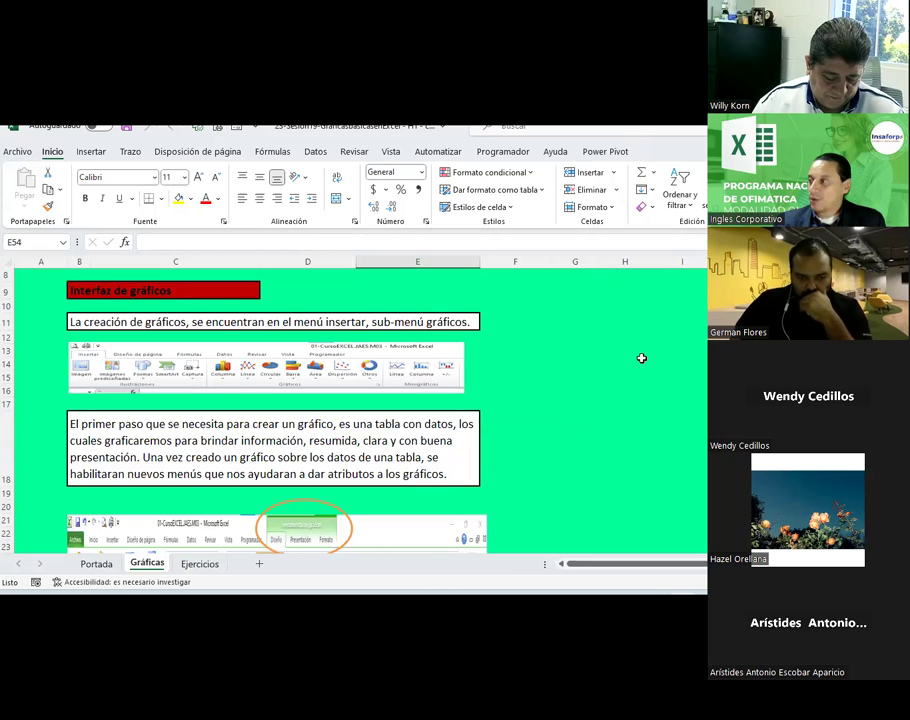
- On Insertar, browse the column and hierarchy chart galleries, ending on waterfall, stock, surface and radar types
{"action": "left_click", "coordinate": [92, 152]}
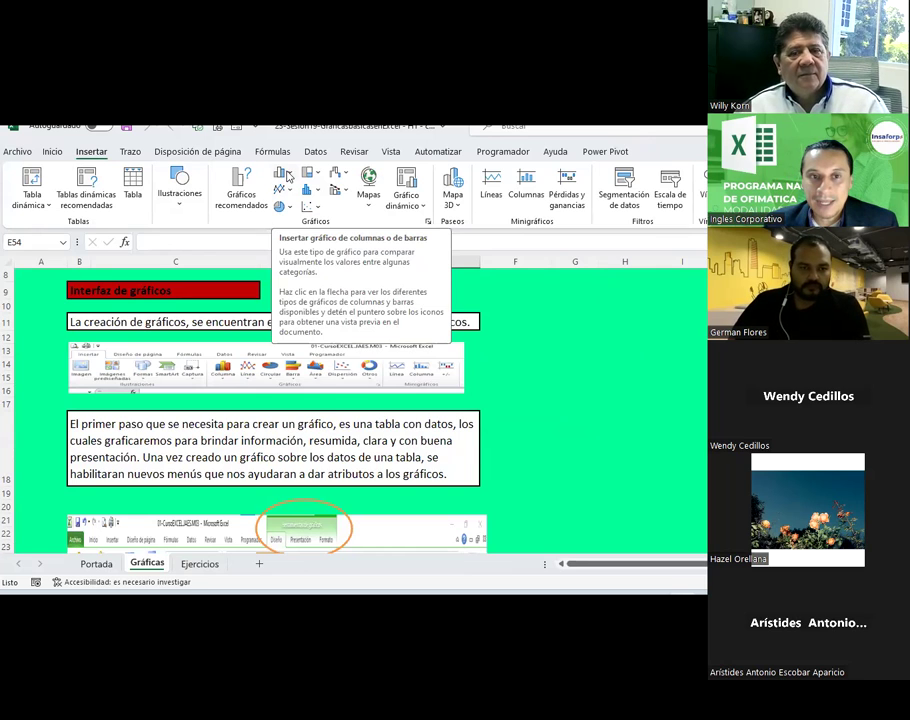
{"action": "left_click", "coordinate": [288, 176]}
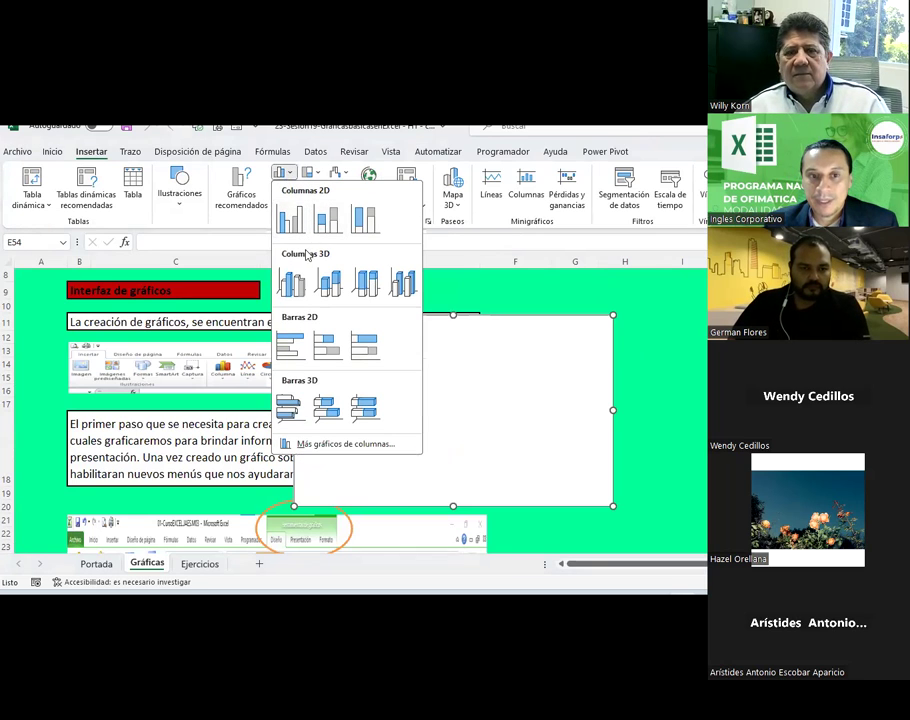
{"action": "left_click", "coordinate": [321, 174]}
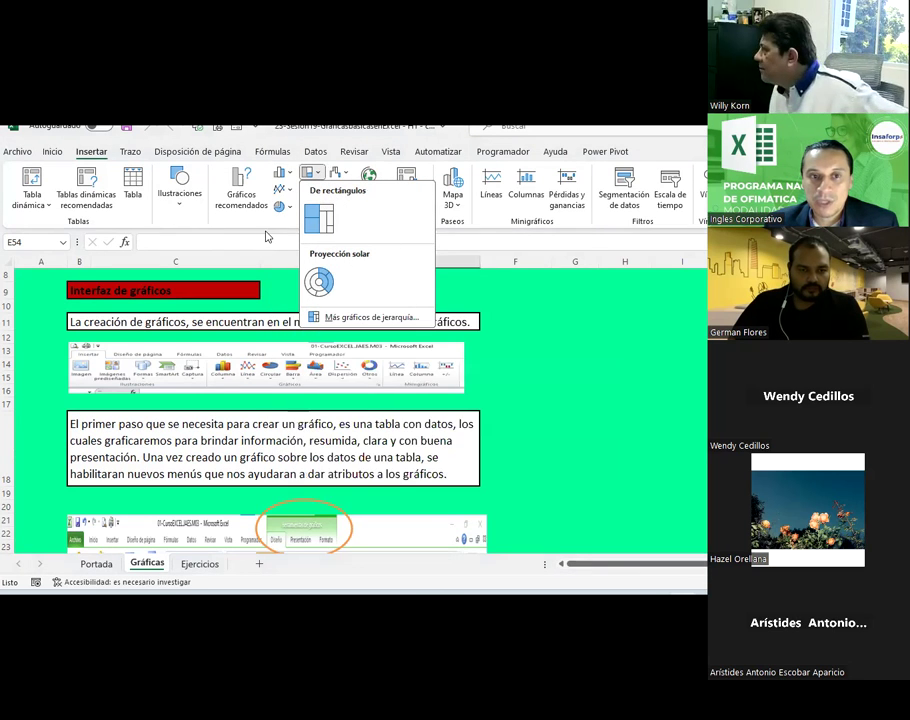
{"action": "left_click", "coordinate": [264, 240]}
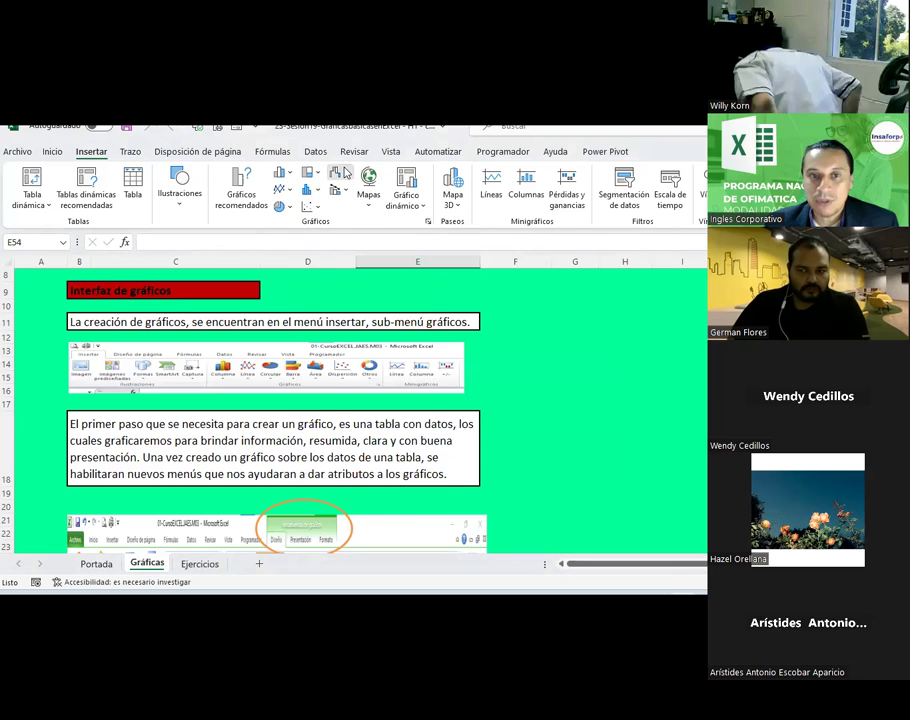
{"action": "left_click", "coordinate": [341, 173]}
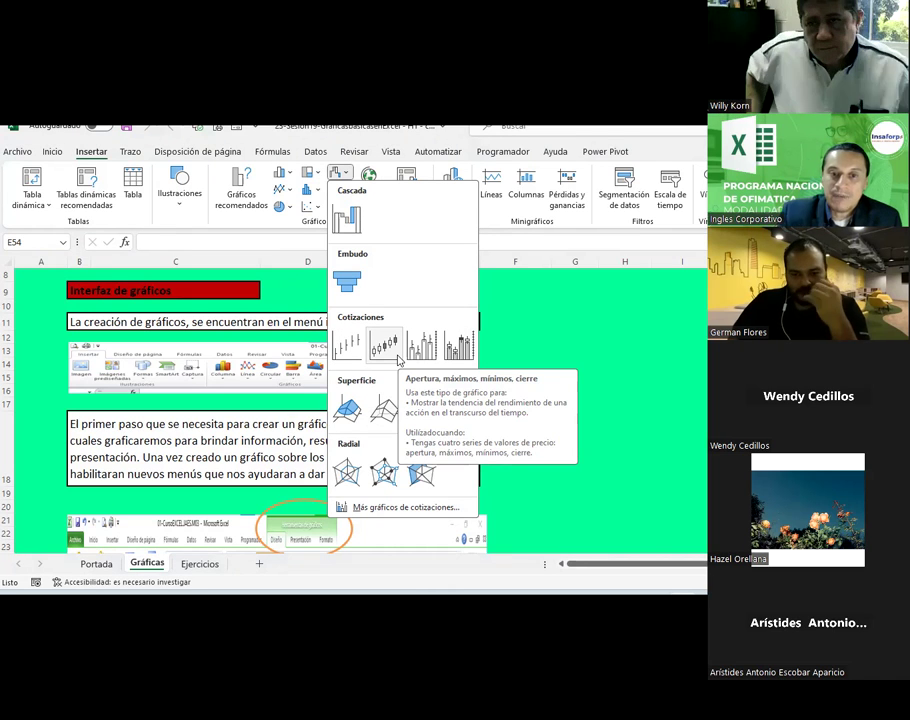
- Browse the line, statistical, combo and map chart galleries, finishing on the scatter and bubble types
{"action": "left_click", "coordinate": [290, 189]}
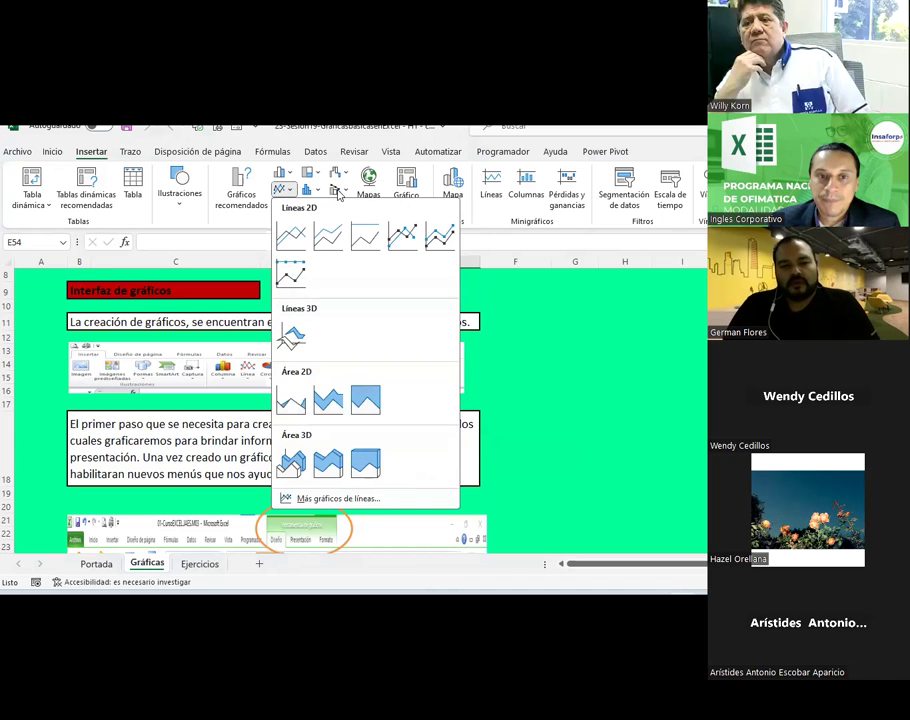
{"action": "left_click", "coordinate": [319, 194]}
{"action": "left_click", "coordinate": [319, 194]}
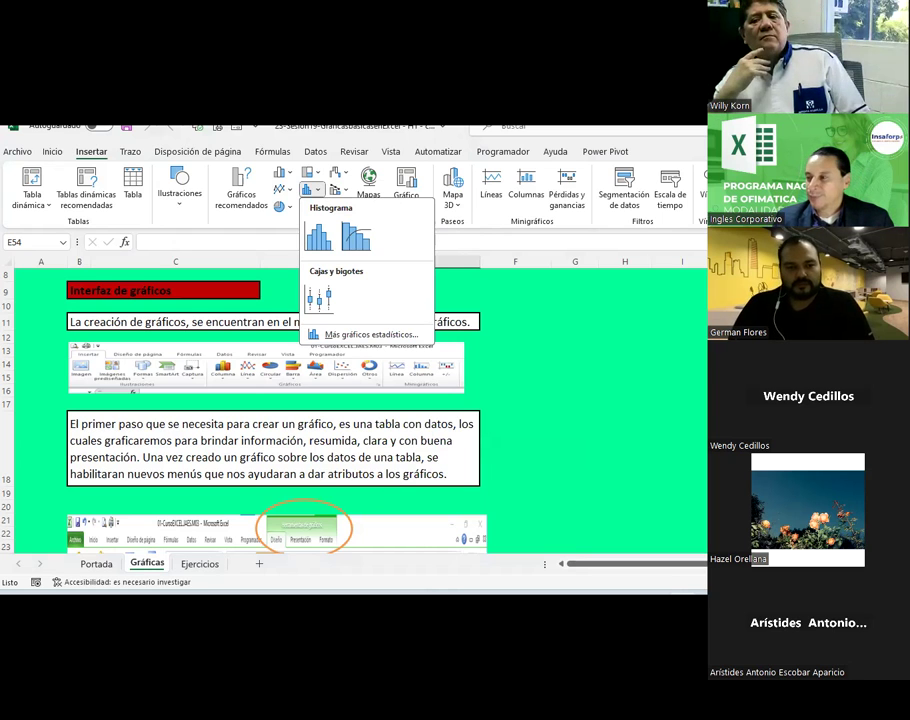
{"action": "key", "text": "Escape"}
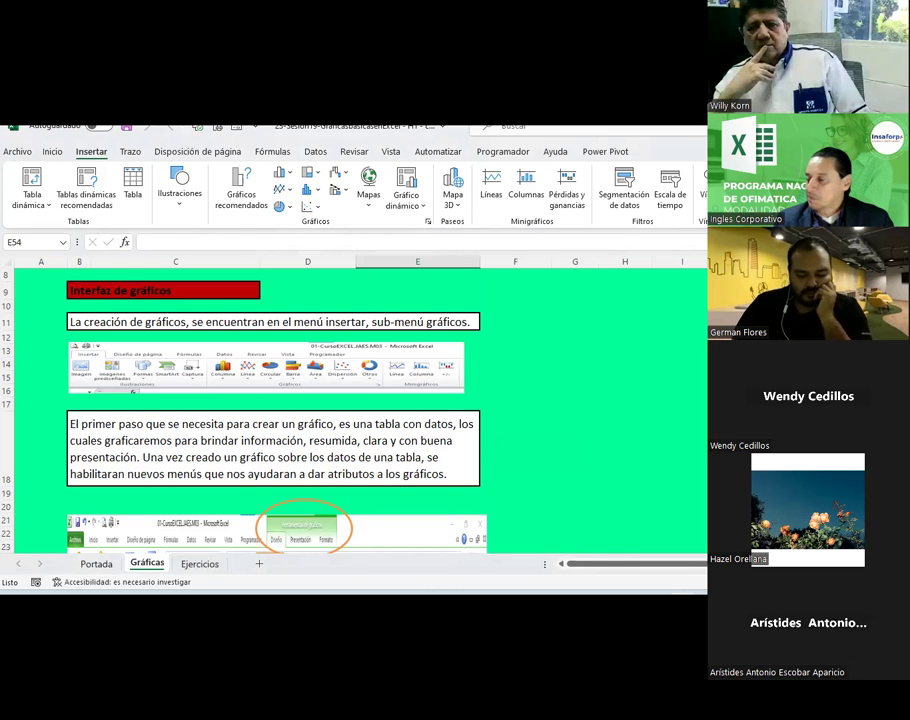
{"action": "left_click", "coordinate": [317, 190]}
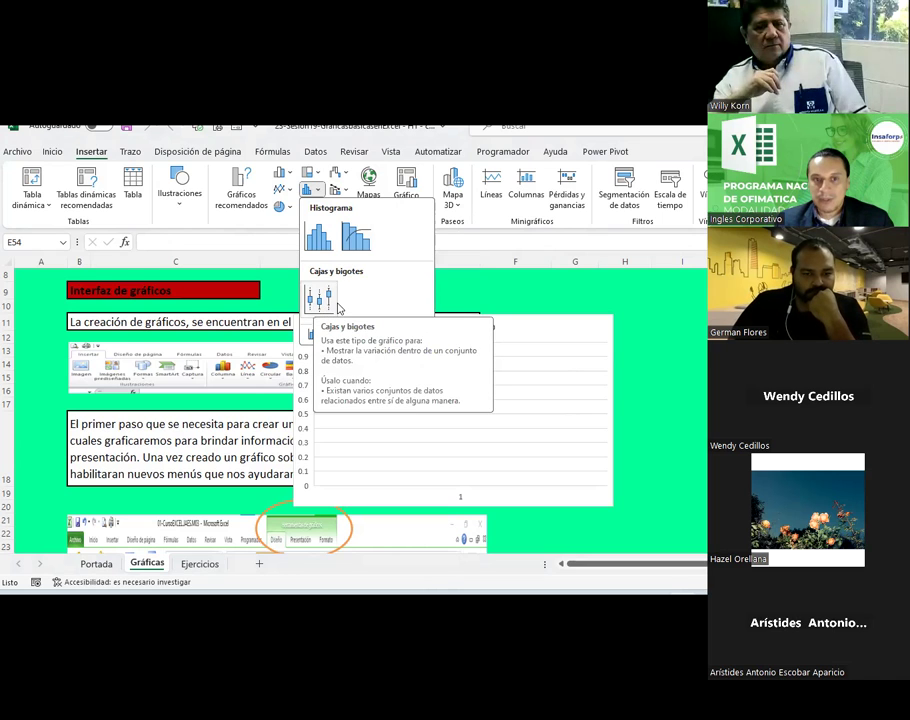
{"action": "left_click", "coordinate": [291, 284]}
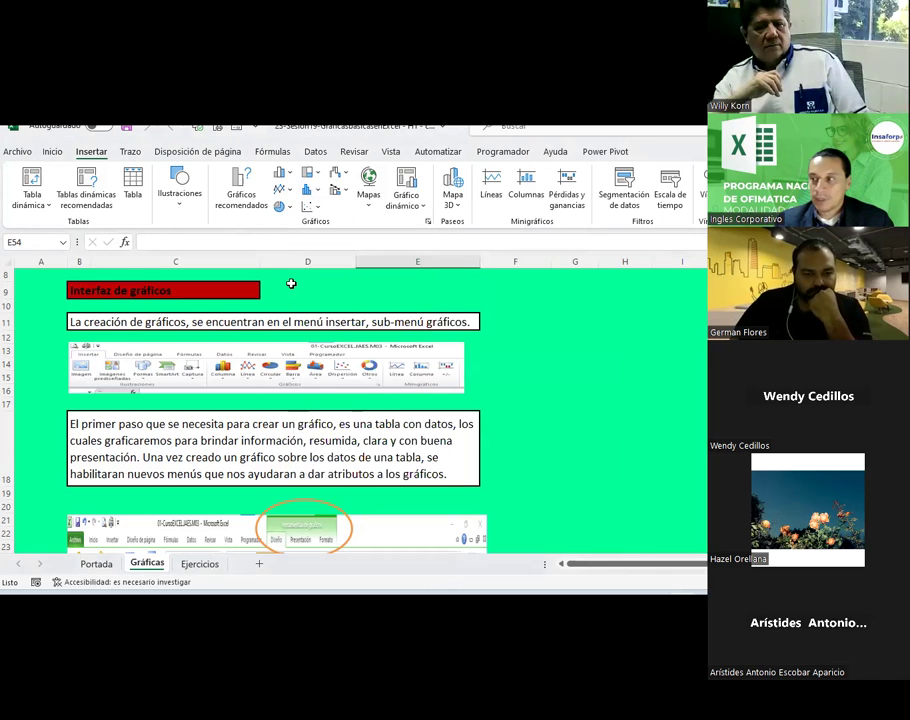
{"action": "left_click", "coordinate": [346, 191]}
{"action": "left_click", "coordinate": [366, 200]}
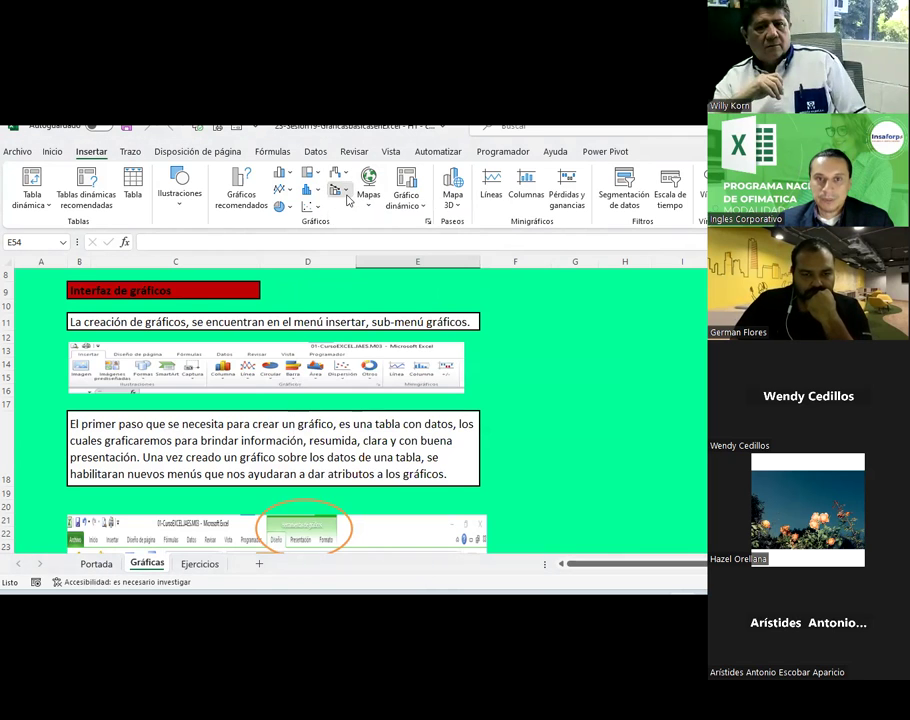
{"action": "left_click", "coordinate": [366, 200]}
{"action": "left_click", "coordinate": [364, 211]}
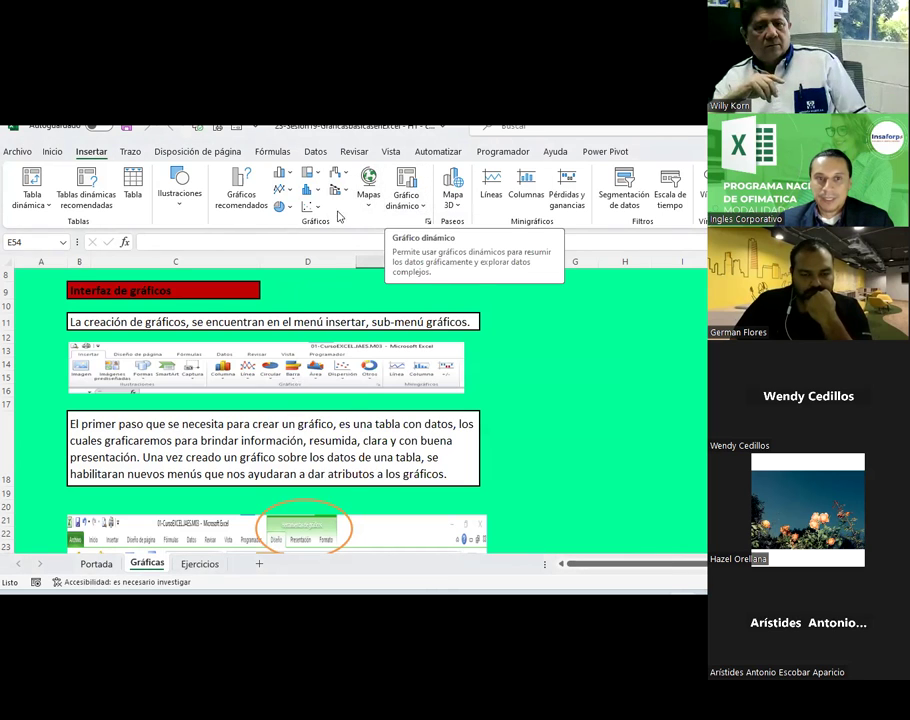
{"action": "left_click", "coordinate": [318, 206]}
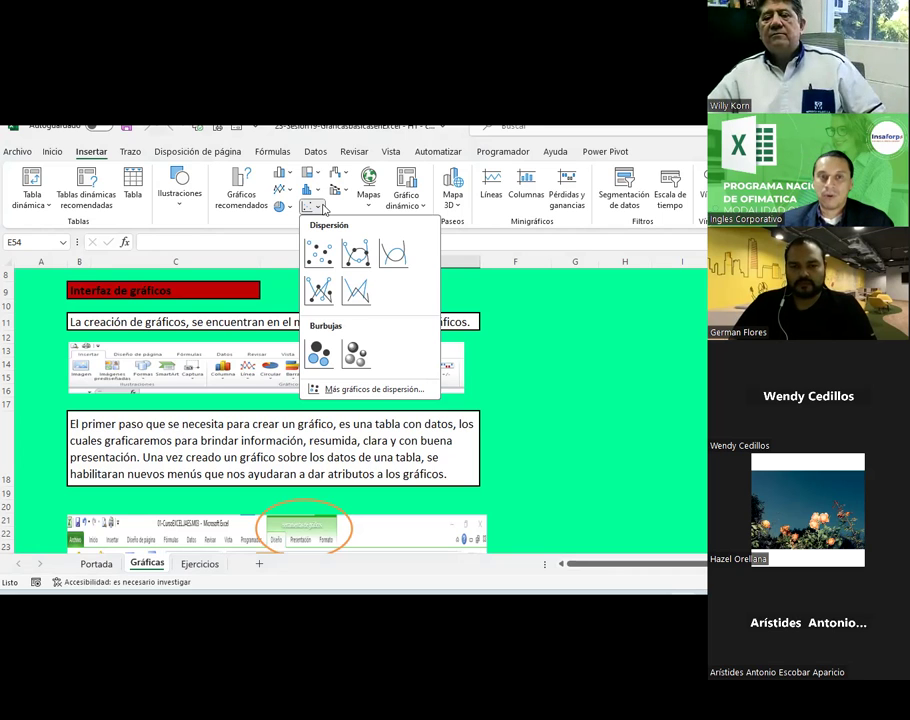
- Close the scatter gallery, view the 2D, 3D pie and doughnut types, then dismiss them
{"action": "left_click", "coordinate": [323, 207]}
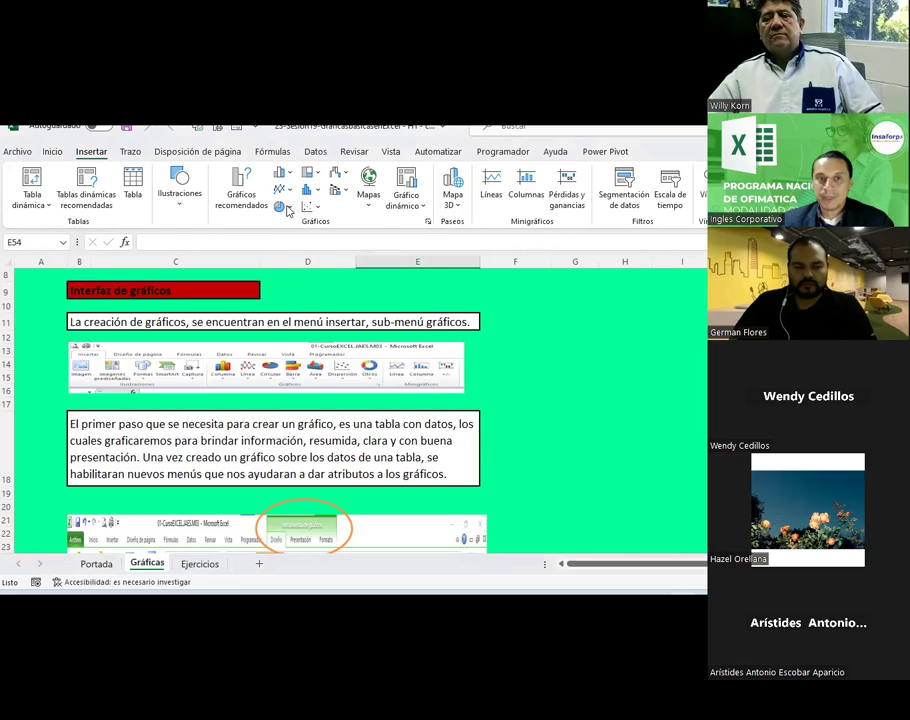
{"action": "left_click", "coordinate": [287, 207]}
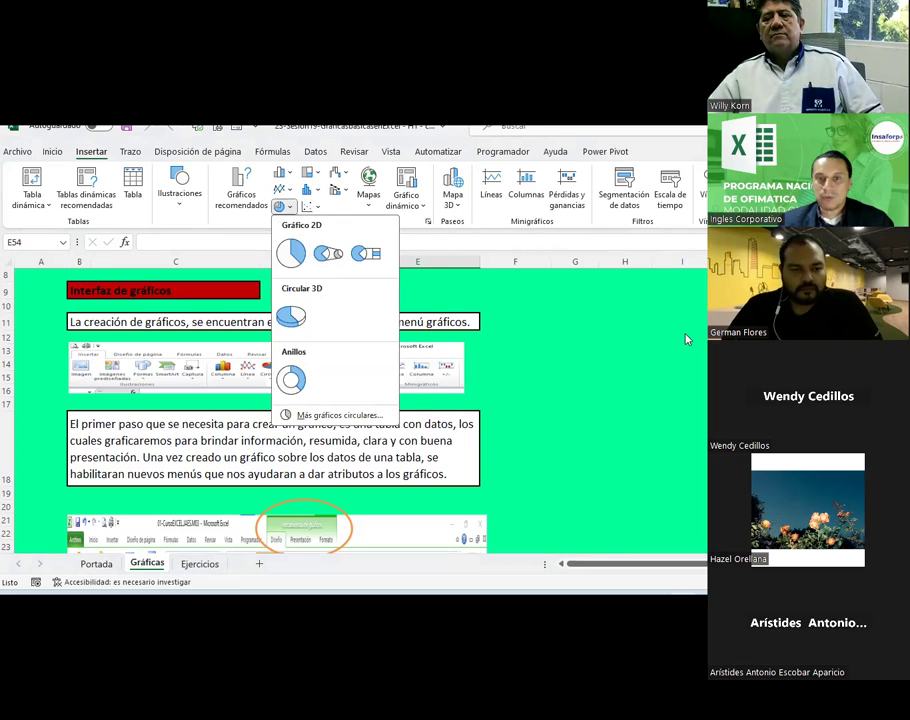
{"action": "key", "text": "Escape"}
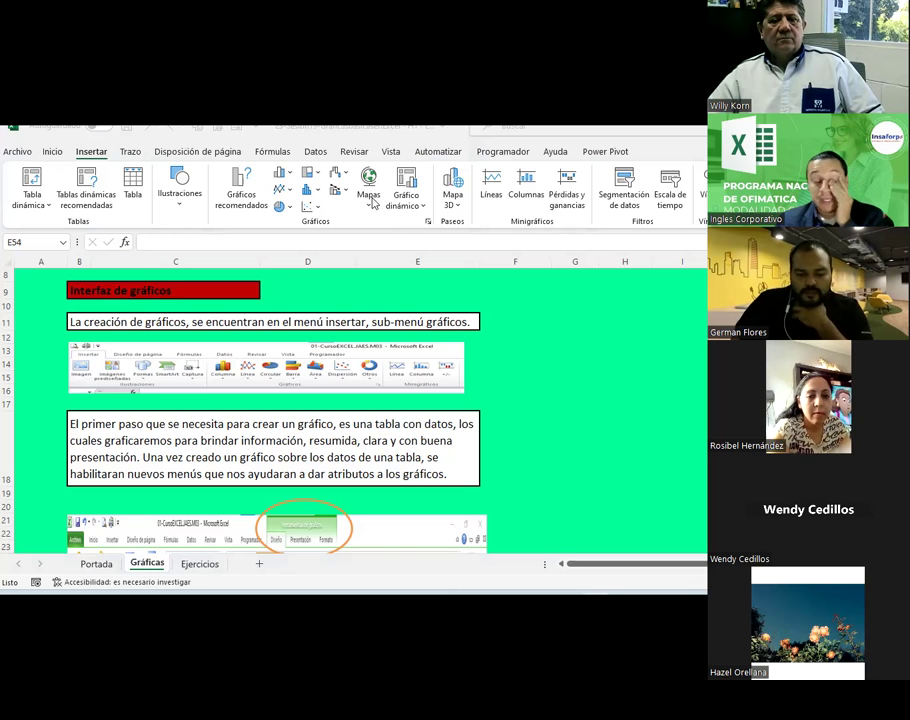
- Show the column and bar chart gallery to preview the 100% stacked column type
{"action": "left_click", "coordinate": [284, 174]}
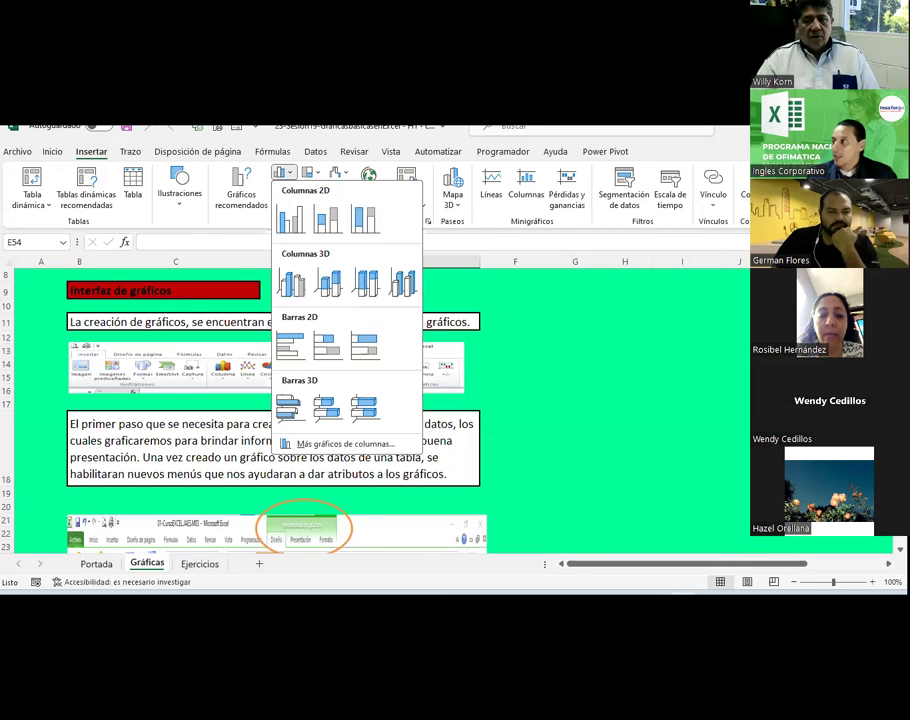
- Dismiss the column and bar chart gallery with Esc
{"action": "key", "text": "Escape"}
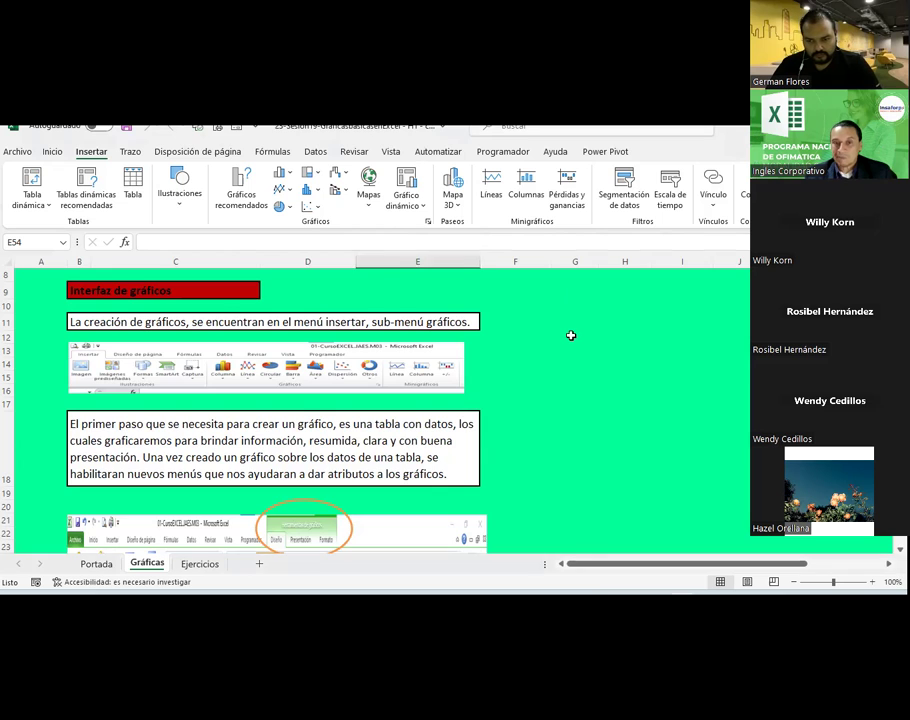
{"action": "scroll", "coordinate": [571, 343], "scroll_direction": "down", "scroll_amount": 2}
{"action": "scroll", "coordinate": [571, 336], "scroll_direction": "down", "scroll_amount": 2}
{"action": "scroll", "coordinate": [571, 336], "scroll_direction": "down", "scroll_amount": 2}
{"action": "scroll", "coordinate": [571, 336], "scroll_direction": "down", "scroll_amount": 2}
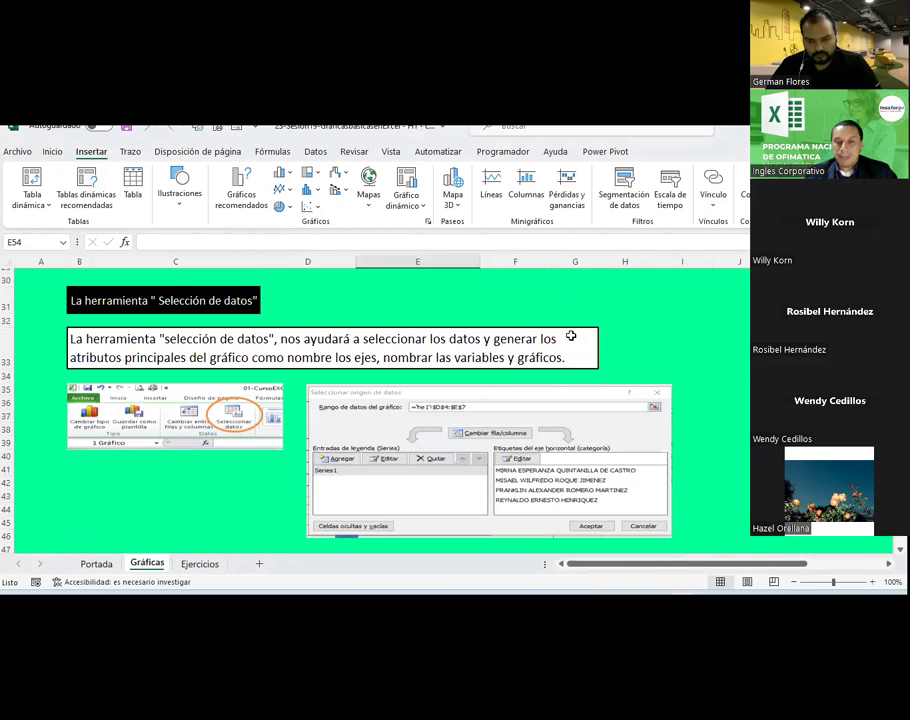
{"action": "scroll", "coordinate": [571, 336], "scroll_direction": "down", "scroll_amount": 1}
{"action": "scroll", "coordinate": [571, 340], "scroll_direction": "down", "scroll_amount": 1}
{"action": "scroll", "coordinate": [571, 338], "scroll_direction": "down", "scroll_amount": 3}
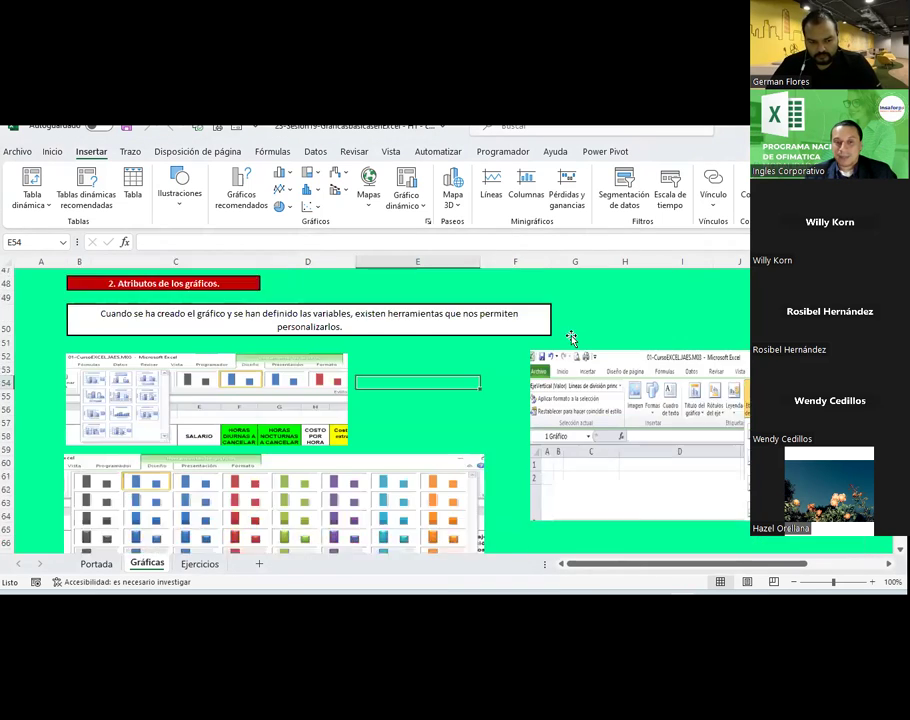
{"action": "scroll", "coordinate": [571, 337], "scroll_direction": "down", "scroll_amount": 1}
{"action": "scroll", "coordinate": [571, 337], "scroll_direction": "down", "scroll_amount": 1}
{"action": "scroll", "coordinate": [560, 345], "scroll_direction": "down", "scroll_amount": 1}
{"action": "scroll", "coordinate": [436, 390], "scroll_direction": "up", "scroll_amount": 3}
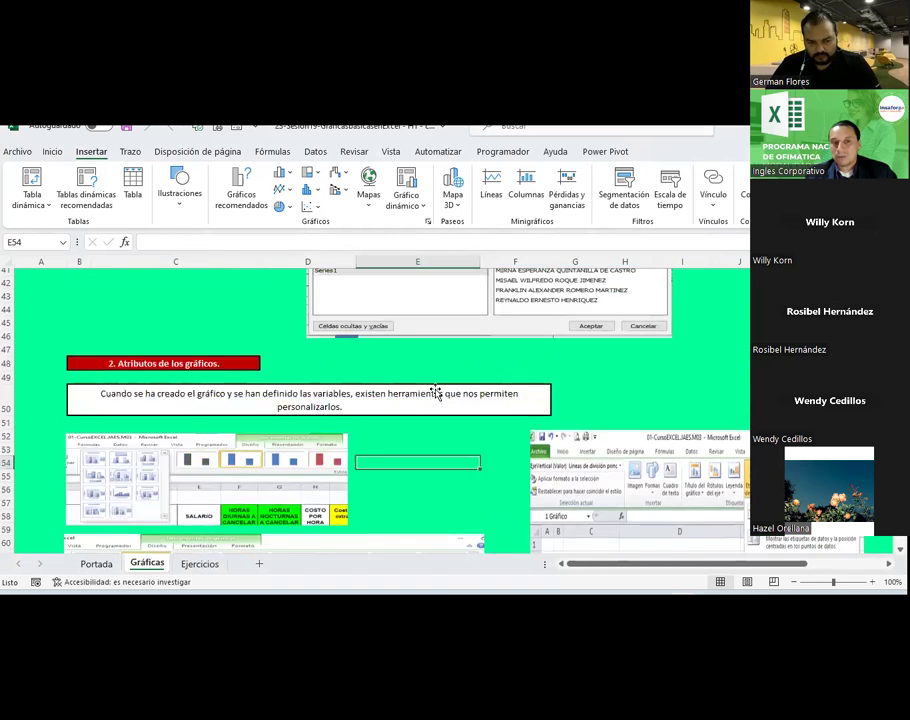
{"action": "scroll", "coordinate": [436, 390], "scroll_direction": "up", "scroll_amount": 3}
{"action": "scroll", "coordinate": [436, 390], "scroll_direction": "up", "scroll_amount": 2}
{"action": "scroll", "coordinate": [436, 390], "scroll_direction": "up", "scroll_amount": 1}
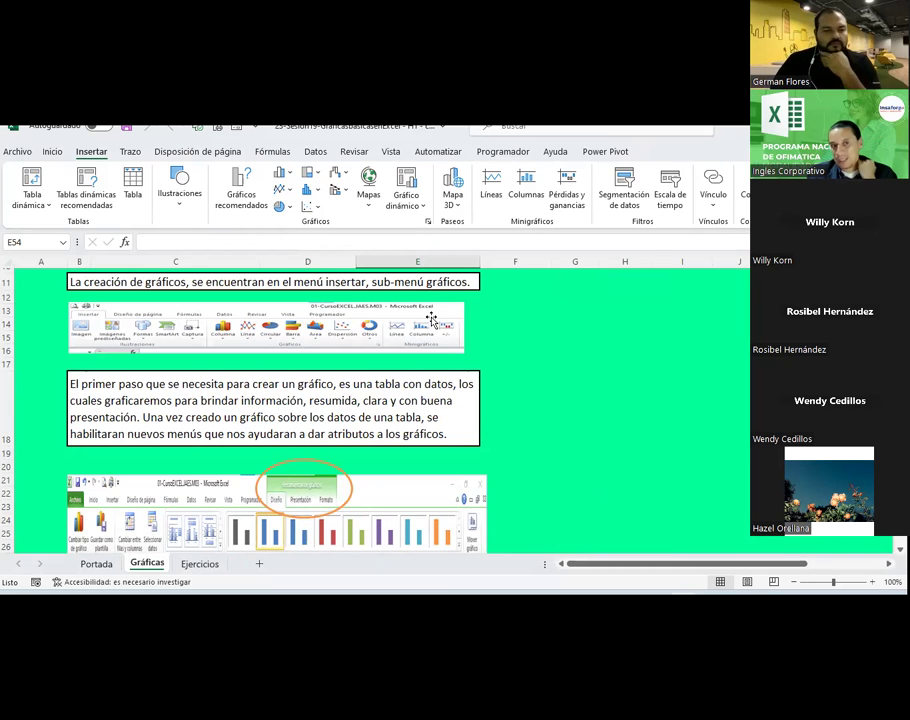
{"action": "left_click", "coordinate": [562, 347]}
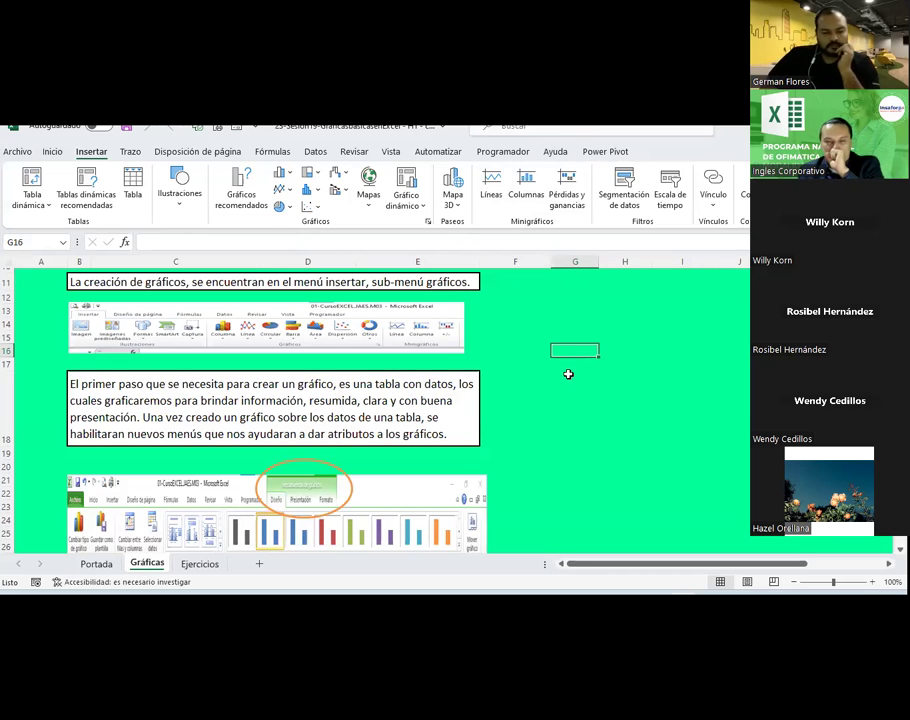
- Go to the Ejercicios sheet with the overtime and net pay table
{"action": "left_click", "coordinate": [219, 566]}
{"action": "scroll", "coordinate": [478, 353], "scroll_direction": "up", "scroll_amount": 1, "text": "ctrl"}
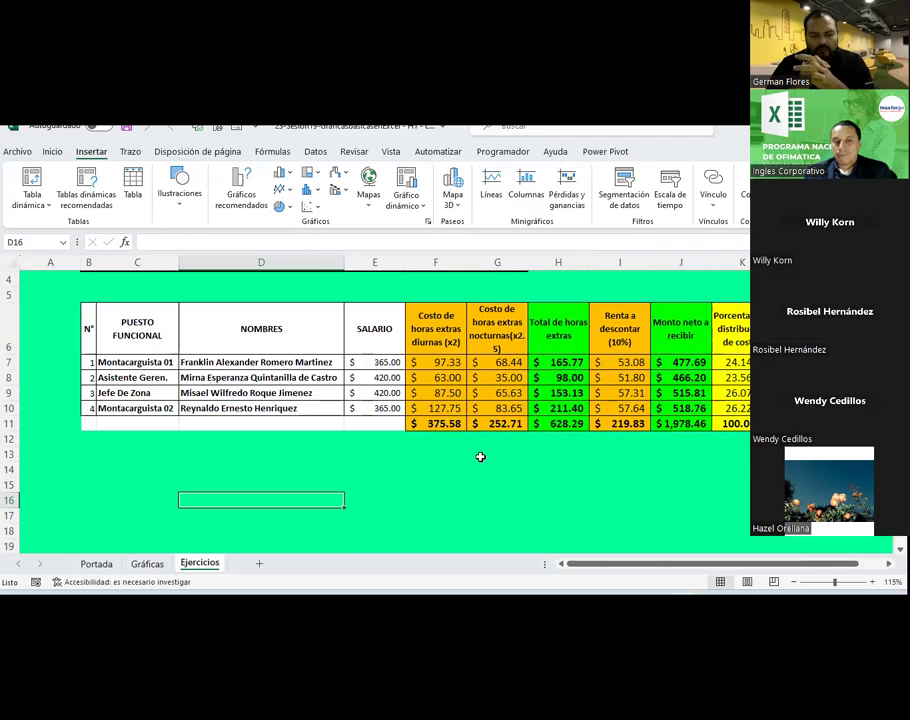
- Insert a blank row above header row 6 using Inicio > Insertar, pushing the header to row 7
{"action": "scroll", "coordinate": [480, 456], "scroll_direction": "up", "scroll_amount": 1}
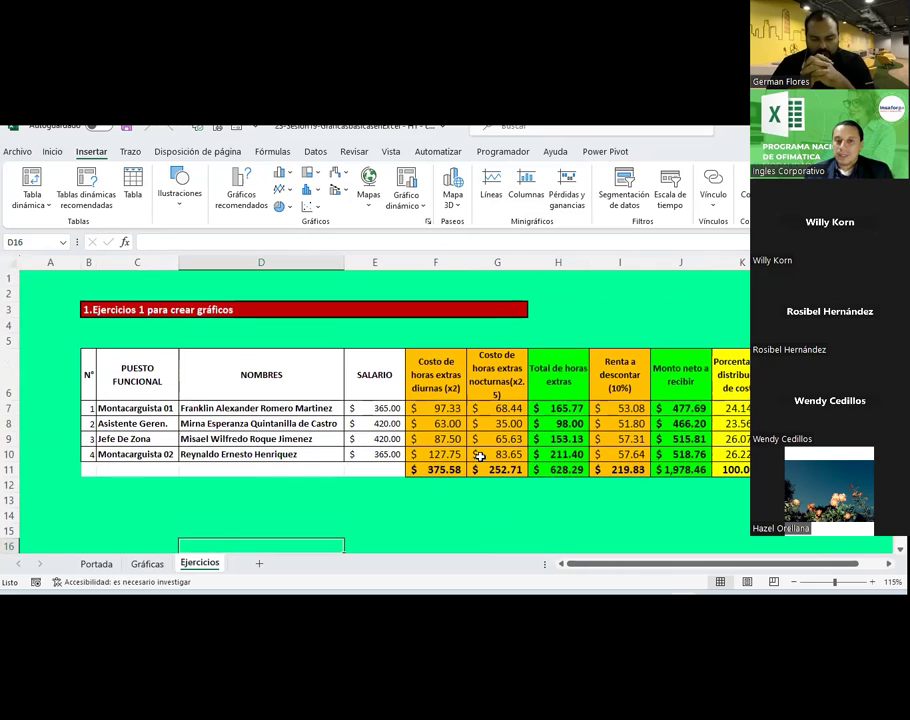
{"action": "left_click", "coordinate": [8, 380]}
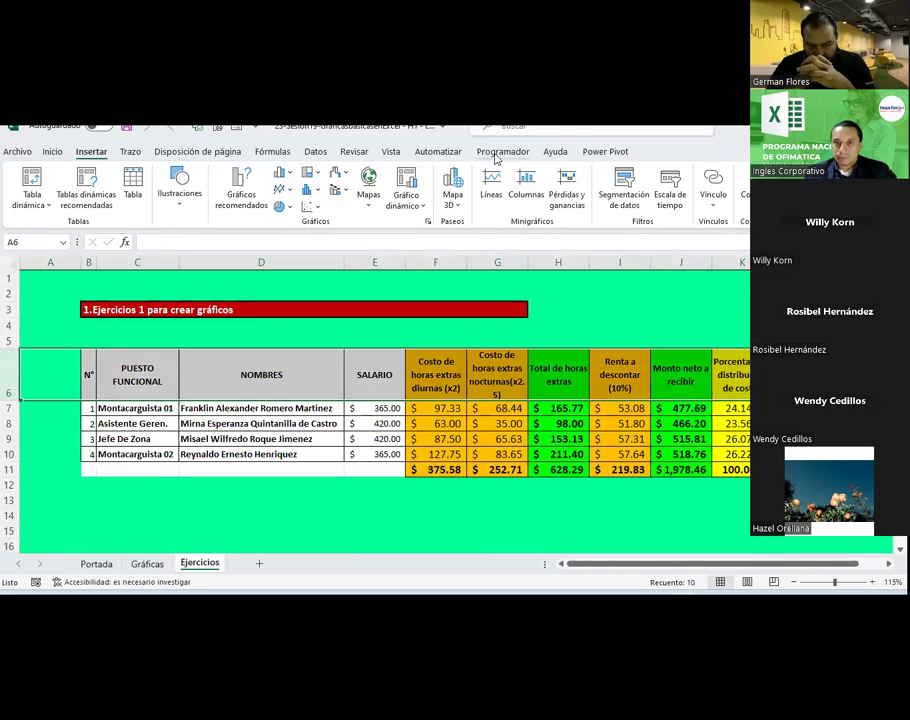
{"action": "left_click", "coordinate": [52, 151]}
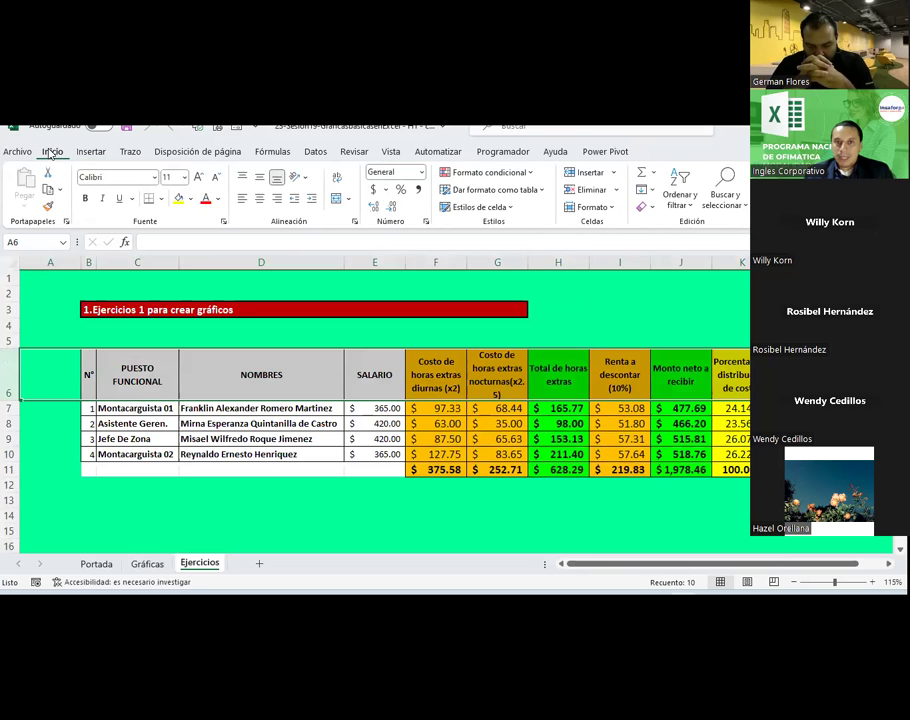
{"action": "left_click", "coordinate": [585, 173]}
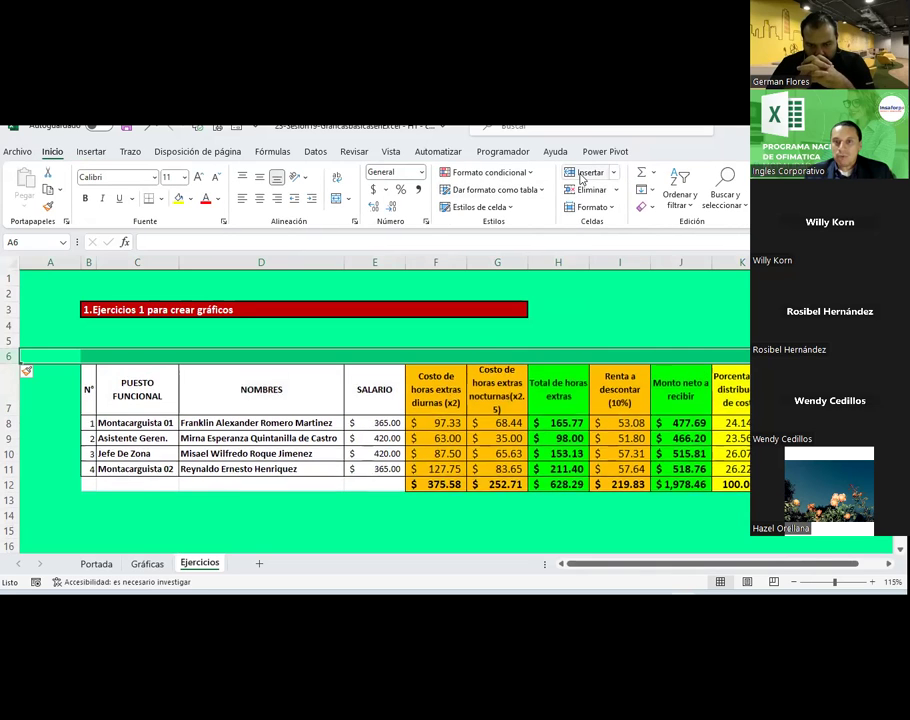
{"action": "left_click", "coordinate": [438, 342]}
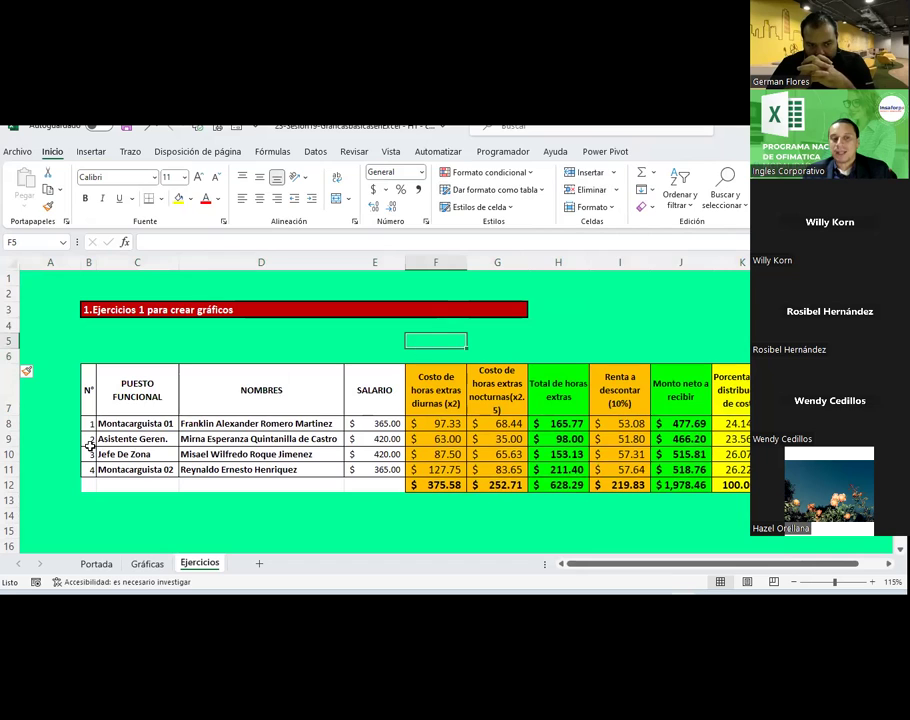
{"action": "scroll", "coordinate": [274, 398], "scroll_direction": "down", "scroll_amount": 1}
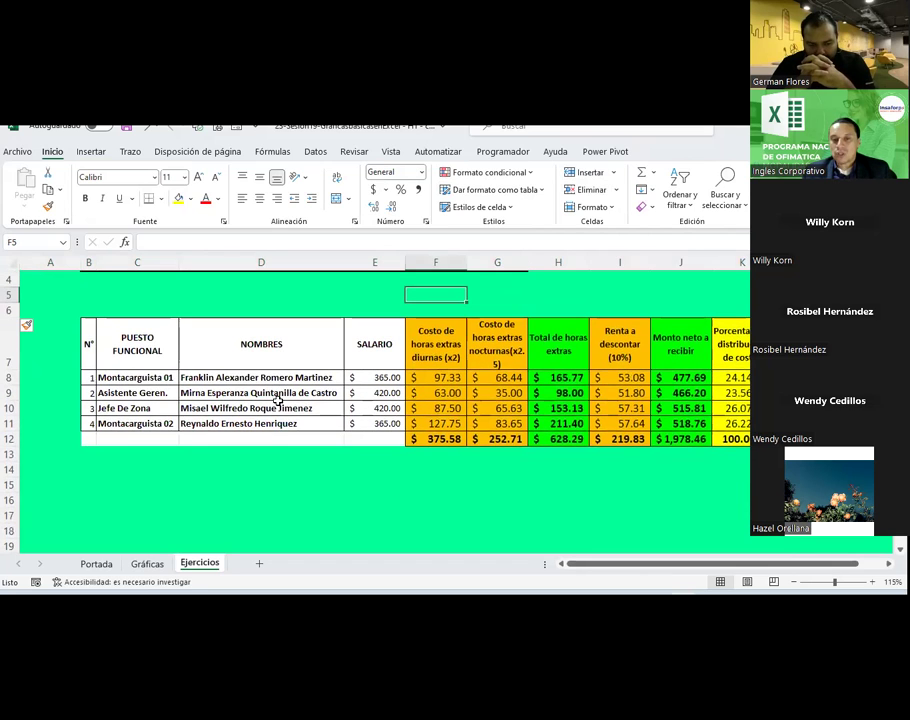
{"action": "left_click_drag", "start_coordinate": [560, 378], "coordinate": [565, 428]}
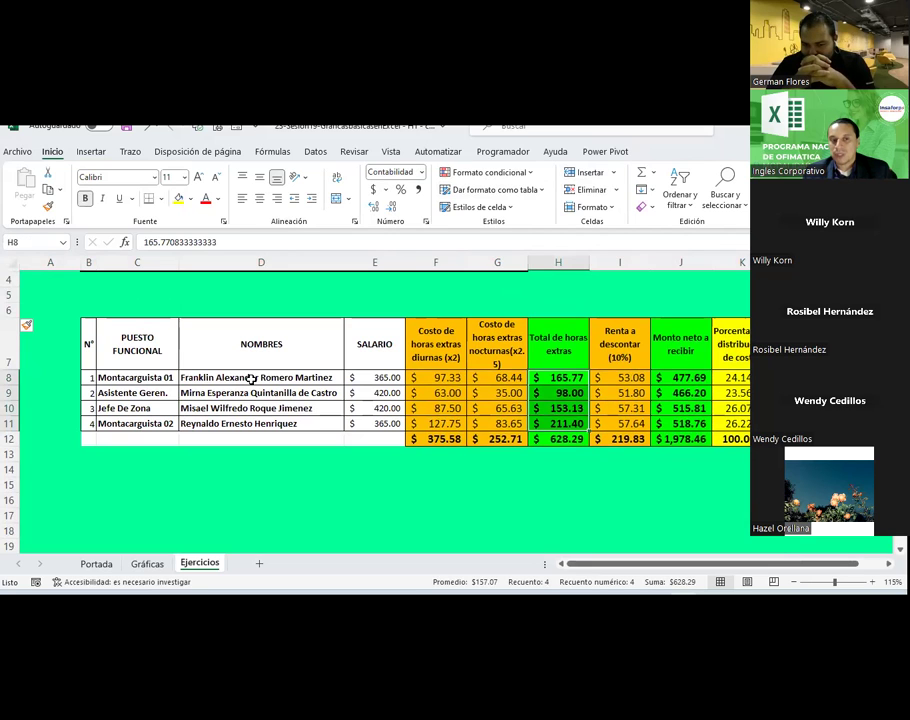
{"action": "left_click_drag", "start_coordinate": [252, 378], "coordinate": [255, 425]}
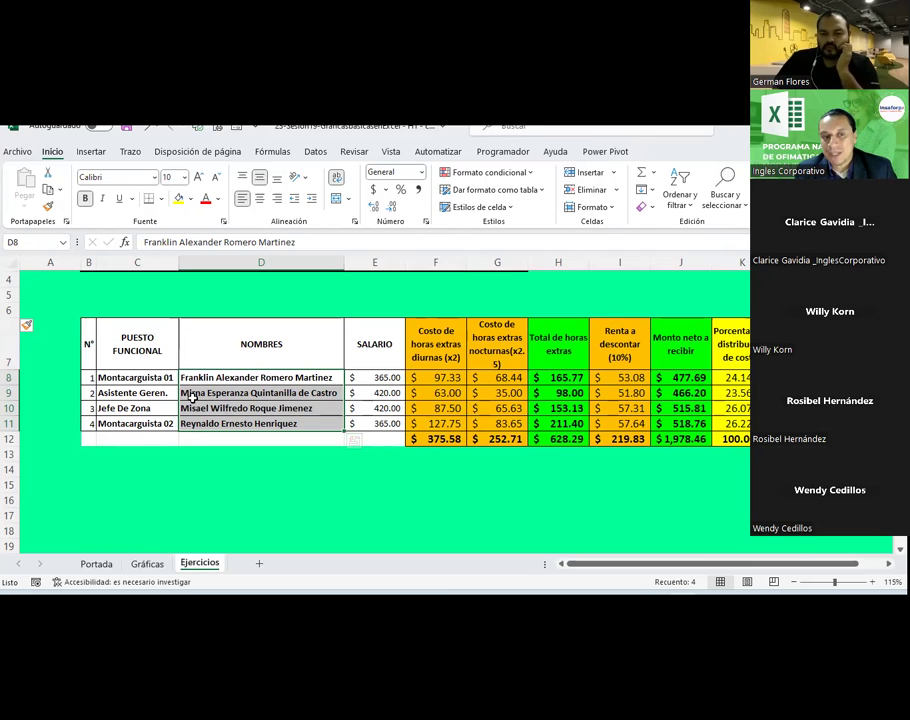
{"action": "left_click", "coordinate": [147, 376]}
{"action": "left_click_drag", "start_coordinate": [147, 376], "coordinate": [150, 423]}
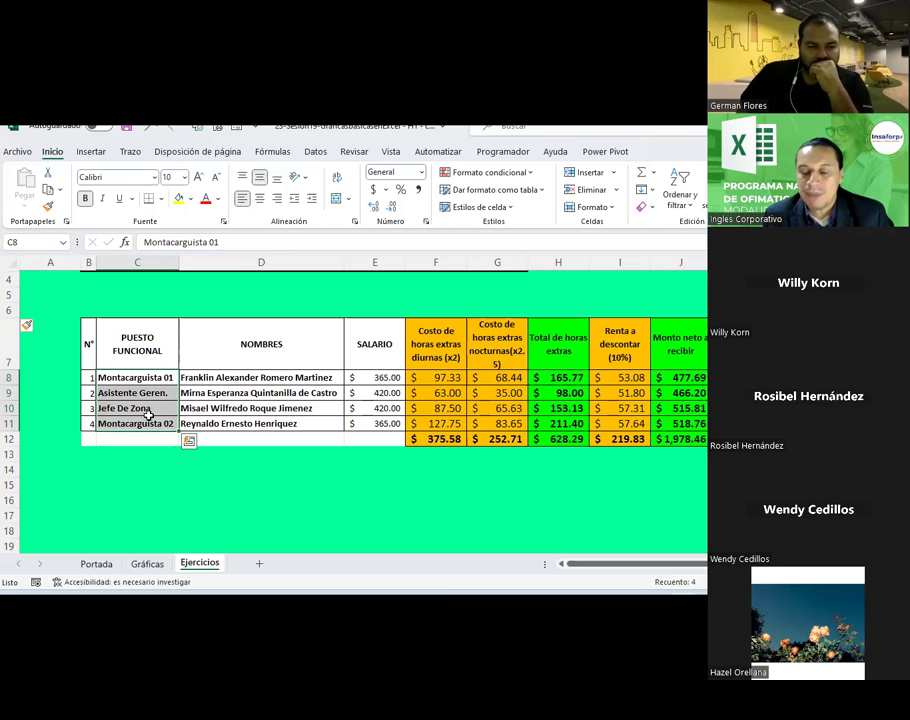
{"action": "left_click", "coordinate": [280, 480]}
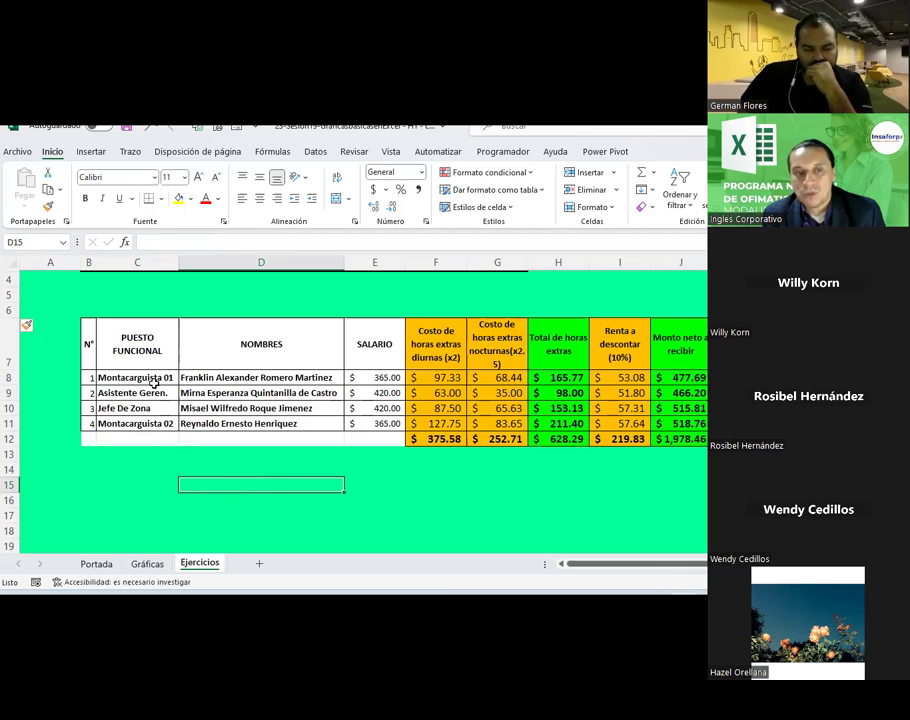
{"action": "left_click_drag", "start_coordinate": [148, 377], "coordinate": [148, 424]}
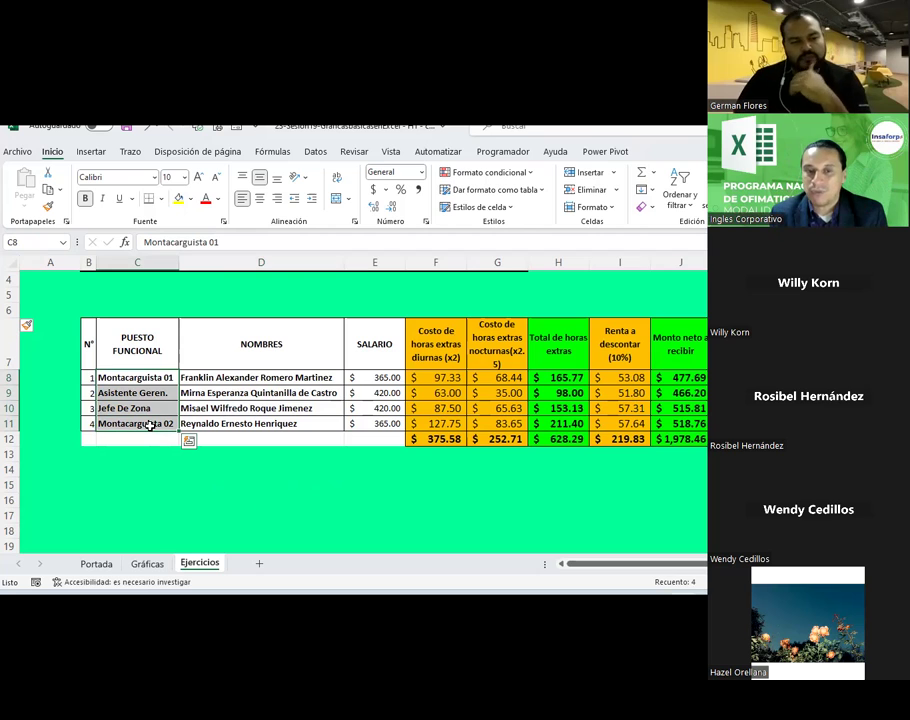
{"action": "left_click", "coordinate": [185, 516]}
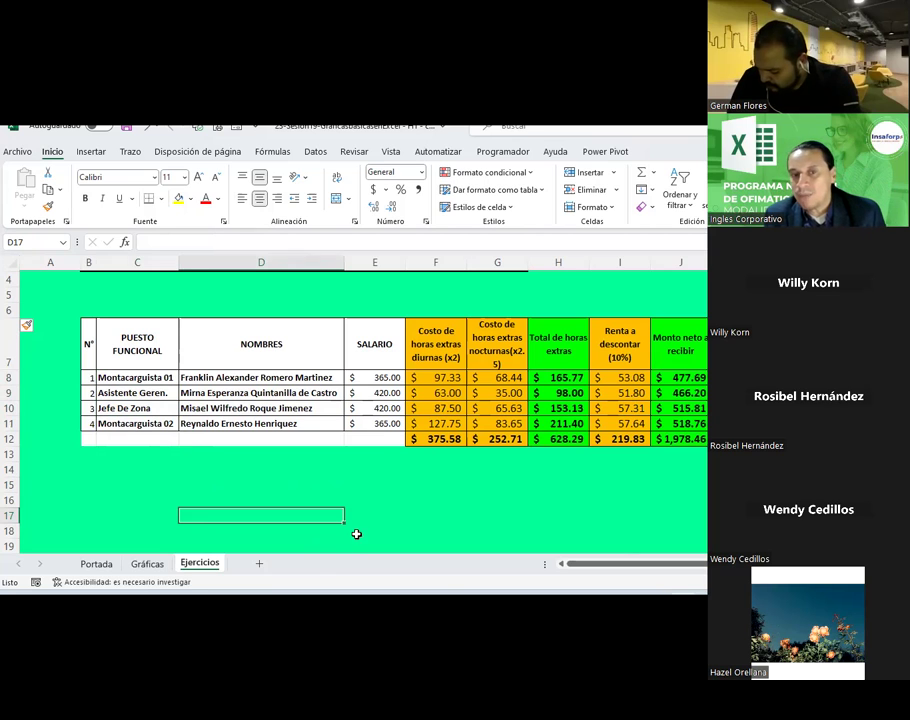
{"action": "left_click", "coordinate": [434, 348]}
{"action": "left_click", "coordinate": [503, 338]}
{"action": "left_click", "coordinate": [567, 341]}
{"action": "left_click", "coordinate": [620, 342]}
{"action": "left_click", "coordinate": [673, 342]}
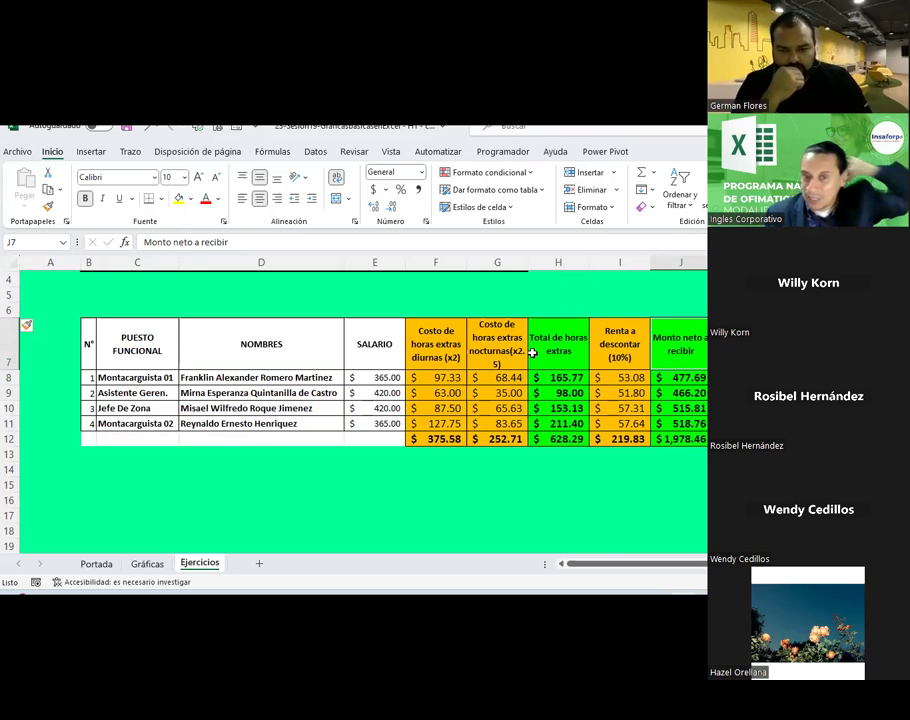
{"action": "left_click", "coordinate": [446, 310]}
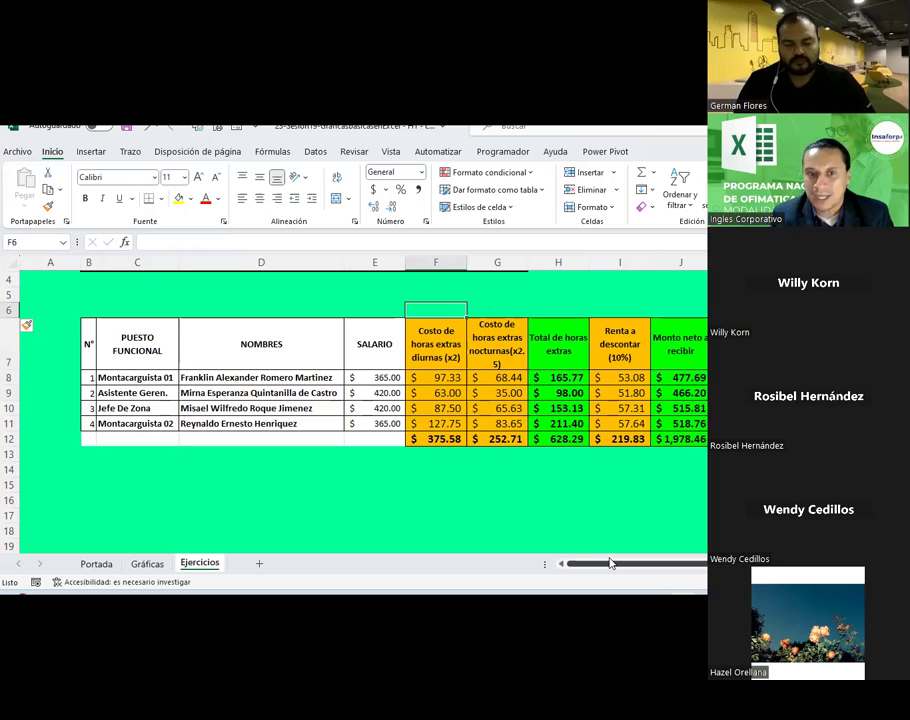
- Label F6:H6 as CHED, CHEN and CTHE, centred horizontally and vertically
{"action": "key", "text": "Down"}
{"action": "key", "text": "Up"}
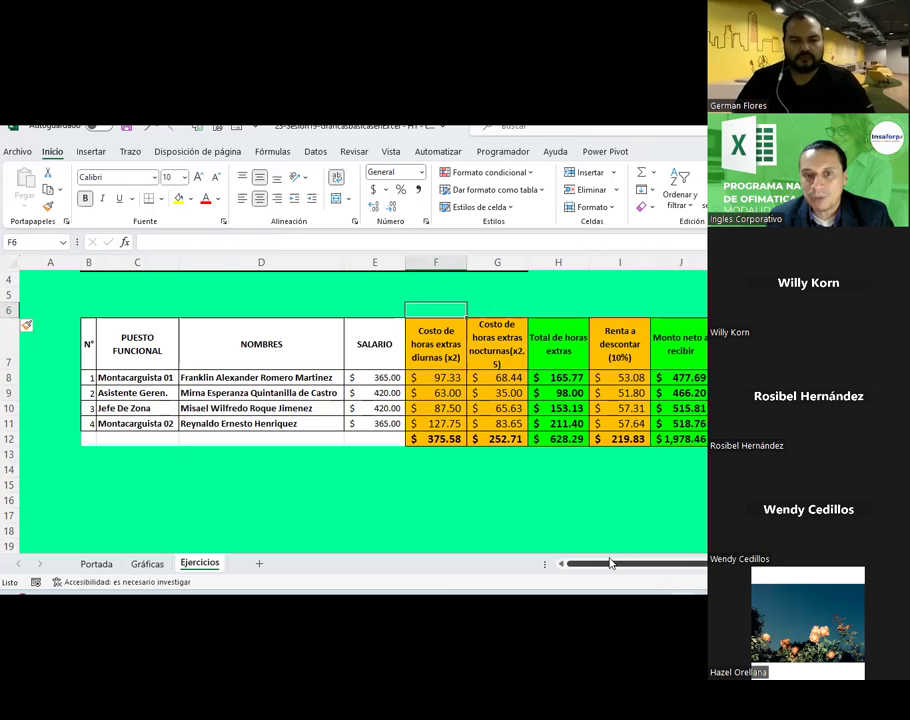
{"action": "type", "text": "C"}
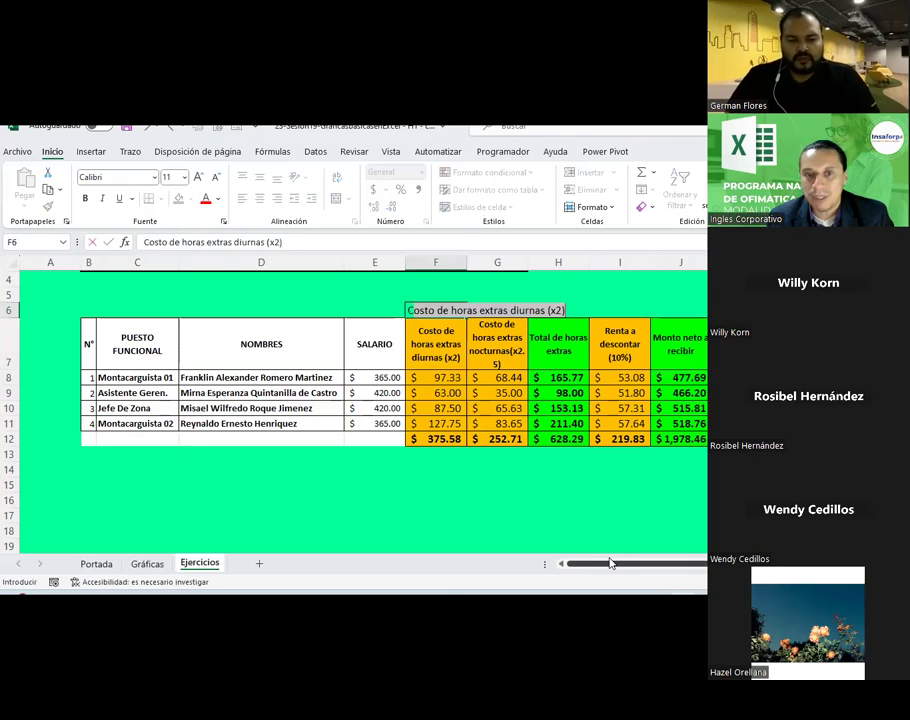
{"action": "type", "text": "HED"}
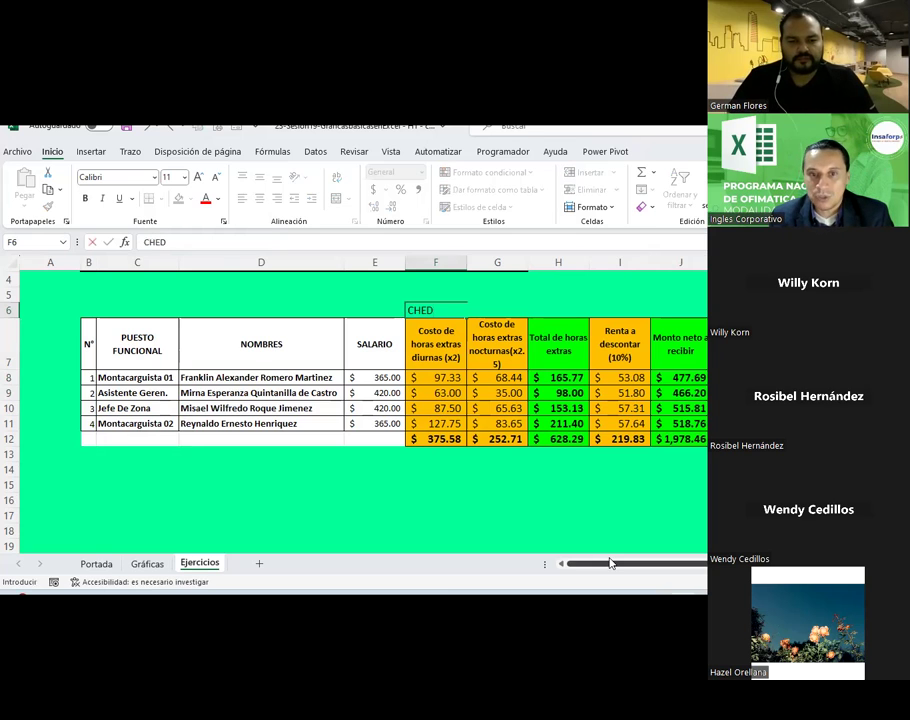
{"action": "key", "text": "Tab"}
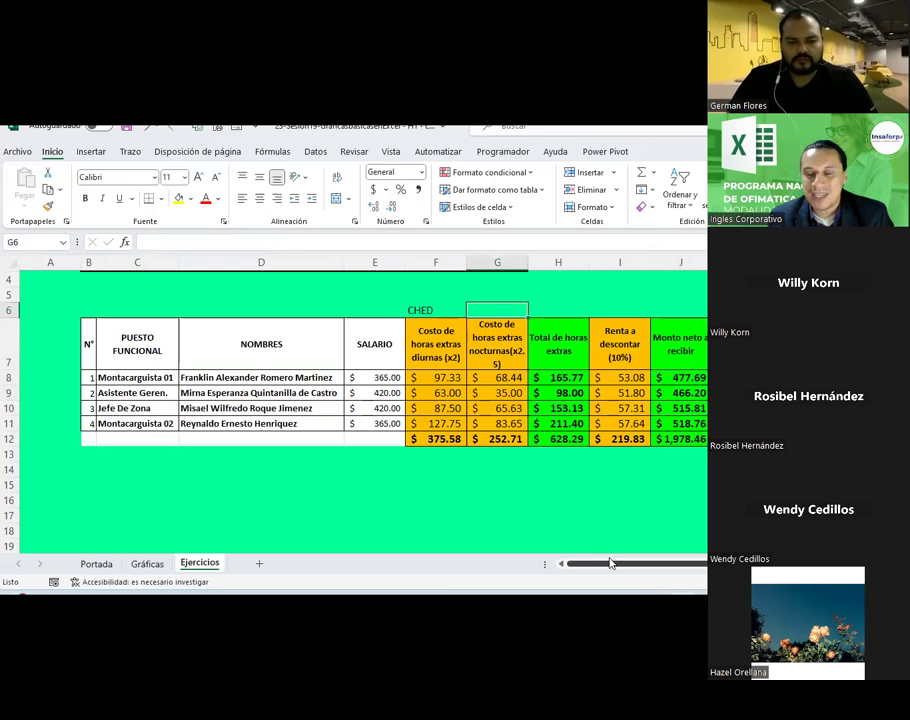
{"action": "key", "text": "Left"}
{"action": "key", "text": "Right"}
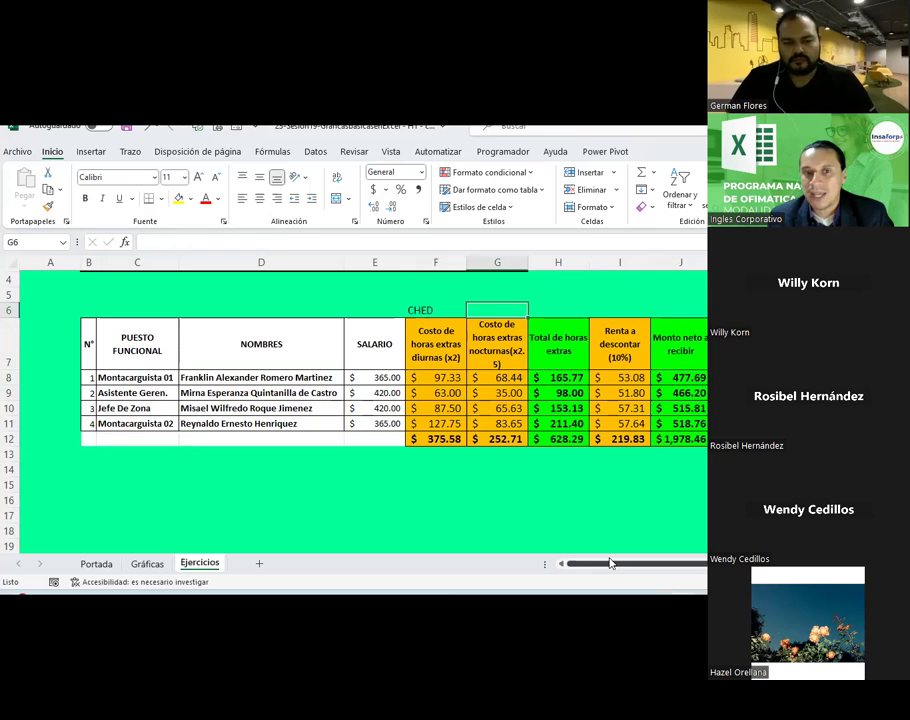
{"action": "type", "text": "CH"}
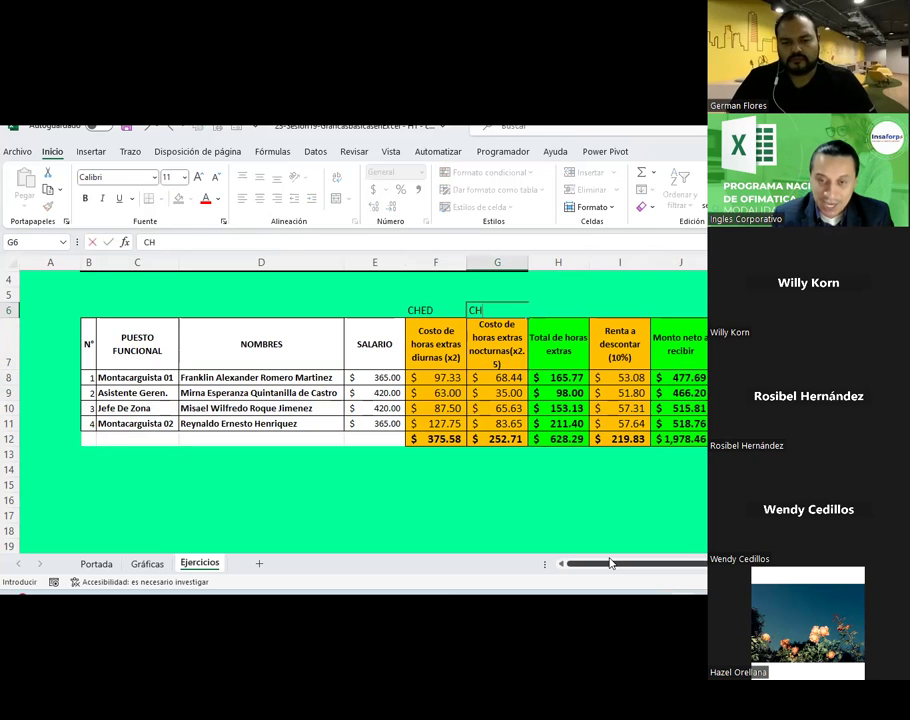
{"action": "type", "text": "EN"}
{"action": "key", "text": "Return"}
{"action": "key", "text": "Up"}
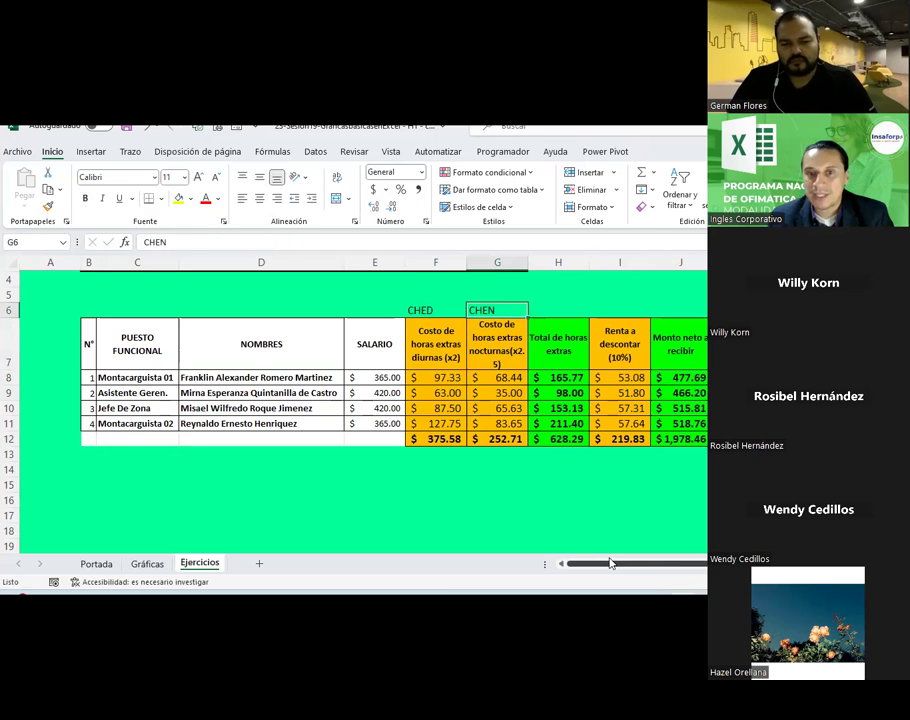
{"action": "key", "text": "Right"}
{"action": "type", "text": "C"}
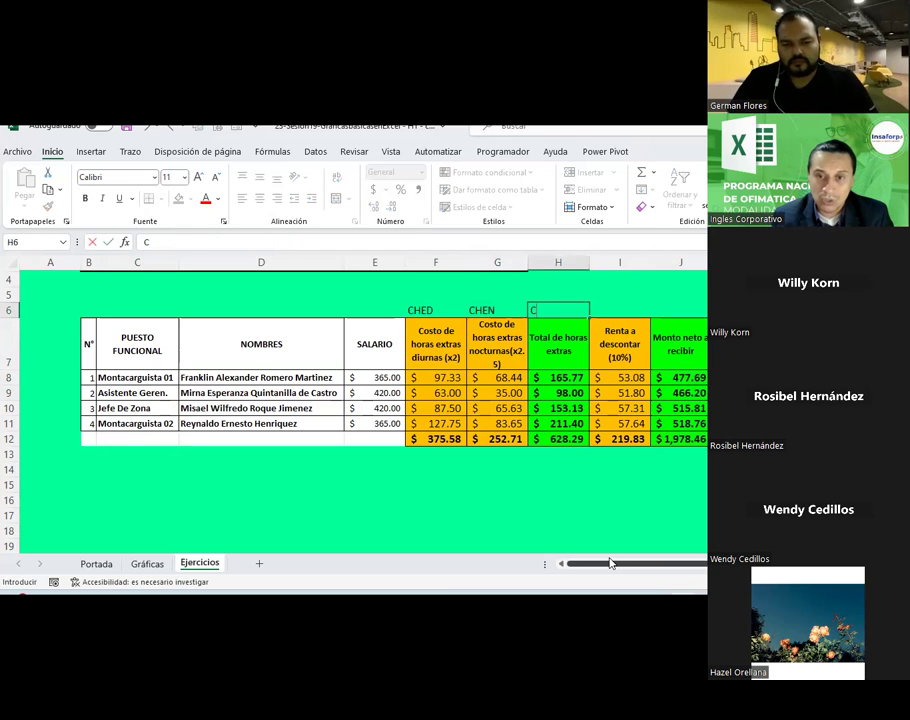
{"action": "type", "text": "THE"}
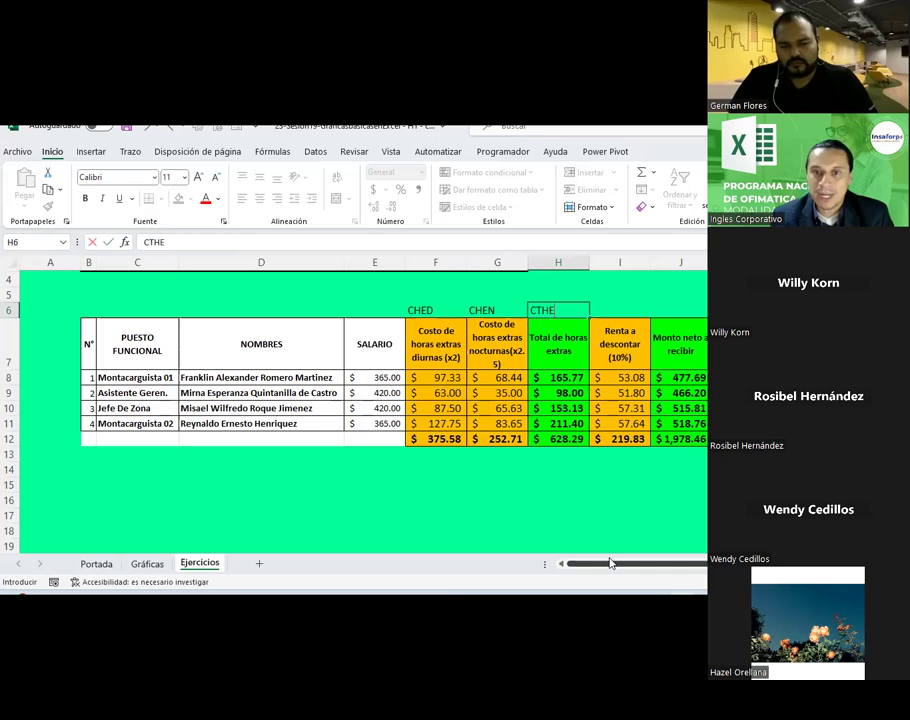
{"action": "key", "text": "Return"}
{"action": "key", "text": "Up"}
{"action": "key", "text": "Left"}
{"action": "key", "text": "Left"}
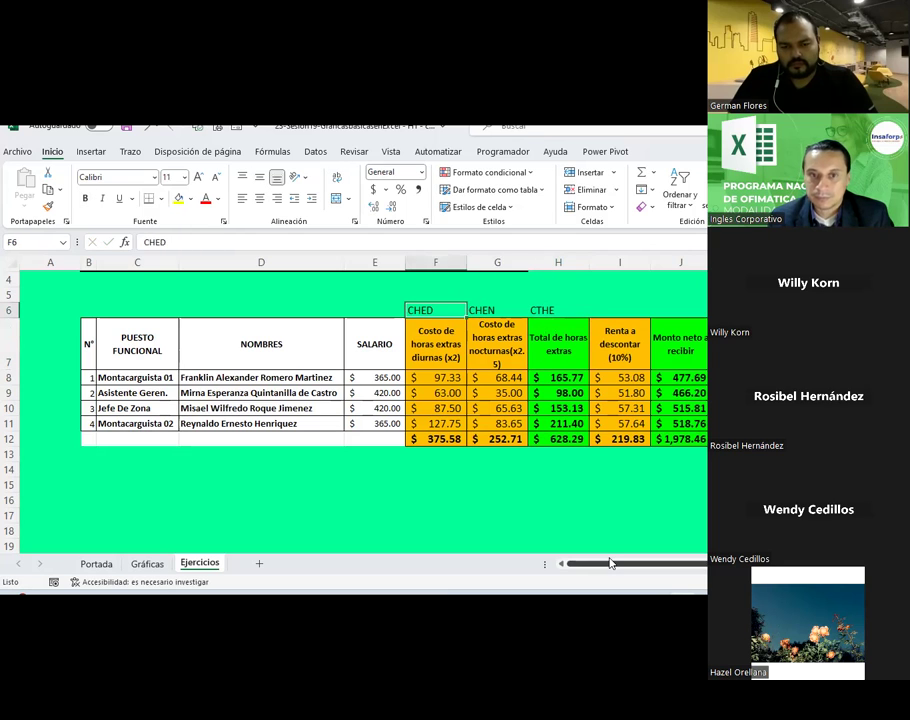
{"action": "key", "text": "shift+Right"}
{"action": "key", "text": "shift+Right"}
{"action": "key", "text": "shift+Right"}
{"action": "key", "text": "shift+Right"}
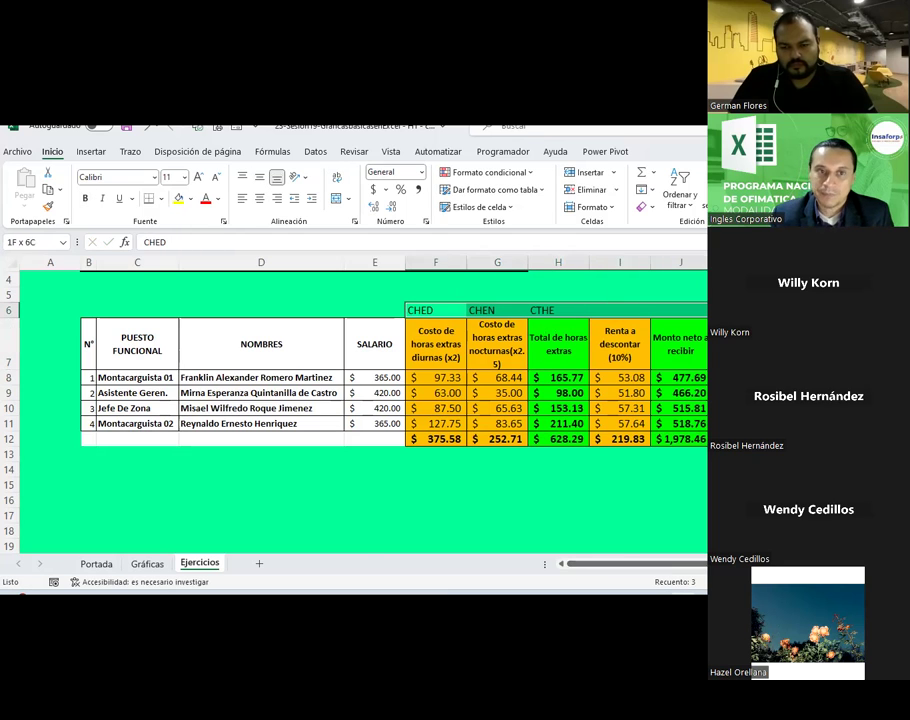
{"action": "left_click", "coordinate": [259, 198]}
{"action": "left_click", "coordinate": [259, 177]}
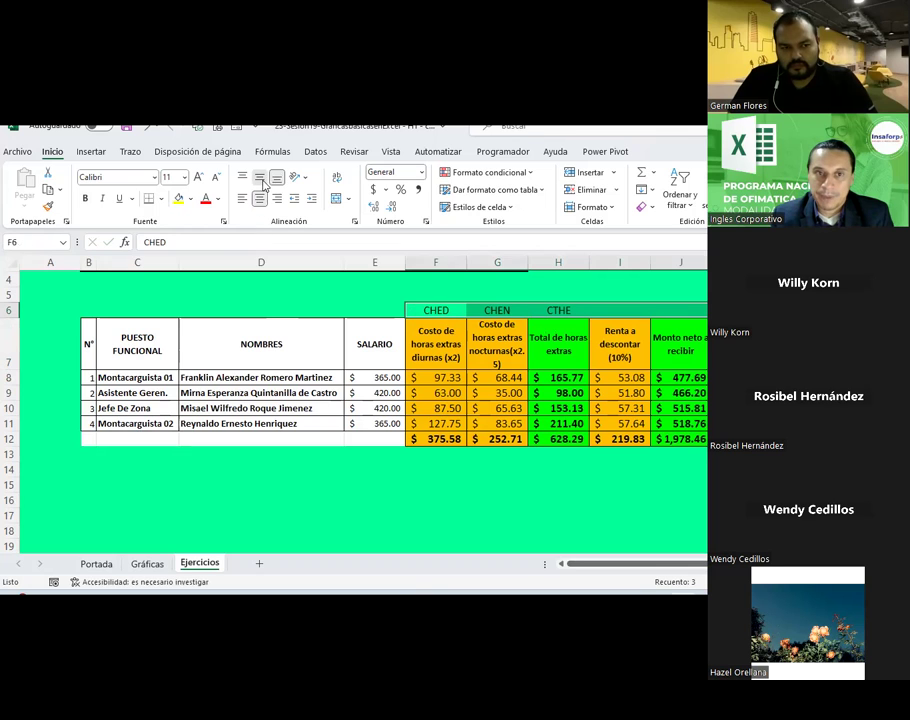
- Add RENTA in I6, MN in J6 and FREC.% in K6
{"action": "left_click", "coordinate": [630, 334]}
{"action": "left_click", "coordinate": [630, 311]}
{"action": "type", "text": "RE"}
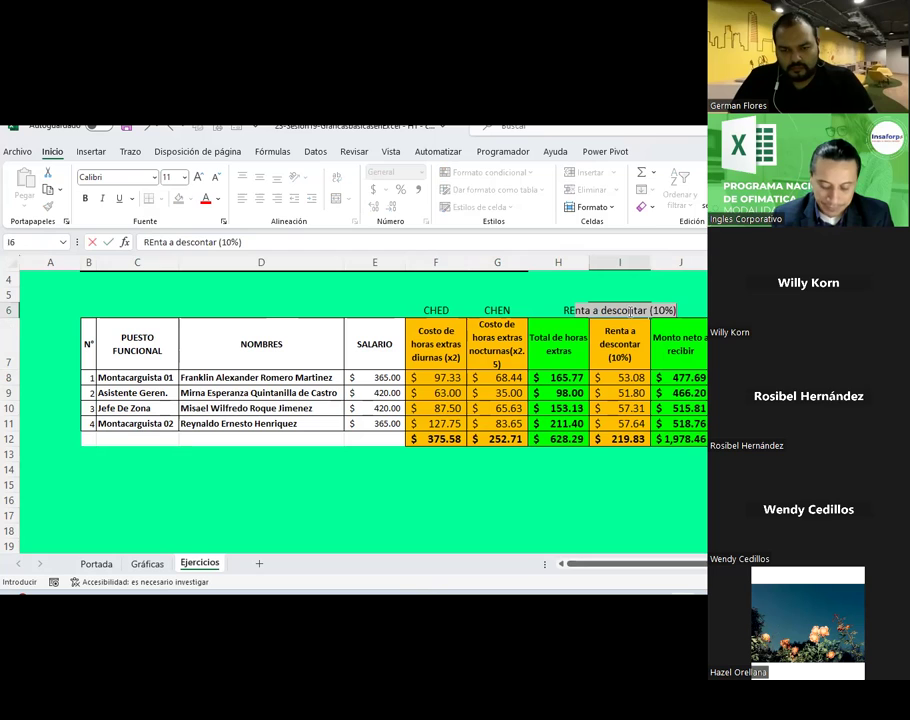
{"action": "type", "text": "NTA"}
{"action": "key", "text": "Delete"}
{"action": "key", "text": "Return"}
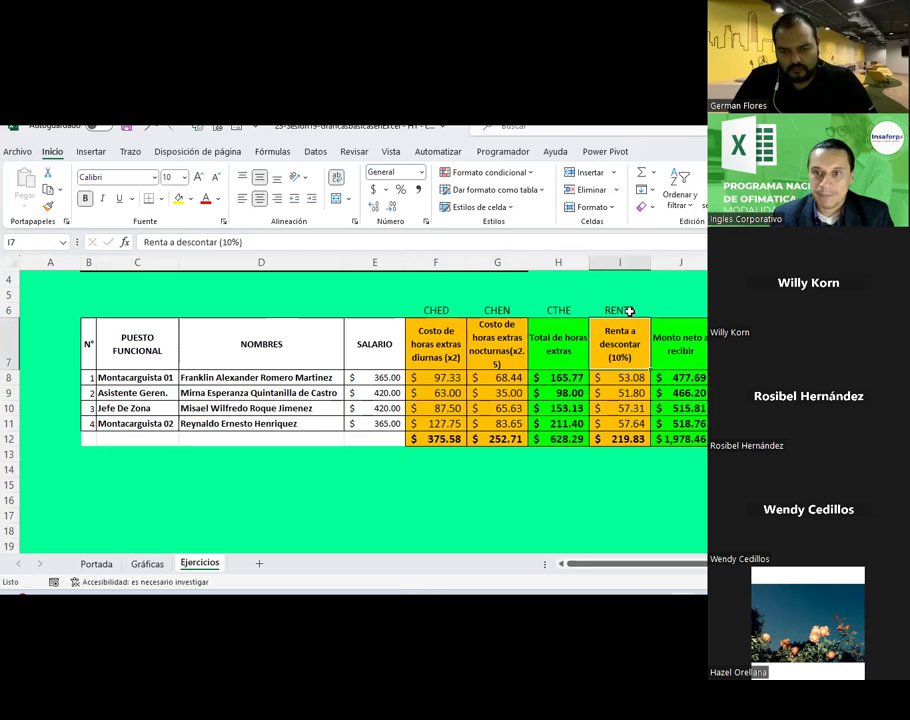
{"action": "key", "text": "Up"}
{"action": "key", "text": "Right"}
{"action": "type", "text": "M"}
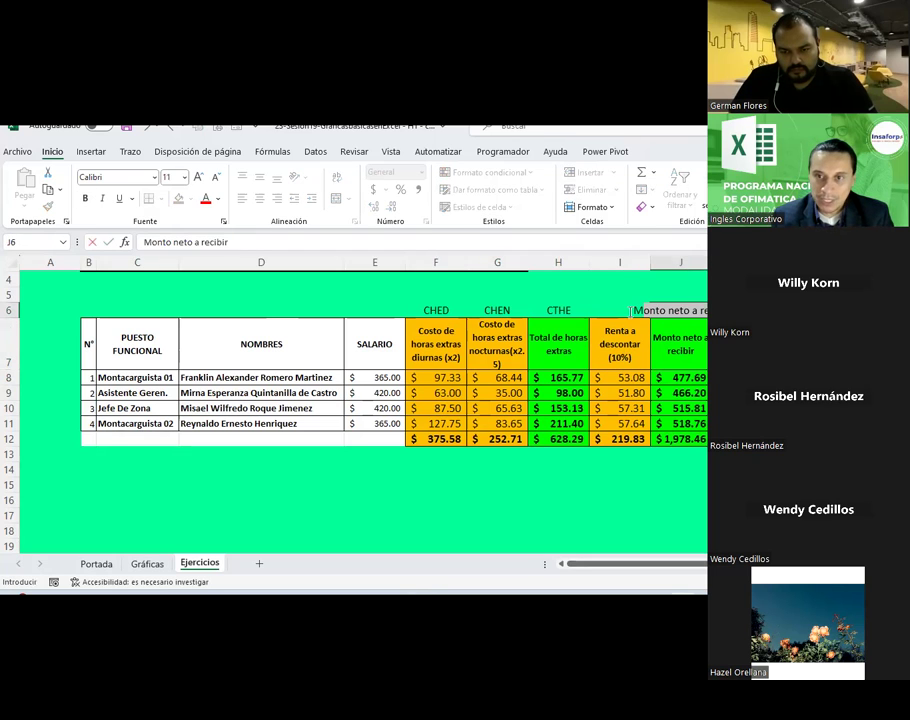
{"action": "type", "text": "N"}
{"action": "key", "text": "Return"}
{"action": "key", "text": "Right"}
{"action": "key", "text": "Up"}
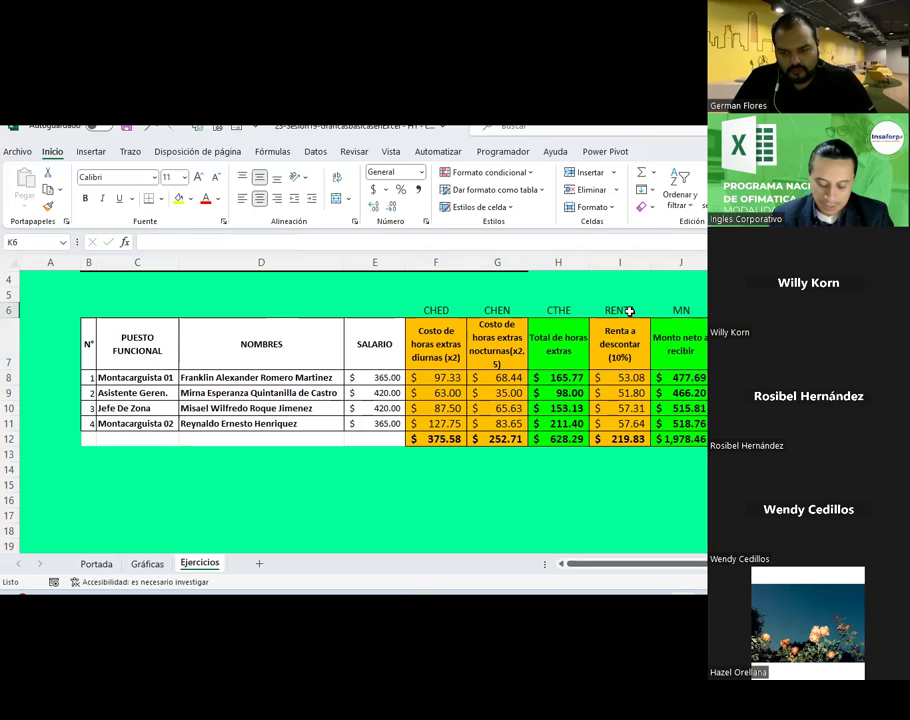
{"action": "type", "text": "&"}
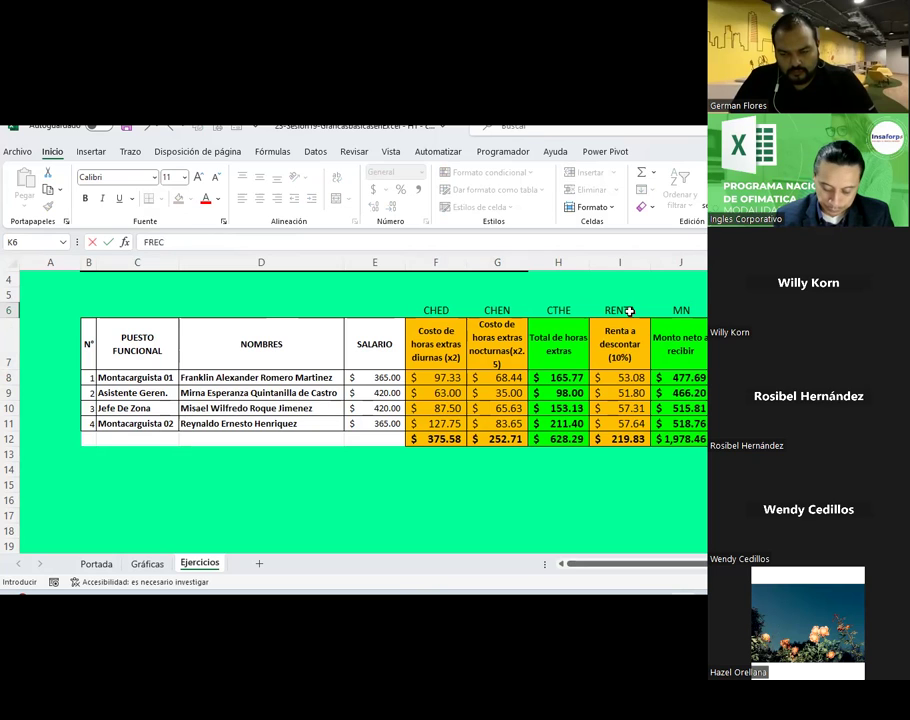
{"action": "key", "text": "Return"}
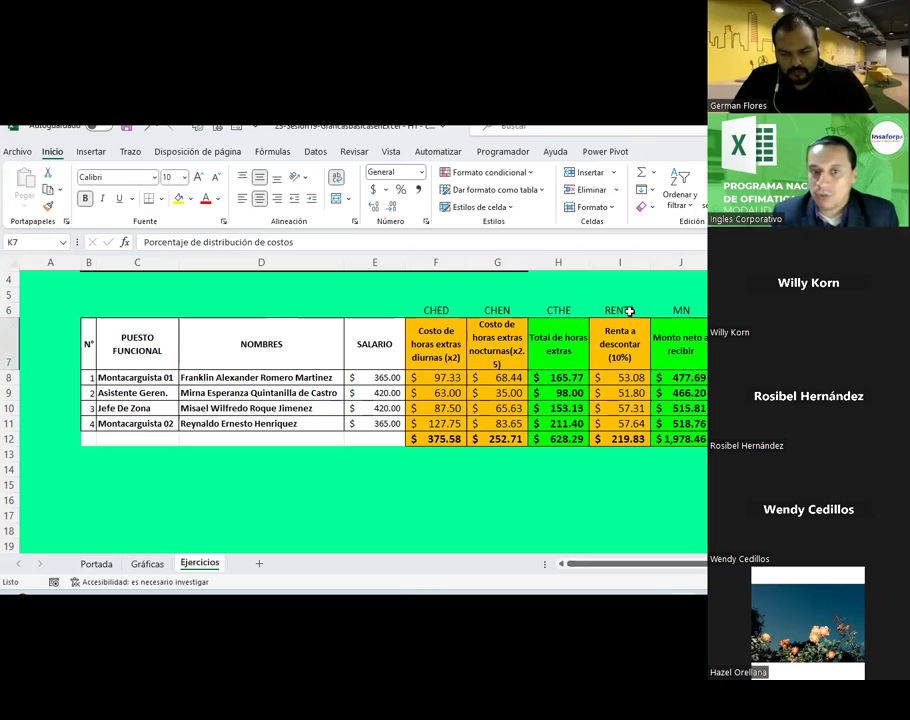
{"action": "left_click", "coordinate": [445, 345]}
{"action": "key", "text": "Right"}
{"action": "key", "text": "Right"}
{"action": "key", "text": "Right"}
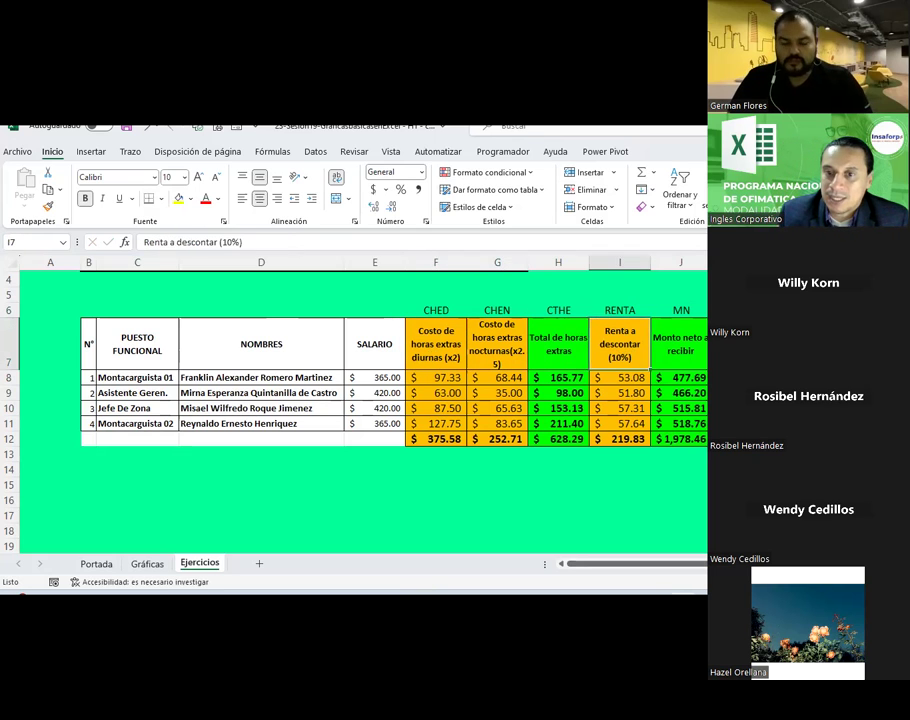
{"action": "key", "text": "Right"}
{"action": "key", "text": "Right"}
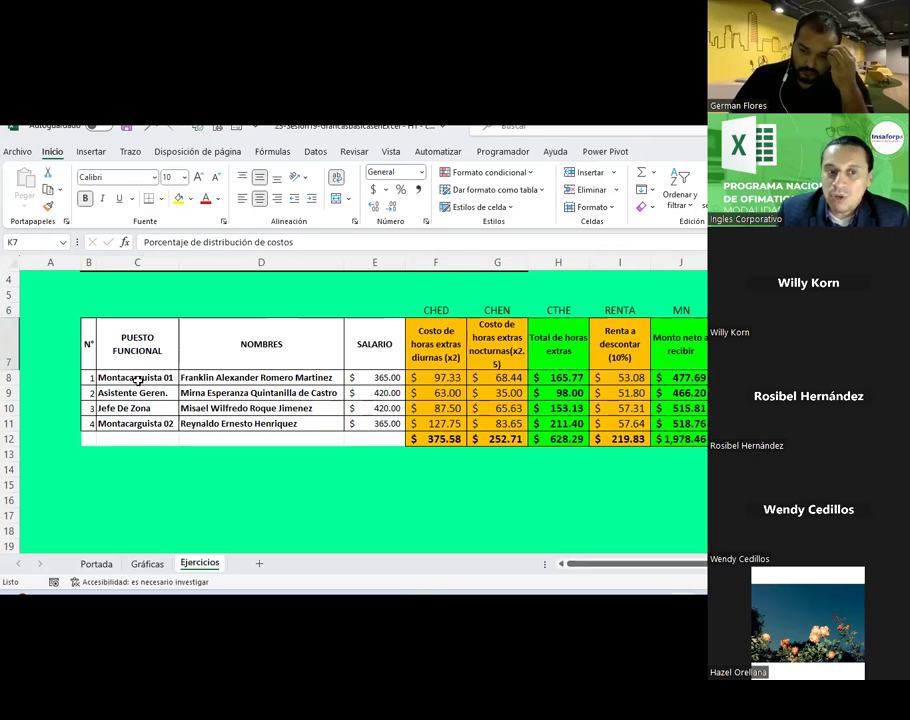
- Change the C9 job title 'Asistente Geren.' to 'Asist. Geren.'
{"action": "left_click", "coordinate": [134, 377]}
{"action": "left_click", "coordinate": [130, 393]}
{"action": "left_click", "coordinate": [131, 423]}
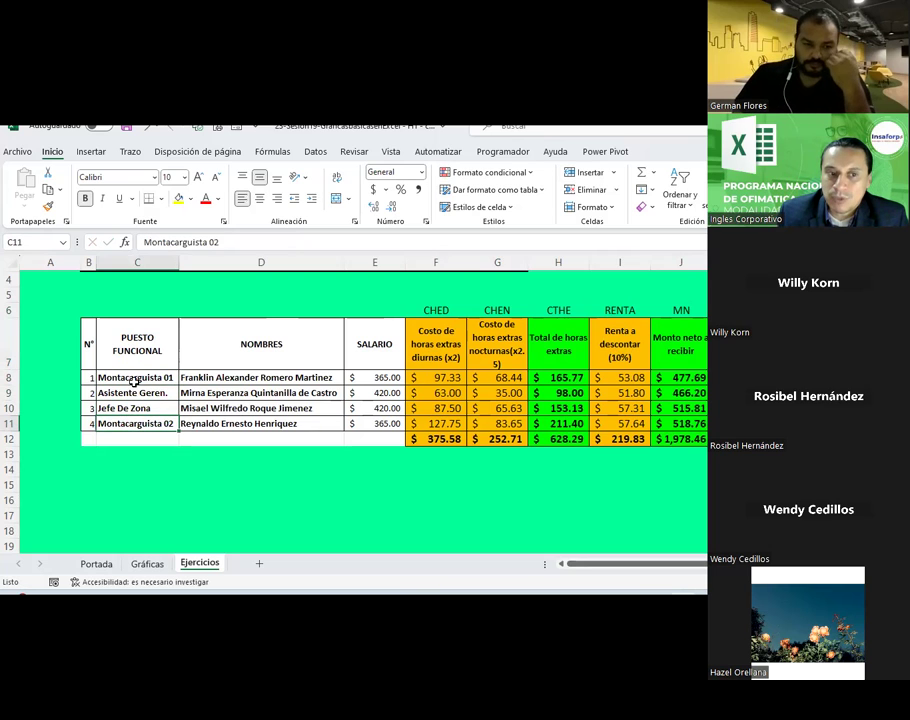
{"action": "left_click_drag", "start_coordinate": [132, 378], "coordinate": [134, 423]}
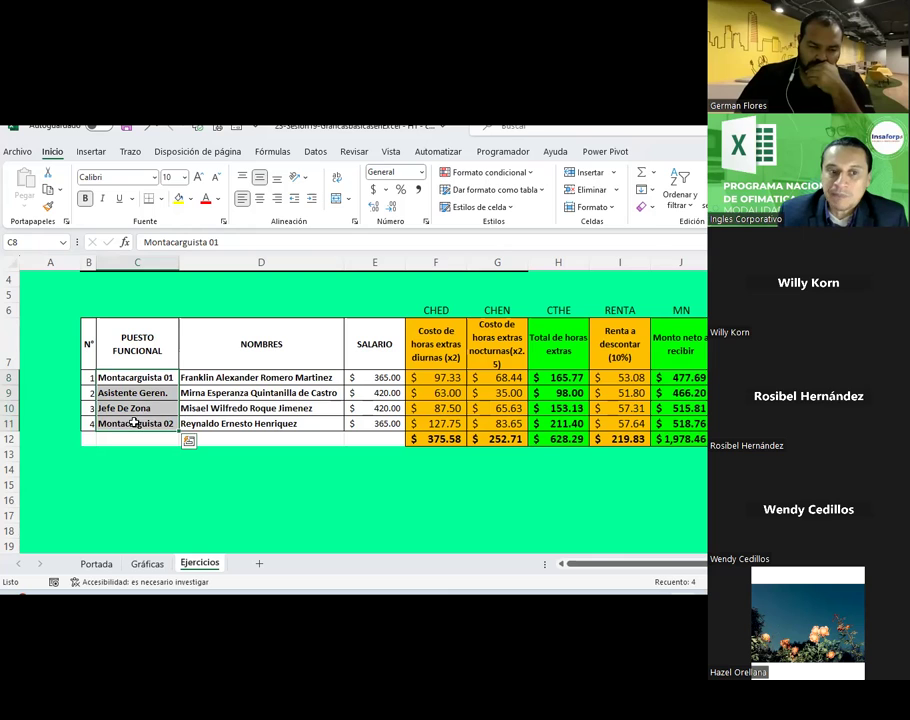
{"action": "double_click", "coordinate": [133, 392]}
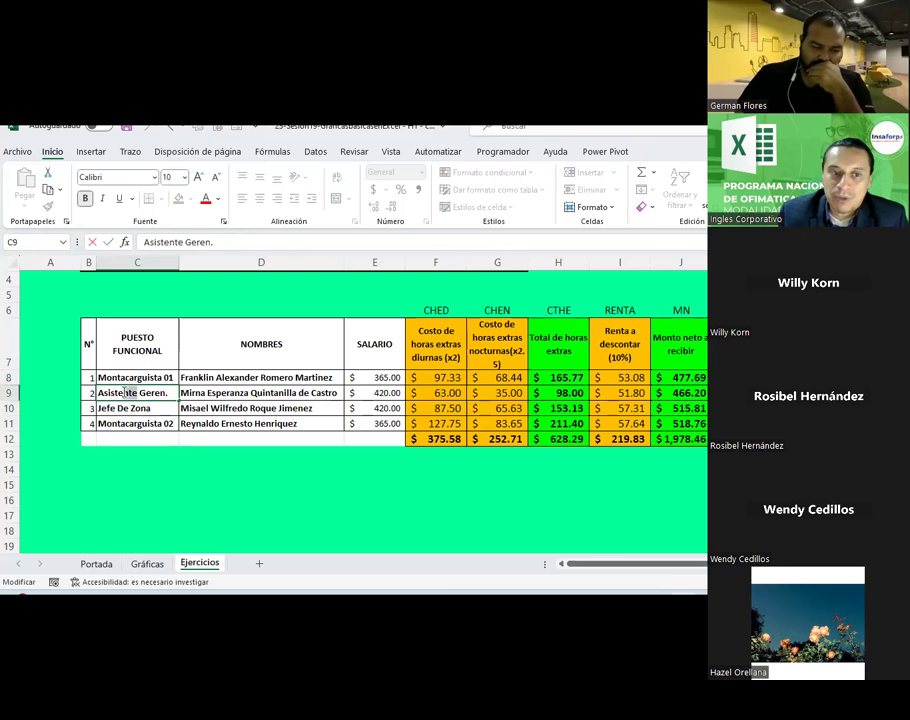
{"action": "type", "text": "."}
{"action": "key", "text": "Return"}
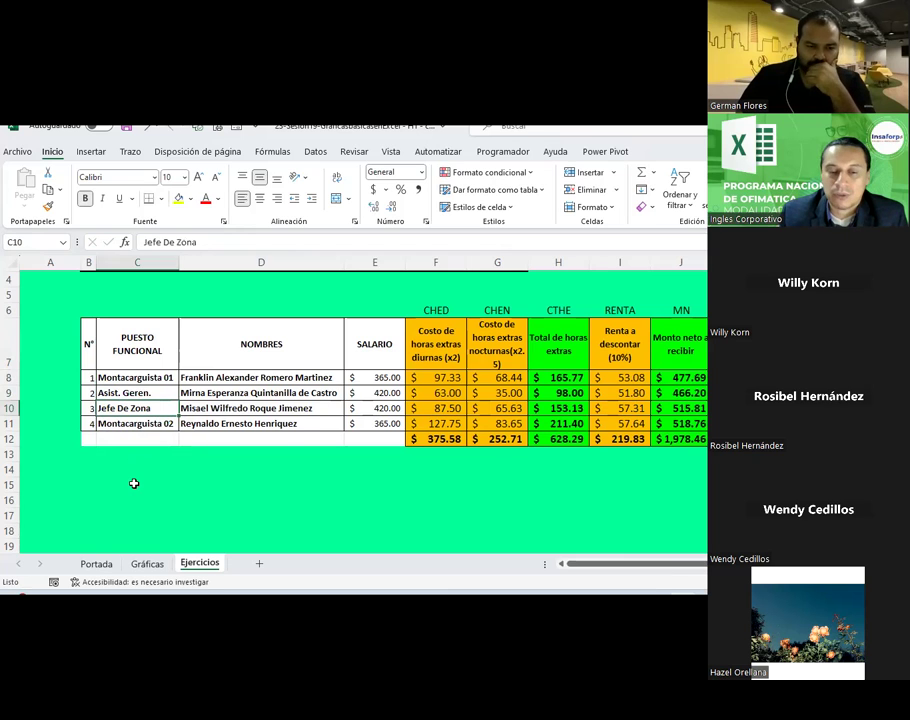
- Select the short-code labels across row 6, columns F to J
{"action": "scroll", "coordinate": [134, 484], "scroll_direction": "down", "scroll_amount": 1}
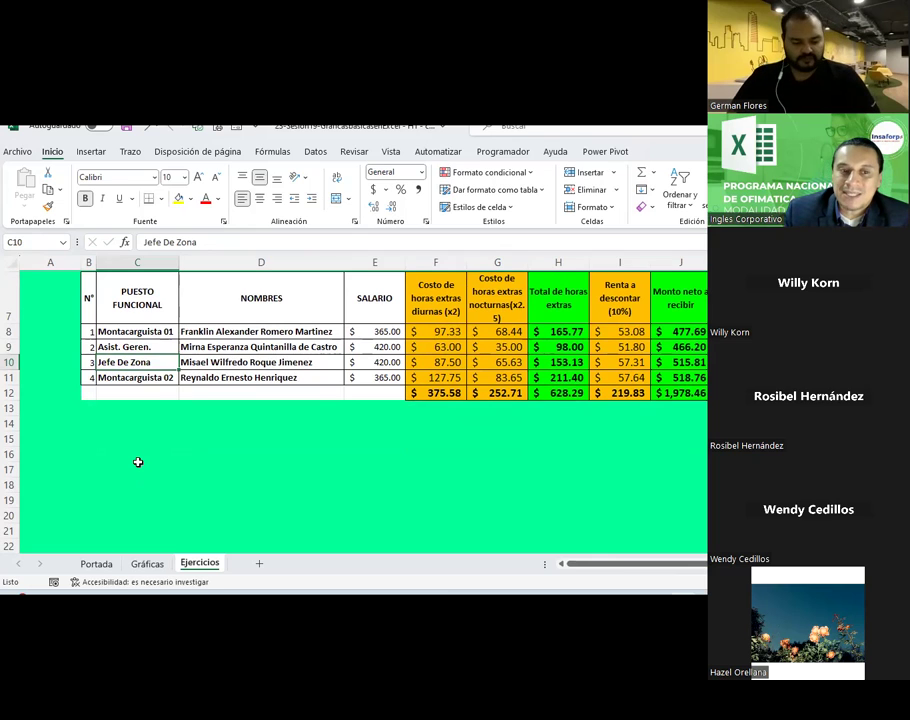
{"action": "left_click", "coordinate": [133, 438]}
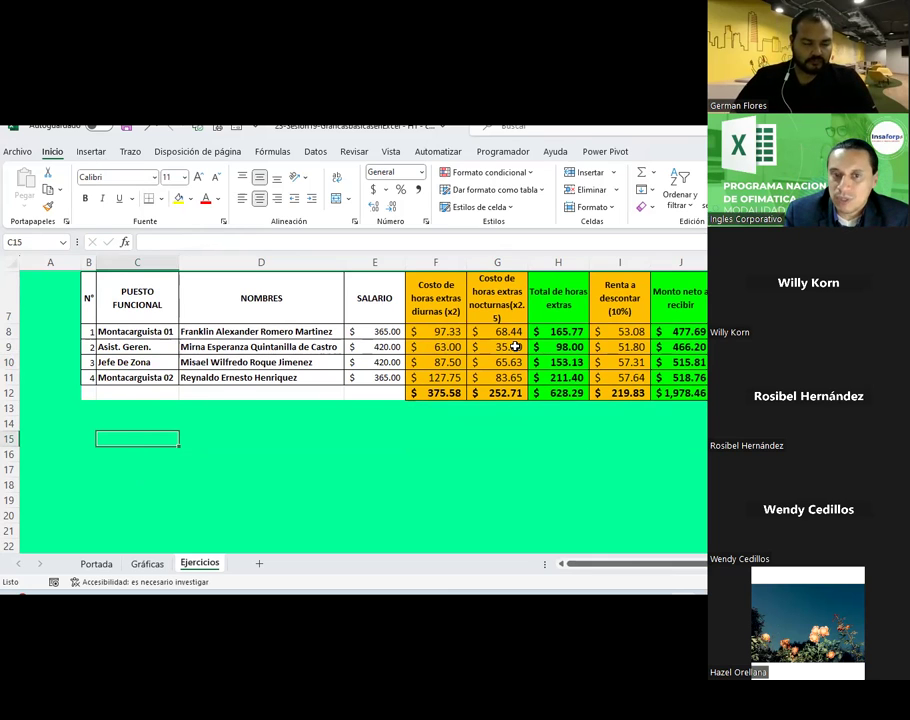
{"action": "scroll", "coordinate": [515, 346], "scroll_direction": "up", "scroll_amount": 2}
{"action": "scroll", "coordinate": [510, 346], "scroll_direction": "down", "scroll_amount": 1}
{"action": "left_click_drag", "start_coordinate": [441, 311], "coordinate": [702, 311]}
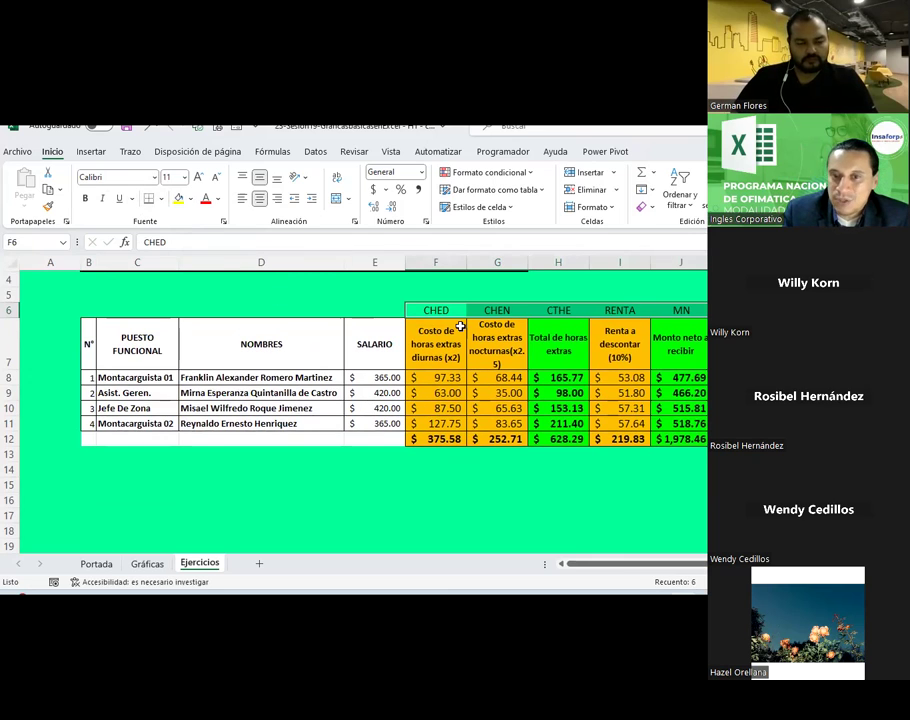
- Dismiss the Font Color palette without changing the label colours, then show the Insertar ribbon
{"action": "left_click", "coordinate": [217, 199]}
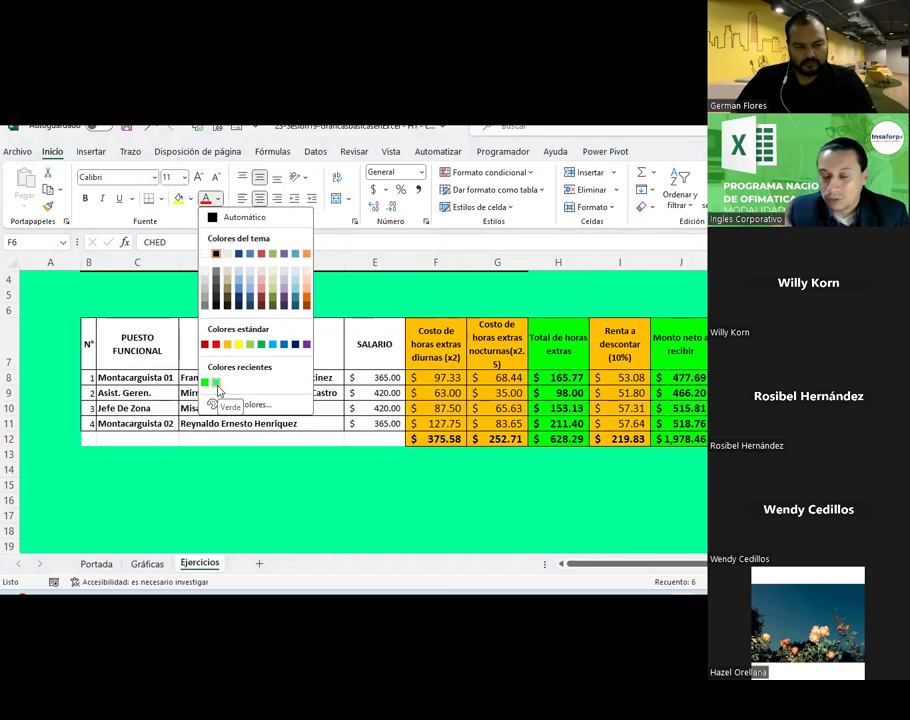
{"action": "left_click", "coordinate": [386, 294]}
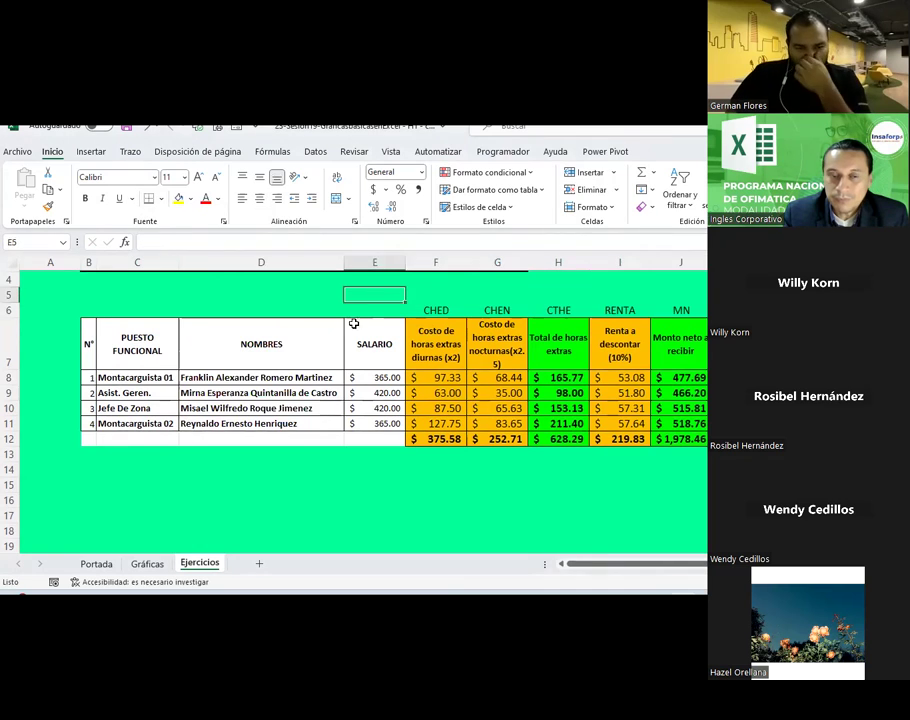
{"action": "left_click", "coordinate": [91, 151]}
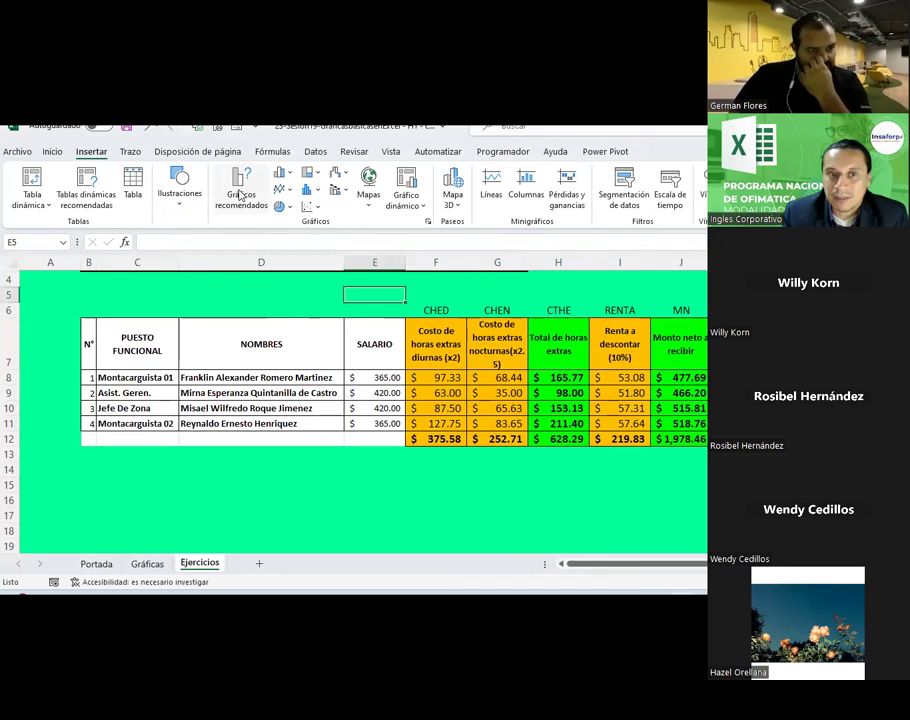
- With empty cell C15 selected, insert a blank 2D clustered column chart
{"action": "left_click", "coordinate": [284, 173]}
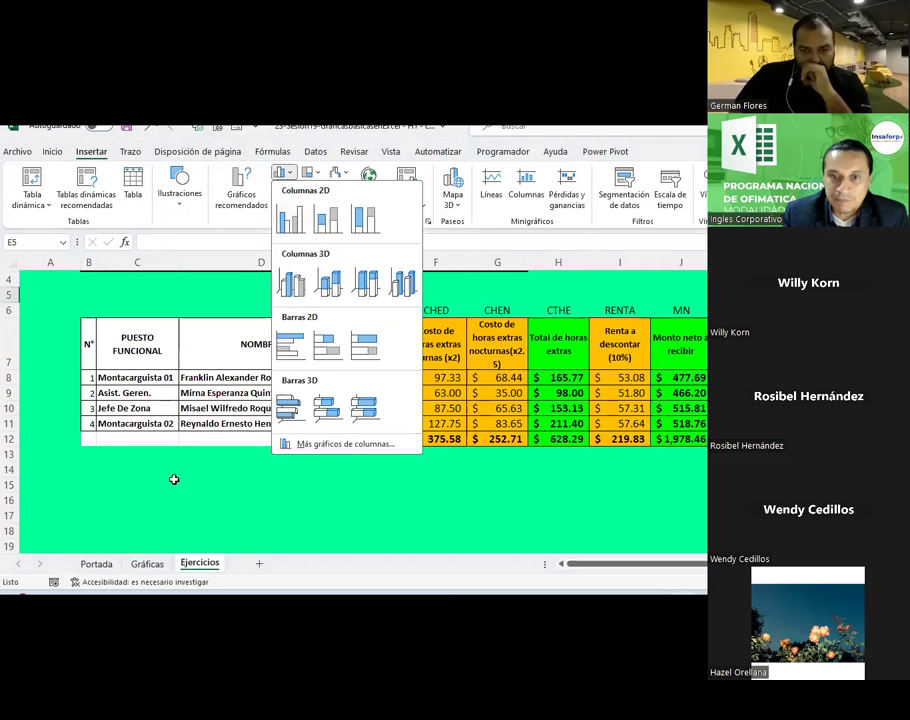
{"action": "left_click", "coordinate": [174, 480]}
{"action": "scroll", "coordinate": [195, 445], "scroll_direction": "down", "scroll_amount": 1}
{"action": "left_click", "coordinate": [137, 392]}
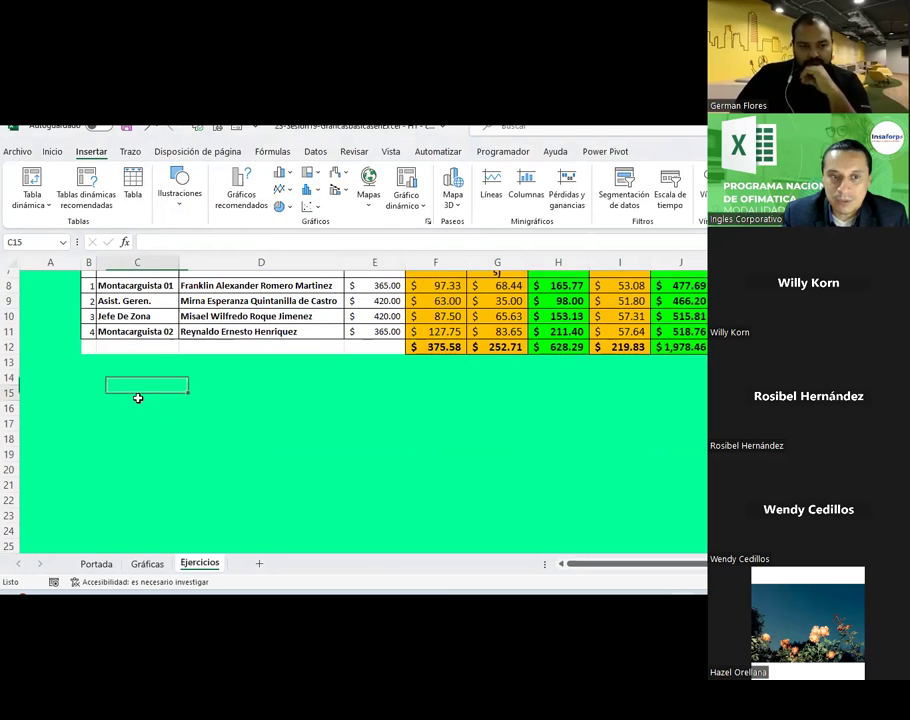
{"action": "left_click", "coordinate": [281, 173]}
{"action": "left_click", "coordinate": [297, 217]}
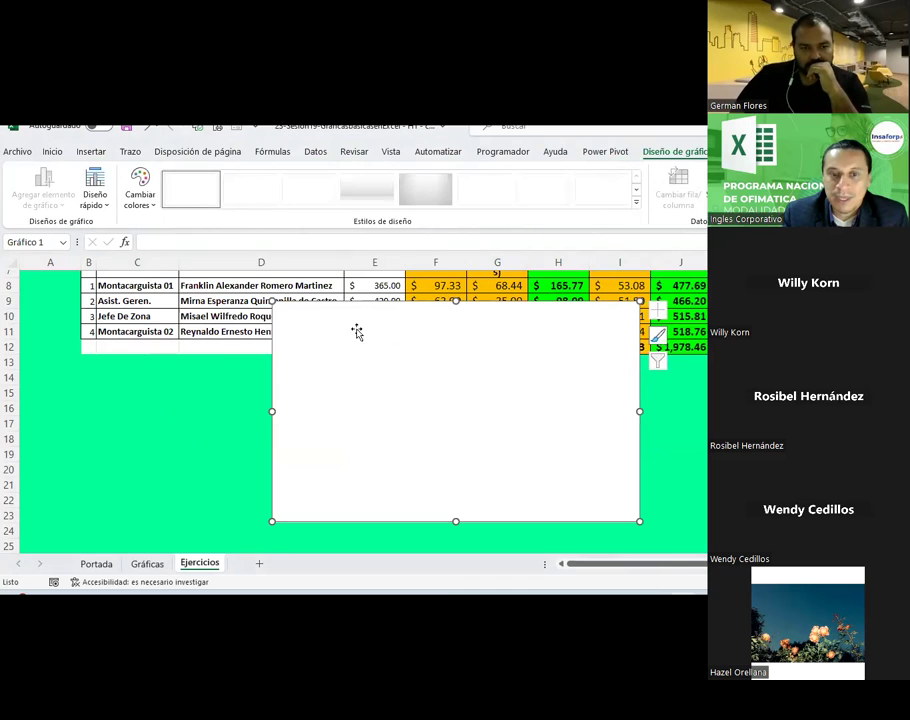
- Move the new chart below the table and enlarge it across columns C–H
{"action": "scroll", "coordinate": [356, 331], "scroll_direction": "down", "scroll_amount": 1}
{"action": "left_click_drag", "start_coordinate": [357, 311], "coordinate": [332, 397]}
{"action": "left_click", "coordinate": [232, 394]}
{"action": "scroll", "coordinate": [245, 370], "scroll_direction": "down", "scroll_amount": 2}
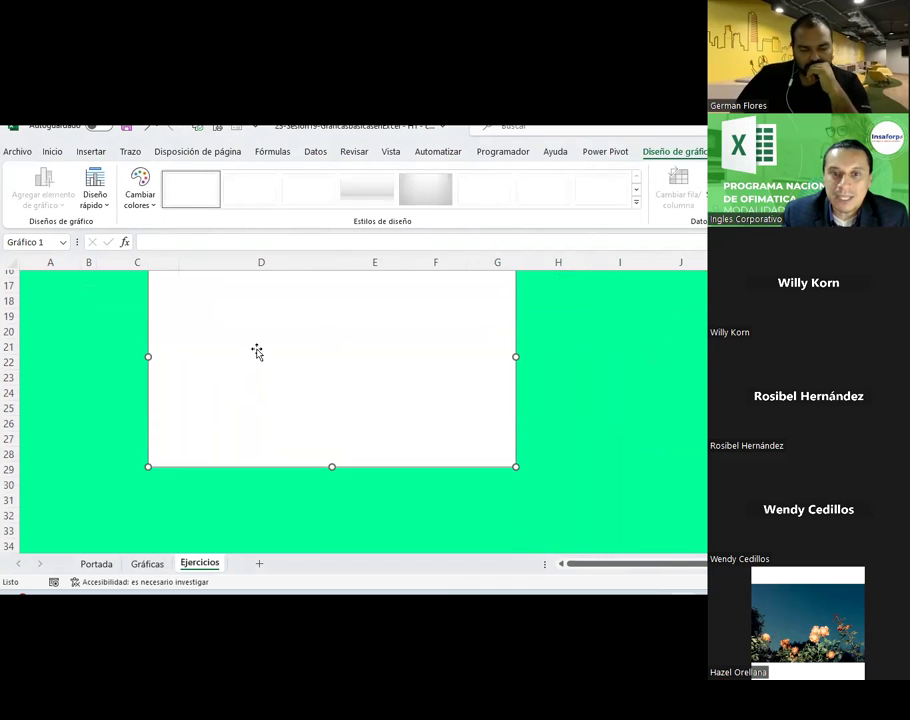
{"action": "left_click_drag", "start_coordinate": [515, 467], "coordinate": [592, 519]}
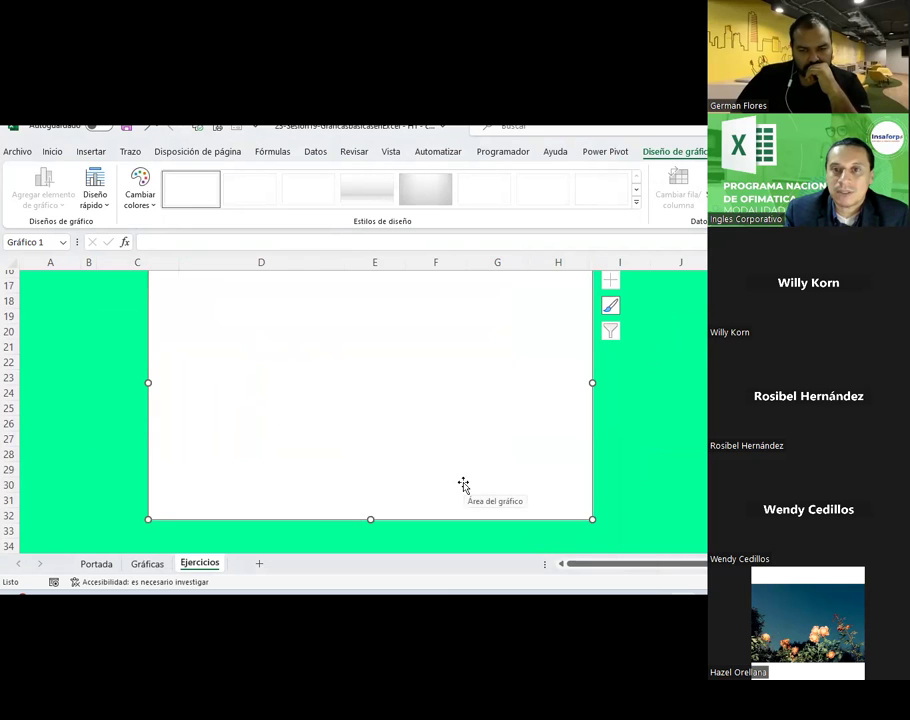
- Apply the dark gradient style from Estilos de diseño to the empty chart
{"action": "left_click", "coordinate": [636, 203]}
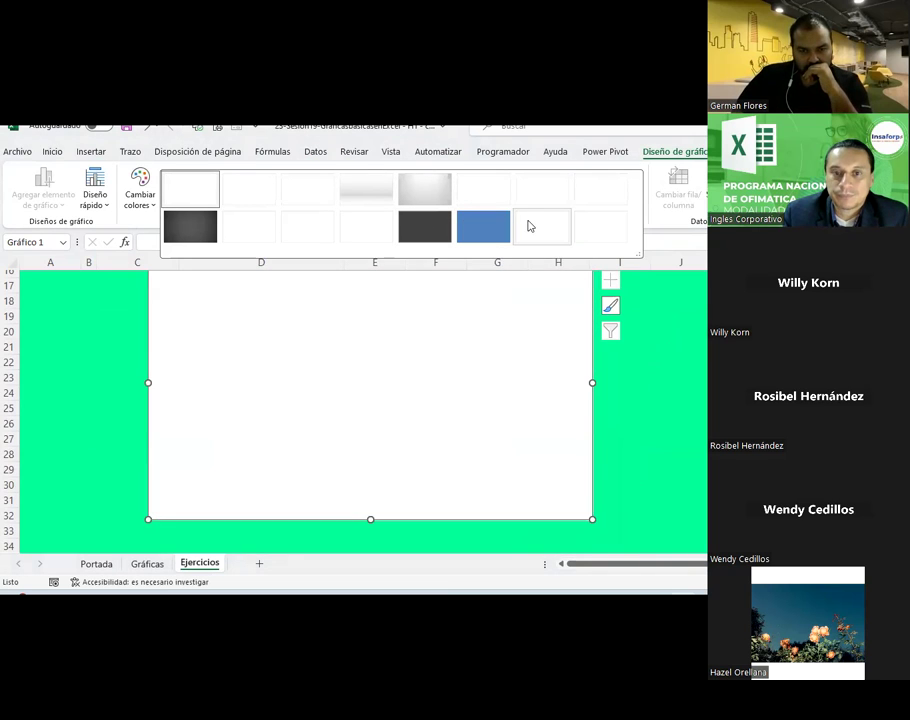
{"action": "left_click", "coordinate": [203, 239]}
{"action": "scroll", "coordinate": [664, 418], "scroll_direction": "up", "scroll_amount": 2}
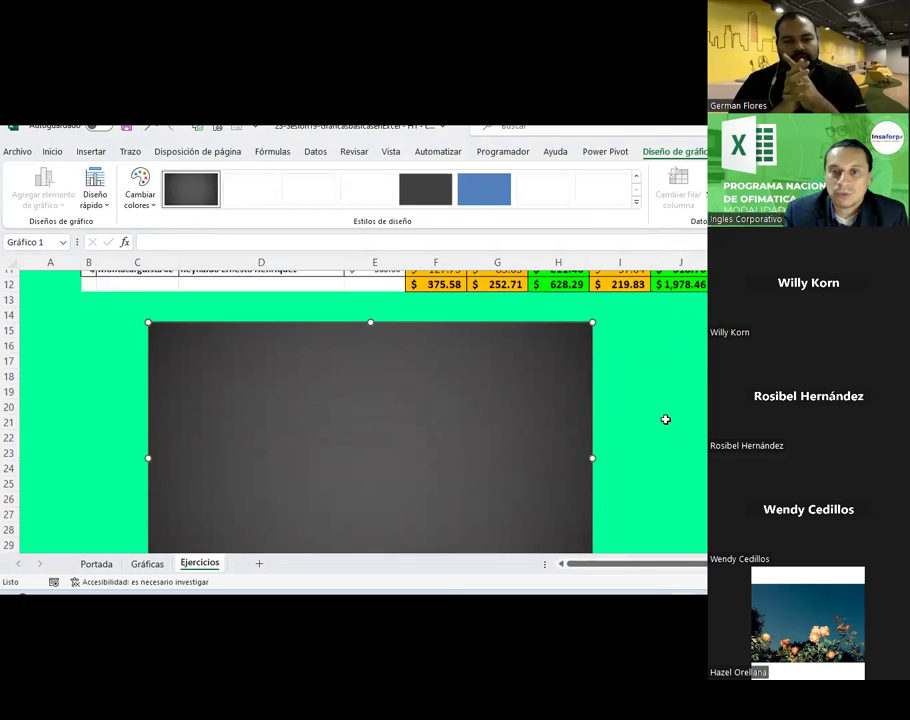
{"action": "scroll", "coordinate": [664, 418], "scroll_direction": "down", "scroll_amount": 1}
- Resize and move the chart to span columns B–F directly beneath the payroll table
{"action": "left_click_drag", "start_coordinate": [592, 294], "coordinate": [534, 325]}
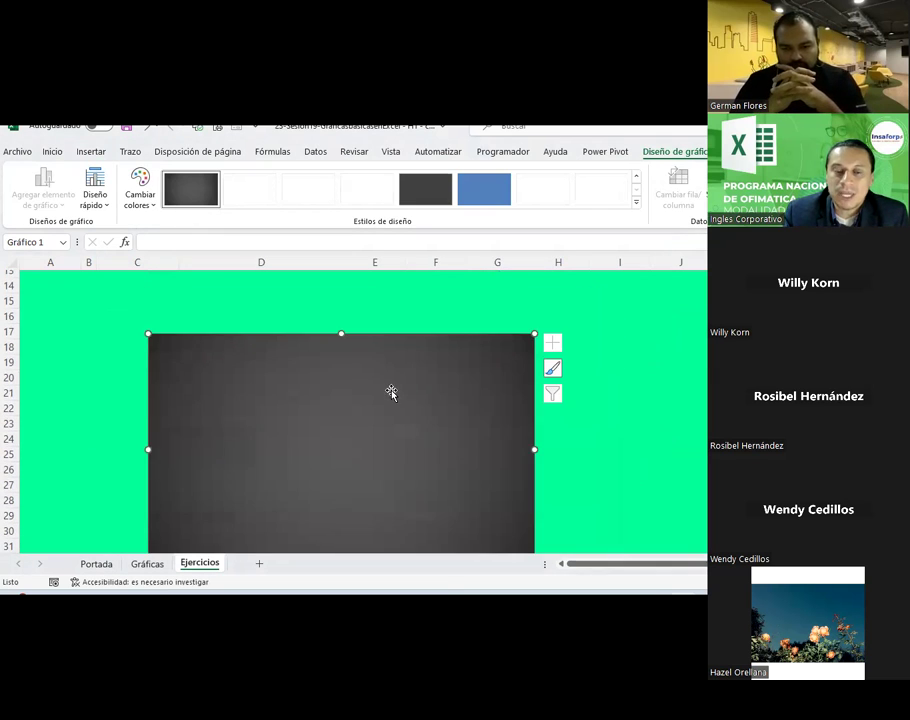
{"action": "scroll", "coordinate": [391, 395], "scroll_direction": "up", "scroll_amount": 2}
{"action": "mouse_move", "coordinate": [390, 430]}
{"action": "left_mouse_down"}
{"action": "mouse_move", "coordinate": [379, 403]}
{"action": "mouse_move", "coordinate": [324, 388]}
{"action": "left_mouse_up"}
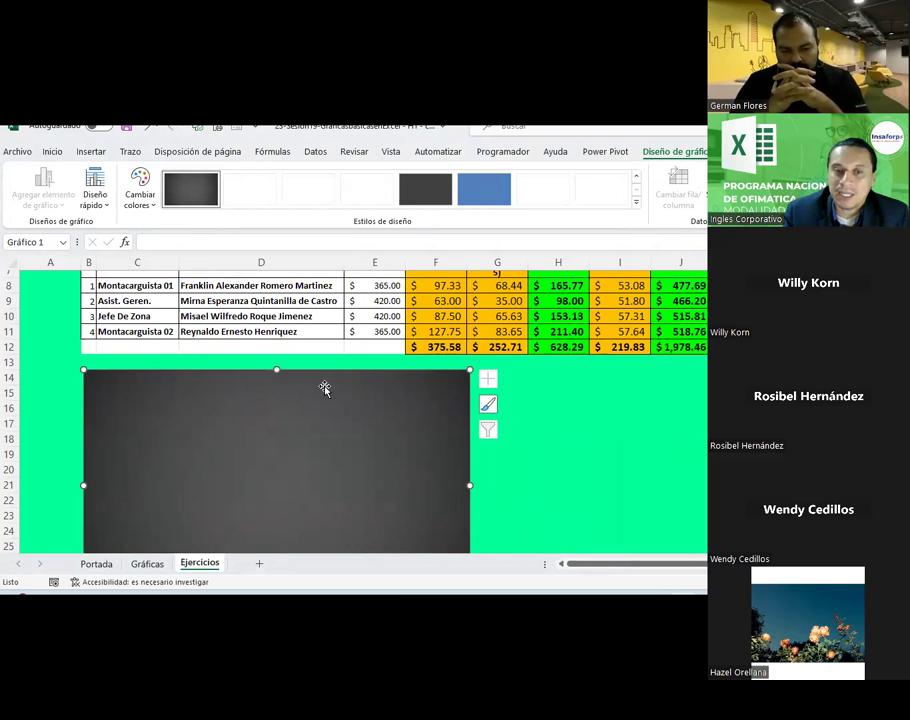
{"action": "scroll", "coordinate": [324, 388], "scroll_direction": "down", "scroll_amount": 2}
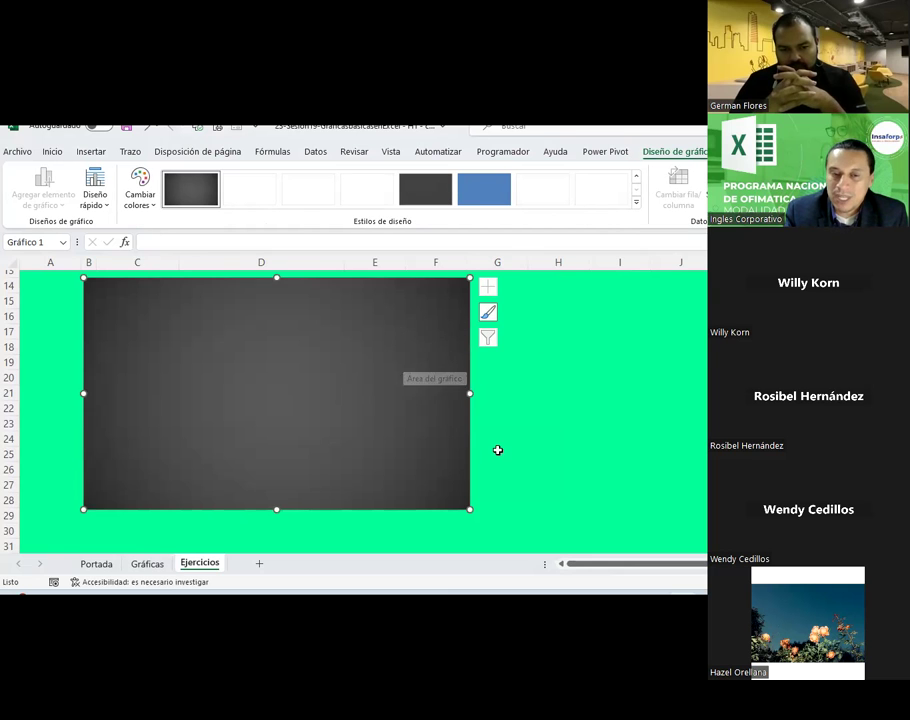
{"action": "scroll", "coordinate": [497, 446], "scroll_direction": "up", "scroll_amount": 2}
{"action": "scroll", "coordinate": [497, 446], "scroll_direction": "up", "scroll_amount": 1}
{"action": "scroll", "coordinate": [497, 446], "scroll_direction": "up", "scroll_amount": 1}
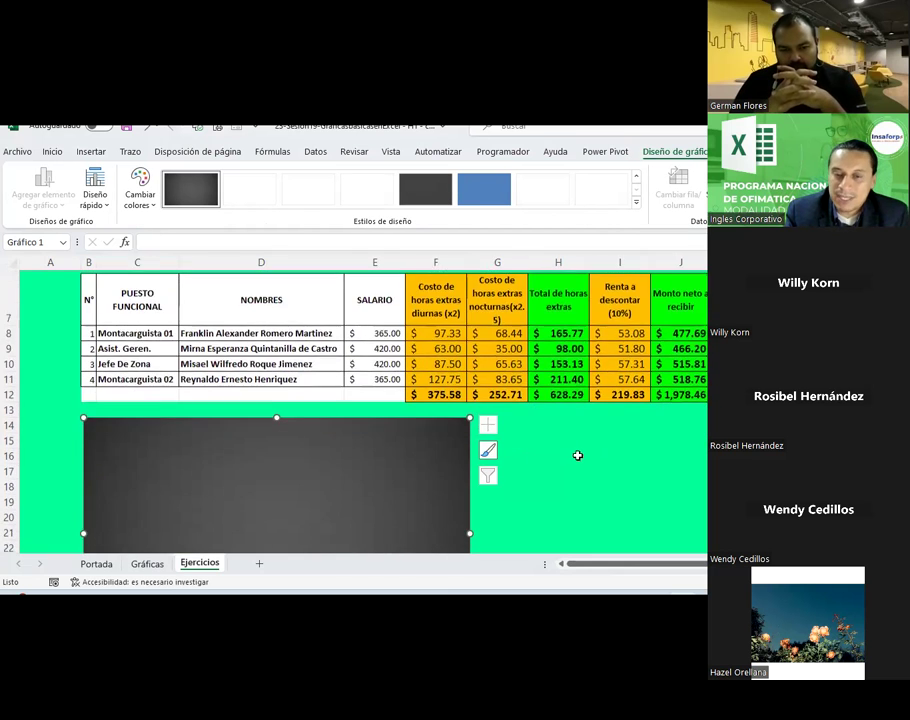
{"action": "left_click", "coordinate": [578, 455]}
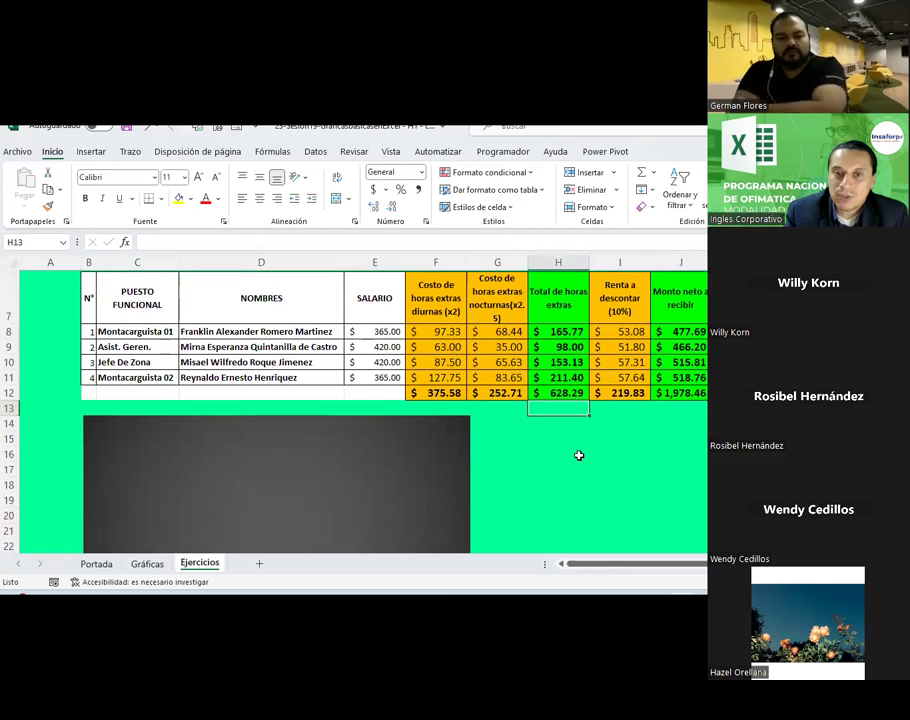
{"action": "left_click", "coordinate": [446, 313]}
{"action": "left_click_drag", "start_coordinate": [446, 313], "coordinate": [700, 313]}
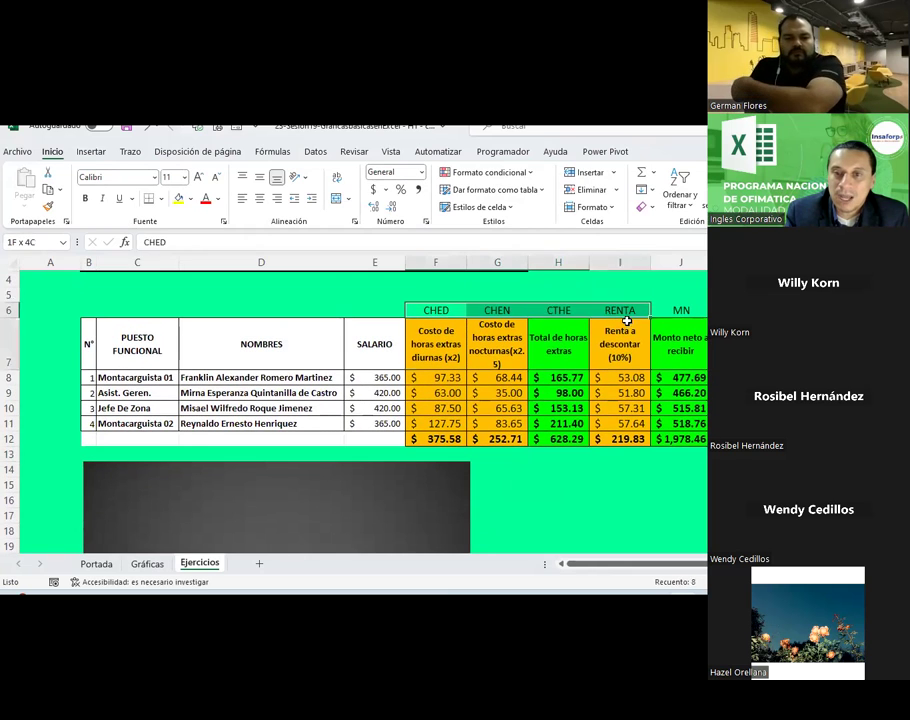
{"action": "left_click", "coordinate": [636, 470]}
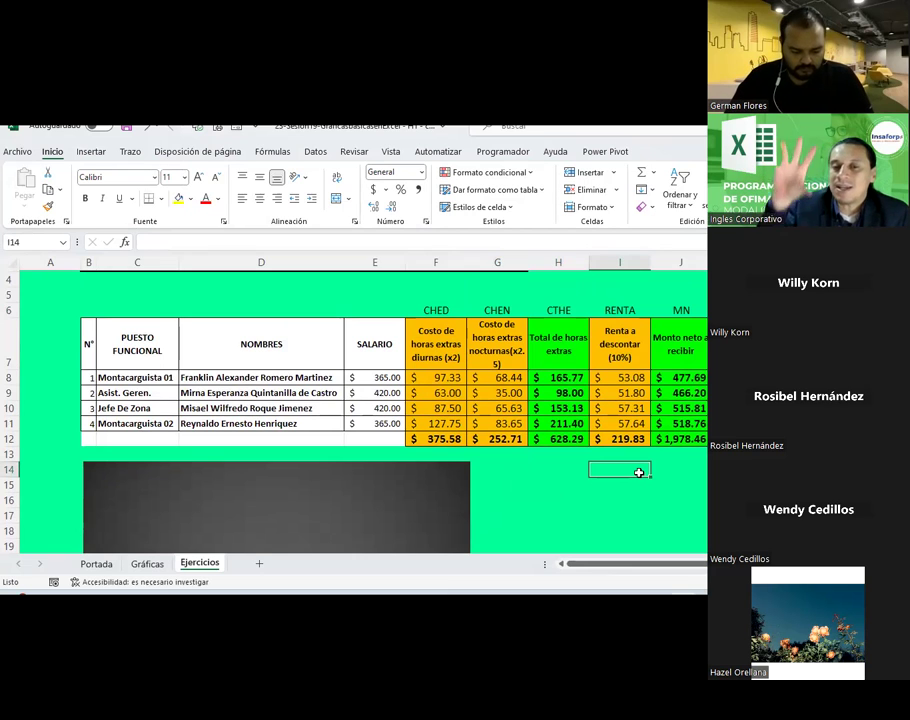
{"action": "scroll", "coordinate": [639, 472], "scroll_direction": "down", "scroll_amount": 2}
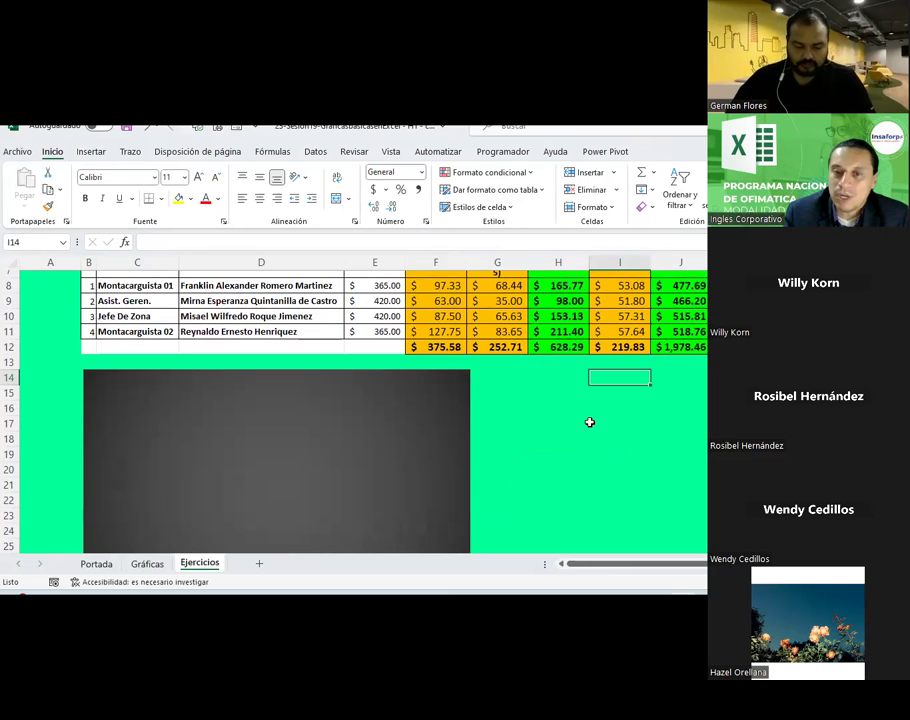
{"action": "left_click", "coordinate": [555, 385]}
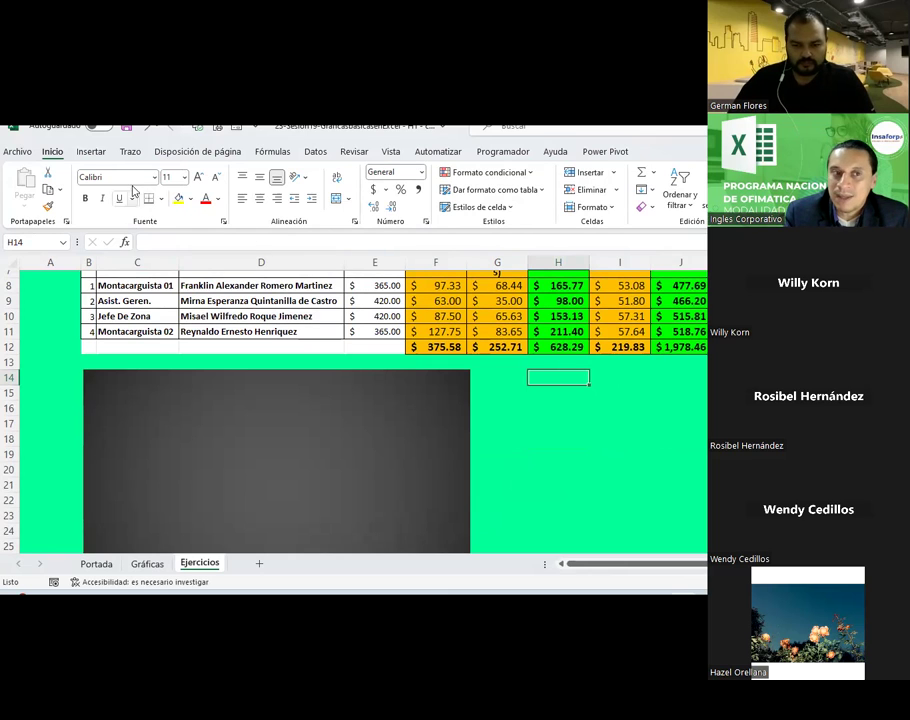
{"action": "left_click", "coordinate": [93, 151]}
{"action": "left_click", "coordinate": [290, 176]}
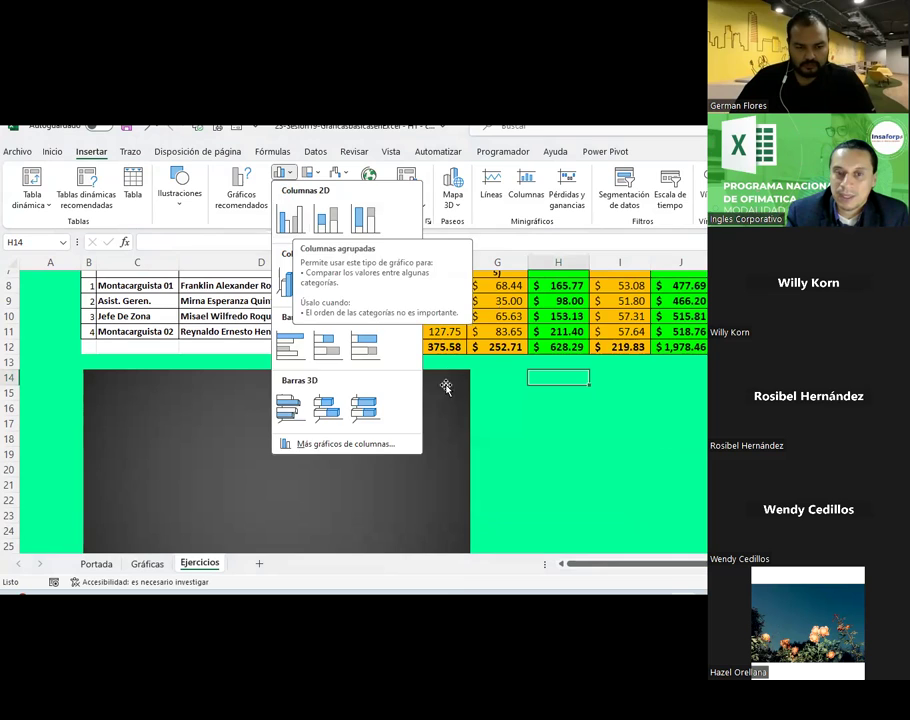
{"action": "left_click", "coordinate": [440, 395]}
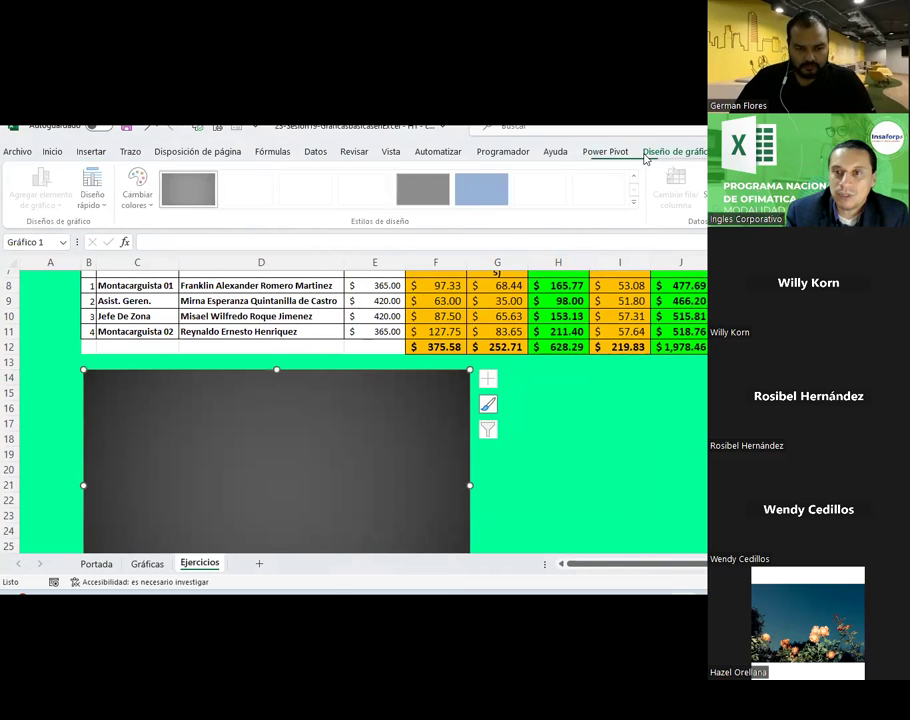
{"action": "left_click", "coordinate": [735, 151]}
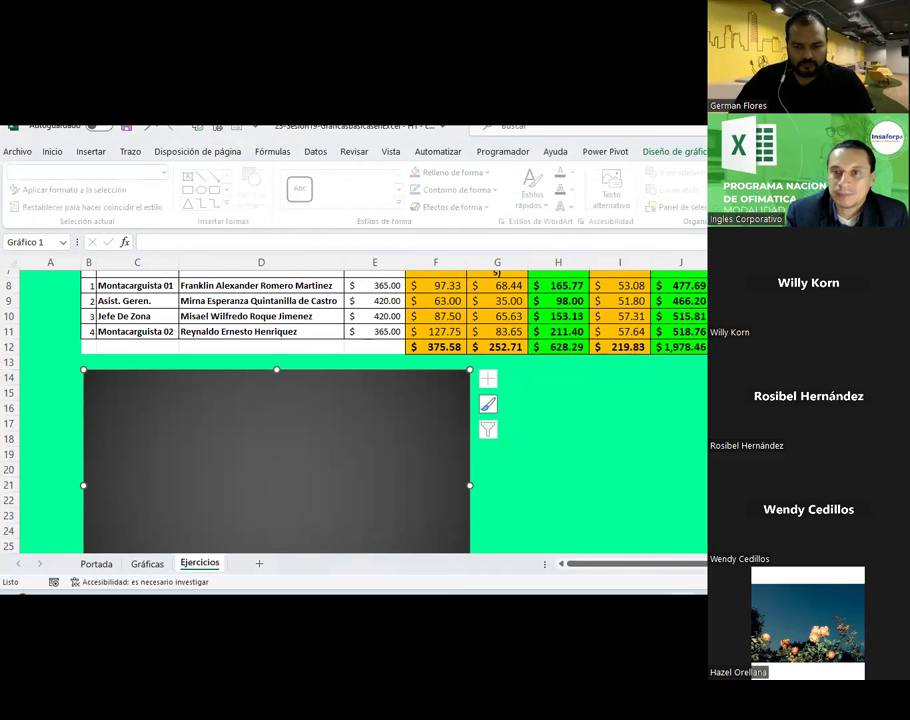
{"action": "left_click", "coordinate": [686, 152]}
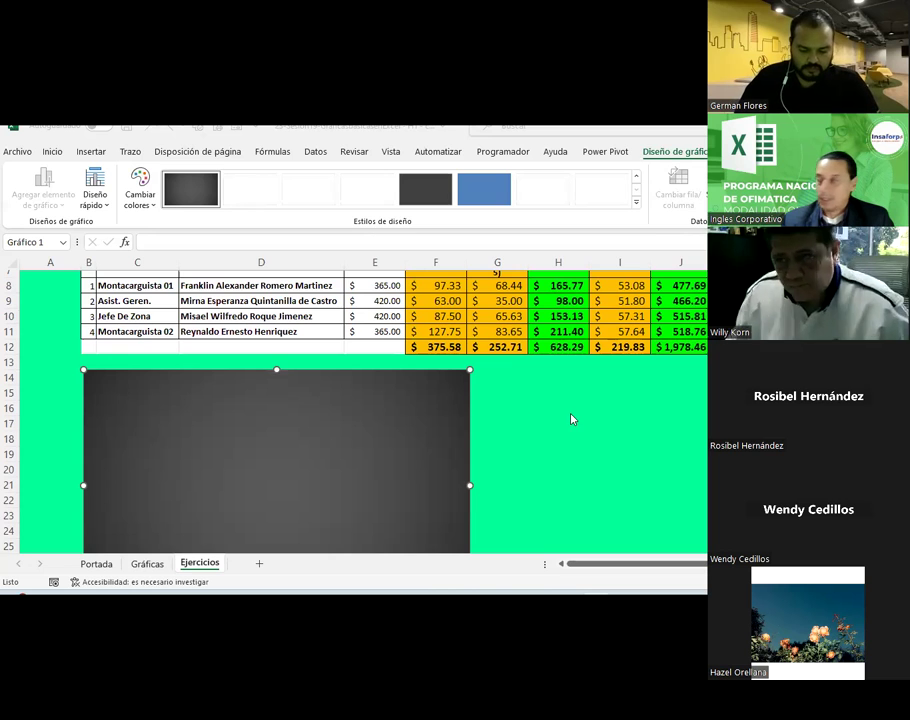
{"action": "left_click", "coordinate": [632, 437]}
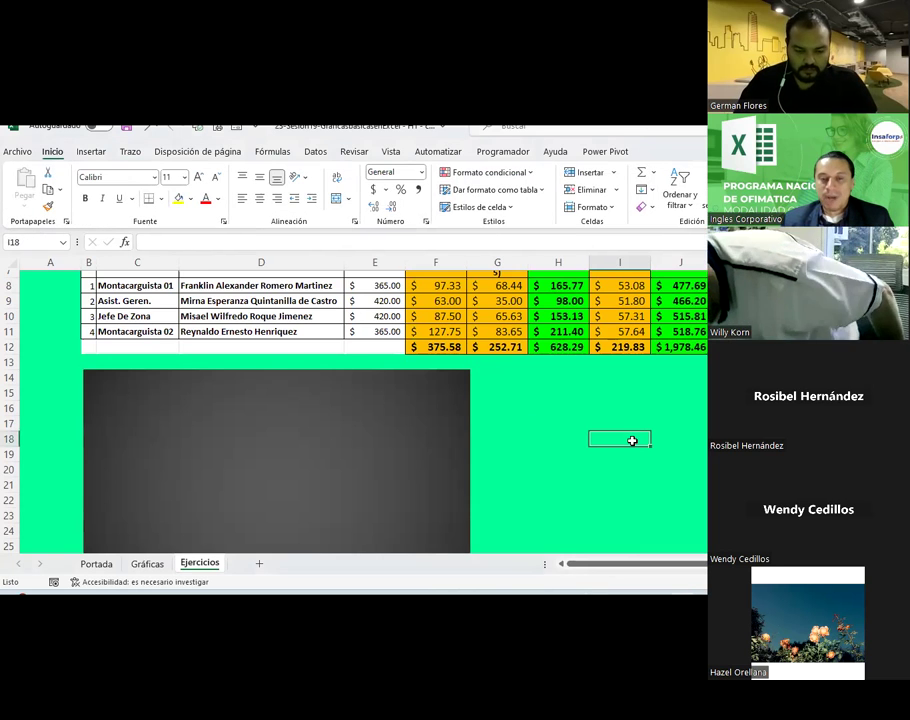
{"action": "left_click", "coordinate": [406, 436]}
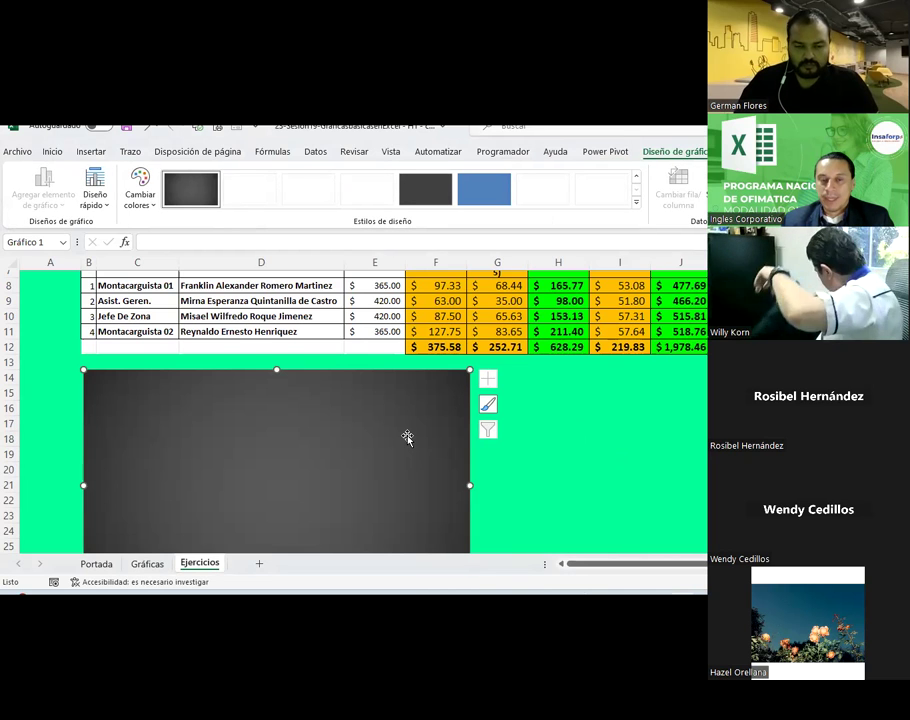
{"action": "scroll", "coordinate": [407, 437], "scroll_direction": "down", "scroll_amount": 1}
{"action": "scroll", "coordinate": [407, 437], "scroll_direction": "down", "scroll_amount": 2}
{"action": "scroll", "coordinate": [407, 437], "scroll_direction": "up", "scroll_amount": 1}
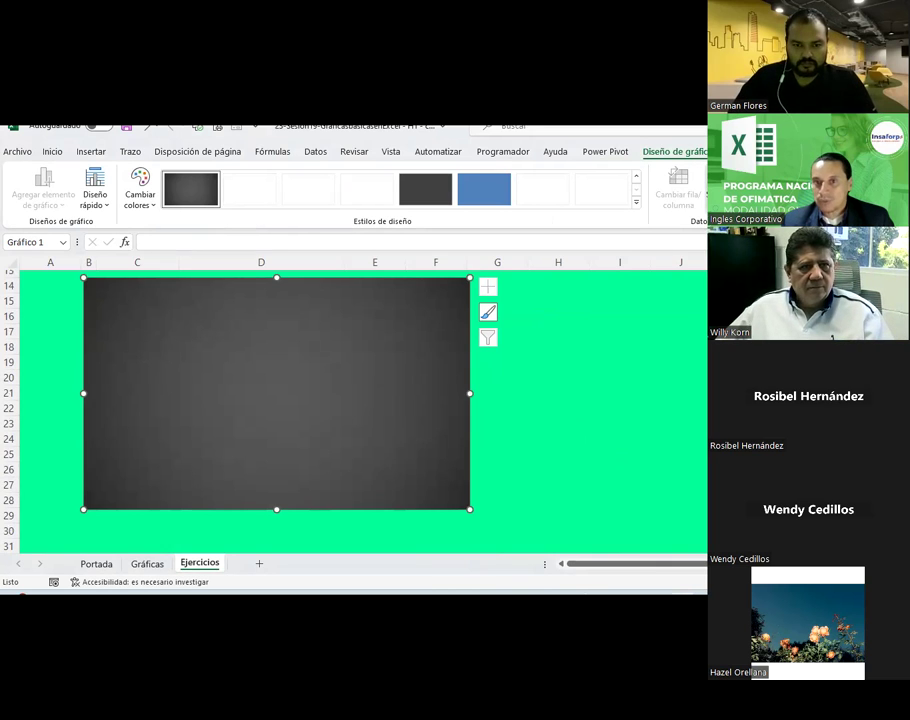
{"action": "left_click", "coordinate": [735, 195]}
{"action": "key", "text": "Escape"}
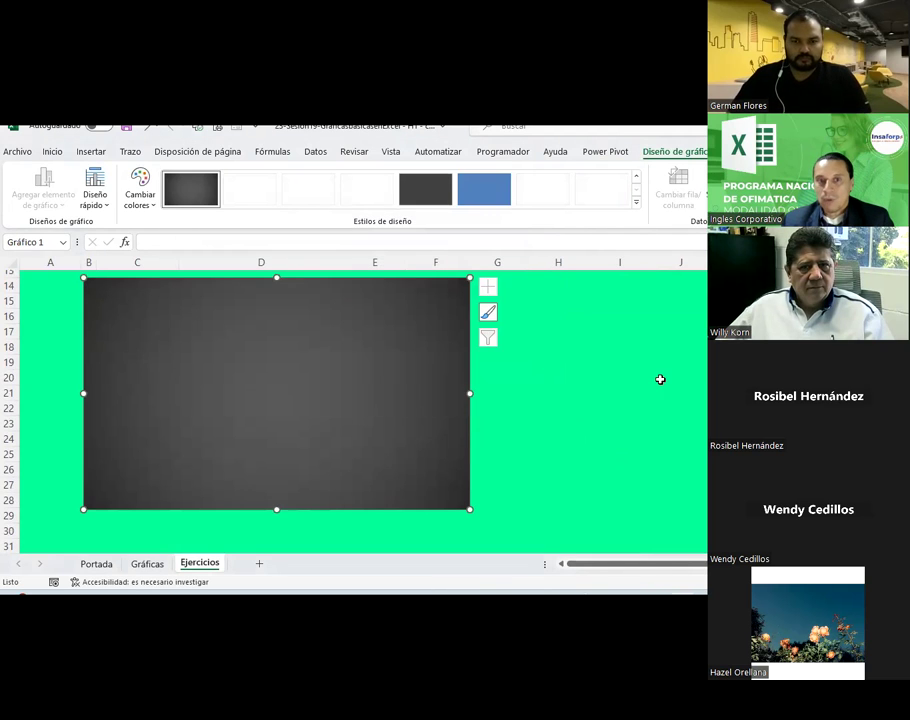
{"action": "left_click", "coordinate": [660, 379]}
{"action": "left_click", "coordinate": [388, 329]}
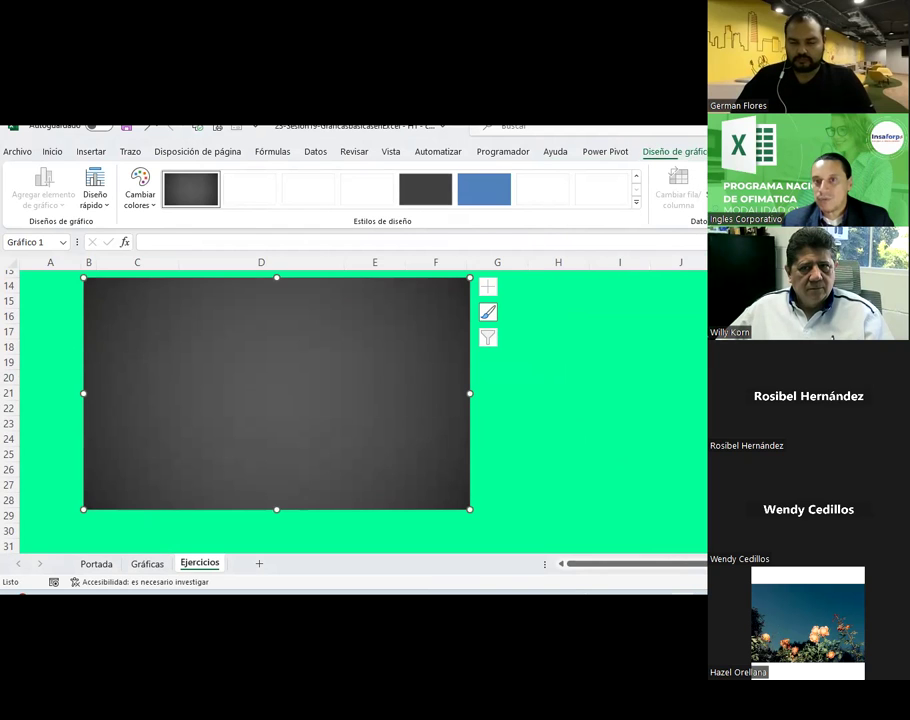
{"action": "left_click", "coordinate": [740, 151]}
{"action": "left_click", "coordinate": [648, 152]}
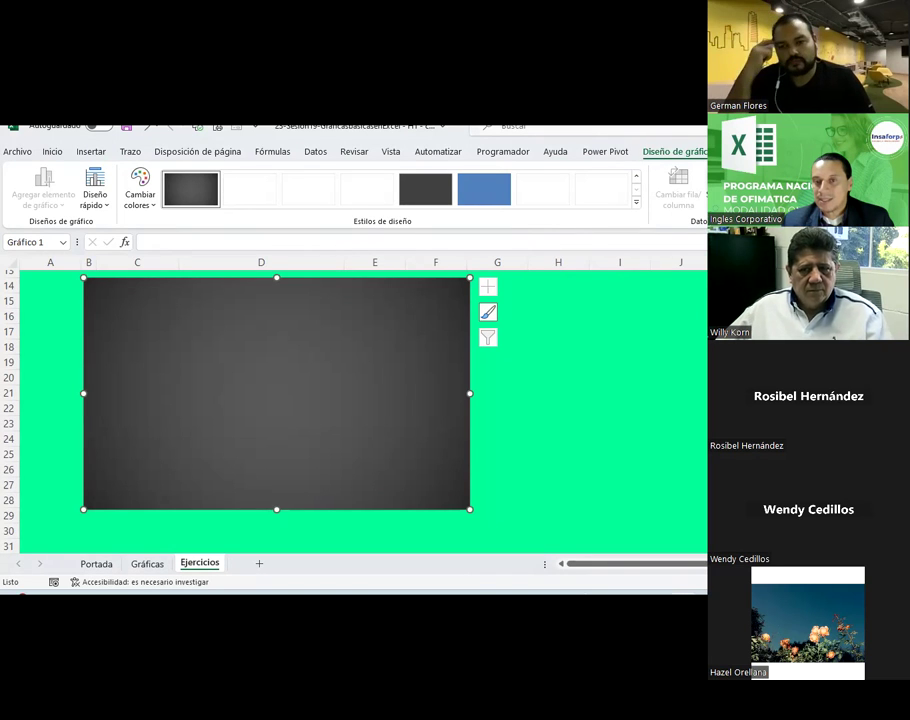
{"action": "left_click", "coordinate": [678, 377]}
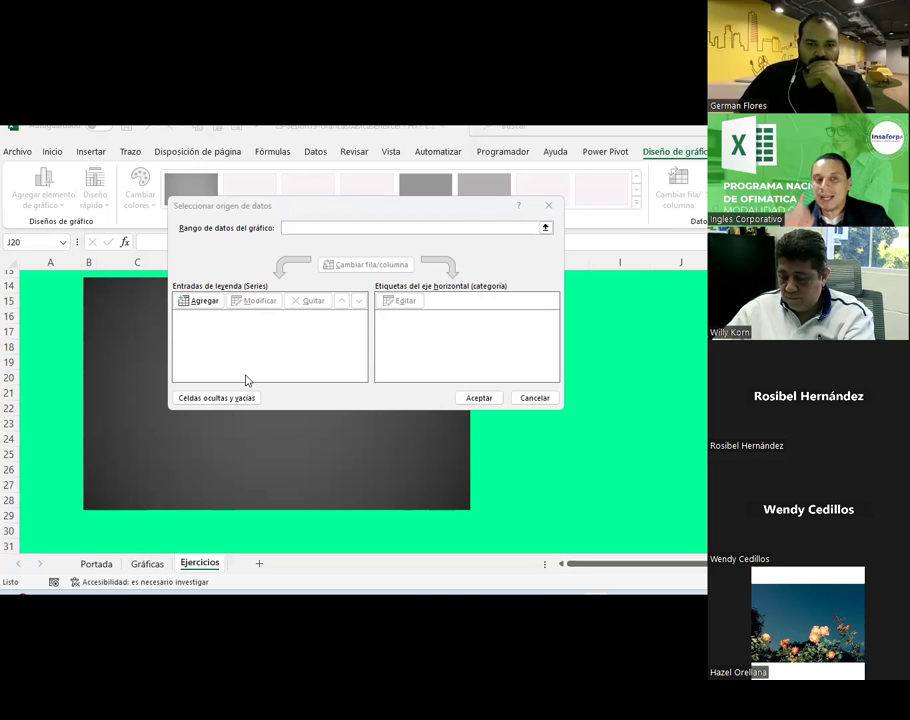
{"action": "left_click", "coordinate": [207, 306]}
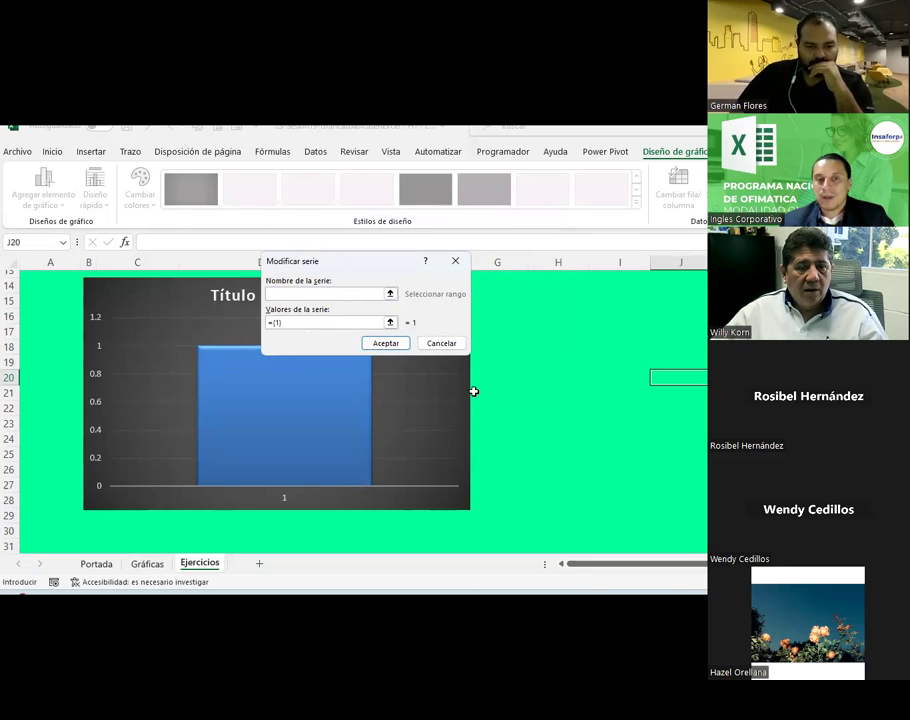
{"action": "scroll", "coordinate": [474, 391], "scroll_direction": "up", "scroll_amount": 3}
{"action": "scroll", "coordinate": [474, 391], "scroll_direction": "up", "scroll_amount": 2}
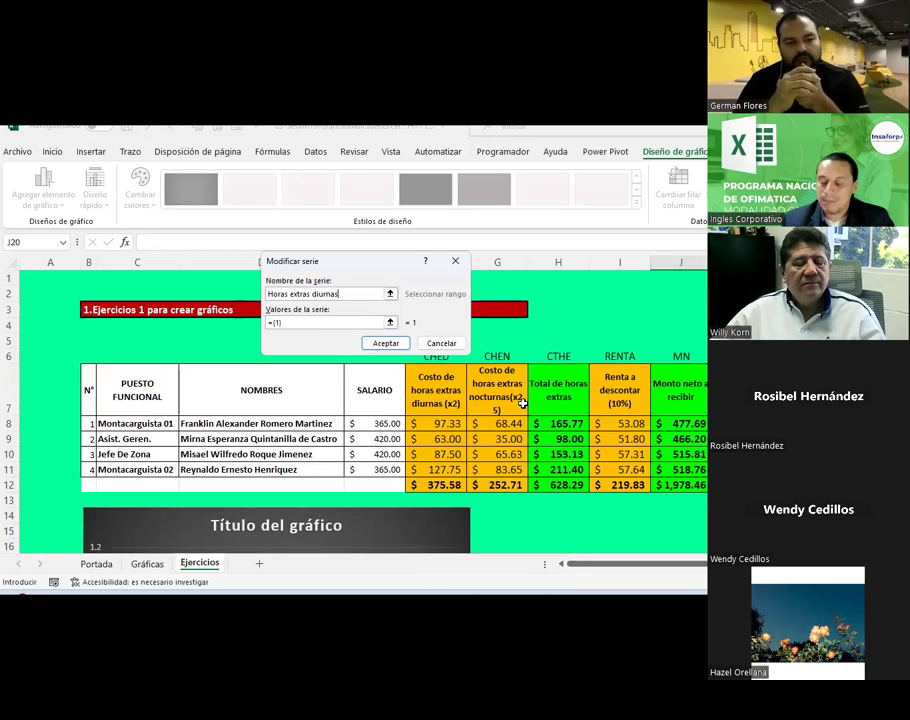
{"action": "key", "text": "BackSpace"}
{"action": "key", "text": "BackSpace"}
{"action": "key", "text": "BackSpace"}
{"action": "key", "text": "BackSpace"}
{"action": "key", "text": "BackSpace"}
{"action": "key", "text": "BackSpace"}
{"action": "key", "text": "BackSpace"}
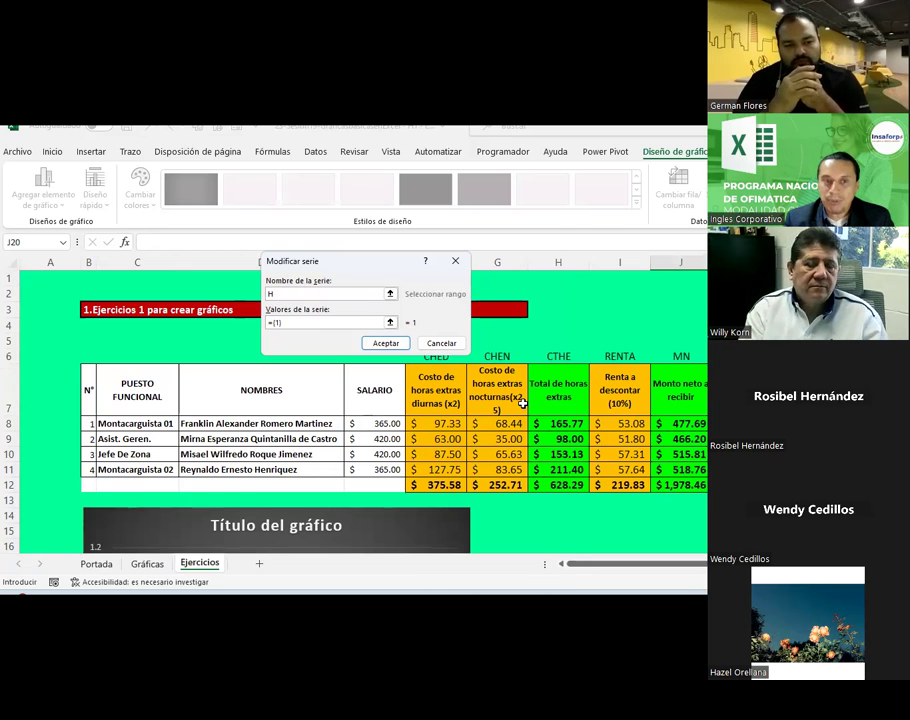
{"action": "key", "text": "BackSpace"}
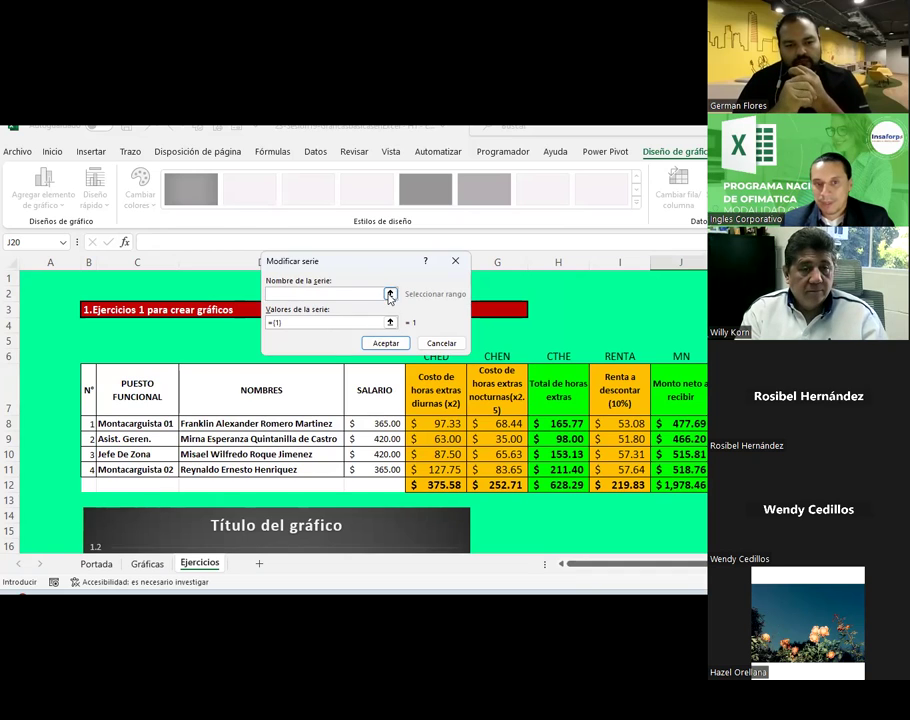
{"action": "left_click", "coordinate": [390, 293]}
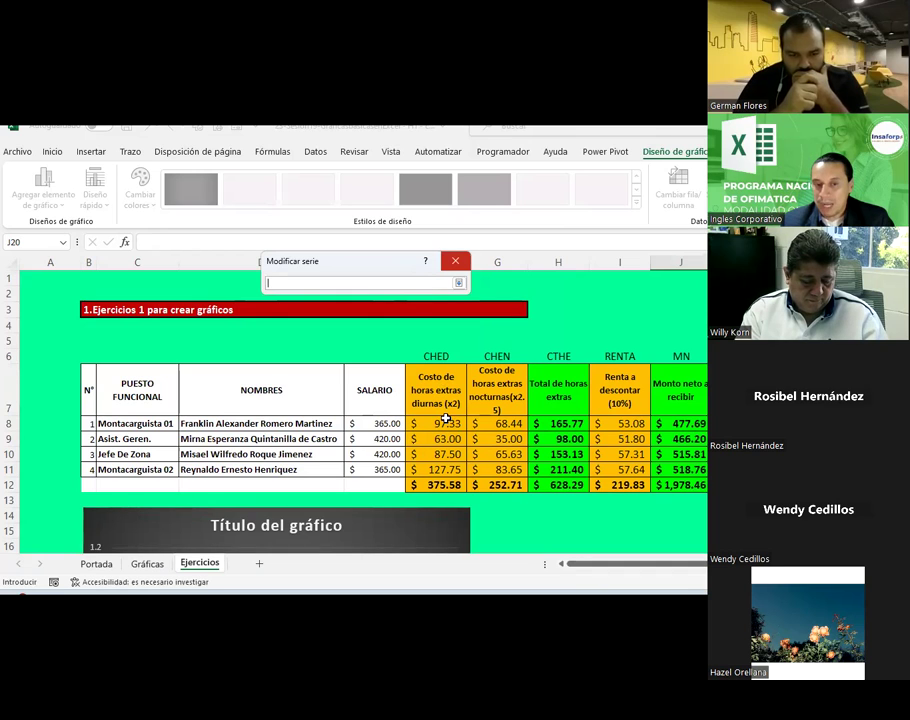
{"action": "left_click", "coordinate": [438, 356]}
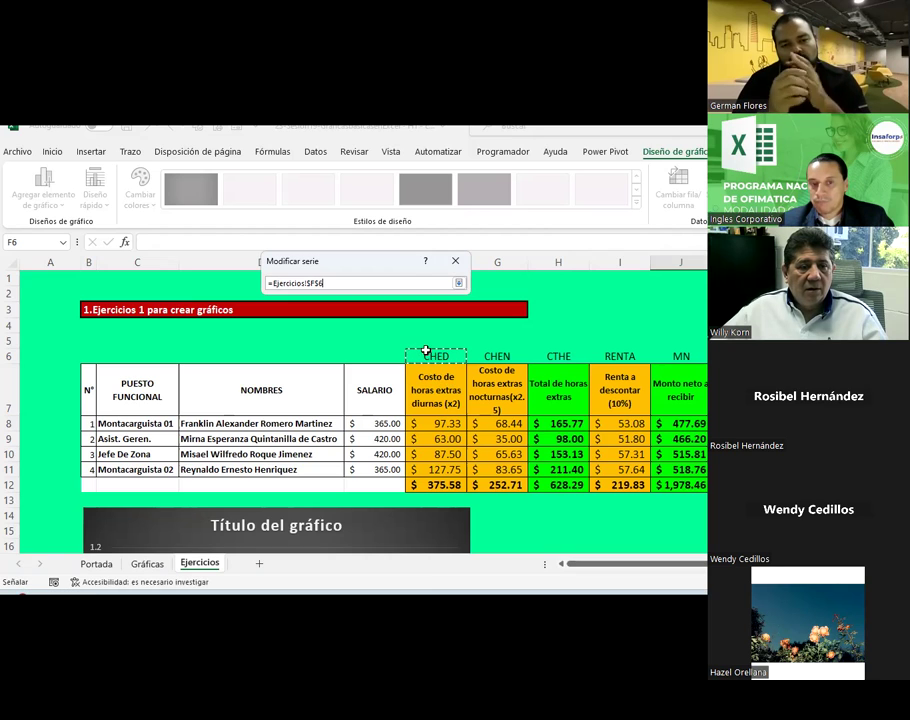
{"action": "left_click", "coordinate": [459, 283]}
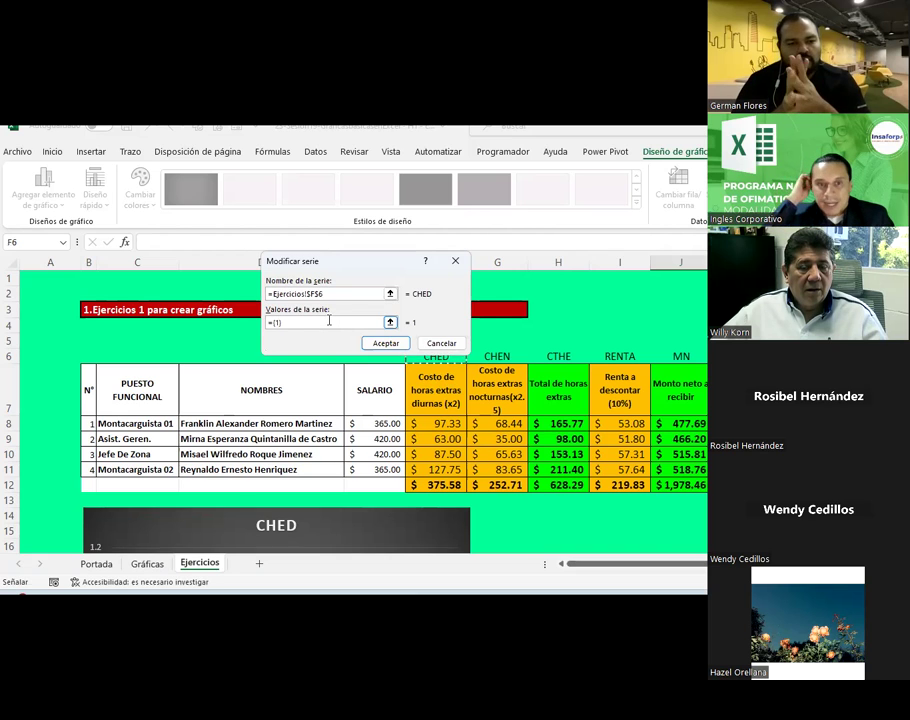
{"action": "left_click", "coordinate": [441, 343]}
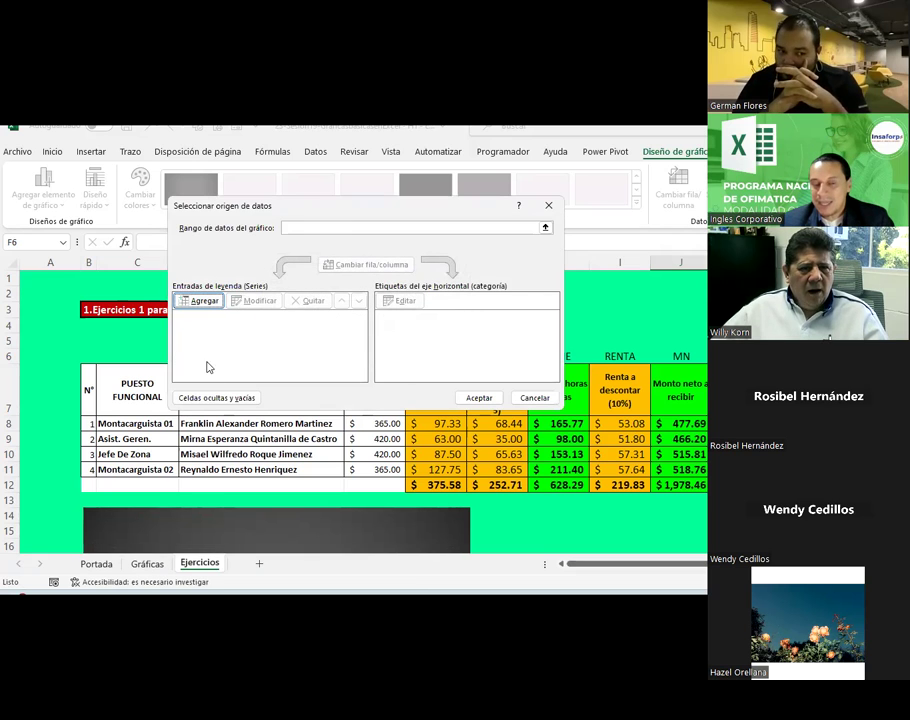
- Add a CHED series named =Ejercicios!$F$6 with values =Ejercicios!$F$8:$F$11
{"action": "left_click", "coordinate": [205, 301]}
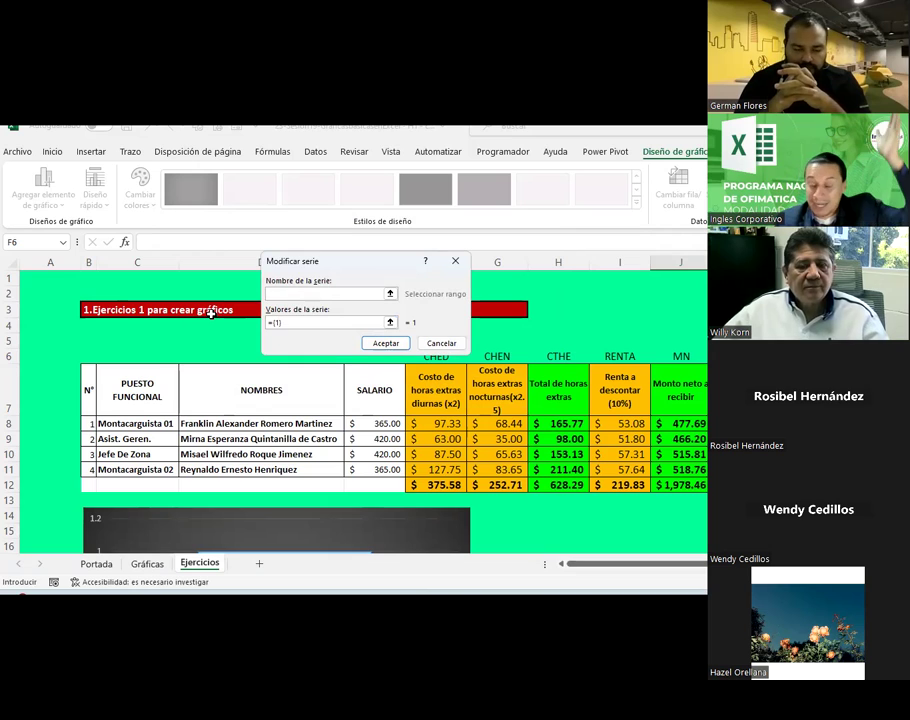
{"action": "left_click", "coordinate": [390, 293]}
{"action": "left_click", "coordinate": [441, 355]}
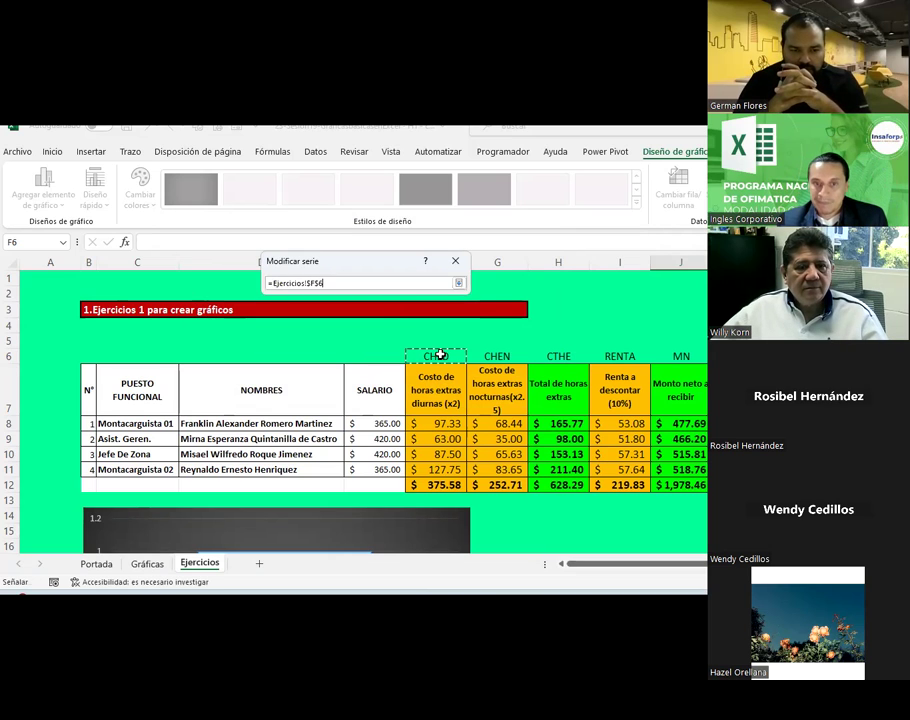
{"action": "left_click", "coordinate": [458, 283]}
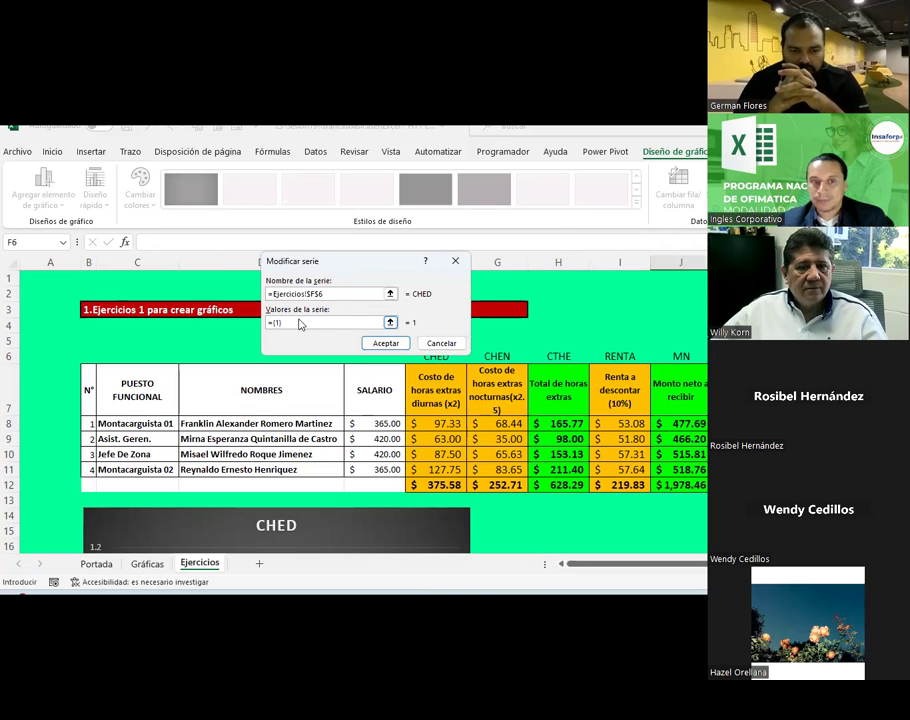
{"action": "key", "text": "BackSpace"}
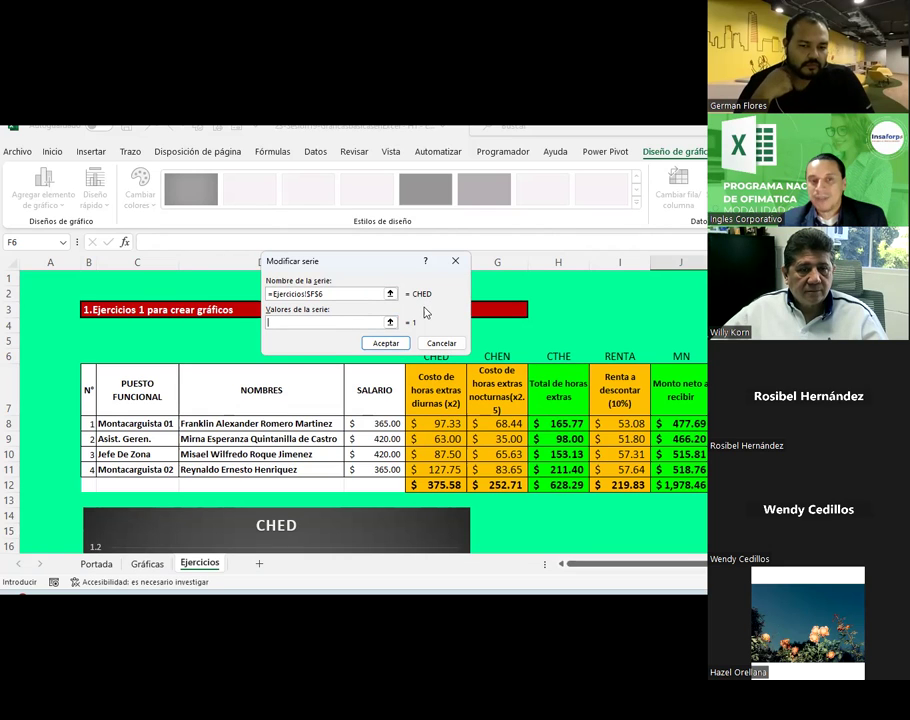
{"action": "left_click", "coordinate": [390, 321]}
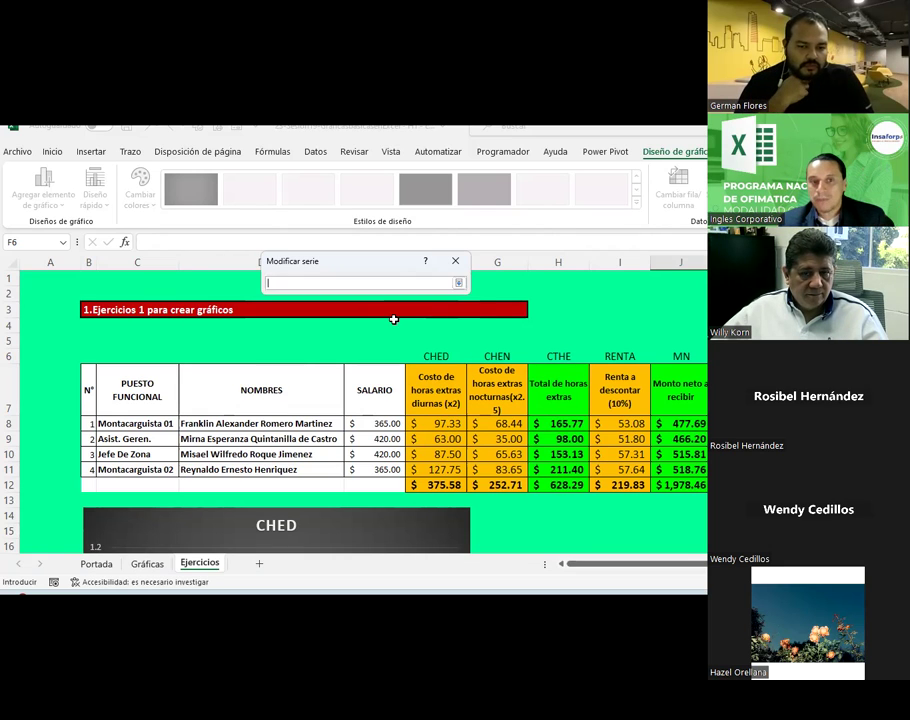
{"action": "left_click_drag", "start_coordinate": [447, 424], "coordinate": [455, 470]}
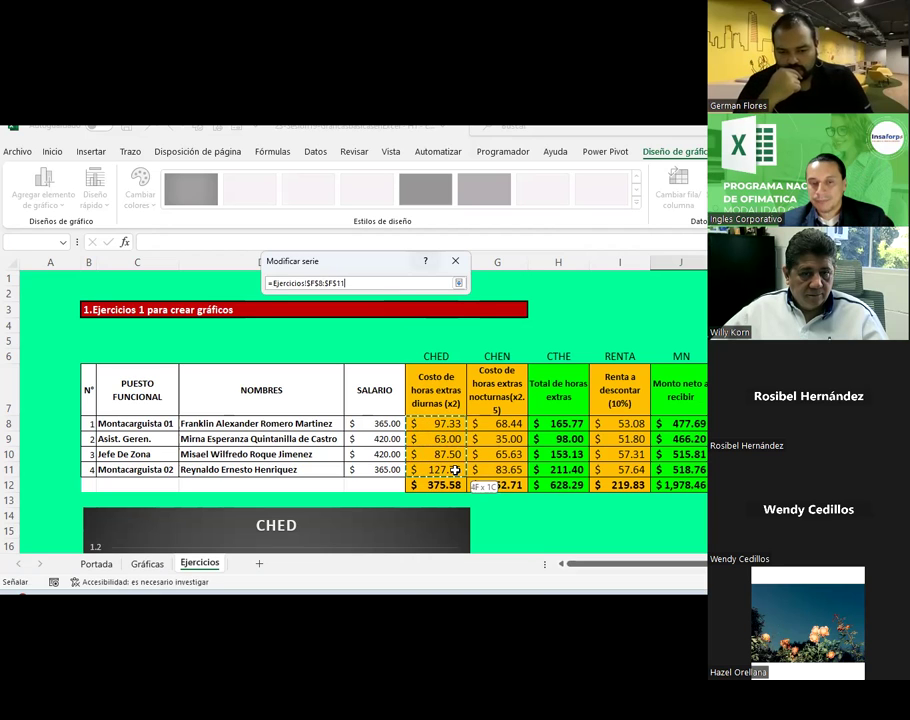
{"action": "left_click", "coordinate": [459, 283]}
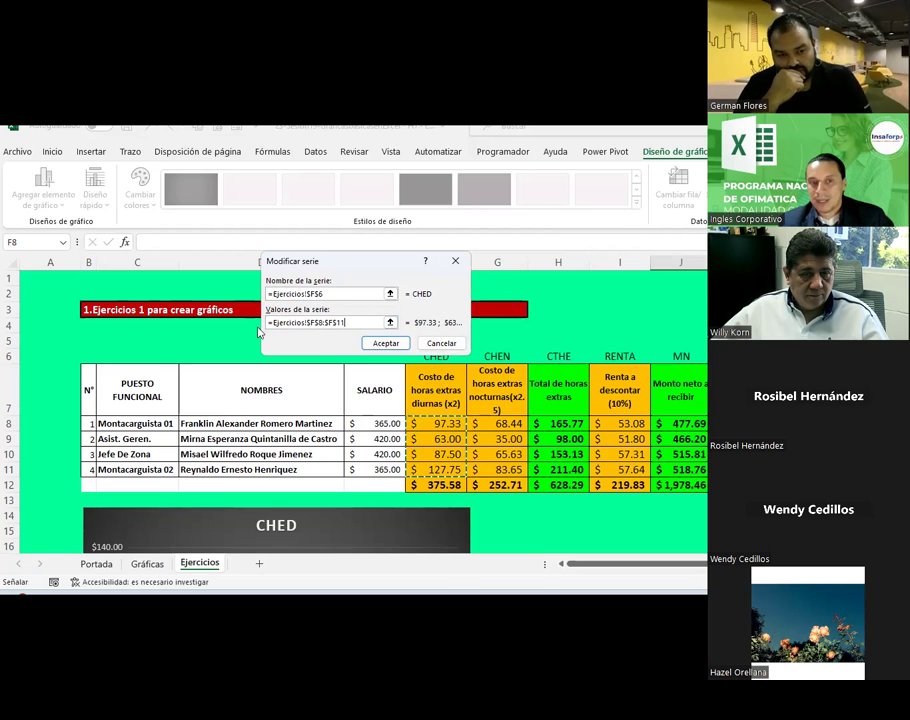
{"action": "left_click", "coordinate": [386, 344]}
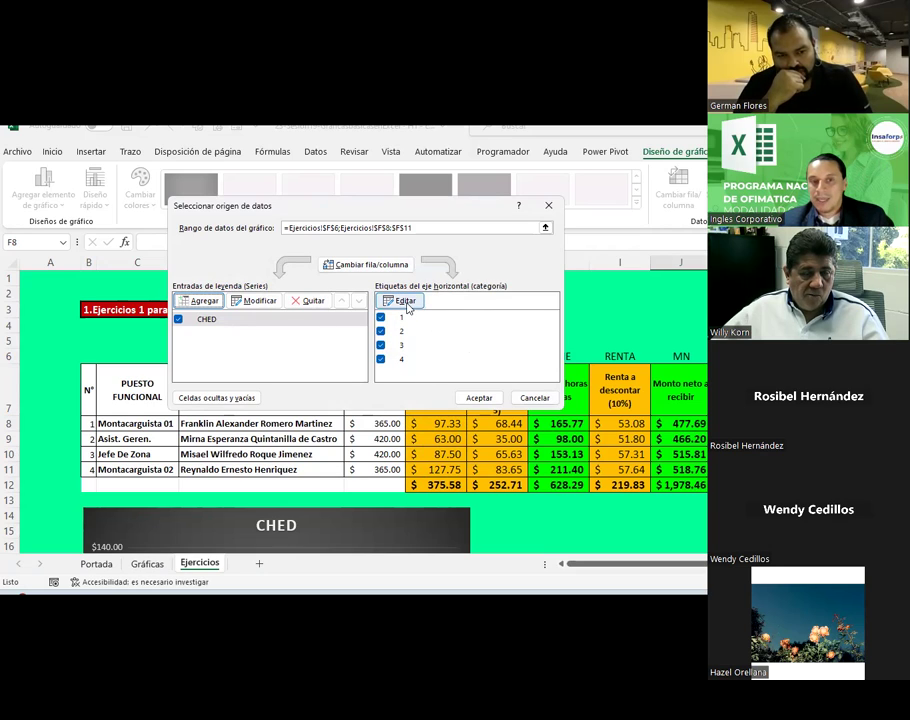
- Replace the 1–4 horizontal axis labels with the job titles in C8:C11
{"action": "left_click", "coordinate": [405, 301]}
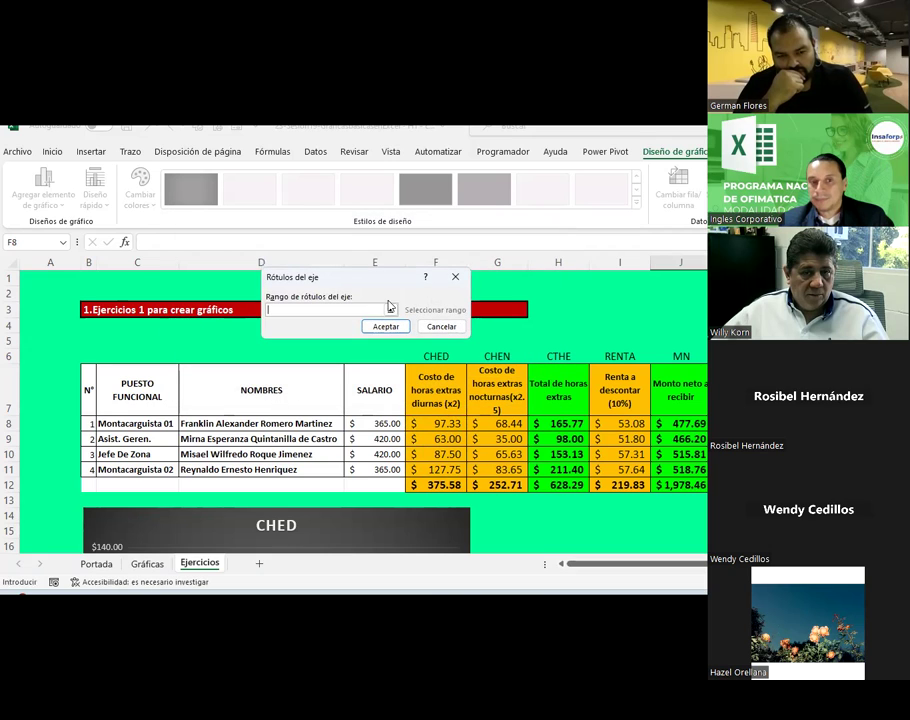
{"action": "left_click", "coordinate": [390, 310]}
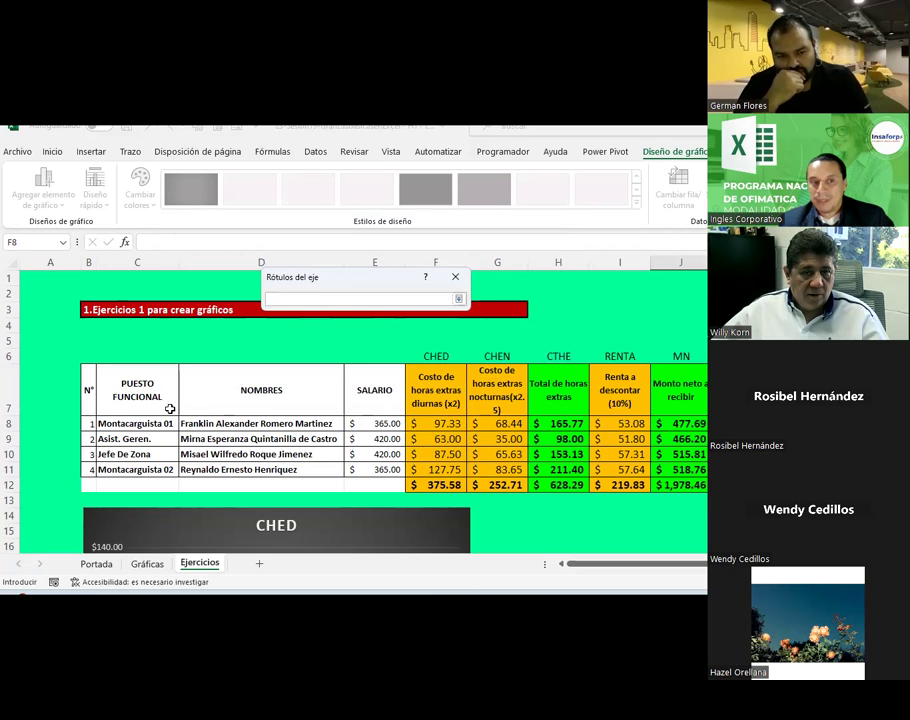
{"action": "left_click", "coordinate": [460, 299]}
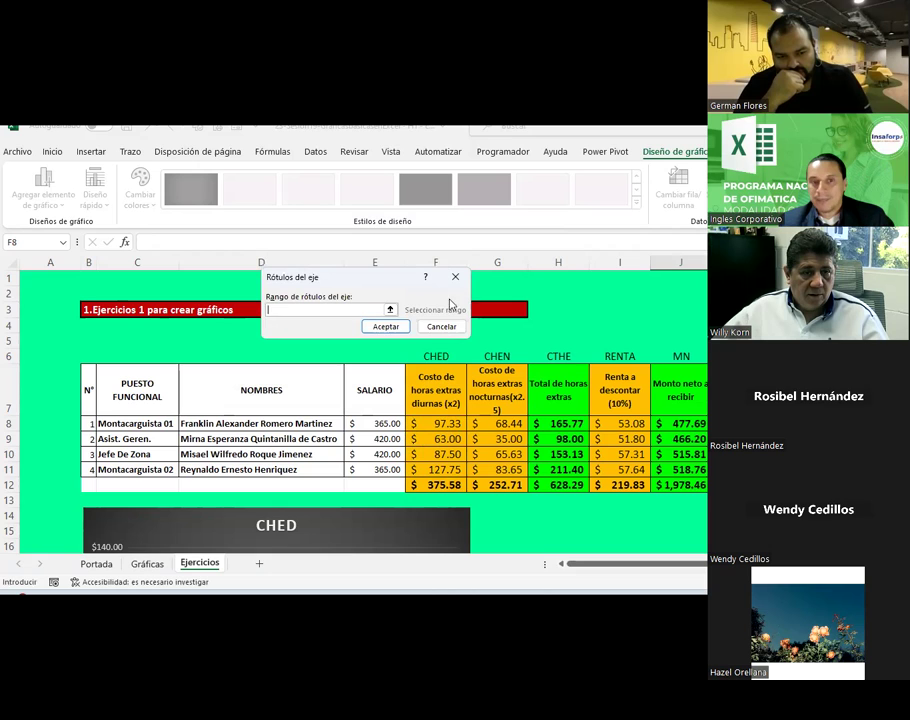
{"action": "left_click", "coordinate": [390, 310]}
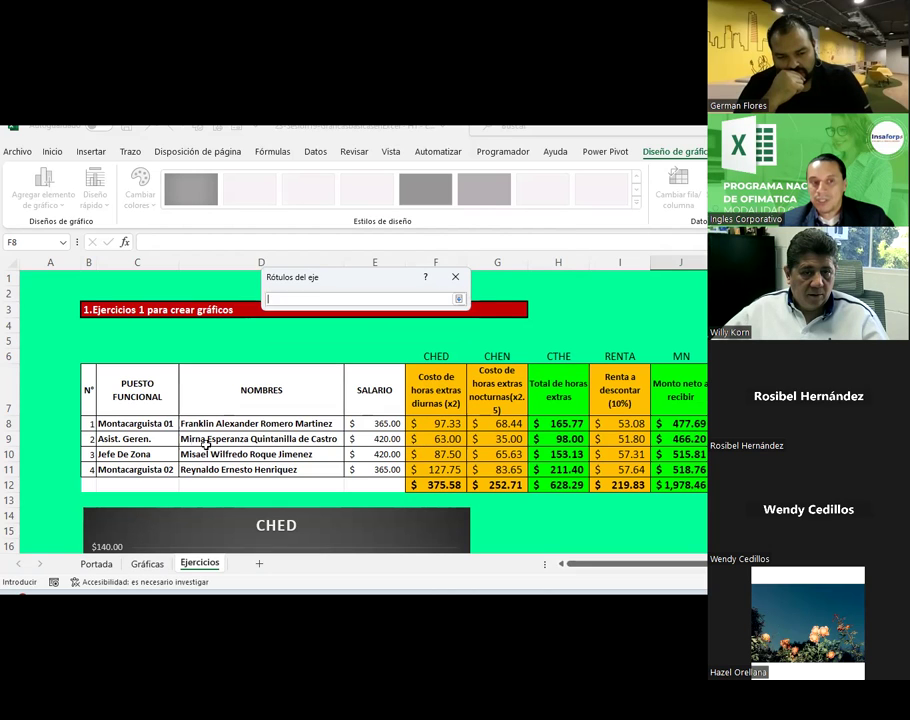
{"action": "left_click_drag", "start_coordinate": [167, 420], "coordinate": [150, 469]}
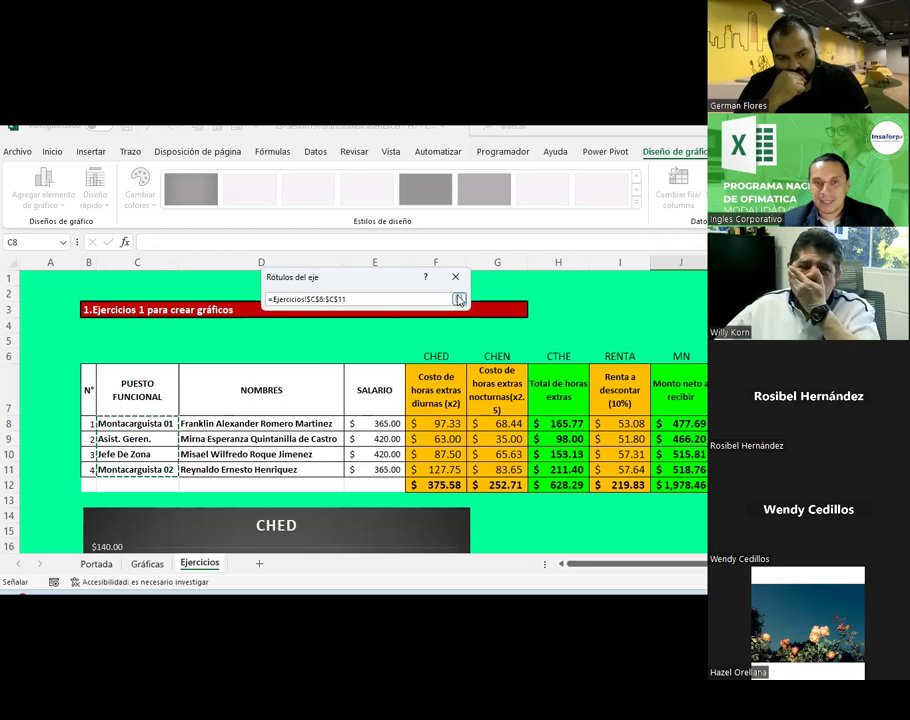
{"action": "left_click", "coordinate": [459, 299]}
{"action": "left_click", "coordinate": [386, 326]}
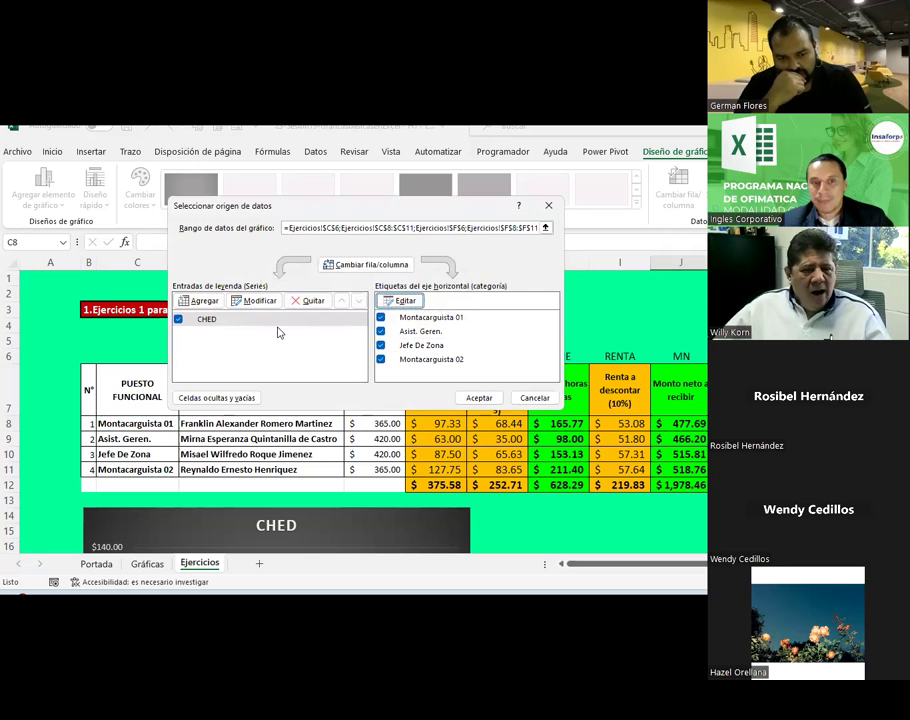
{"action": "left_click", "coordinate": [199, 300]}
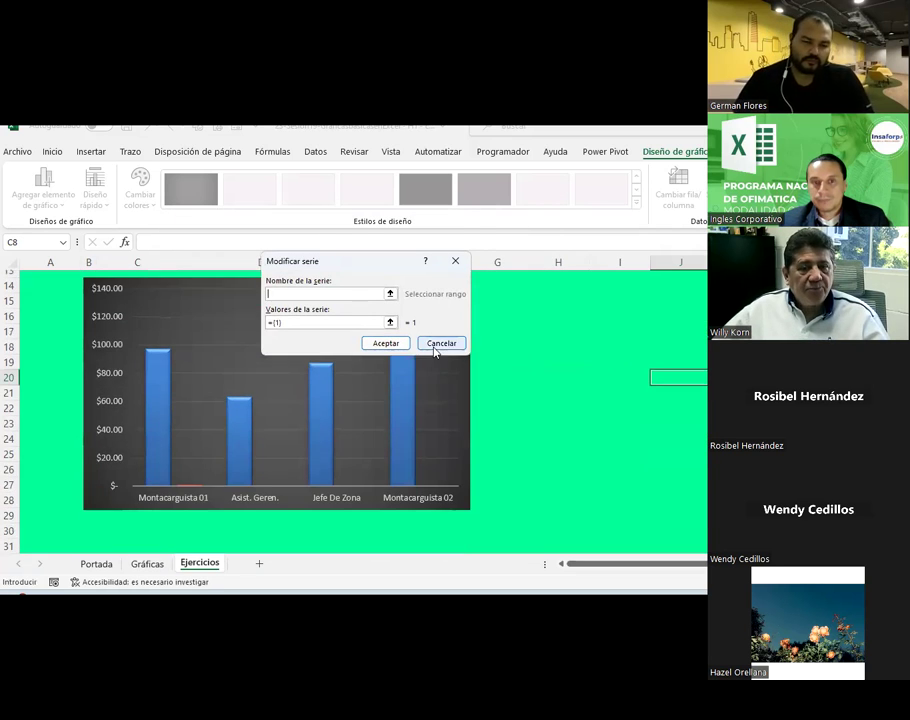
- Cancel the extra new series and review the CHED series settings against header F6
{"action": "left_click", "coordinate": [435, 343]}
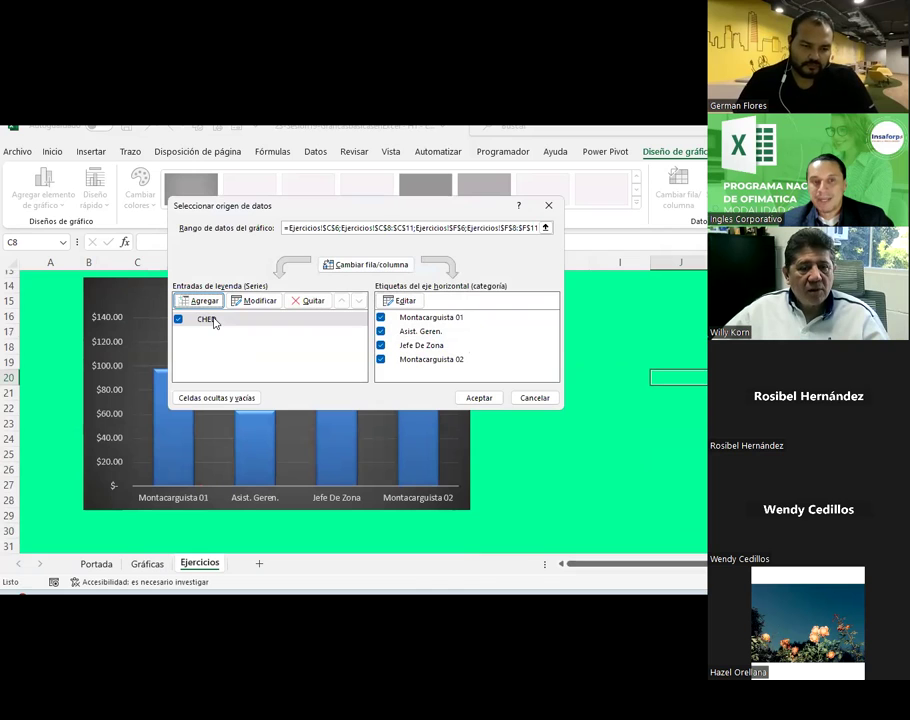
{"action": "left_click_drag", "start_coordinate": [415, 207], "coordinate": [547, 305]}
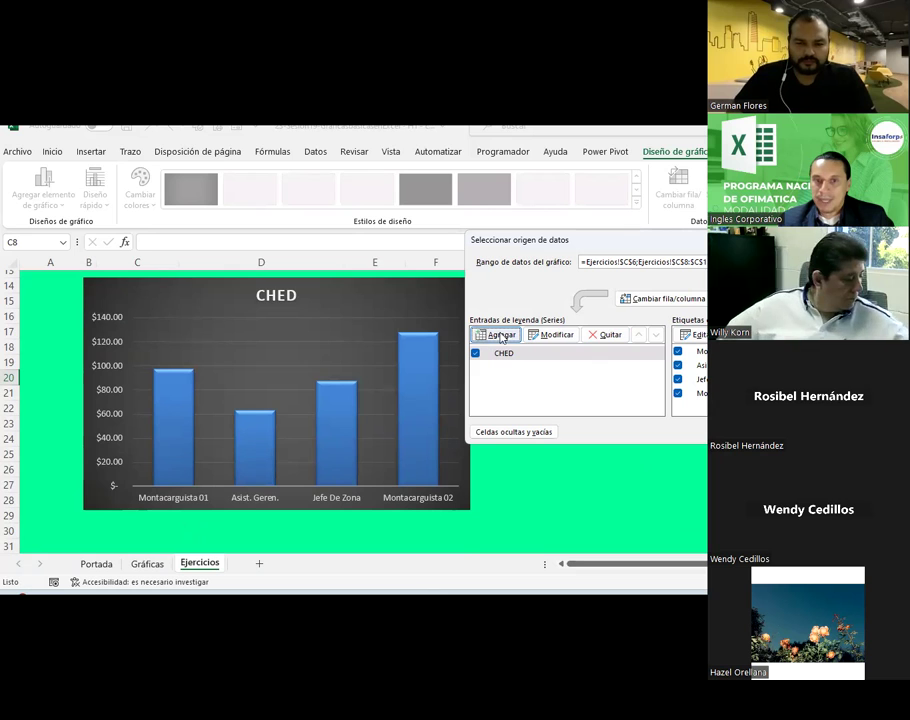
{"action": "left_click", "coordinate": [553, 335]}
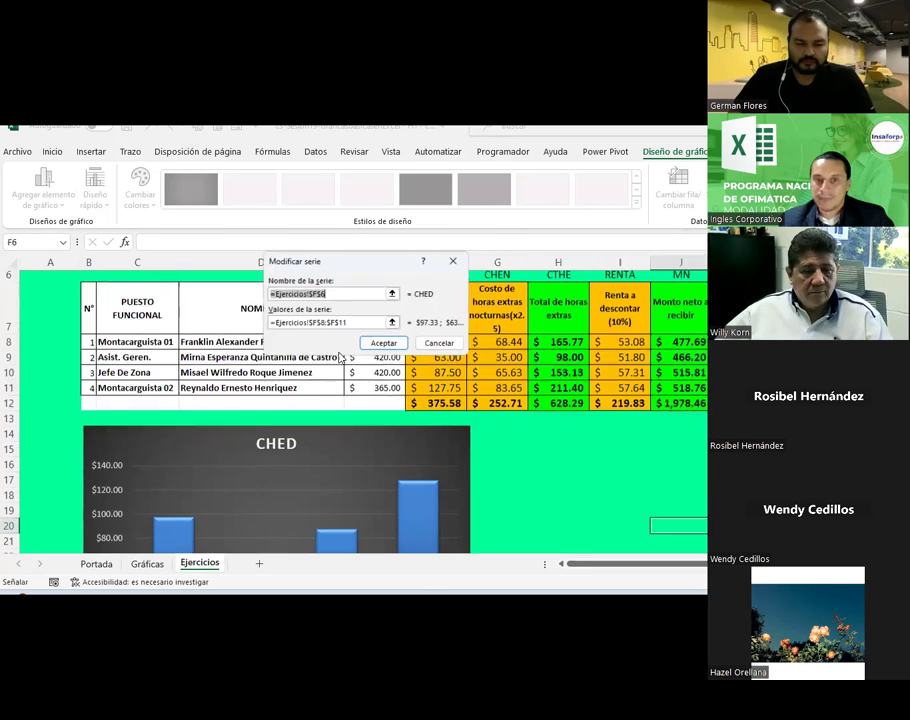
{"action": "scroll", "coordinate": [339, 357], "scroll_direction": "up", "scroll_amount": 1}
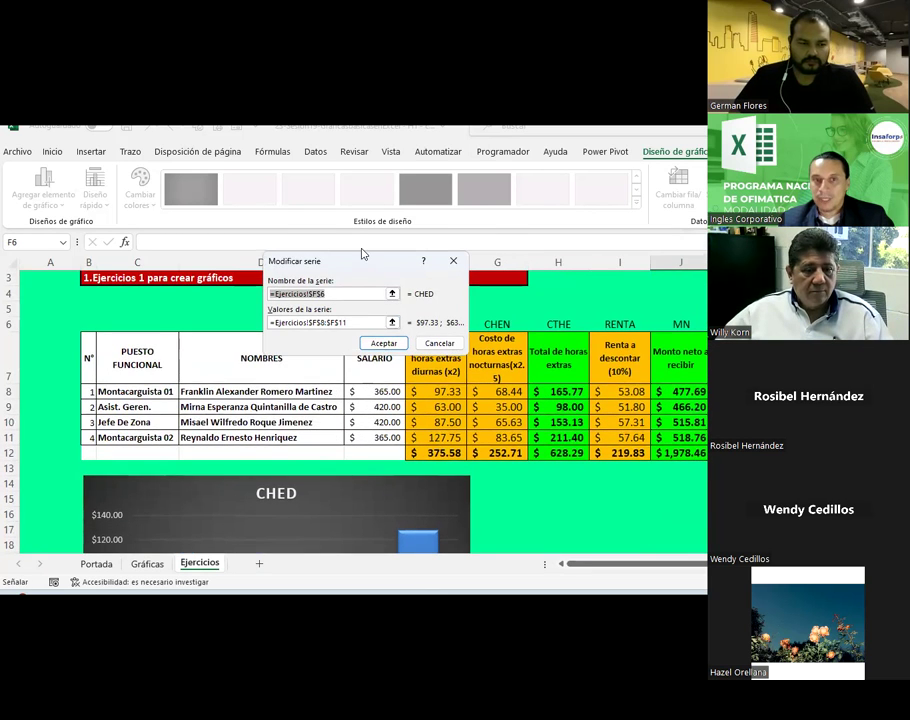
{"action": "left_click_drag", "start_coordinate": [350, 262], "coordinate": [251, 273]}
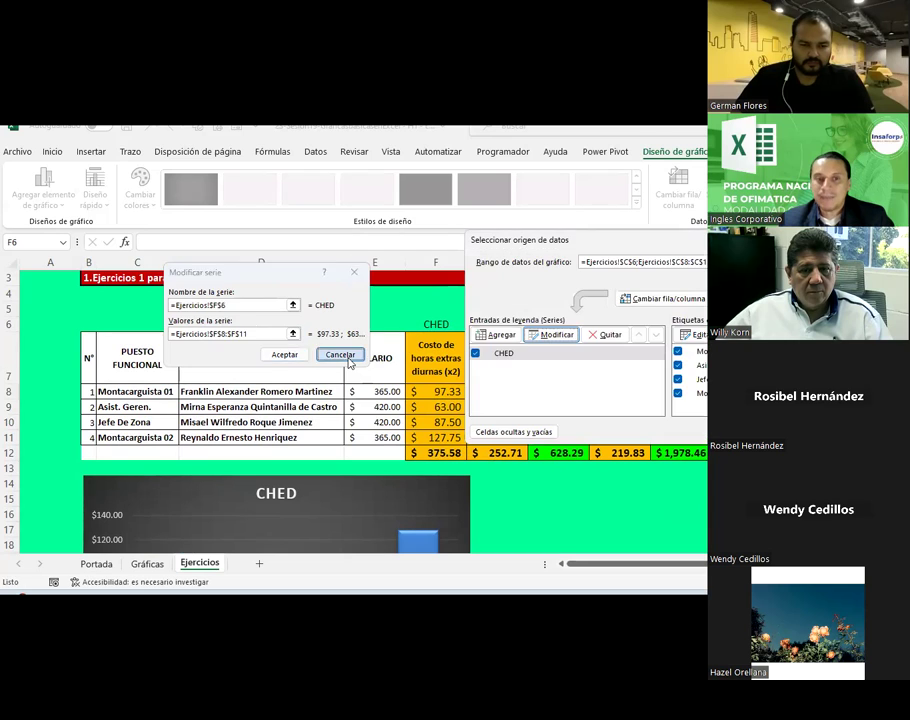
{"action": "left_click", "coordinate": [348, 359]}
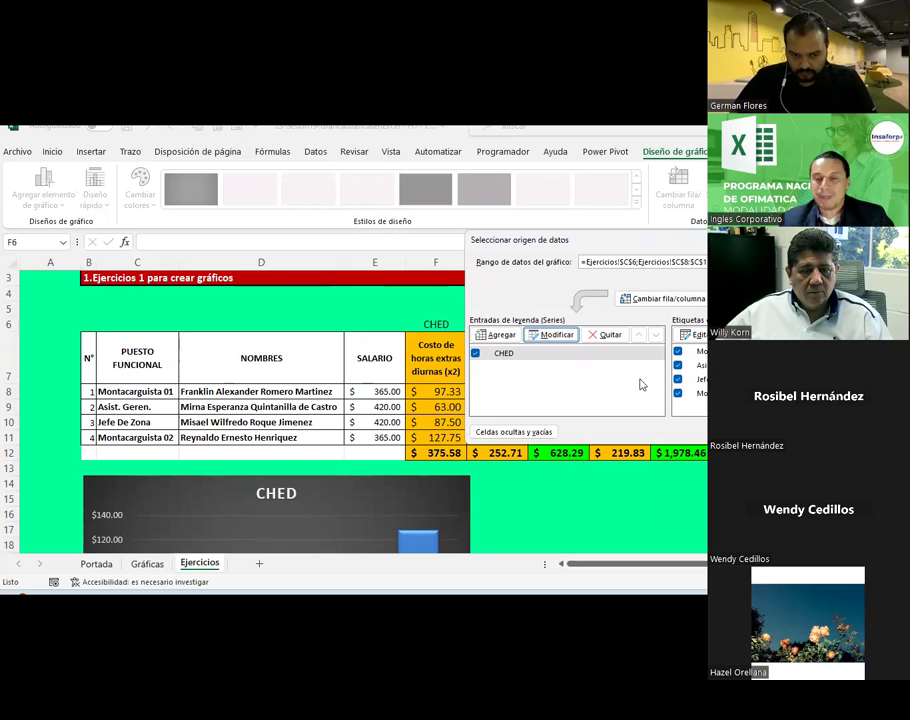
- Bring the Select Data Source window fully into view and reopen the CHED series settings
{"action": "left_click_drag", "start_coordinate": [590, 246], "coordinate": [441, 245]}
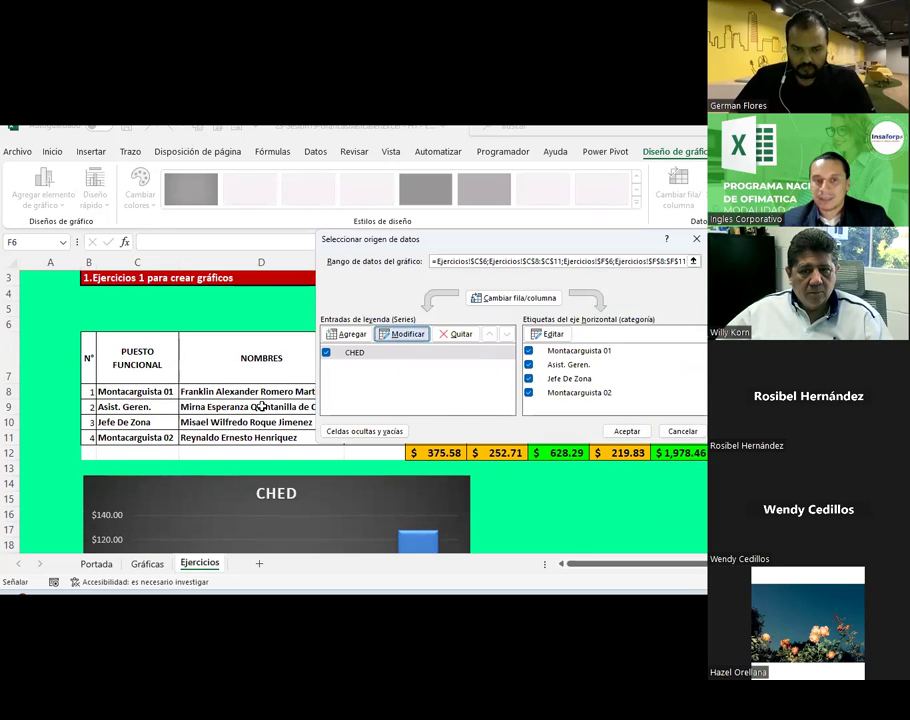
{"action": "left_click", "coordinate": [400, 334]}
{"action": "scroll", "coordinate": [345, 460], "scroll_direction": "down", "scroll_amount": 3}
{"action": "scroll", "coordinate": [343, 458], "scroll_direction": "down", "scroll_amount": 2}
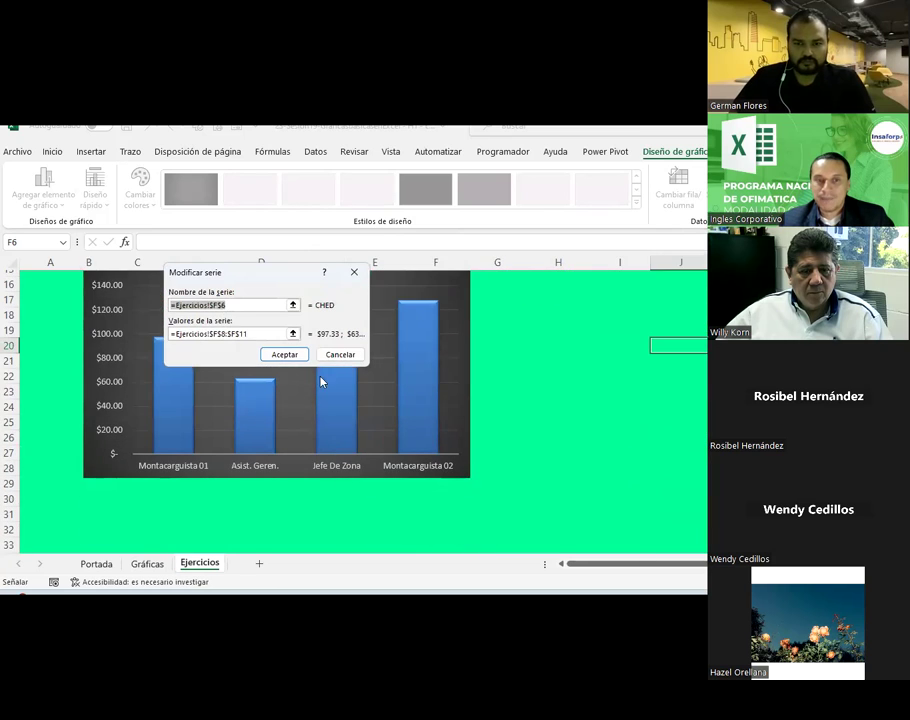
- Cancel the CHED Modificar serie dialog, keeping its F6 name and F8:F11 values
{"action": "left_click", "coordinate": [340, 354]}
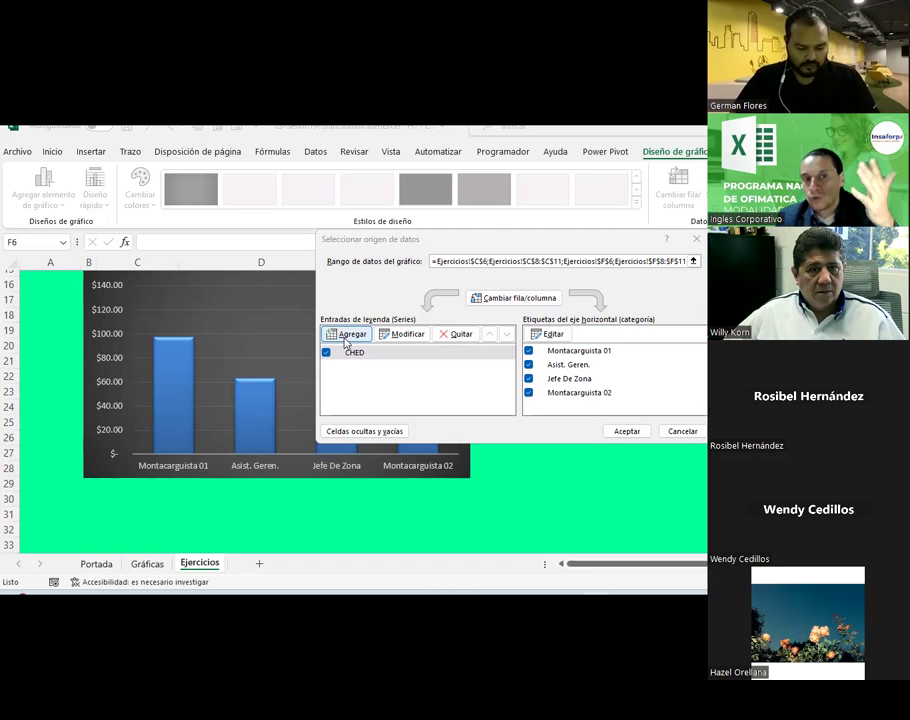
- Add a CHEN series named from G6 with values G8:G11
{"action": "left_click", "coordinate": [345, 342]}
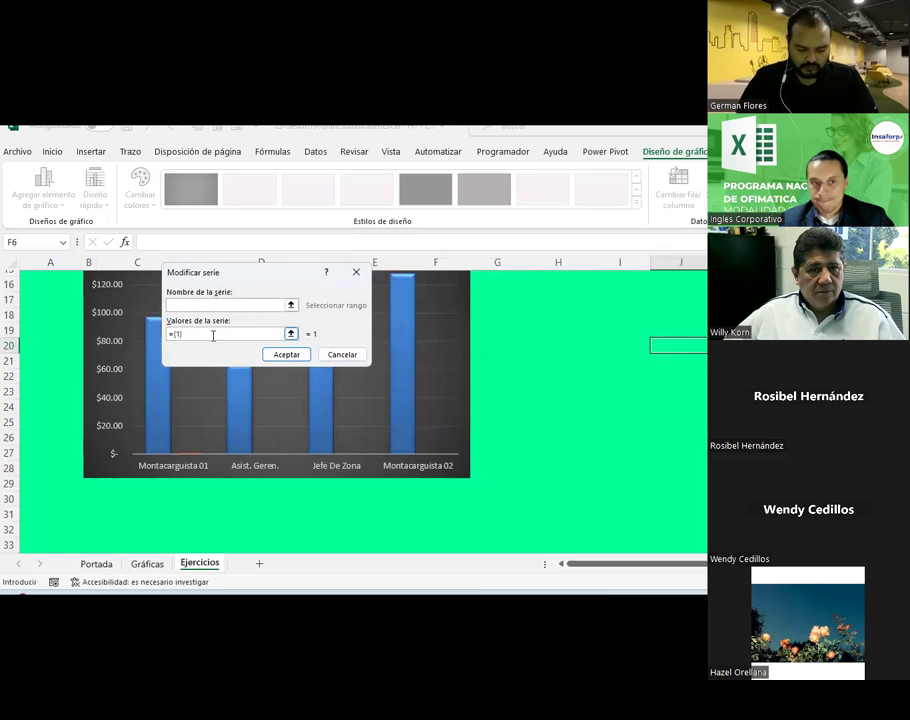
{"action": "left_click", "coordinate": [291, 307]}
{"action": "scroll", "coordinate": [597, 377], "scroll_direction": "up", "scroll_amount": 3}
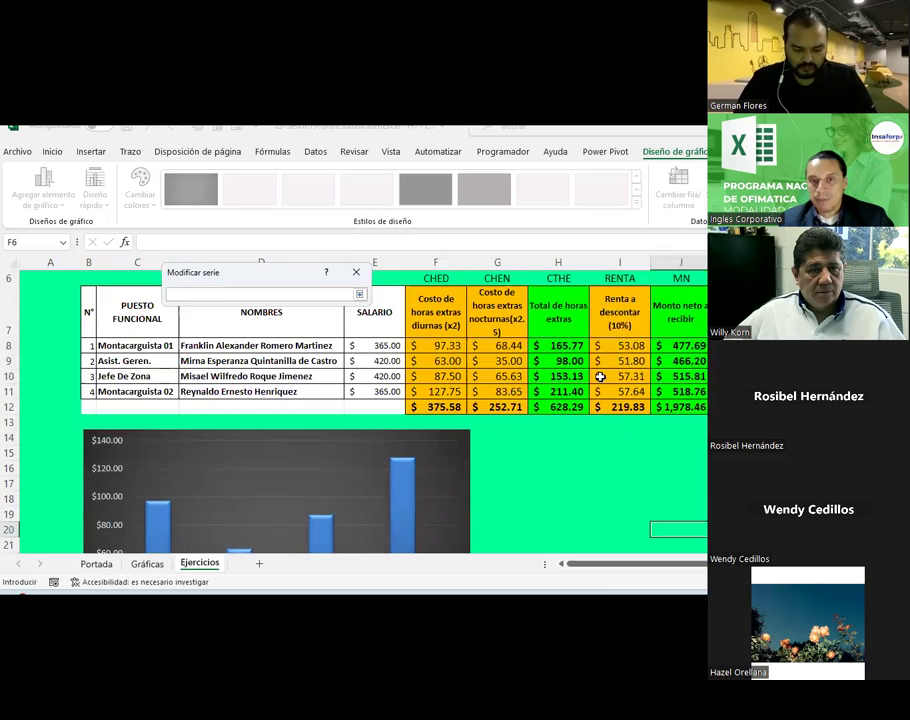
{"action": "scroll", "coordinate": [580, 370], "scroll_direction": "up", "scroll_amount": 2}
{"action": "left_click", "coordinate": [493, 352]}
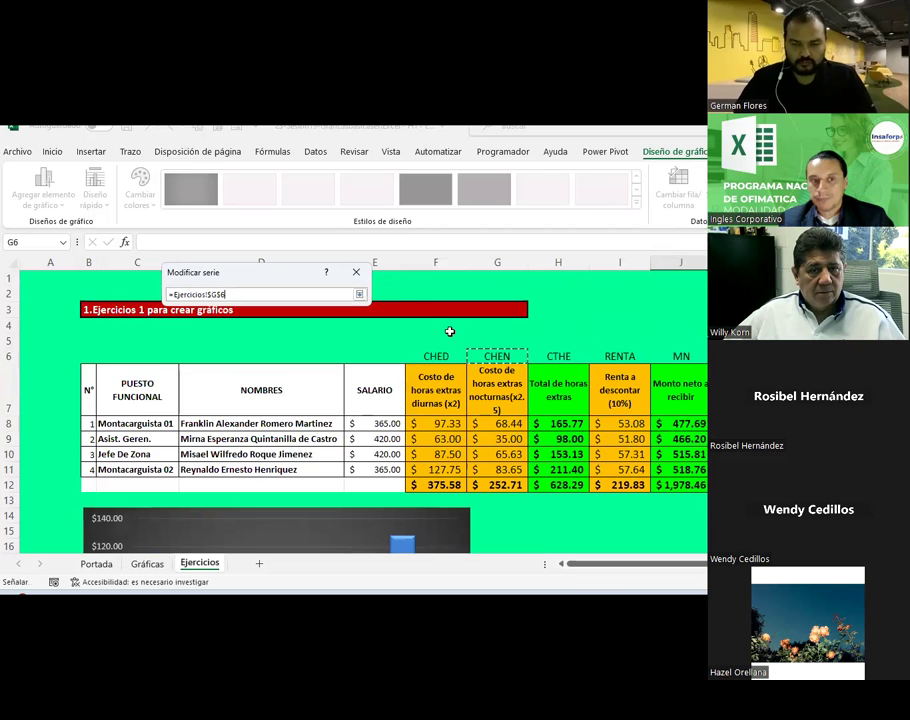
{"action": "left_click", "coordinate": [359, 294]}
{"action": "left_click", "coordinate": [189, 337]}
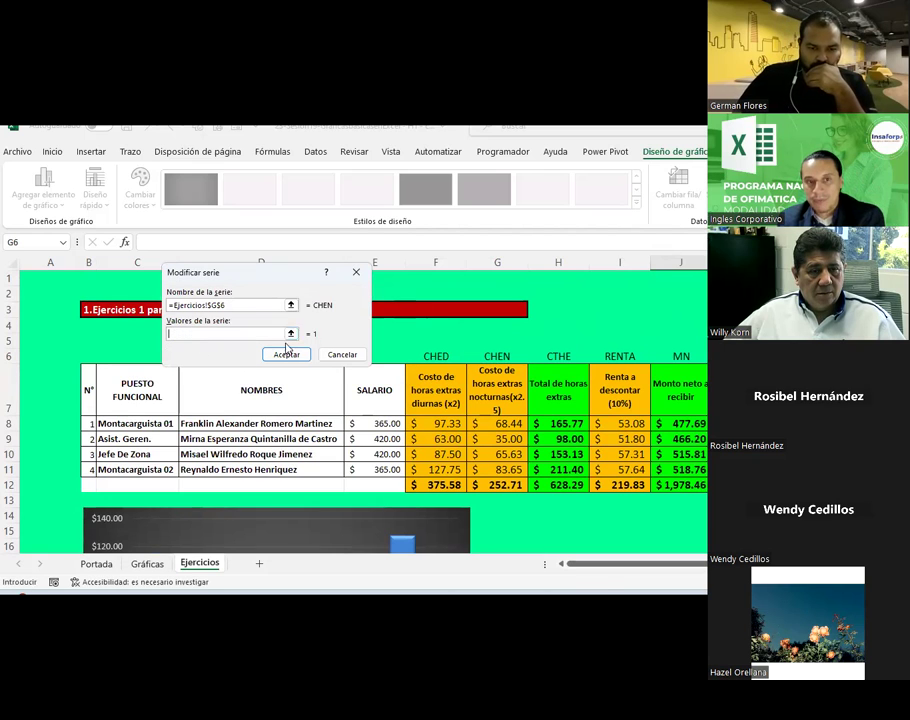
{"action": "left_click", "coordinate": [291, 333]}
{"action": "left_click_drag", "start_coordinate": [508, 424], "coordinate": [497, 469]}
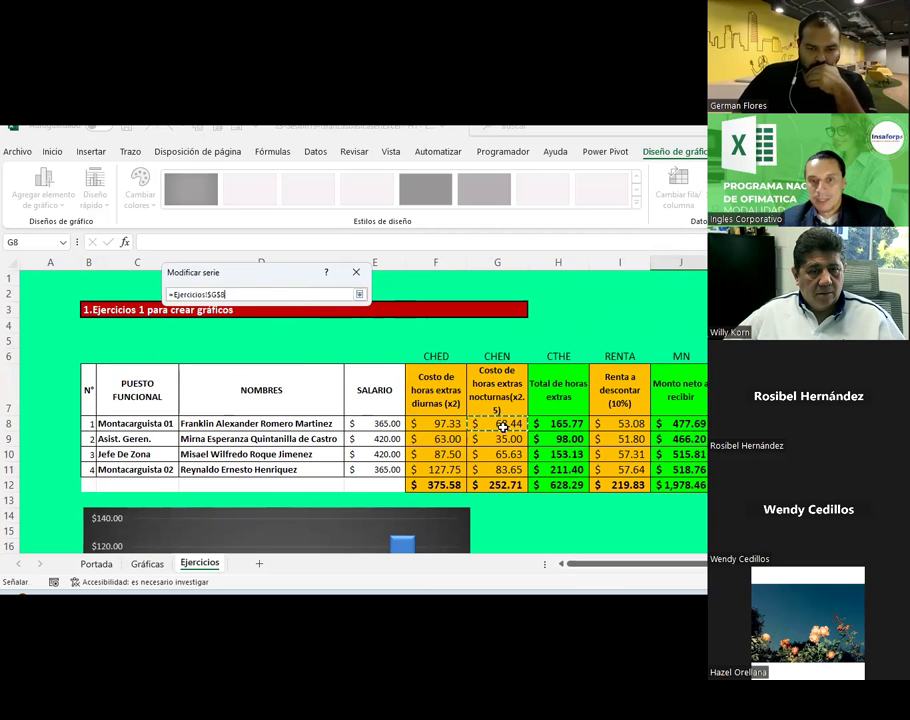
{"action": "left_click", "coordinate": [359, 294]}
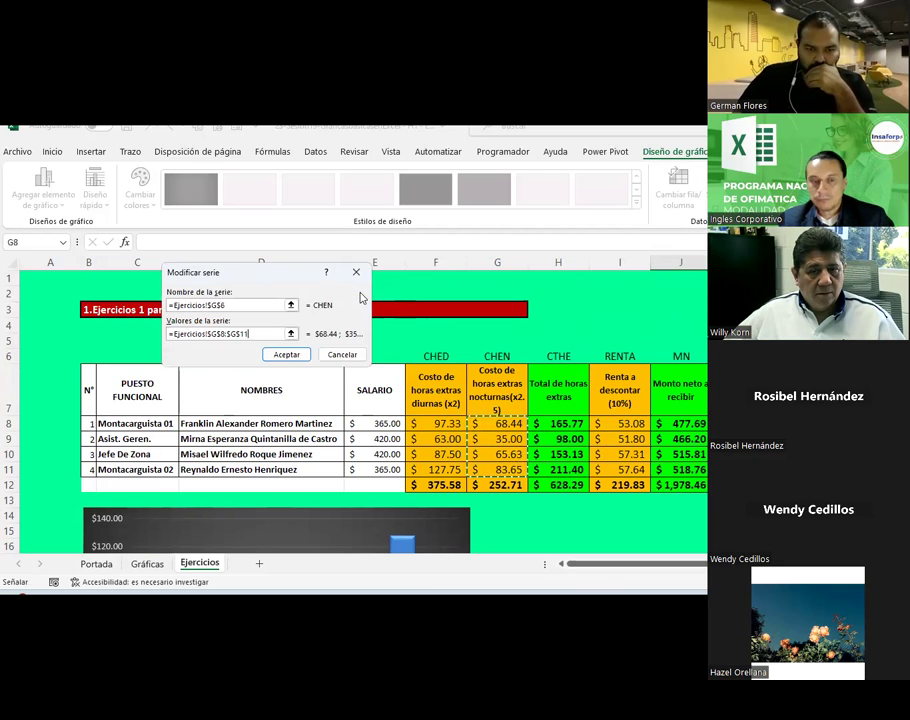
{"action": "left_click", "coordinate": [287, 354]}
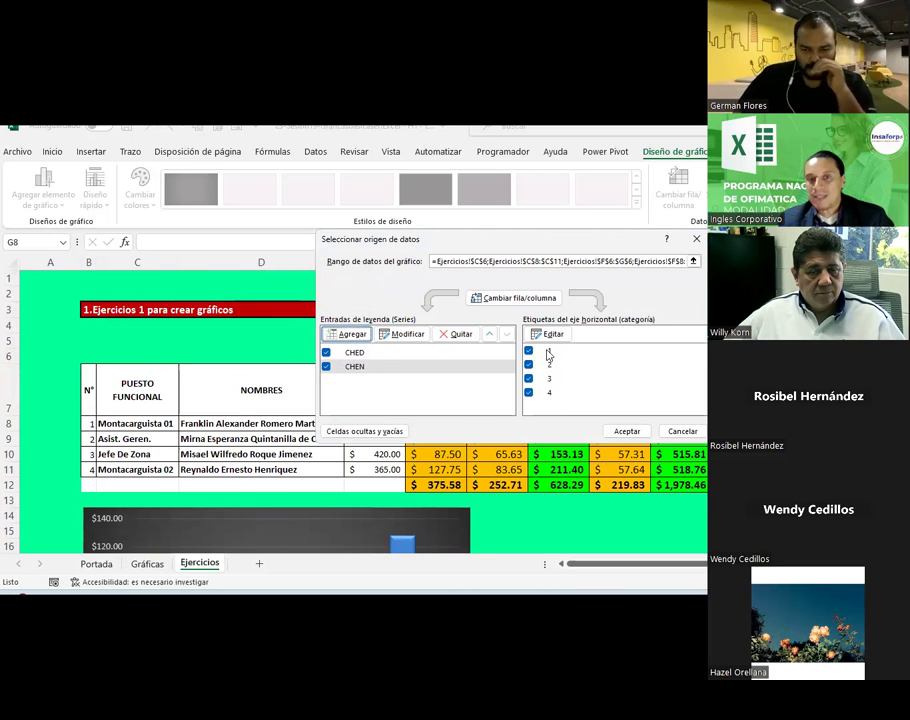
- Compare the category labels of the CHED and CHEN series in the data source list
{"action": "left_click", "coordinate": [430, 354]}
{"action": "left_click", "coordinate": [371, 368]}
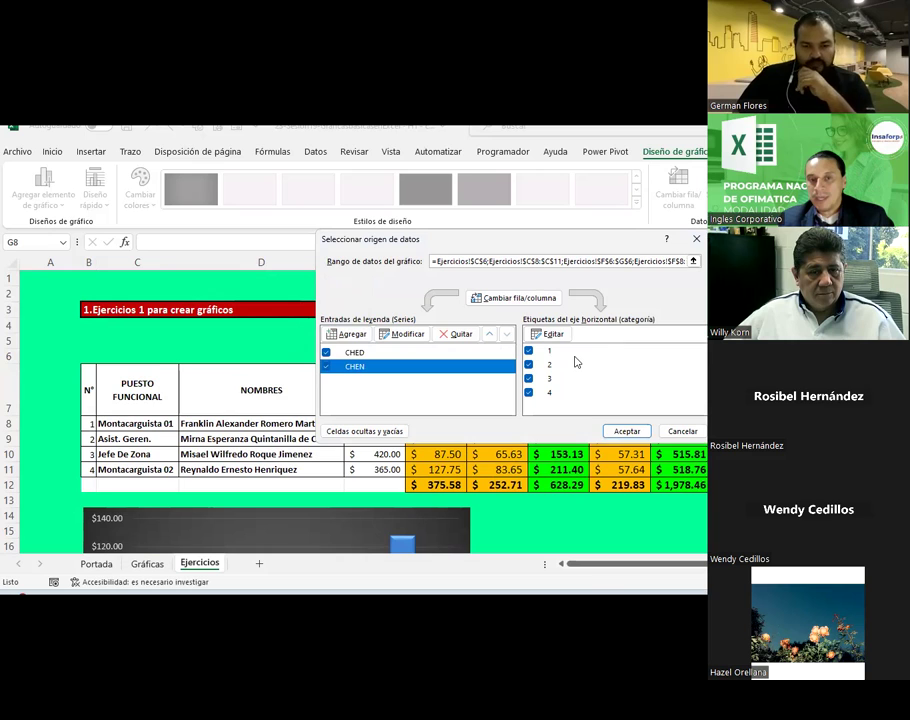
{"action": "left_click", "coordinate": [447, 354]}
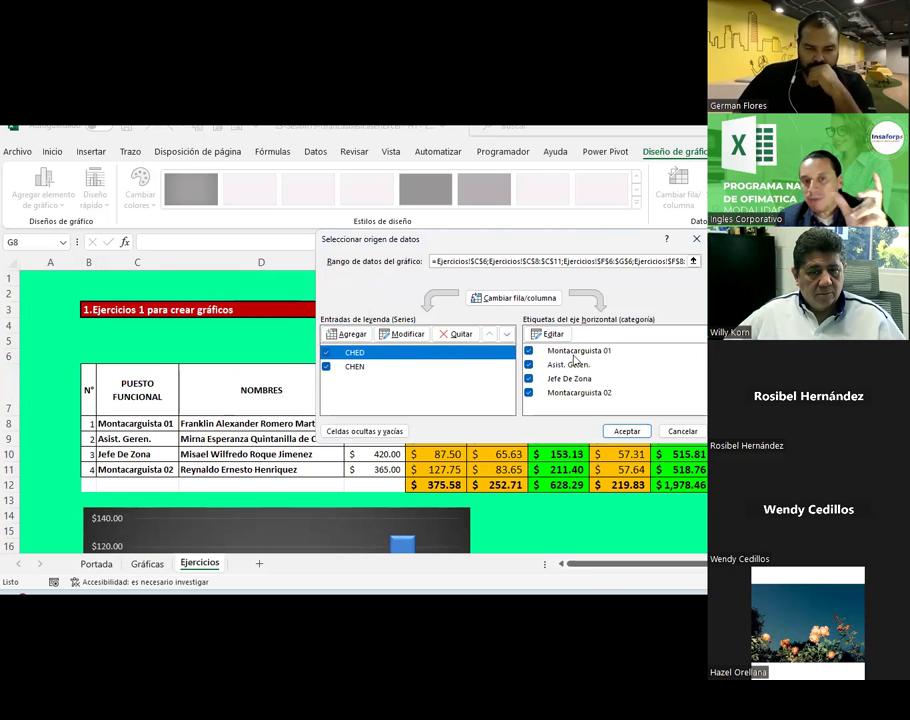
{"action": "left_click", "coordinate": [356, 368]}
{"action": "left_click", "coordinate": [358, 353]}
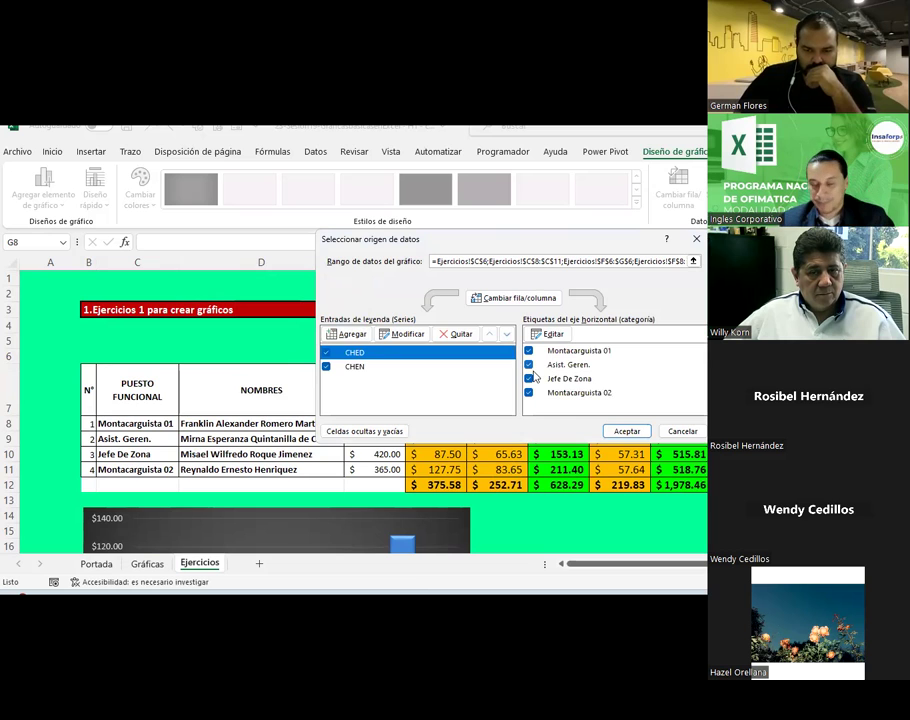
- Apply the data changes and view paired CHED and CHEN columns for the four job titles
{"action": "left_click", "coordinate": [619, 430]}
{"action": "scroll", "coordinate": [598, 413], "scroll_direction": "down", "scroll_amount": 2}
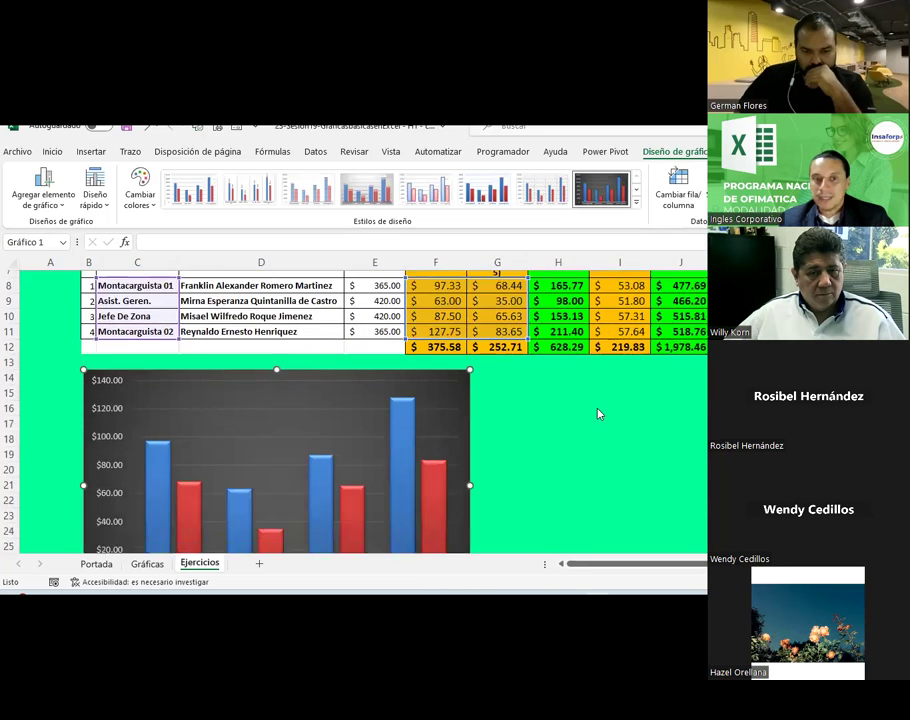
{"action": "scroll", "coordinate": [598, 413], "scroll_direction": "down", "scroll_amount": 2}
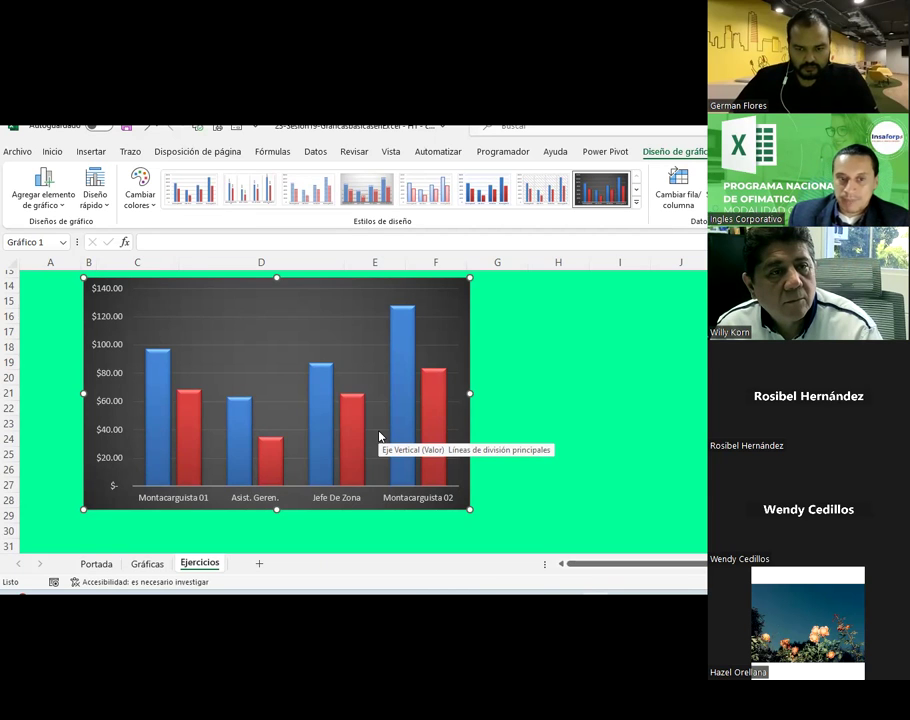
{"action": "scroll", "coordinate": [380, 432], "scroll_direction": "up", "scroll_amount": 2}
{"action": "scroll", "coordinate": [380, 432], "scroll_direction": "down", "scroll_amount": 2}
{"action": "scroll", "coordinate": [262, 329], "scroll_direction": "down", "scroll_amount": 1}
{"action": "scroll", "coordinate": [190, 318], "scroll_direction": "up", "scroll_amount": 1}
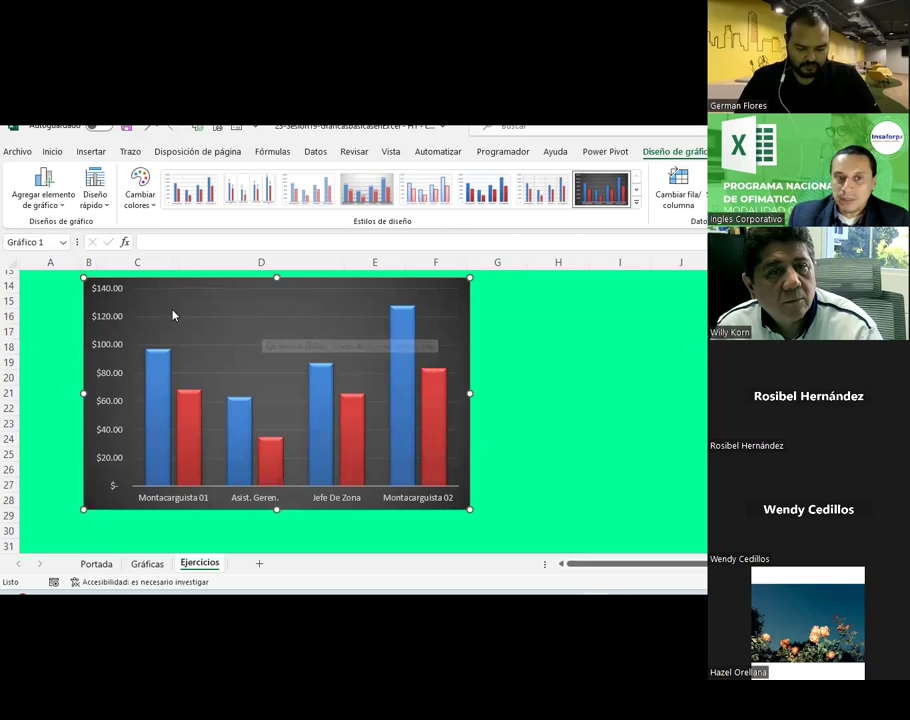
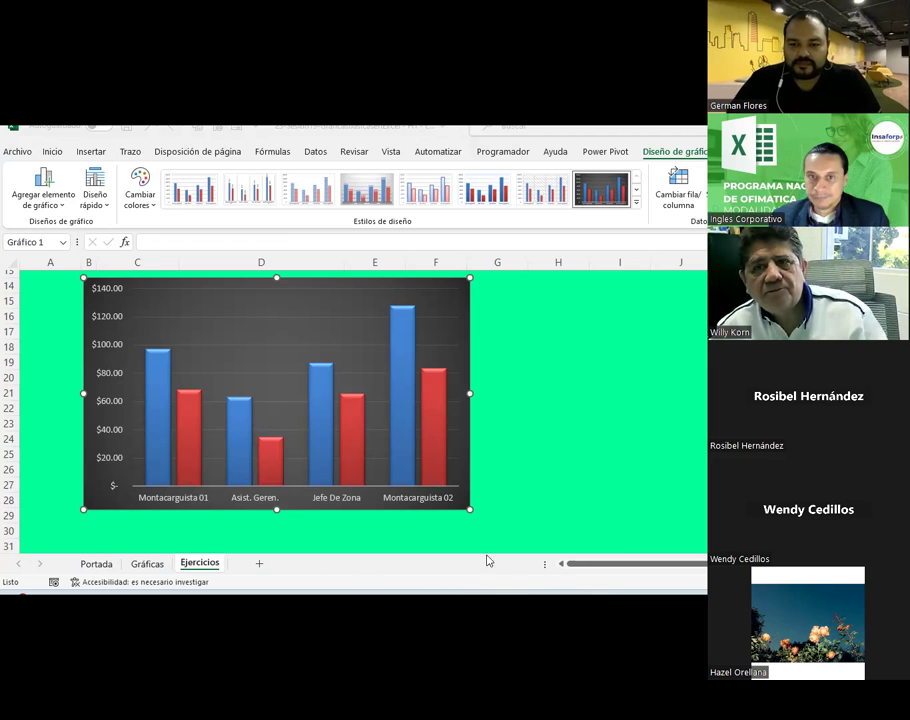
- Erase the stray yellow highlight beside $ 63.00 in the captured table
{"action": "left_click", "coordinate": [52, 188]}
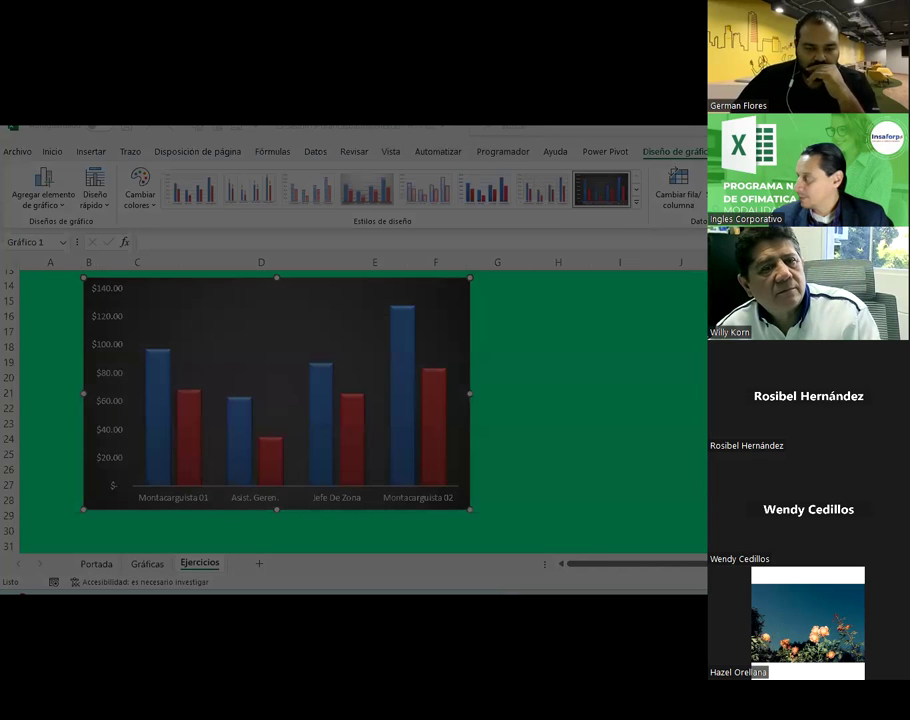
{"action": "left_click", "coordinate": [490, 419]}
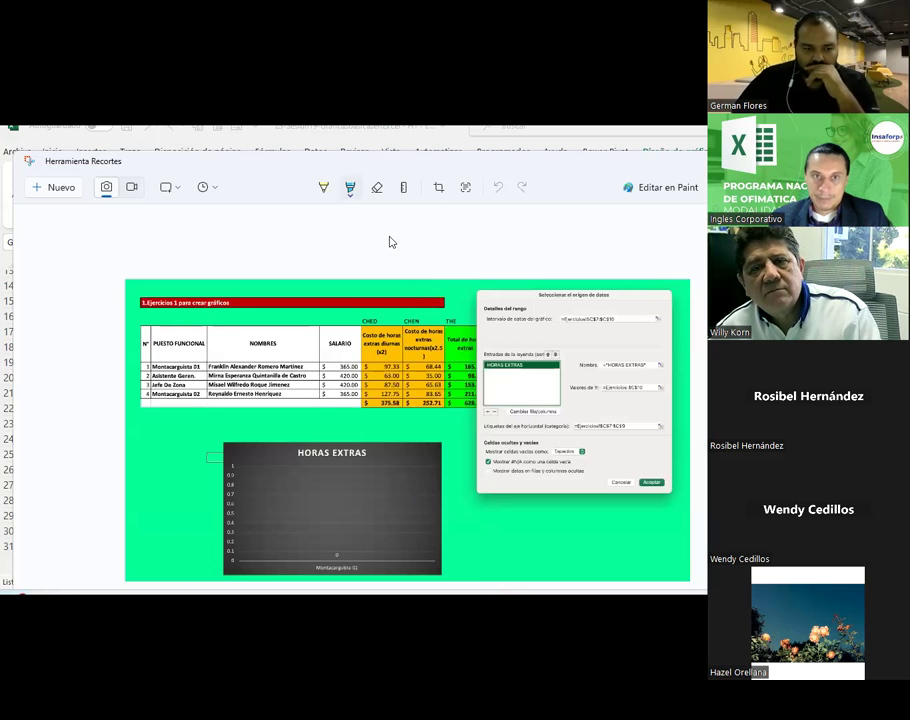
{"action": "scroll", "coordinate": [509, 349], "scroll_direction": "up", "scroll_amount": 1}
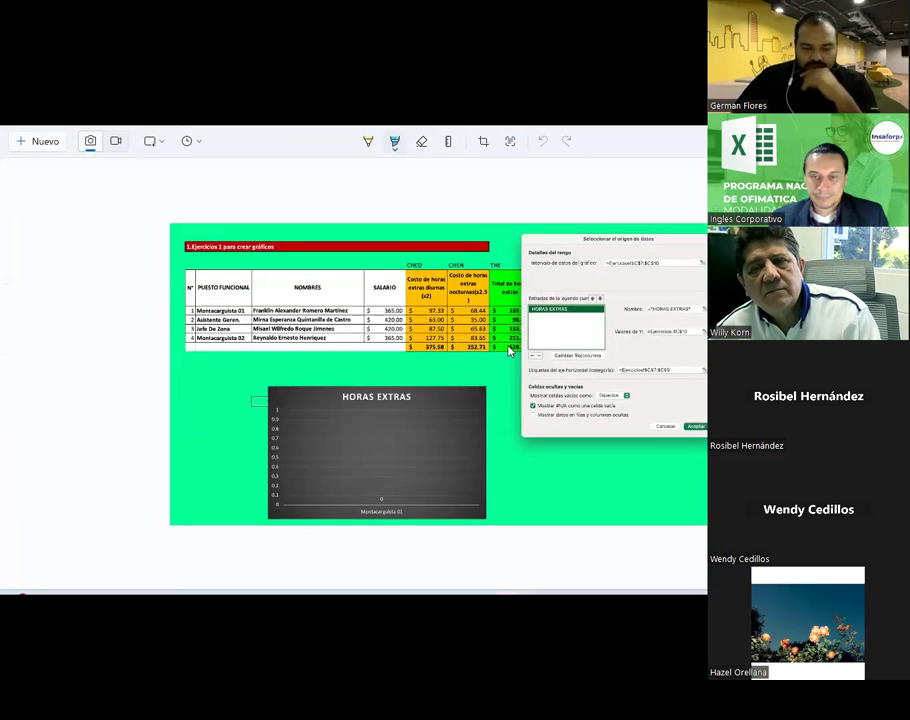
{"action": "scroll", "coordinate": [509, 349], "scroll_direction": "up", "scroll_amount": 2}
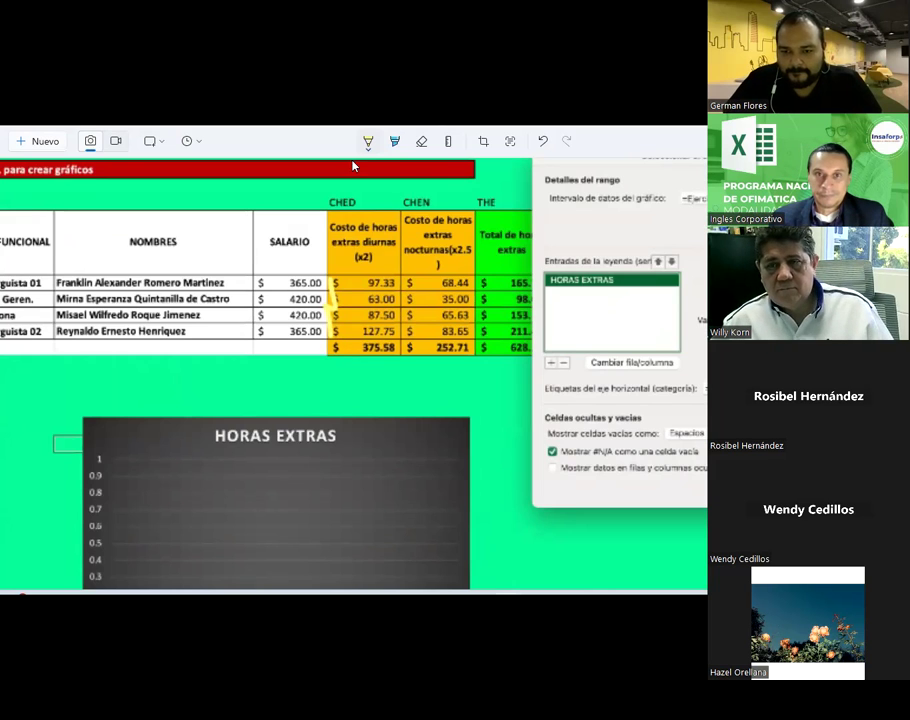
{"action": "left_click", "coordinate": [421, 141]}
{"action": "left_click", "coordinate": [331, 313]}
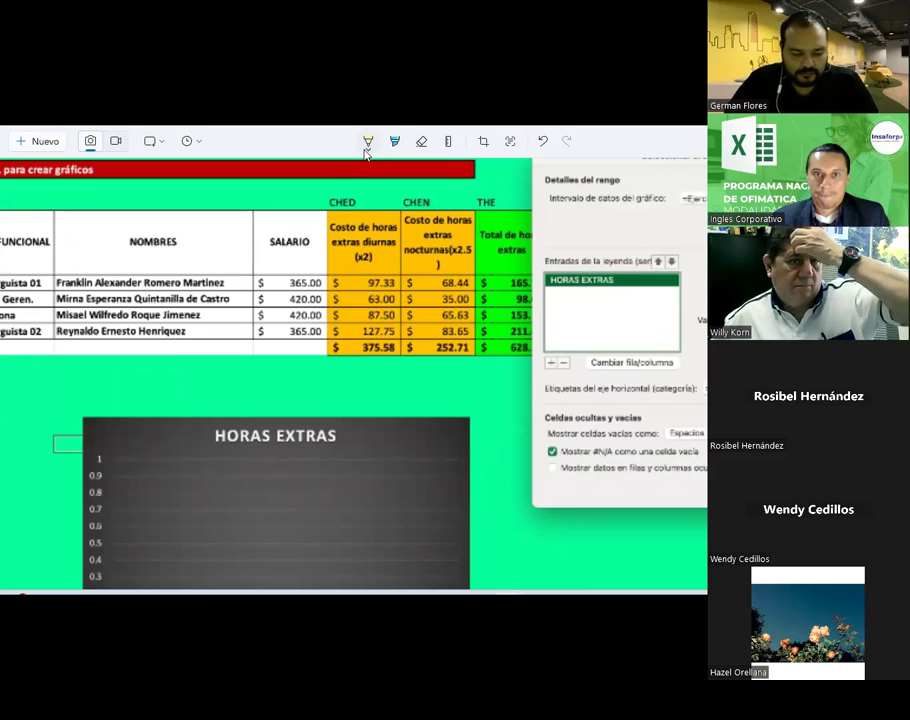
- Switch to black ink and draw a bracket beside the CHED salary values
{"action": "left_click", "coordinate": [367, 143]}
{"action": "left_click", "coordinate": [283, 203]}
{"action": "left_click_drag", "start_coordinate": [323, 279], "coordinate": [326, 308]}
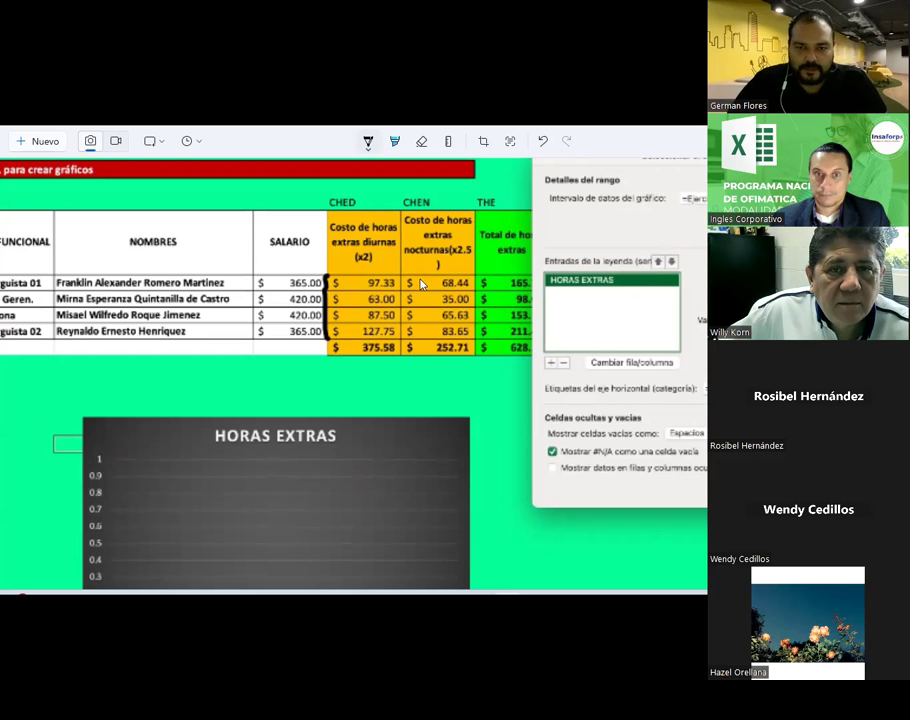
- Bracket the CHEN and series values, then check-mark and underline the HORAS EXTRAS entry in black
{"action": "left_click_drag", "start_coordinate": [415, 275], "coordinate": [407, 277]}
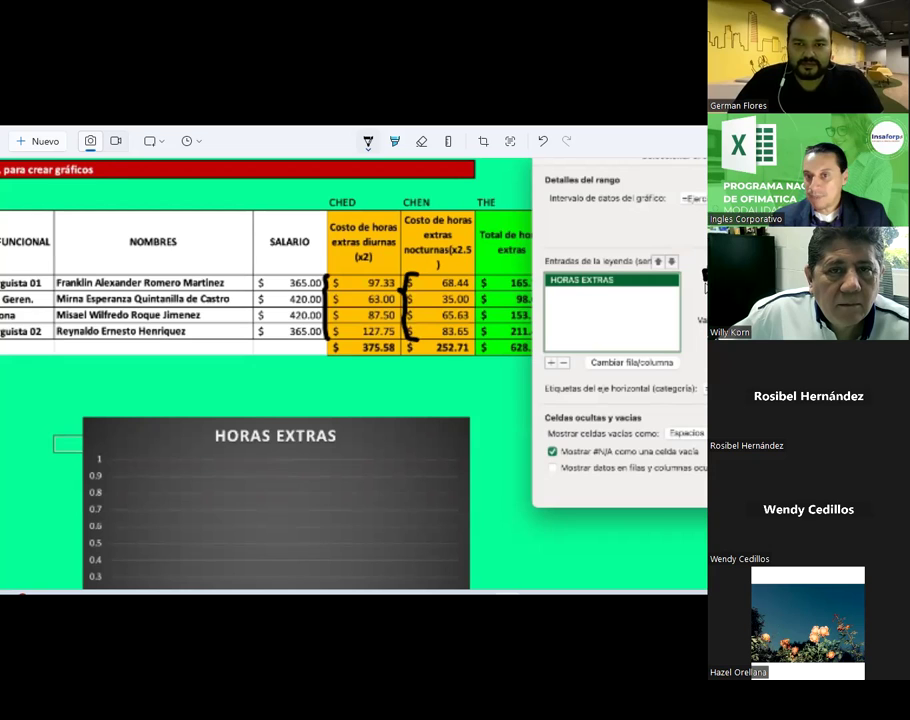
{"action": "left_click_drag", "start_coordinate": [697, 305], "coordinate": [692, 337]}
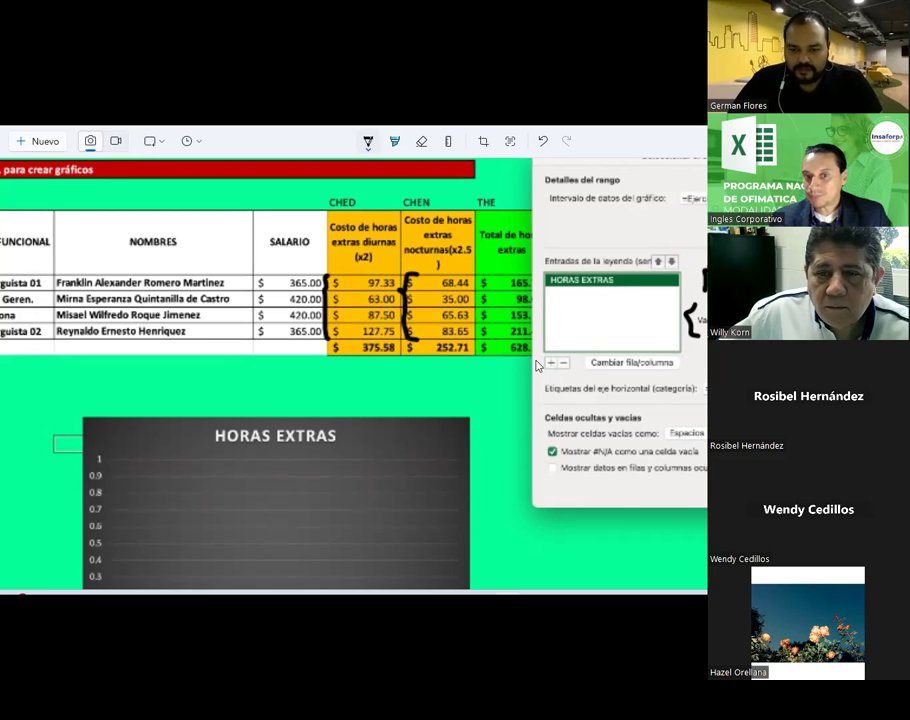
{"action": "left_click_drag", "start_coordinate": [545, 378], "coordinate": [567, 380]}
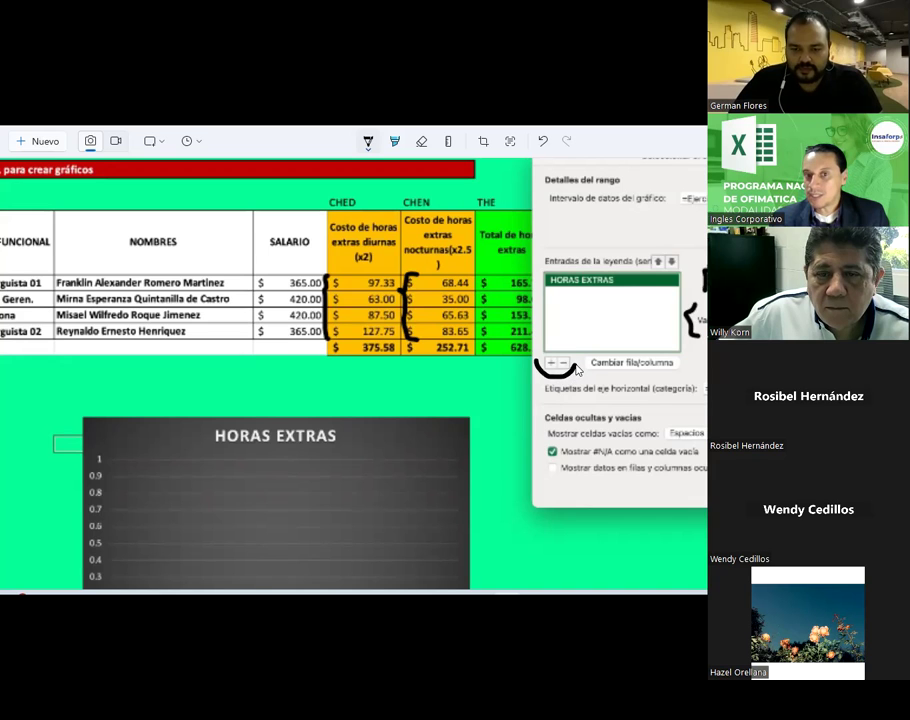
{"action": "left_click_drag", "start_coordinate": [548, 350], "coordinate": [596, 333]}
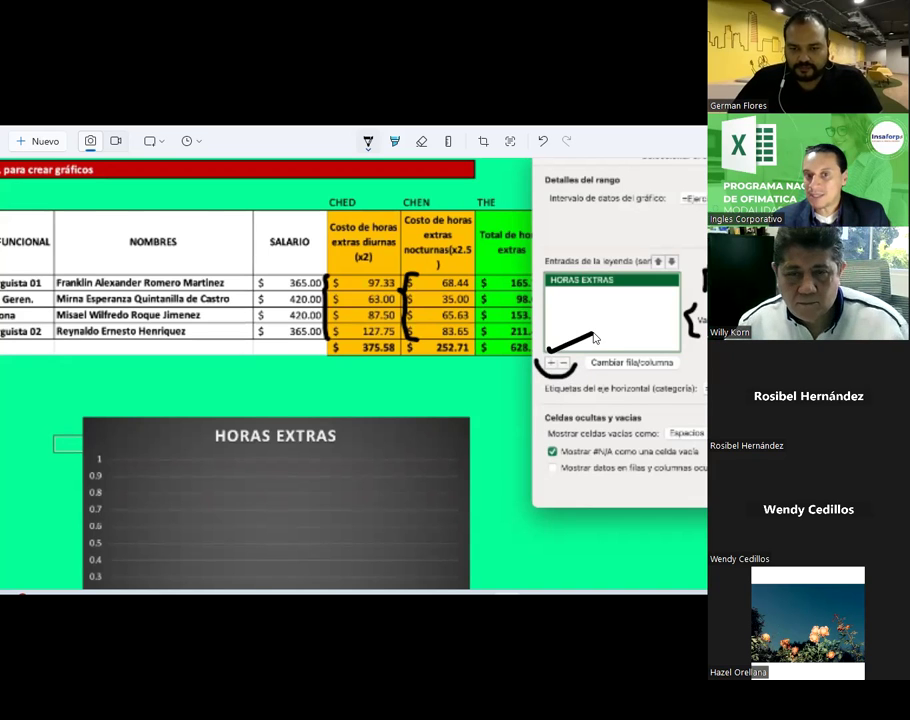
{"action": "left_click_drag", "start_coordinate": [545, 297], "coordinate": [618, 299]}
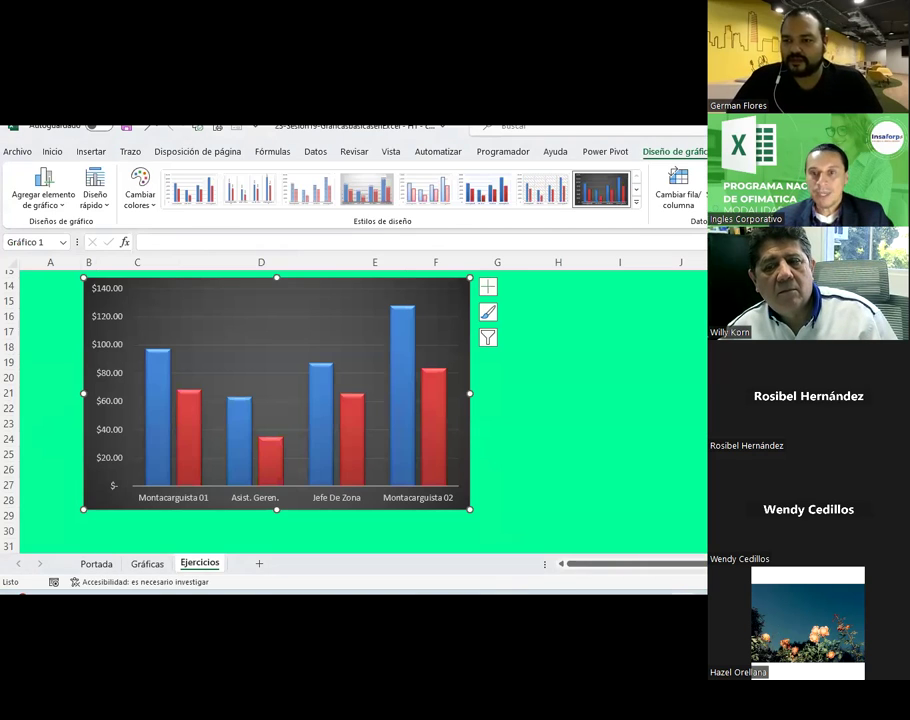
- Apply quick layout Diseño 10 to the overtime chart
{"action": "left_click", "coordinate": [476, 392]}
{"action": "left_click", "coordinate": [317, 317]}
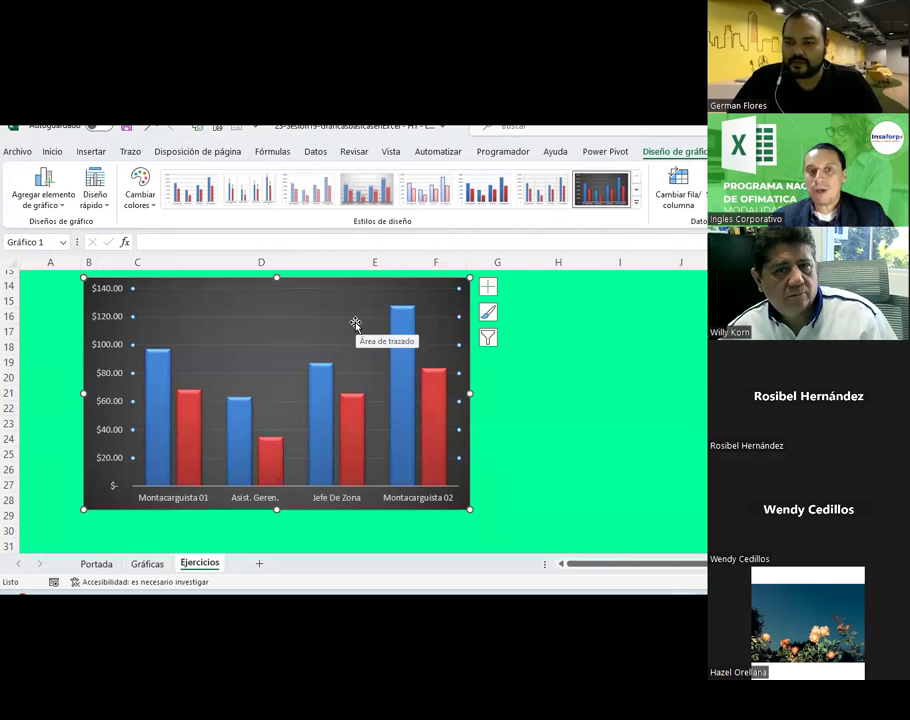
{"action": "left_click", "coordinate": [107, 213]}
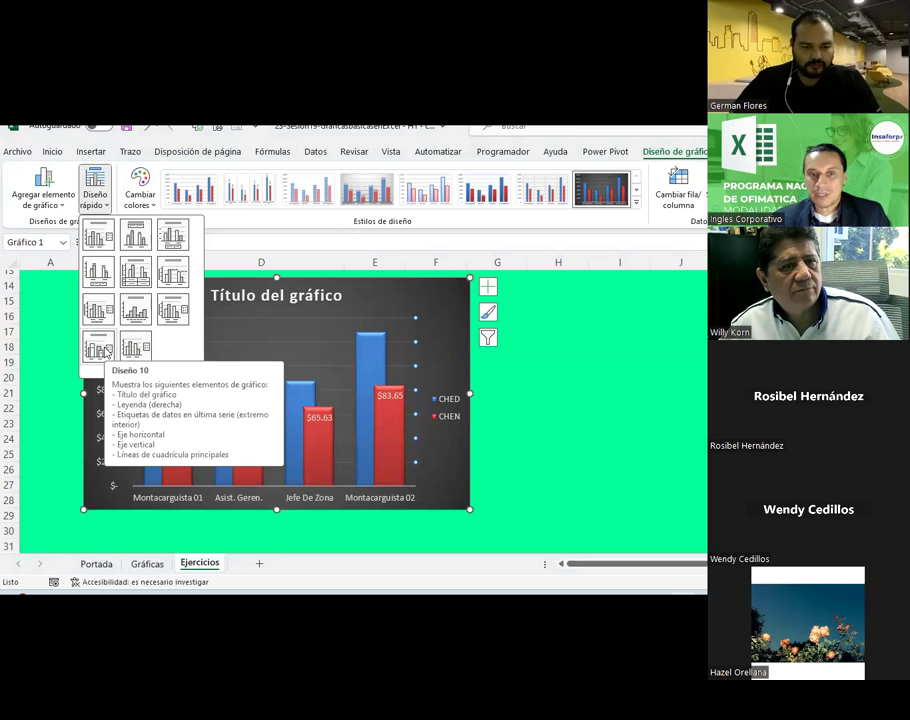
{"action": "left_click", "coordinate": [105, 351]}
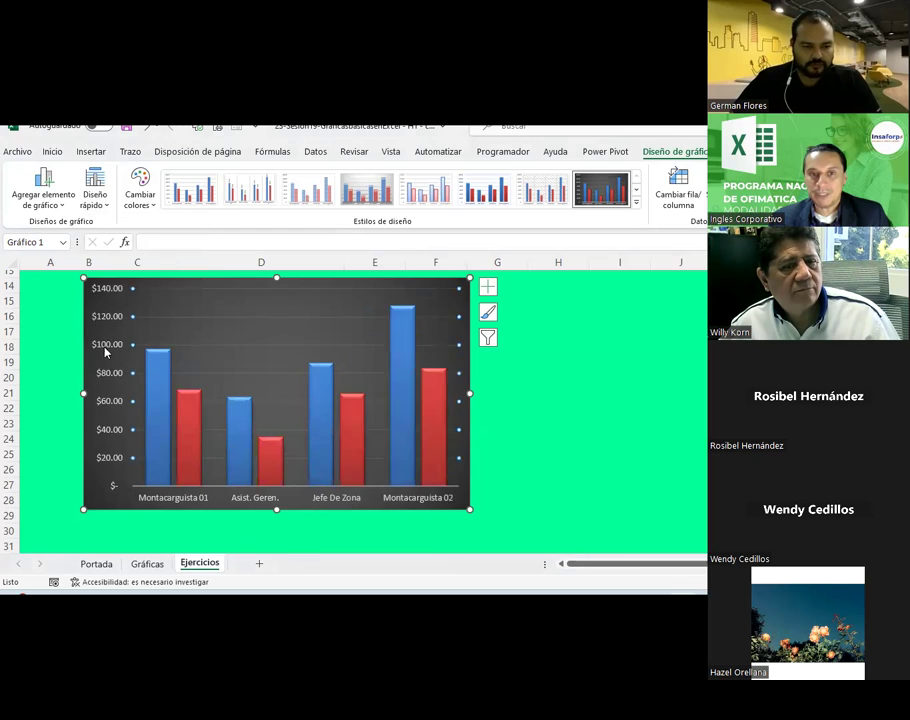
- Delete the chart's vertical dollar-value axis
{"action": "left_click", "coordinate": [527, 428]}
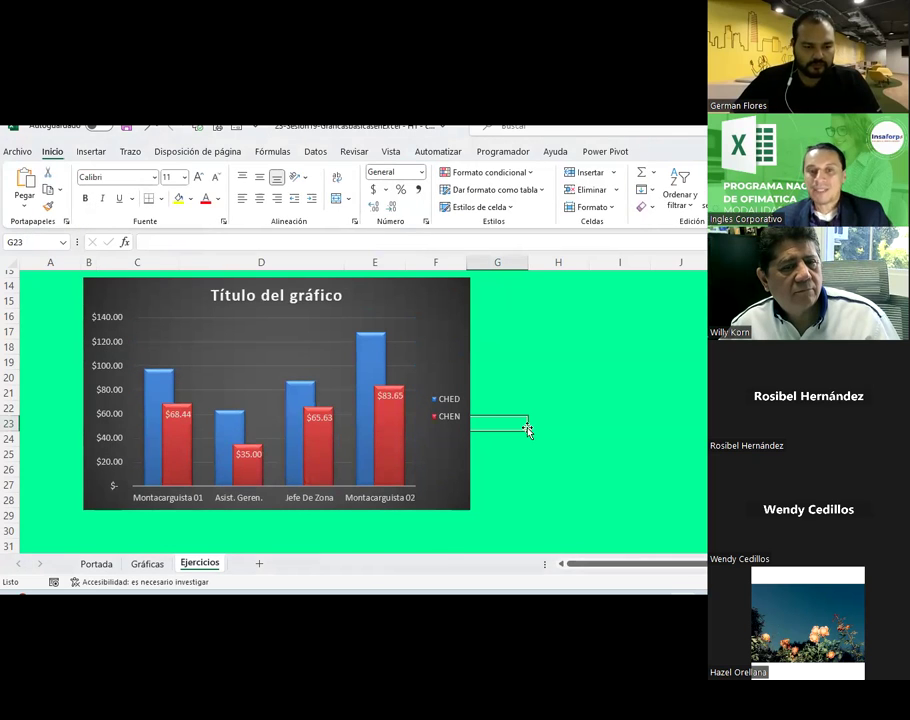
{"action": "left_click", "coordinate": [116, 321]}
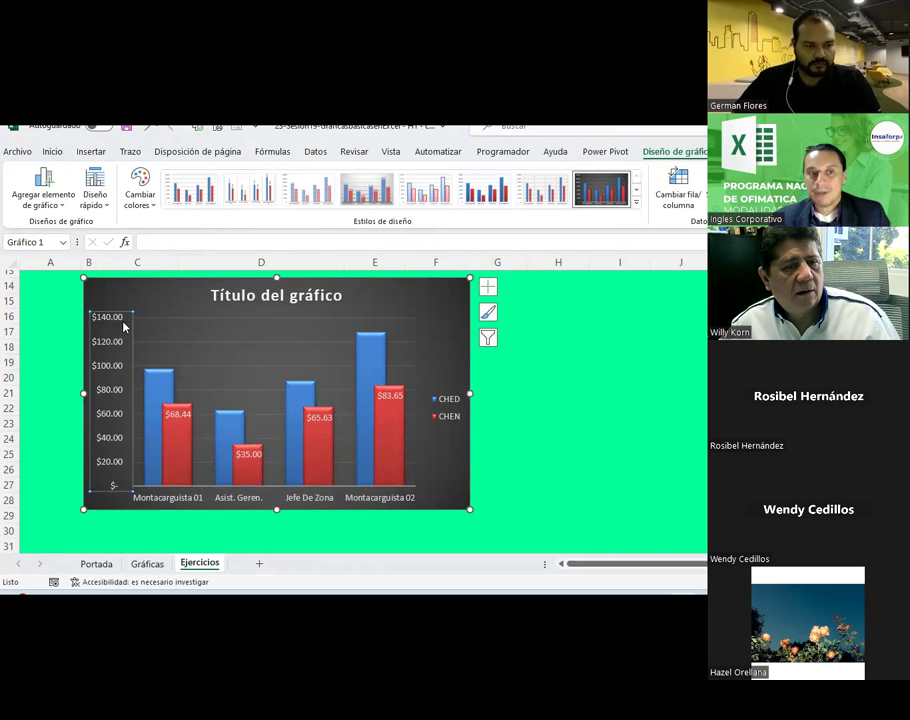
{"action": "left_click", "coordinate": [639, 419]}
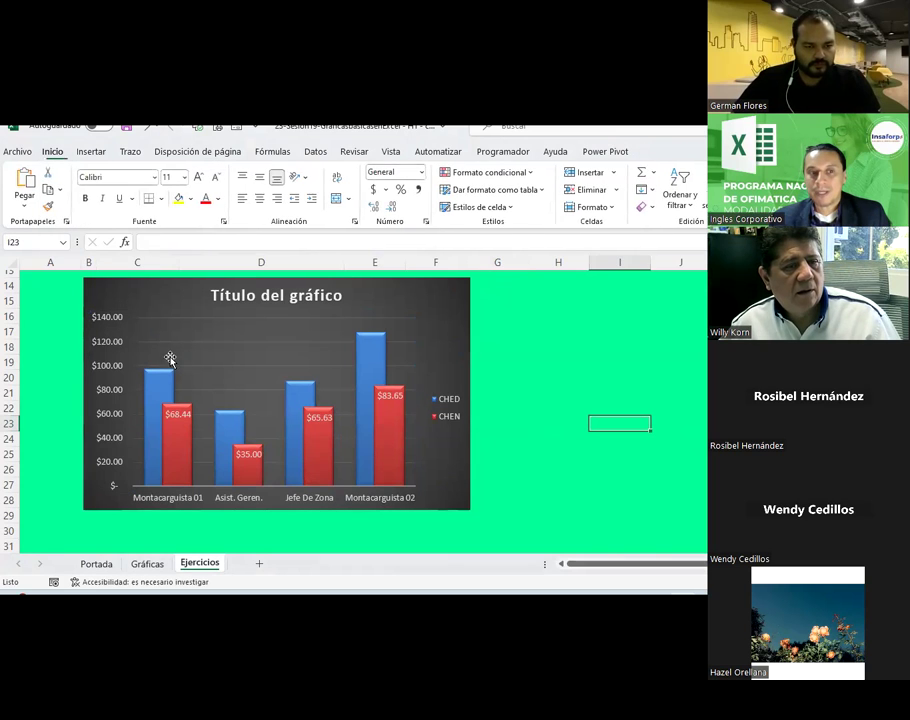
{"action": "left_click", "coordinate": [106, 321]}
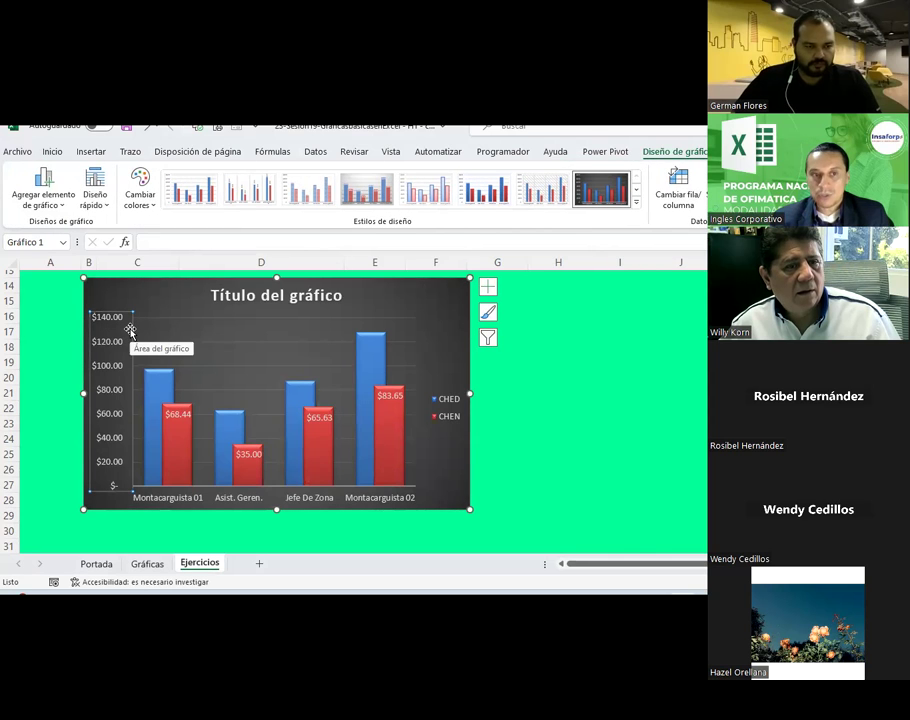
{"action": "key", "text": "Delete"}
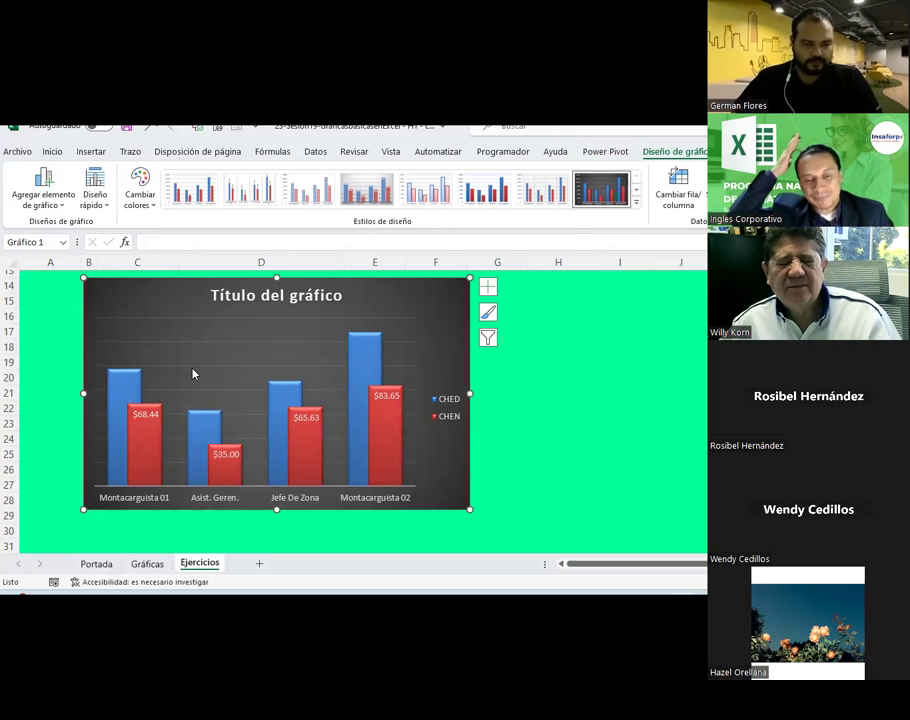
- Replace the 'Título del gráfico' placeholder with 'Análisis de HE Nov.23'
{"action": "left_click", "coordinate": [216, 295]}
{"action": "left_click_drag", "start_coordinate": [214, 294], "coordinate": [322, 304]}
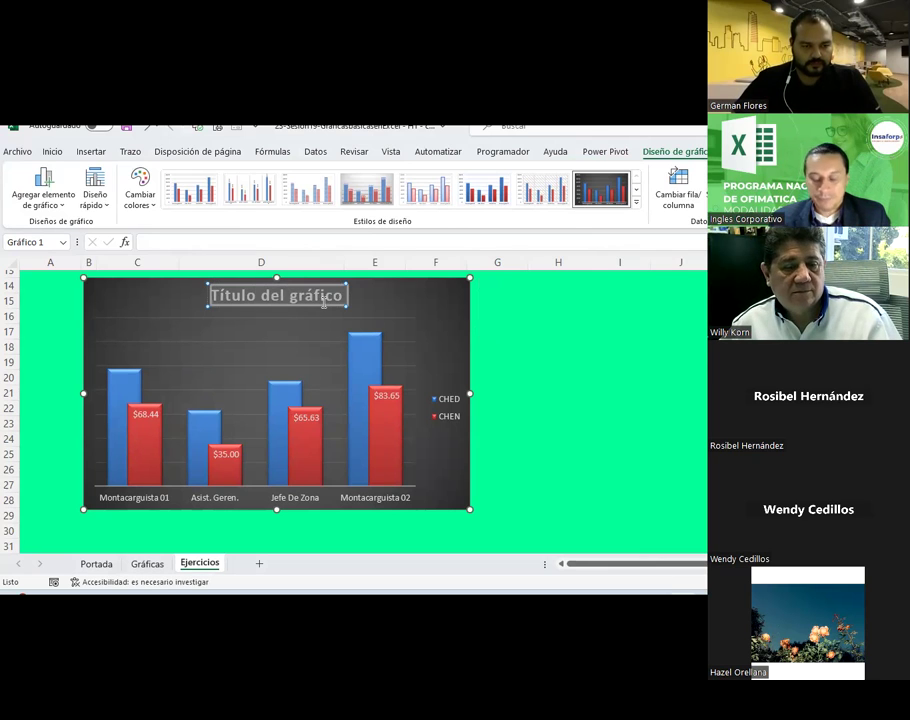
{"action": "type", "text": "Análisis de HE"}
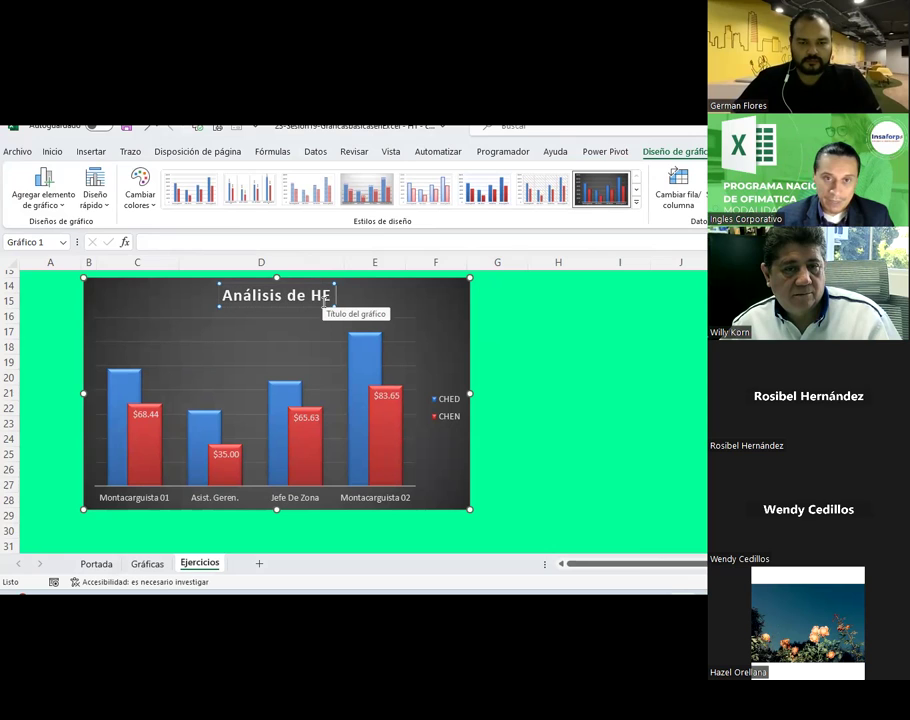
{"action": "type", "text": " Nov.23"}
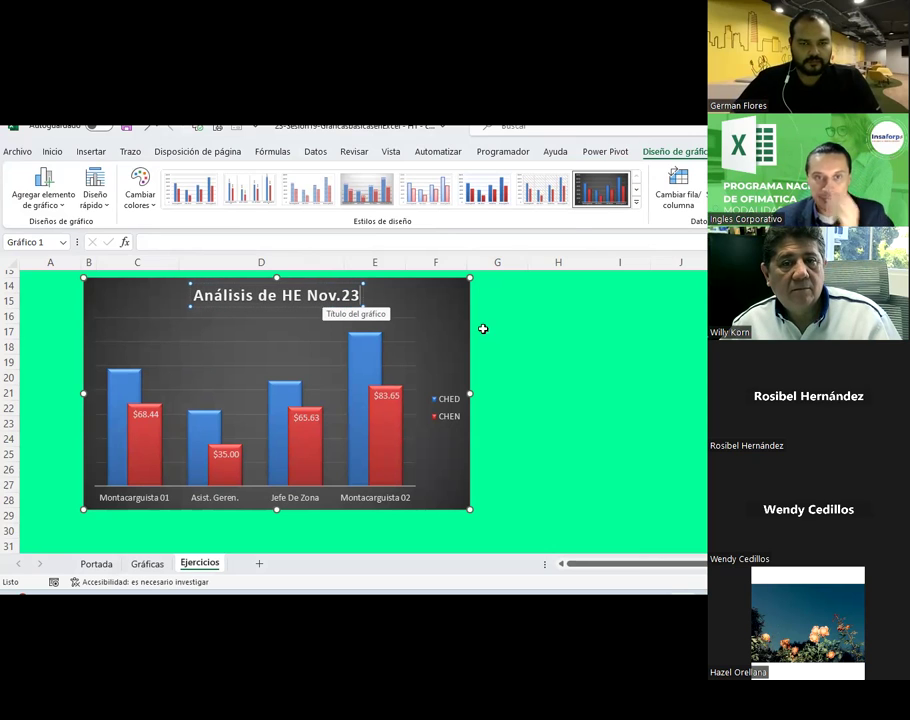
{"action": "left_click", "coordinate": [543, 329]}
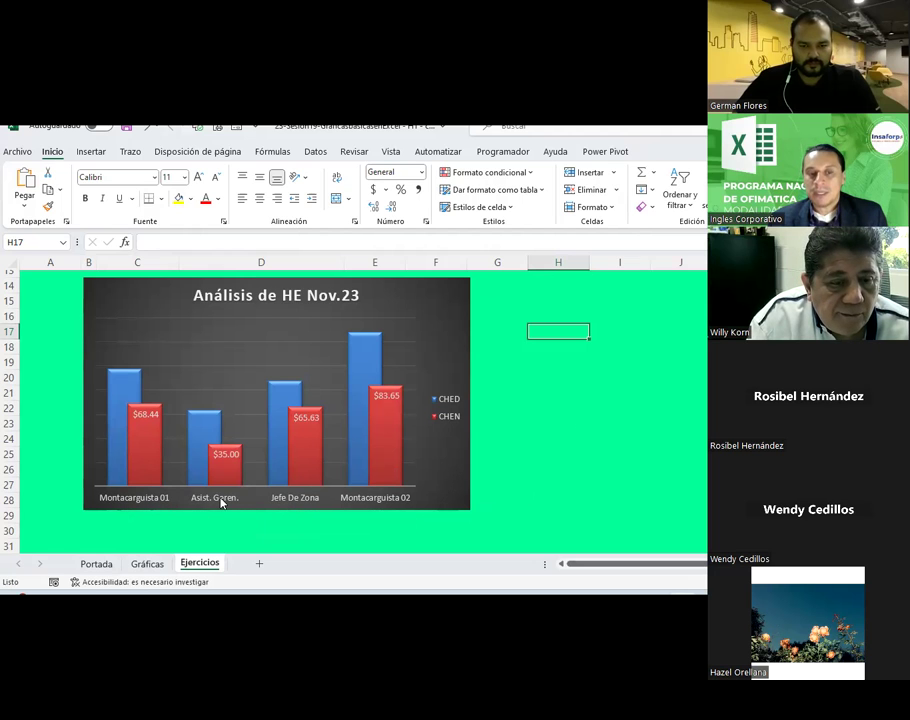
- Select the Análisis de HE Nov.23 chart and show its Diseño de gráfico options, leaving the layout unchanged
{"action": "scroll", "coordinate": [308, 503], "scroll_direction": "up", "scroll_amount": 3}
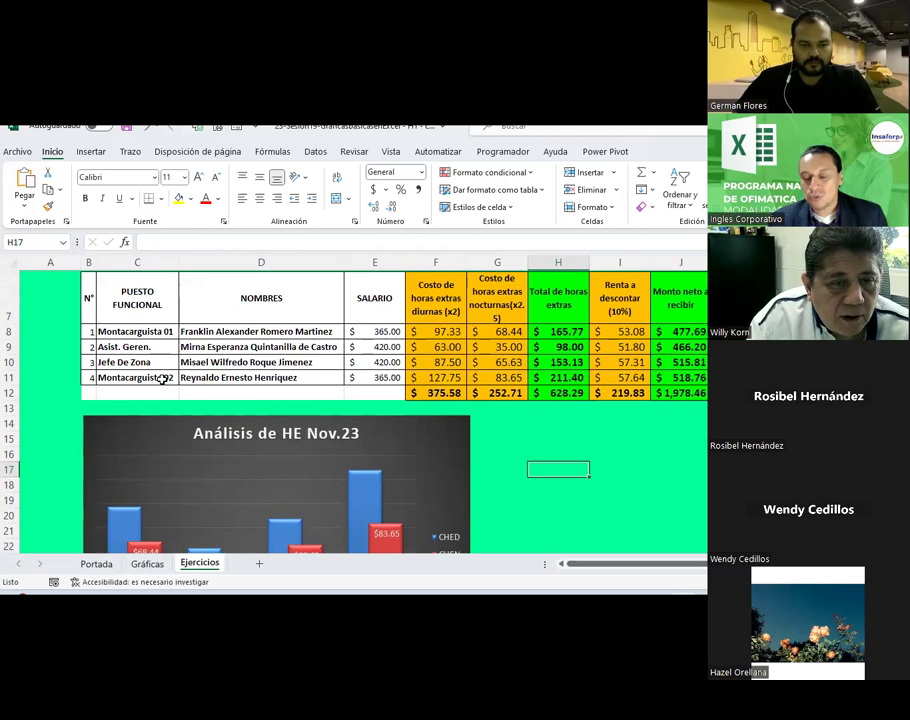
{"action": "scroll", "coordinate": [162, 380], "scroll_direction": "down", "scroll_amount": 3}
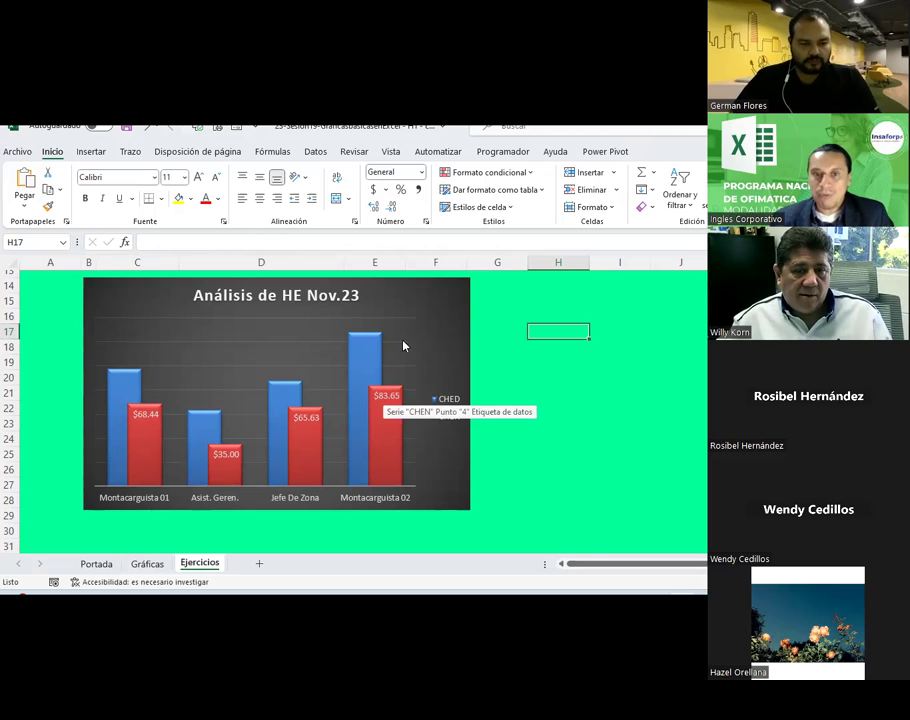
{"action": "left_click", "coordinate": [455, 300]}
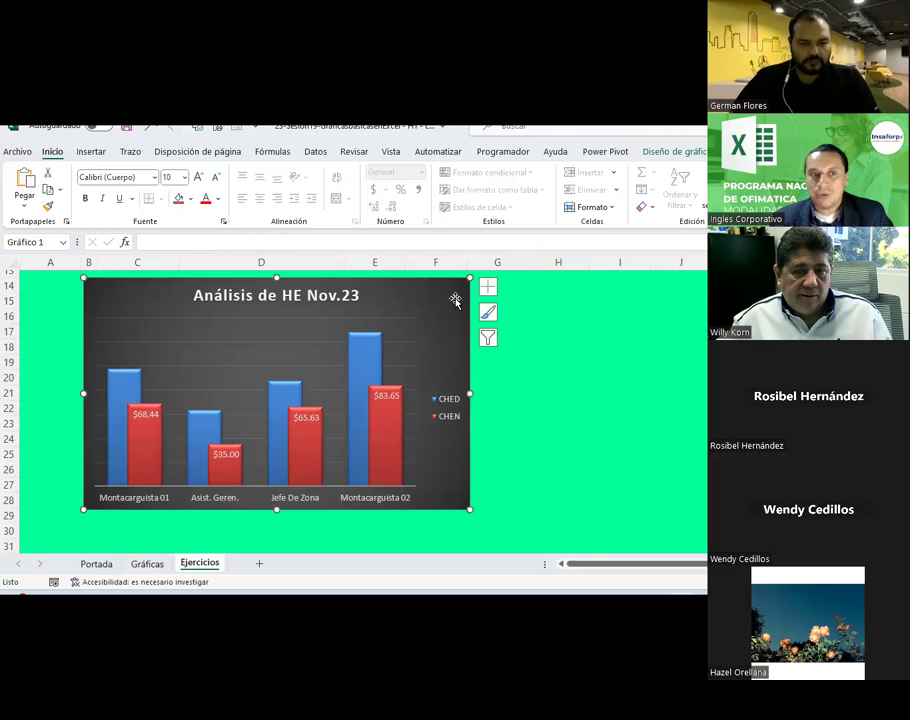
{"action": "left_click", "coordinate": [665, 151]}
{"action": "left_click", "coordinate": [100, 200]}
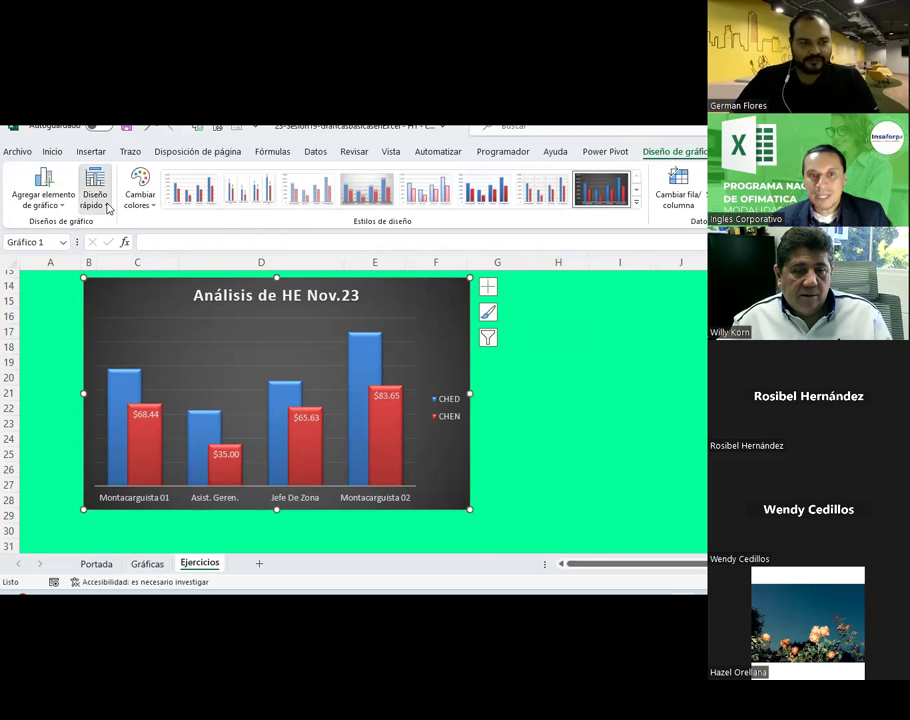
{"action": "left_click", "coordinate": [278, 310]}
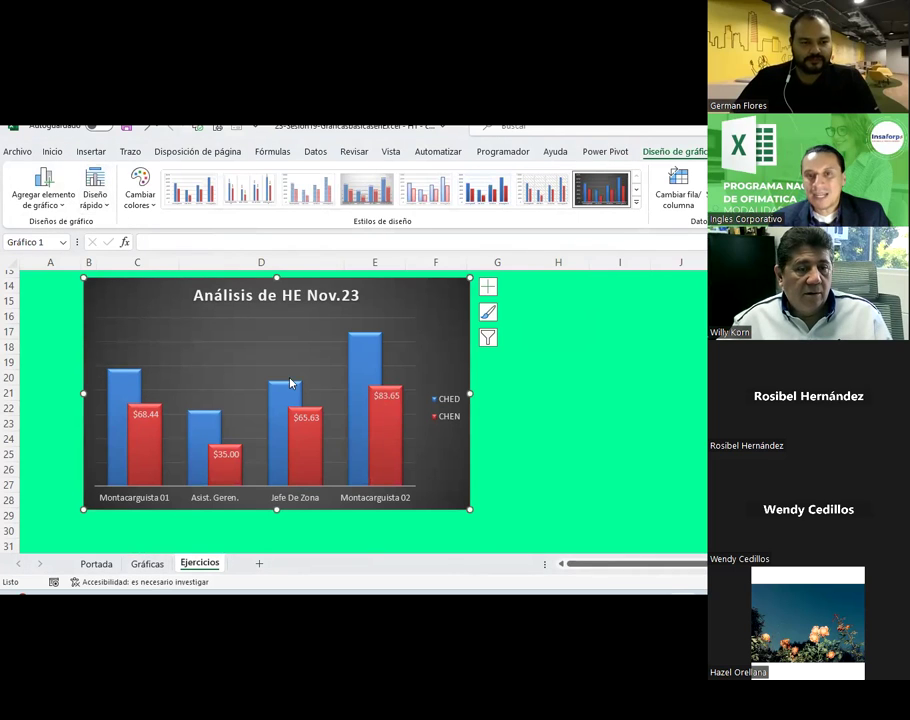
- Apply chart style Estilo 10 and delete the vertical value axis again
{"action": "left_click", "coordinate": [636, 203]}
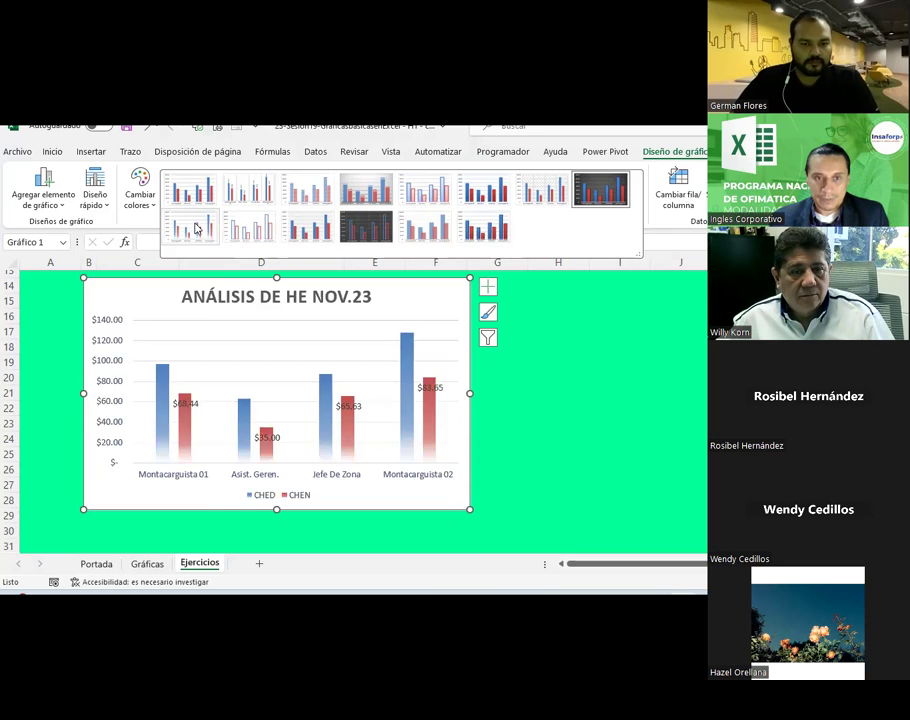
{"action": "left_click", "coordinate": [253, 232]}
{"action": "left_click", "coordinate": [122, 343]}
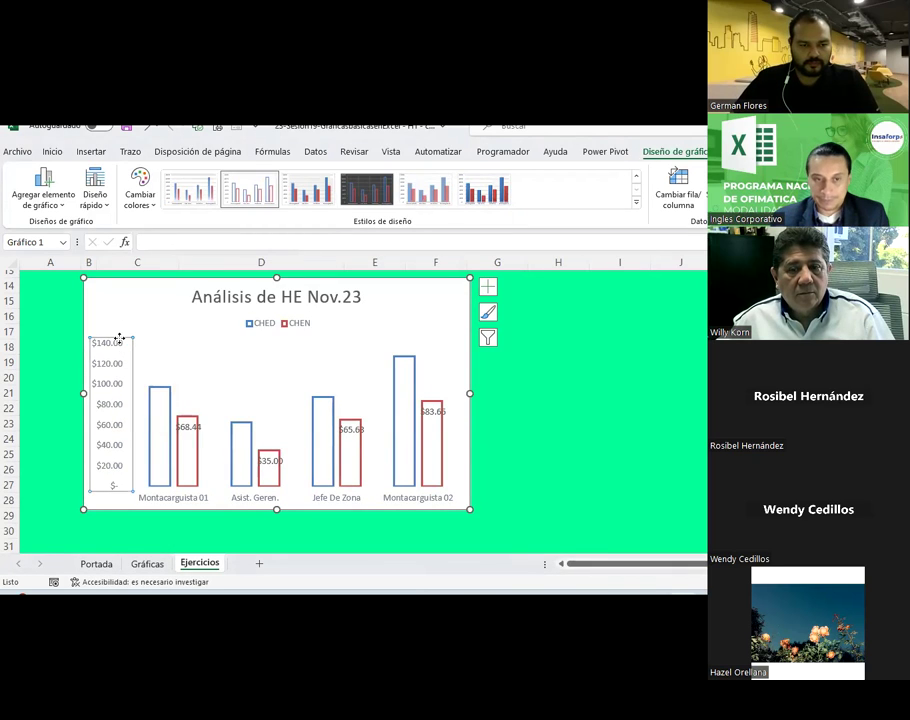
{"action": "key", "text": "Delete"}
{"action": "scroll", "coordinate": [568, 381], "scroll_direction": "down", "scroll_amount": 2}
{"action": "scroll", "coordinate": [568, 381], "scroll_direction": "up", "scroll_amount": 2}
- Make the horizontal category axis labels bold with black font colour
{"action": "left_click", "coordinate": [429, 502]}
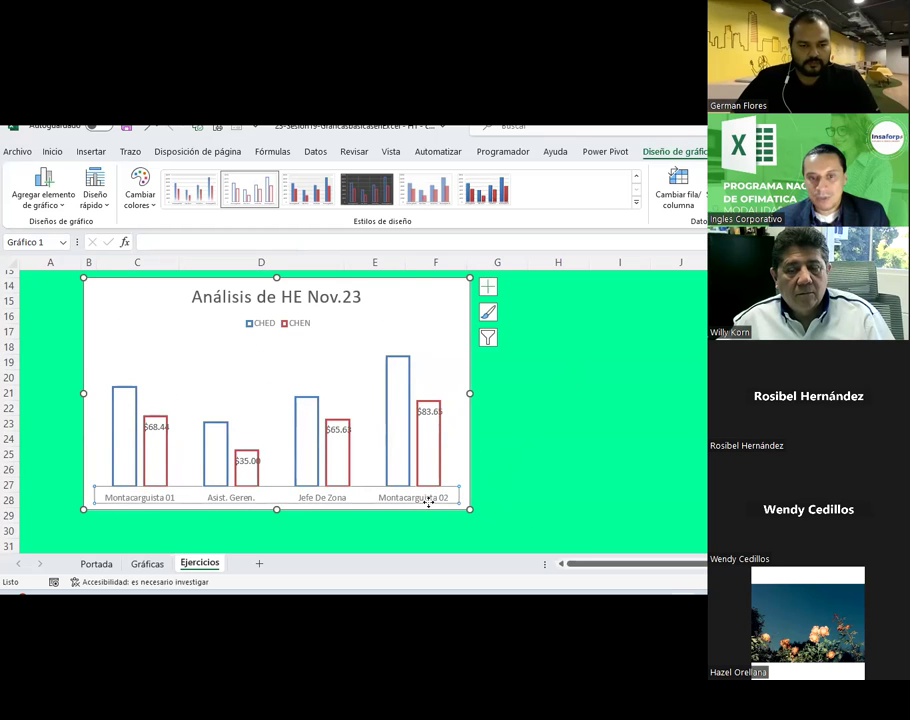
{"action": "left_click", "coordinate": [52, 151]}
{"action": "left_click", "coordinate": [87, 199]}
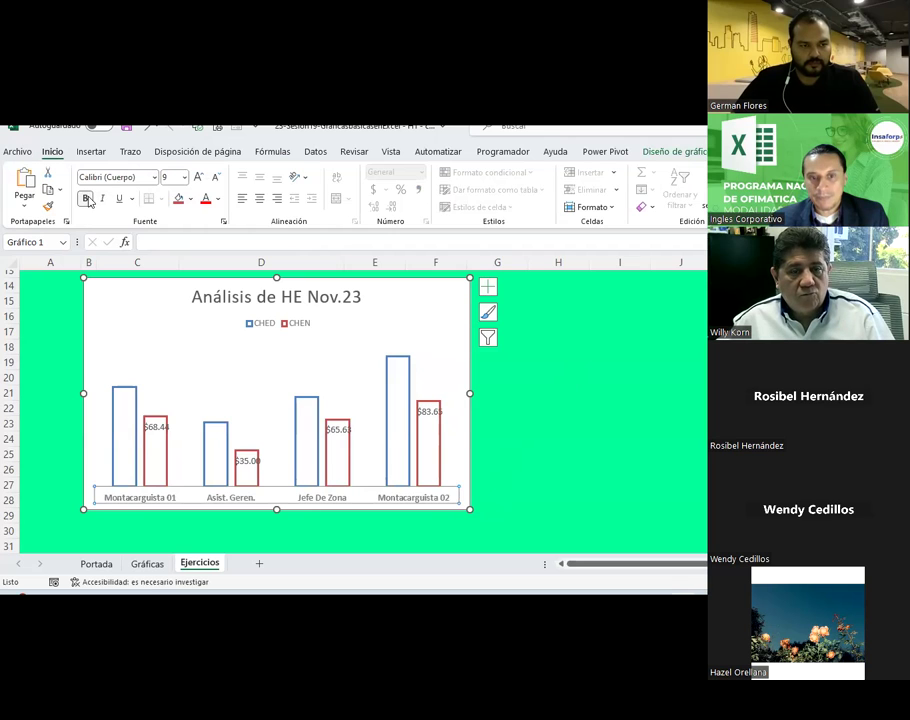
{"action": "left_click", "coordinate": [218, 199]}
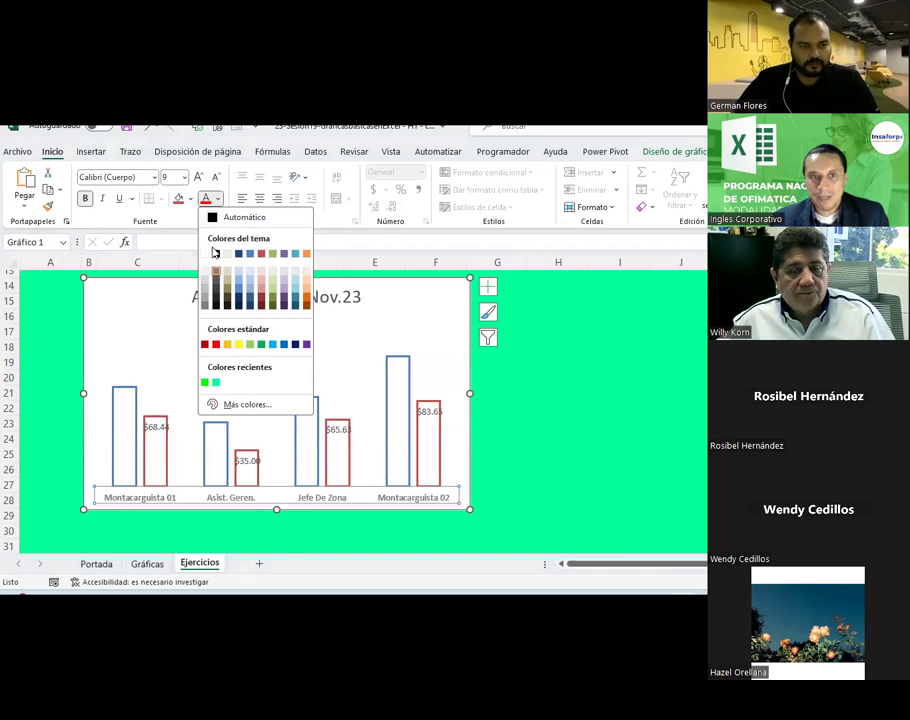
{"action": "left_click", "coordinate": [217, 260]}
{"action": "left_click", "coordinate": [555, 453]}
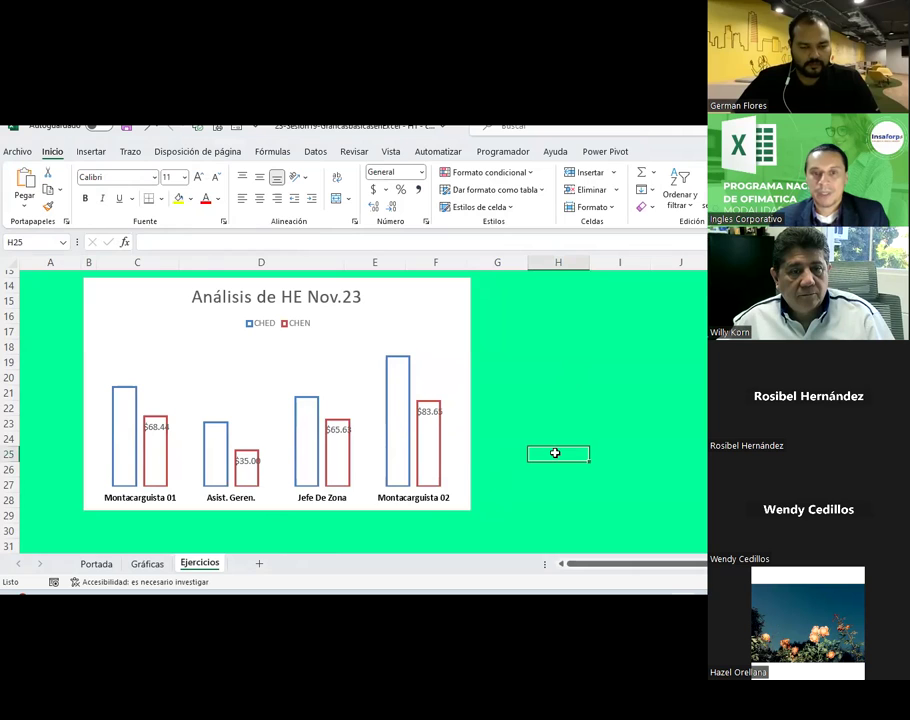
{"action": "left_click", "coordinate": [459, 315]}
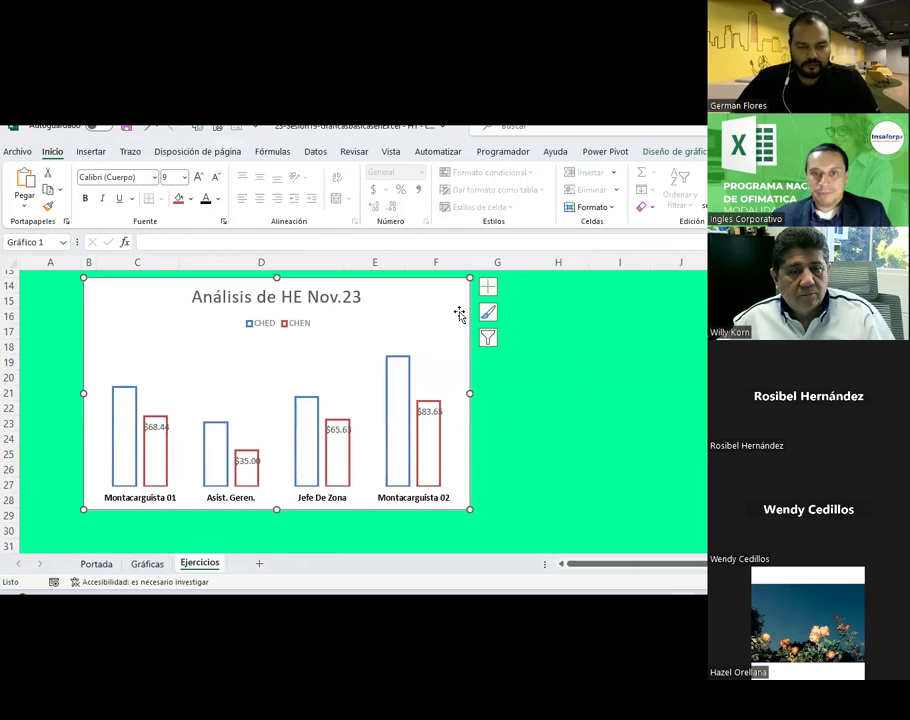
{"action": "left_click", "coordinate": [675, 152]}
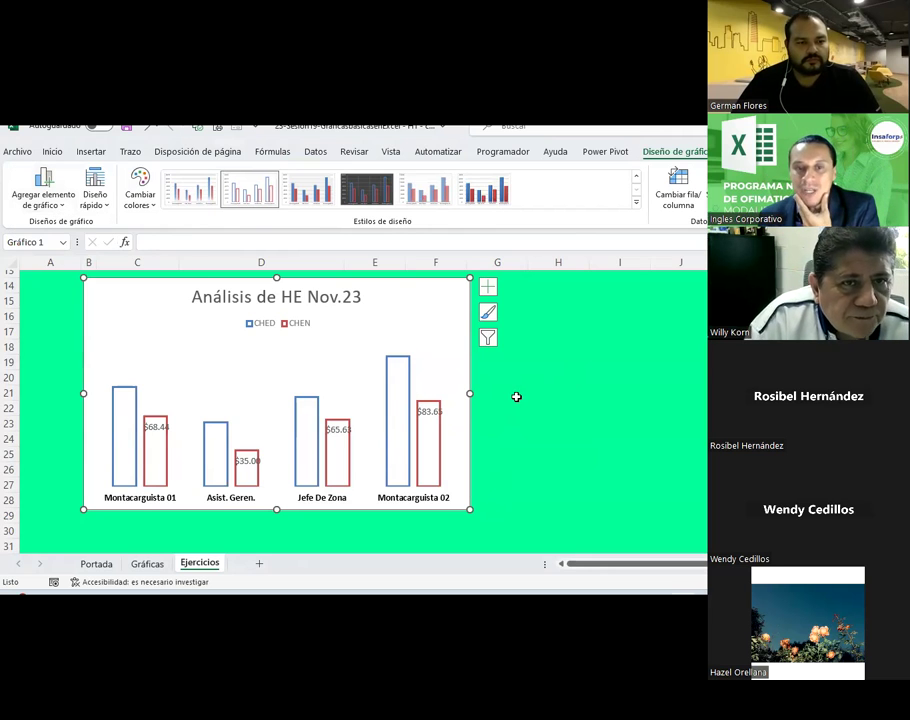
{"action": "left_click", "coordinate": [409, 378]}
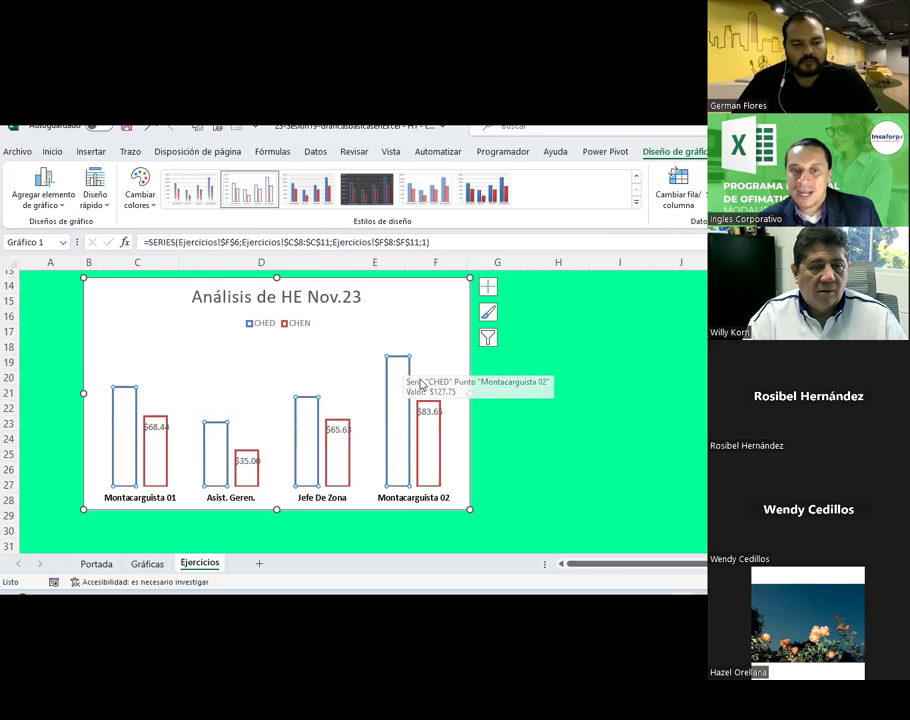
{"action": "left_click", "coordinate": [440, 448]}
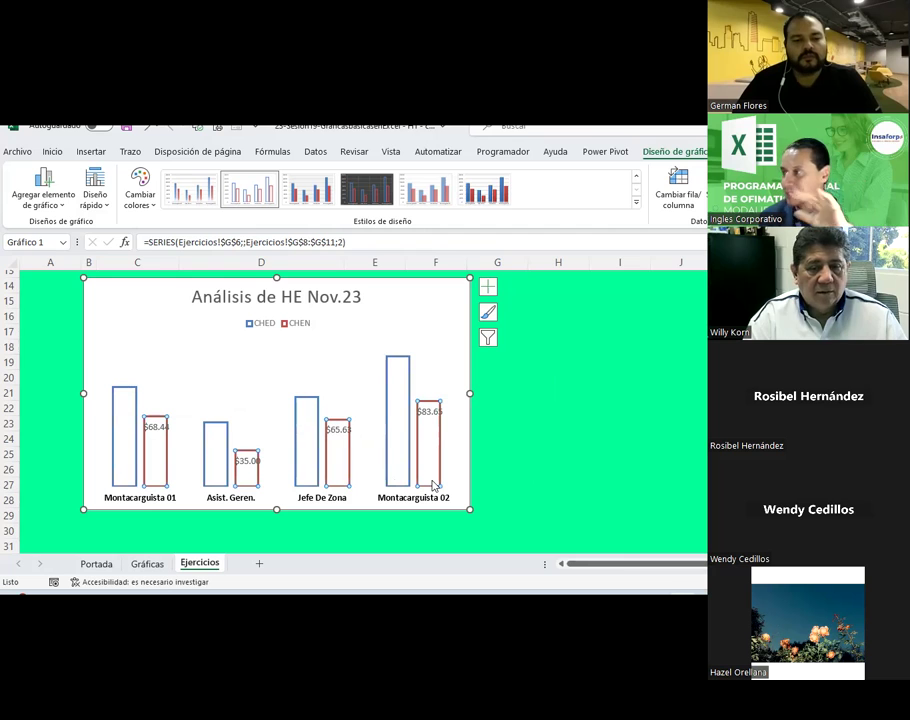
{"action": "left_click", "coordinate": [408, 366]}
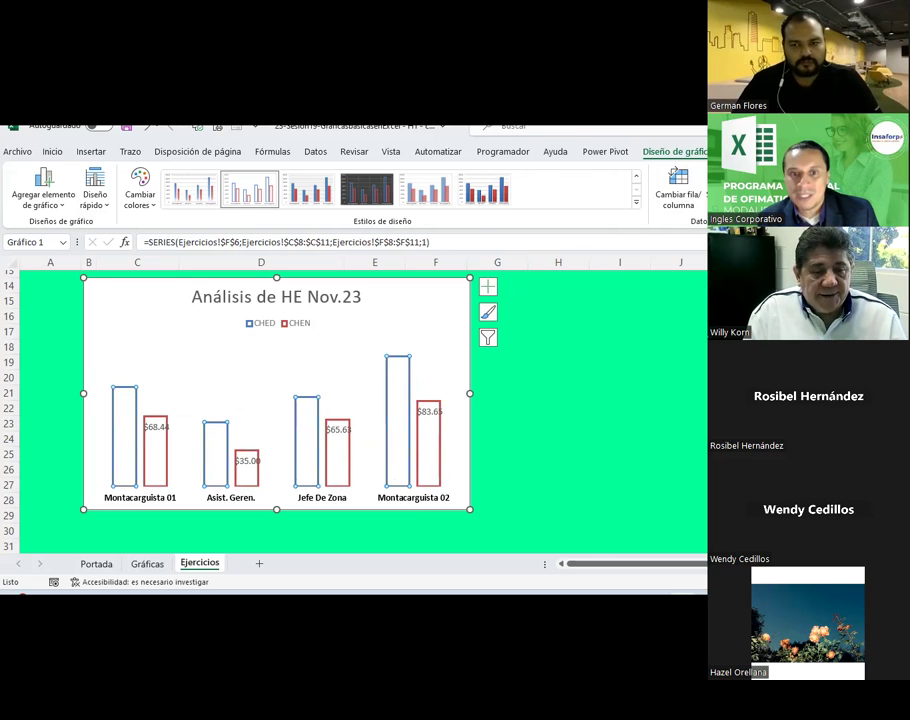
- Give the CHED bars the purple shape style from Estilos de forma
{"action": "left_click", "coordinate": [742, 151]}
{"action": "left_click", "coordinate": [403, 203]}
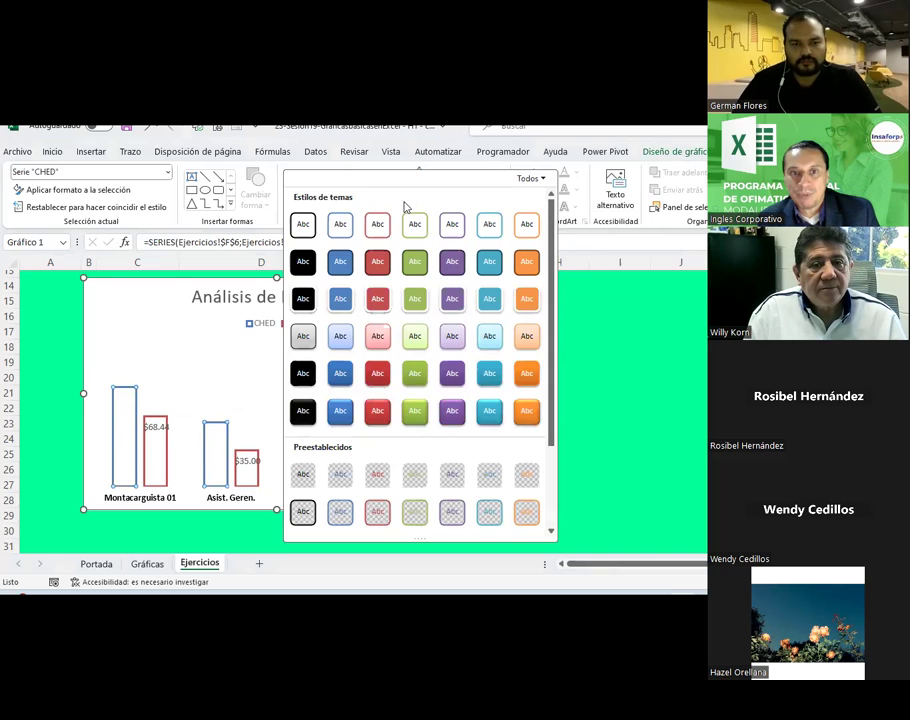
{"action": "left_click", "coordinate": [303, 298]}
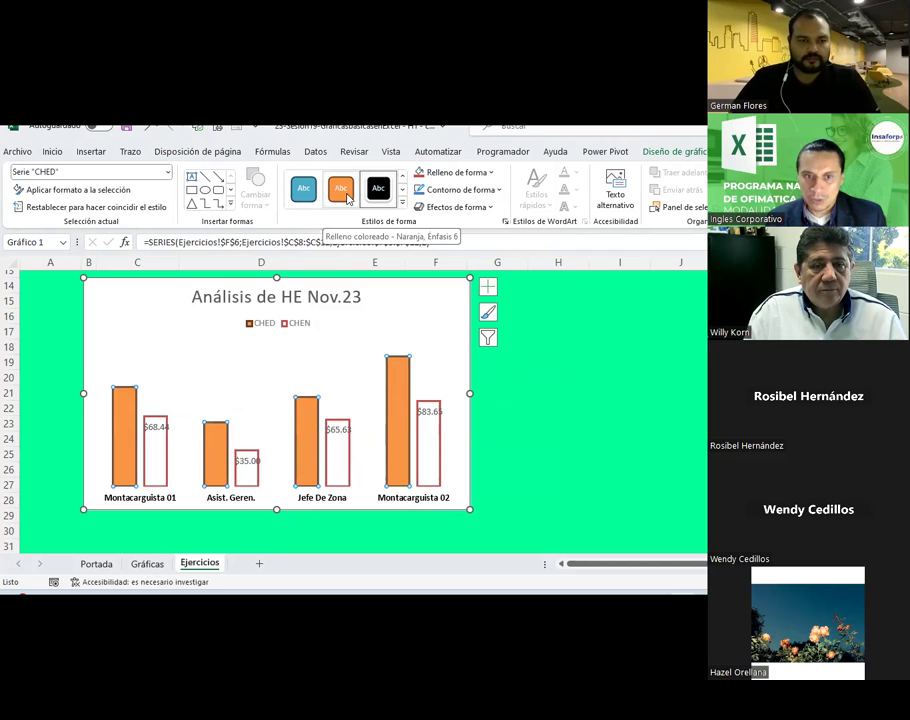
{"action": "left_click", "coordinate": [402, 205]}
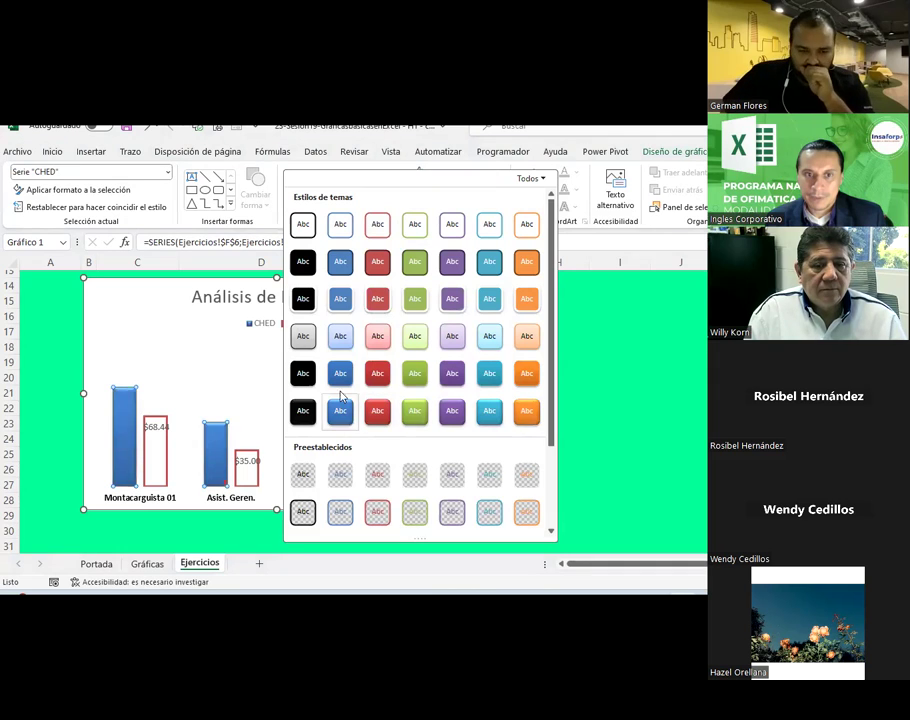
{"action": "left_click", "coordinate": [459, 297]}
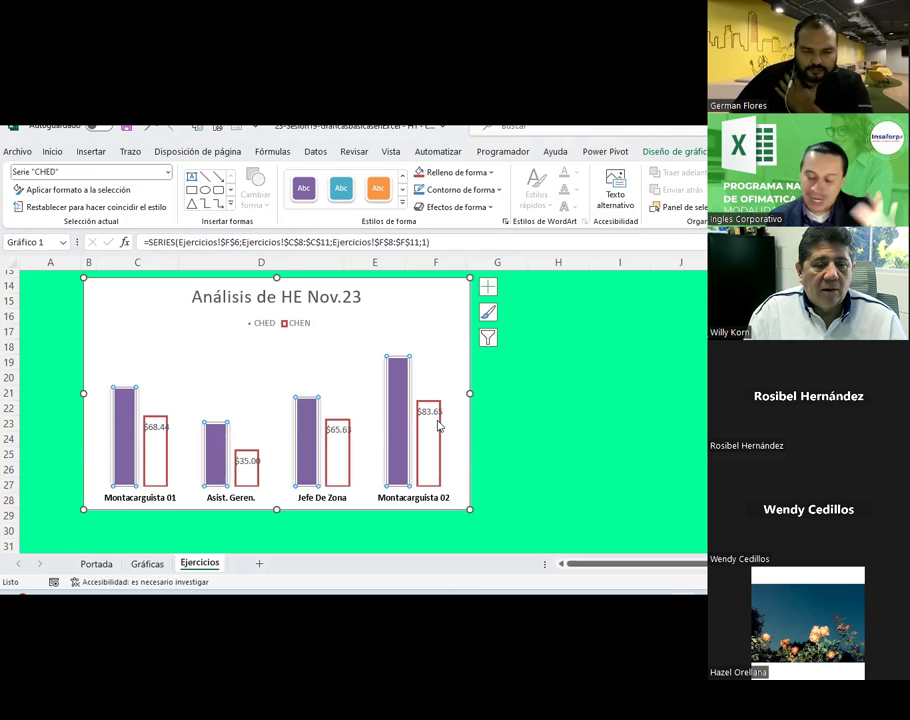
{"action": "left_click", "coordinate": [555, 442]}
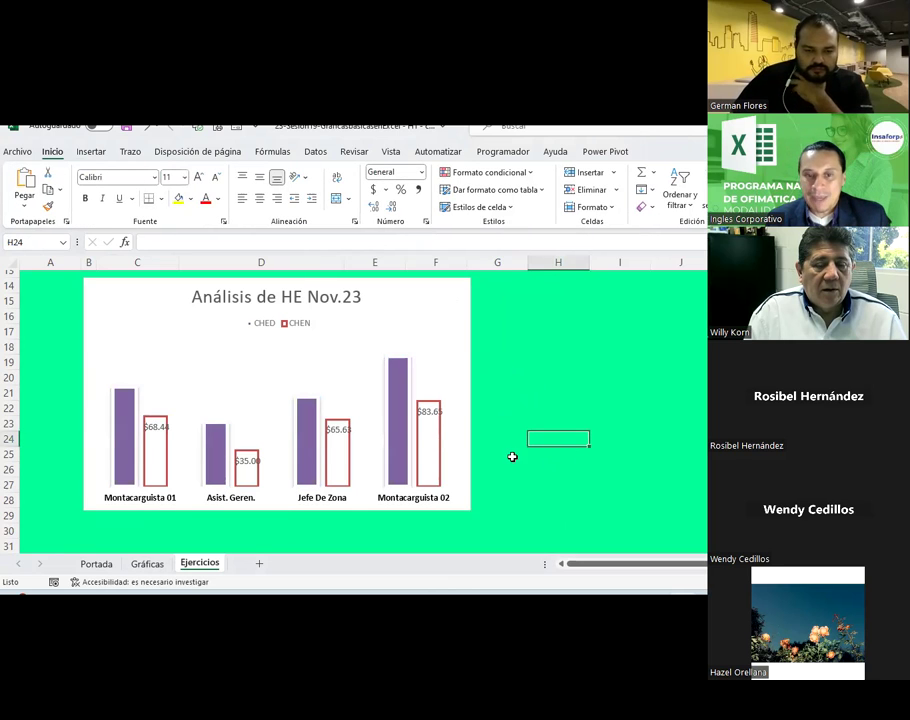
- Add a red outline to the CHED bars
{"action": "left_click", "coordinate": [407, 372]}
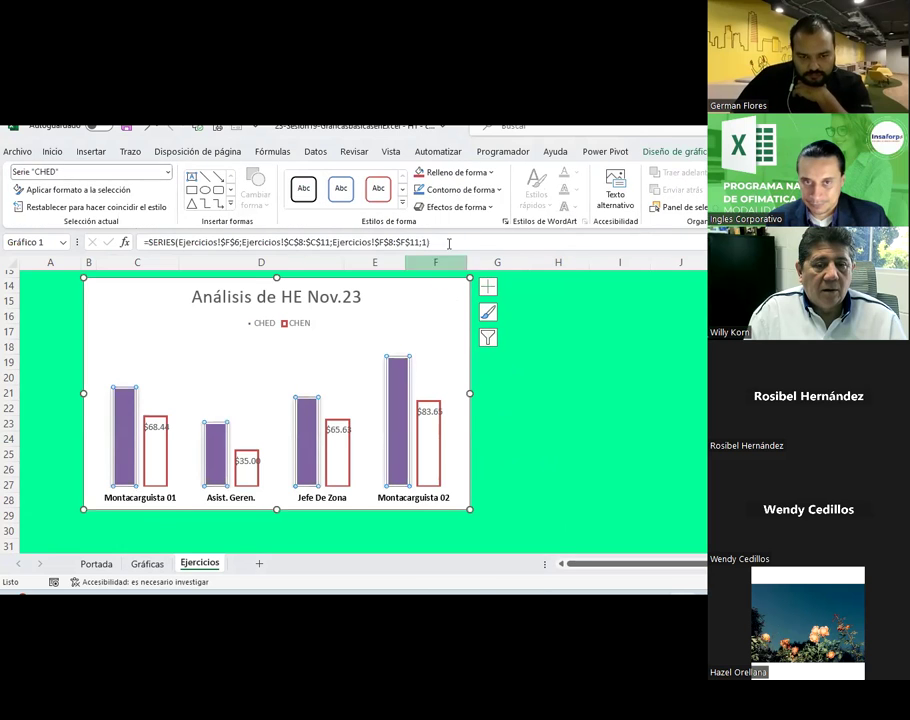
{"action": "left_click", "coordinate": [493, 190]}
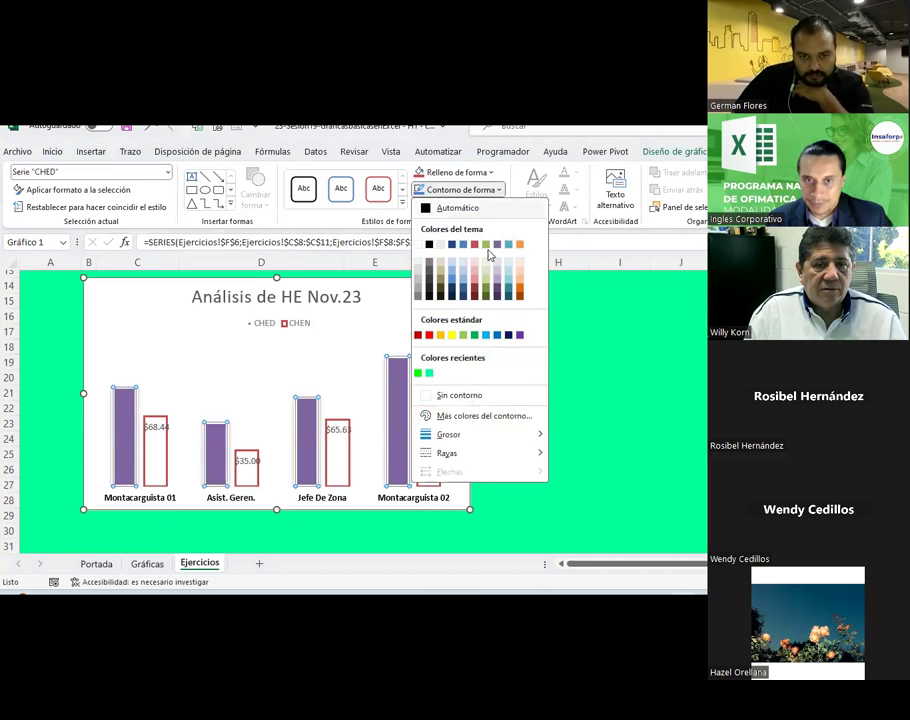
{"action": "left_click", "coordinate": [424, 335]}
{"action": "mouse_move", "coordinate": [398, 390]}
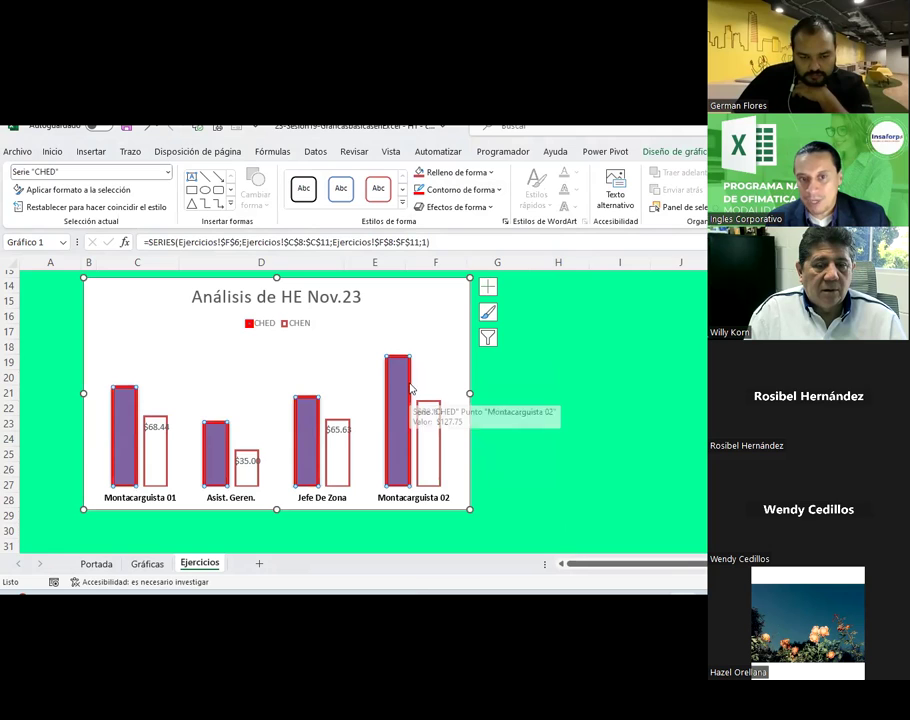
{"action": "left_click", "coordinate": [410, 373]}
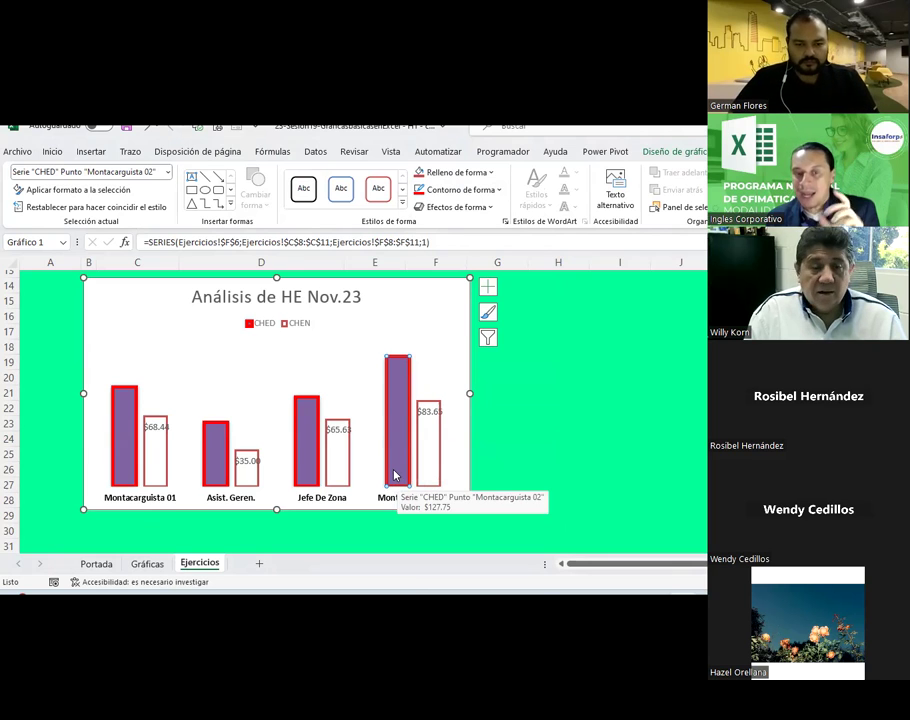
{"action": "left_click", "coordinate": [338, 193]}
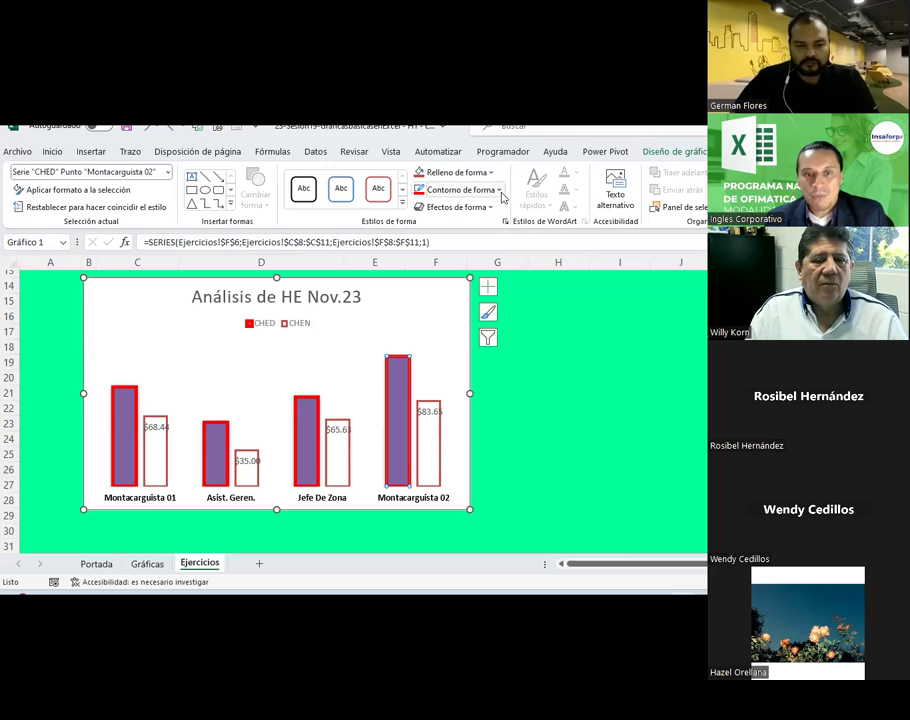
{"action": "left_click", "coordinate": [550, 392]}
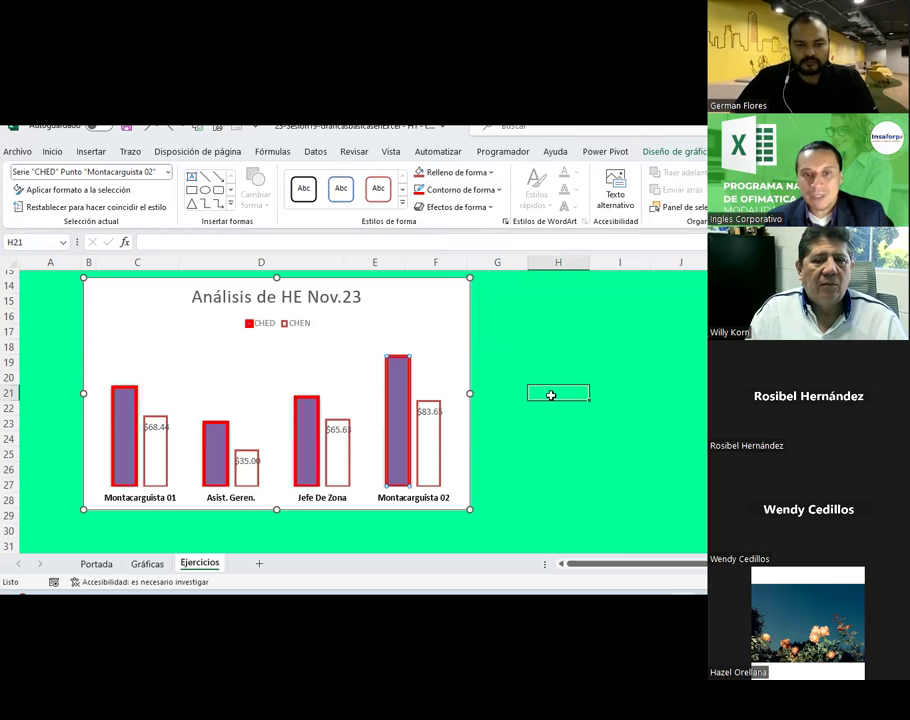
- Give the CHEN data labels a light fill, red font colour and bold text
{"action": "left_click", "coordinate": [340, 428]}
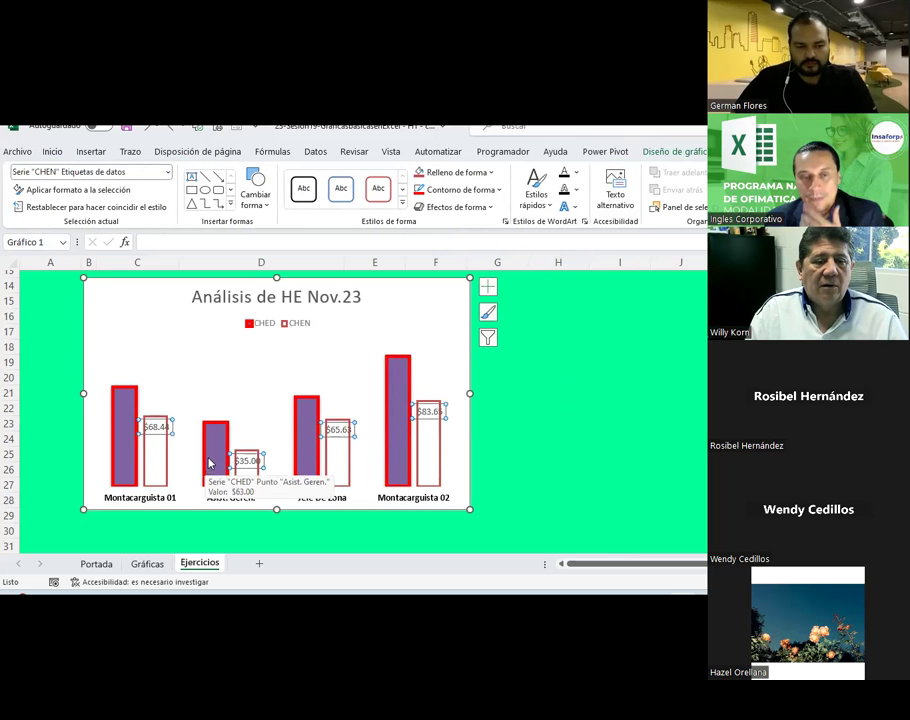
{"action": "left_click", "coordinate": [50, 151]}
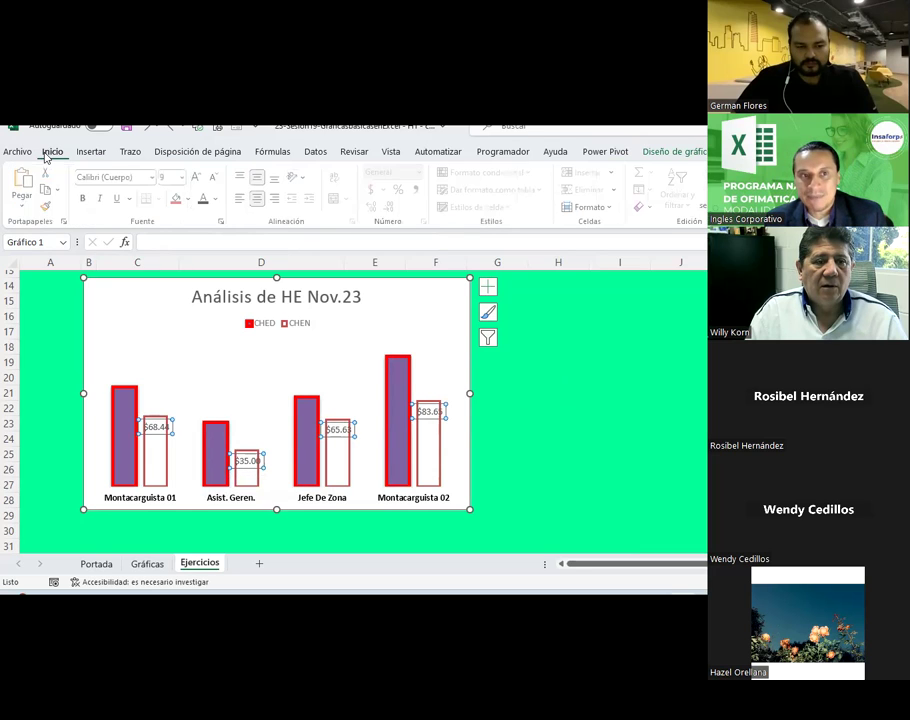
{"action": "left_click", "coordinate": [190, 200]}
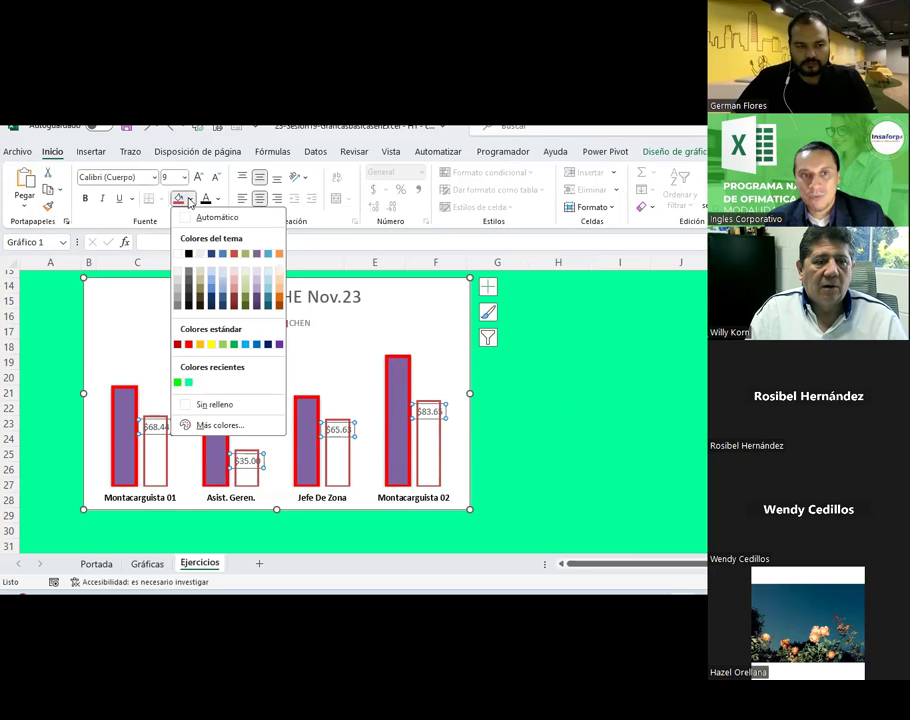
{"action": "left_click", "coordinate": [201, 257]}
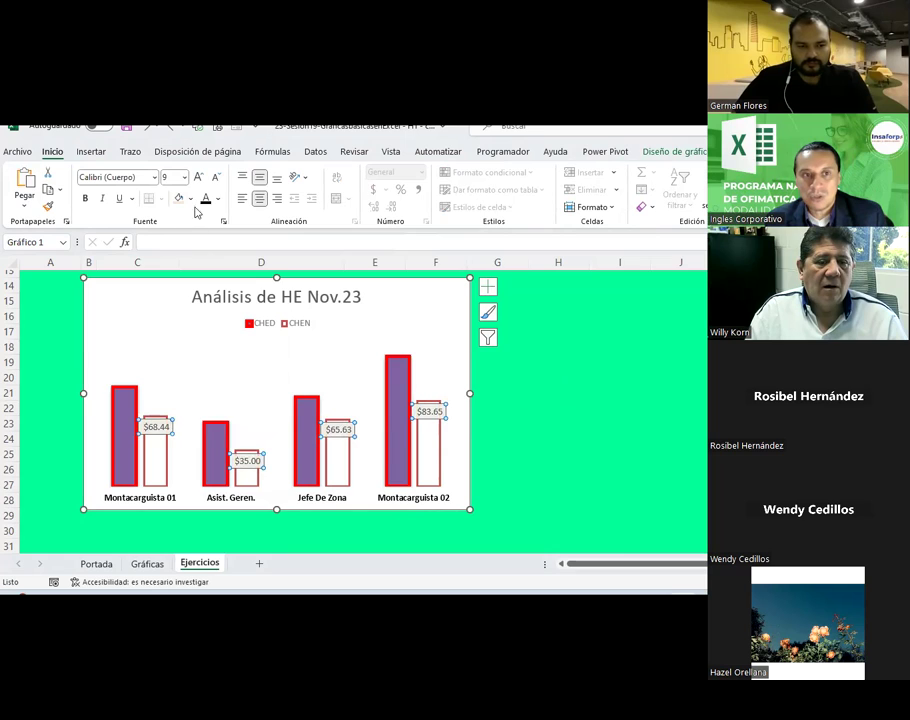
{"action": "left_click", "coordinate": [214, 200]}
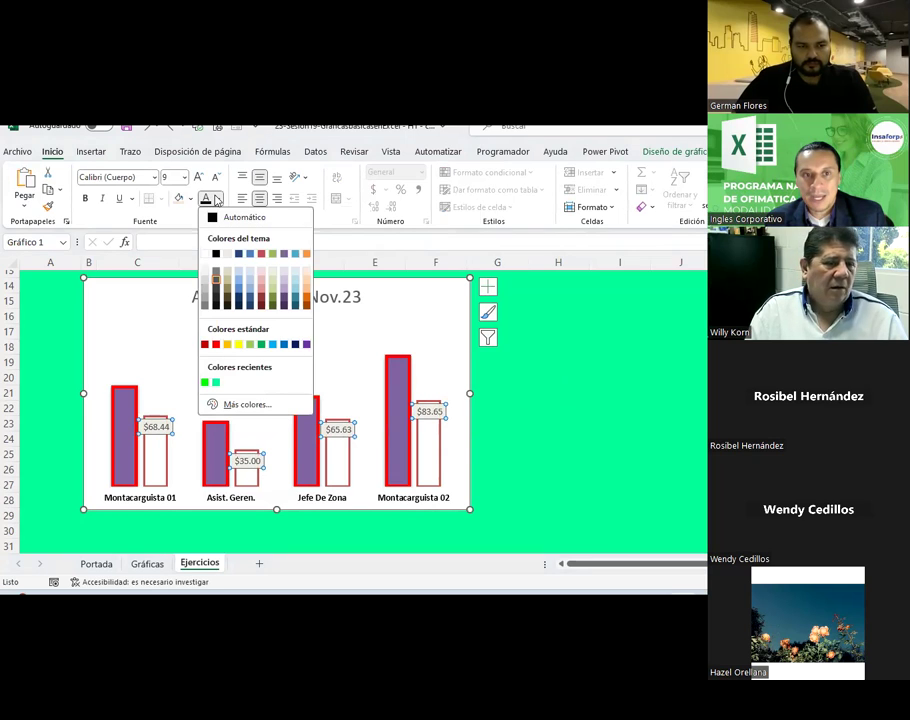
{"action": "left_click", "coordinate": [204, 345]}
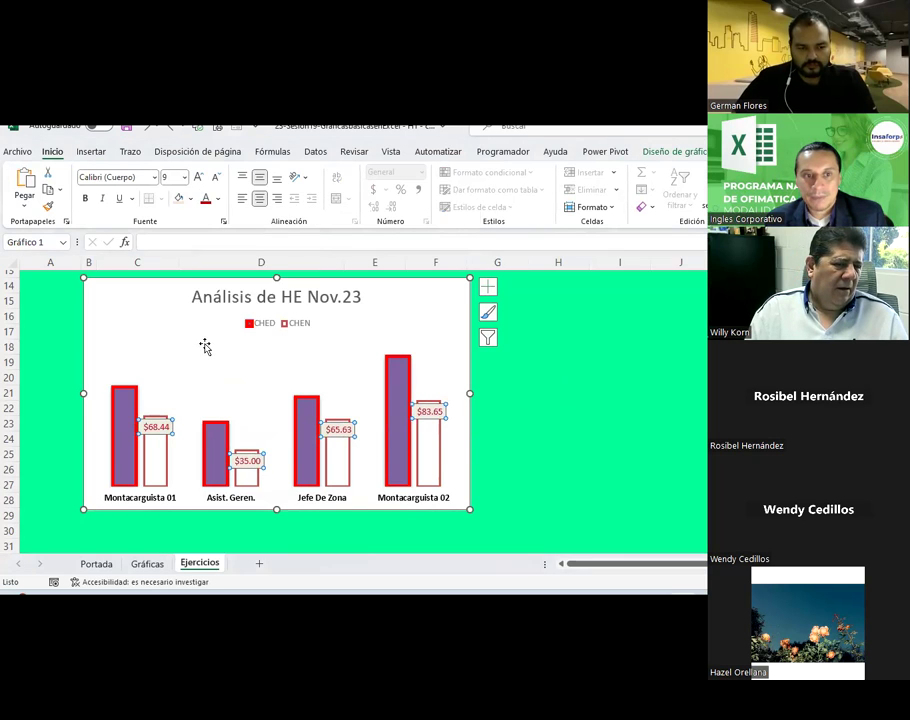
{"action": "left_click", "coordinate": [86, 200]}
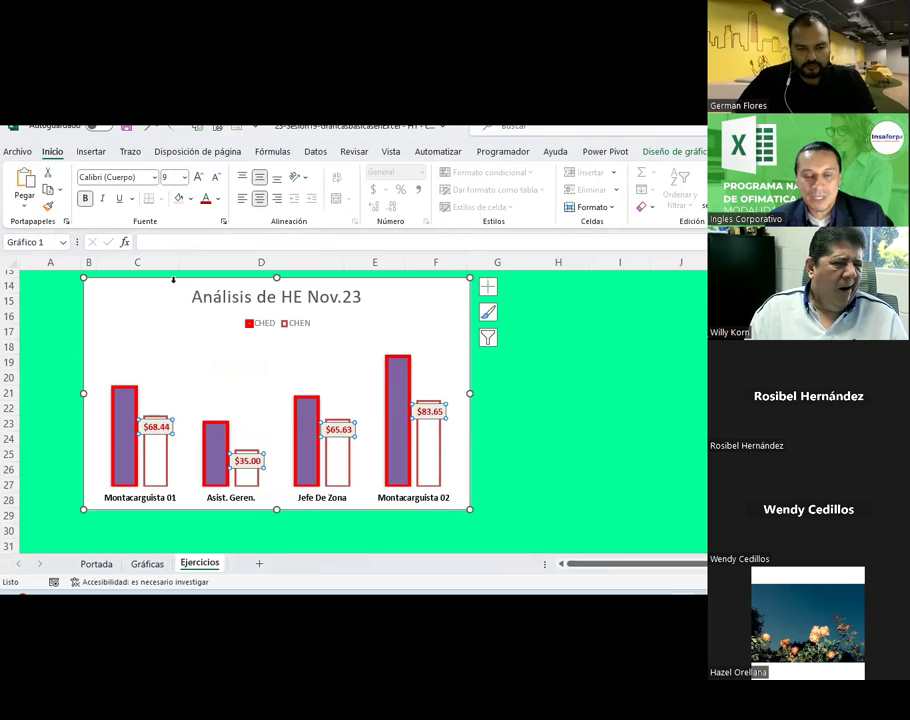
{"action": "left_click", "coordinate": [591, 422]}
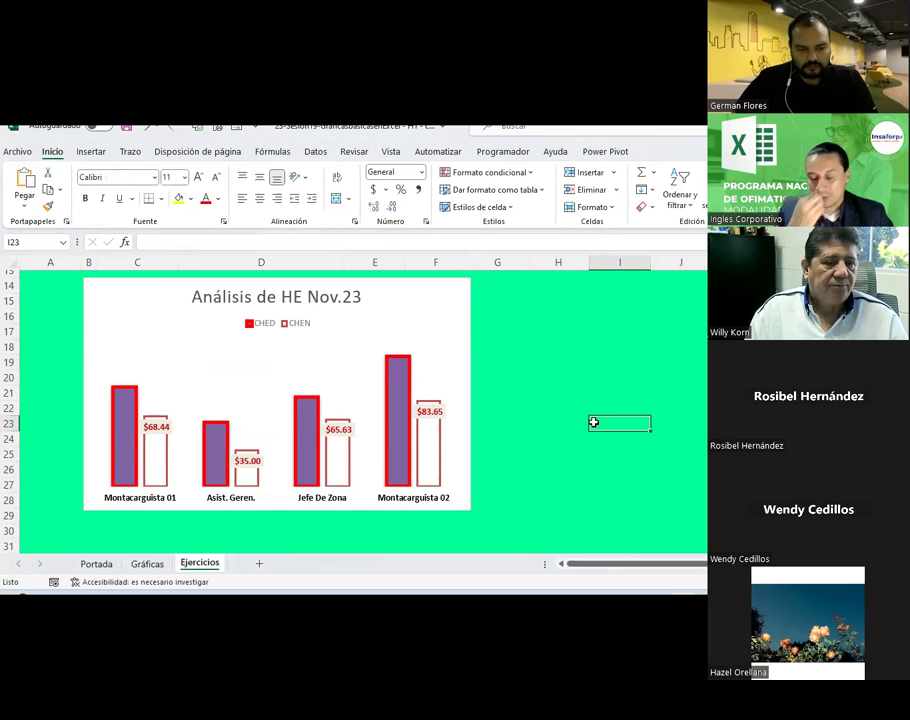
{"action": "left_click", "coordinate": [408, 371]}
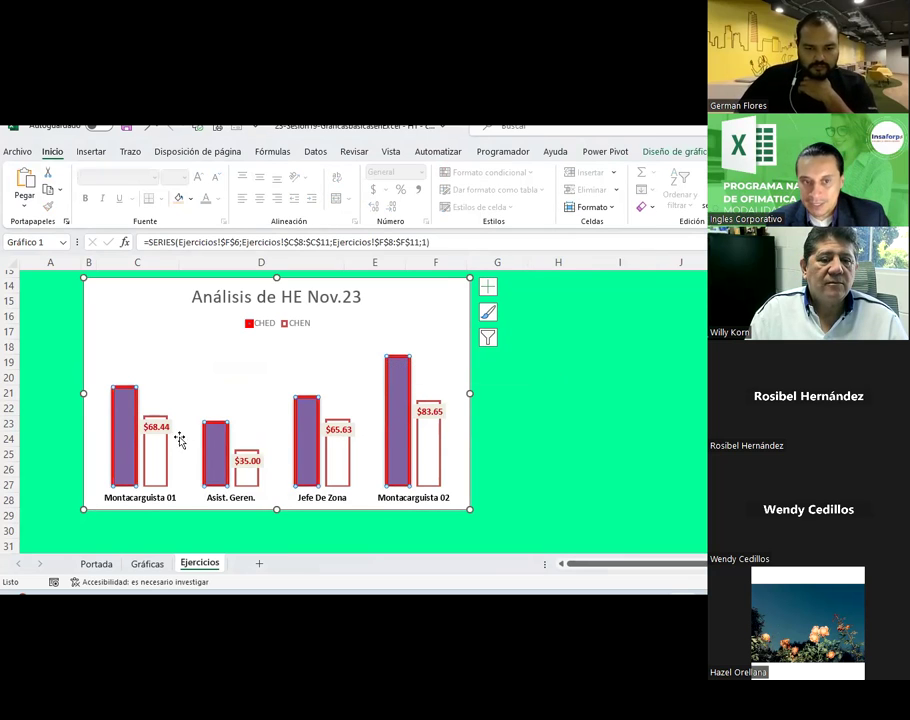
- Add data labels to the CHED bars, positioned at Inside End
{"action": "left_click", "coordinate": [701, 153]}
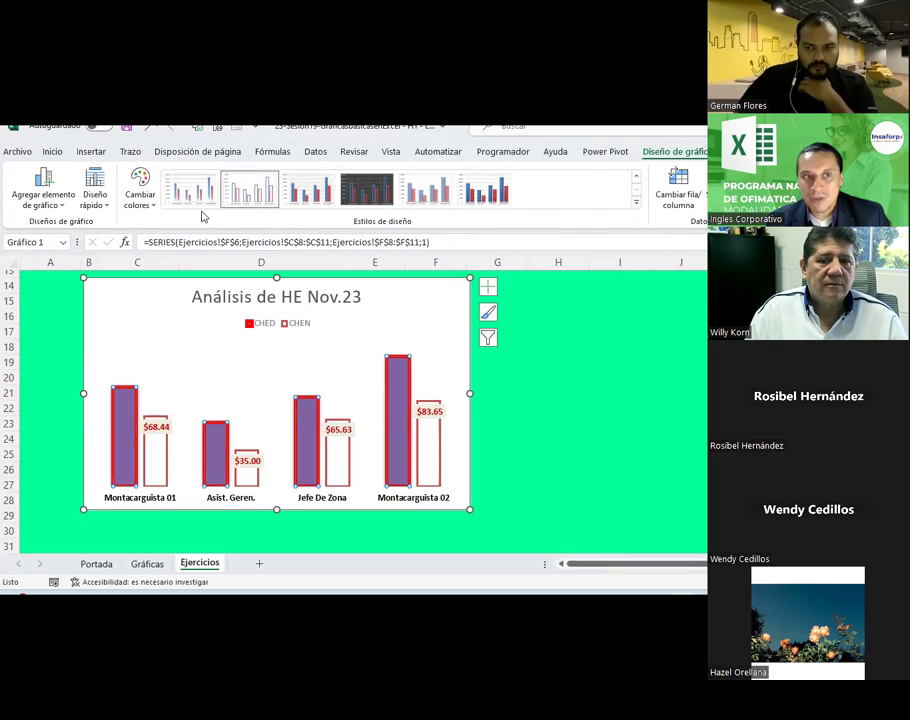
{"action": "left_click", "coordinate": [59, 205]}
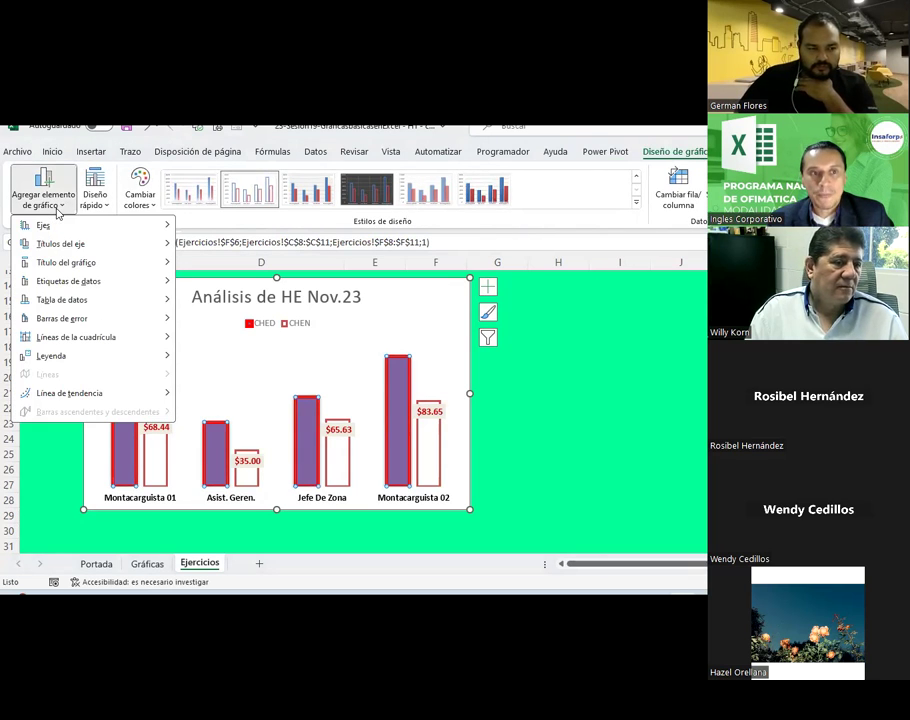
{"action": "mouse_move", "coordinate": [68, 281]}
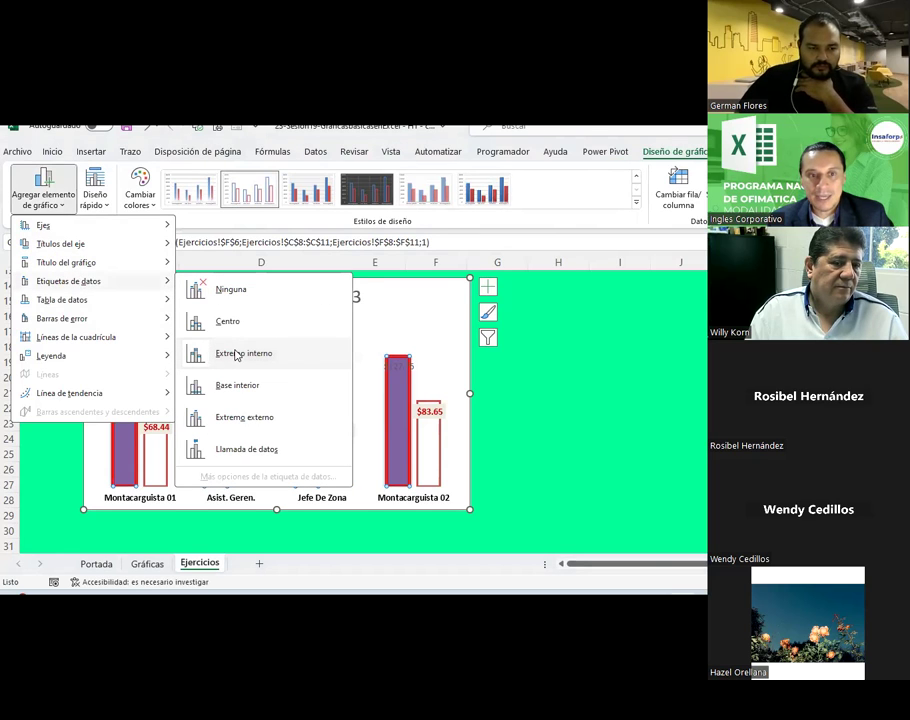
{"action": "left_click", "coordinate": [226, 320]}
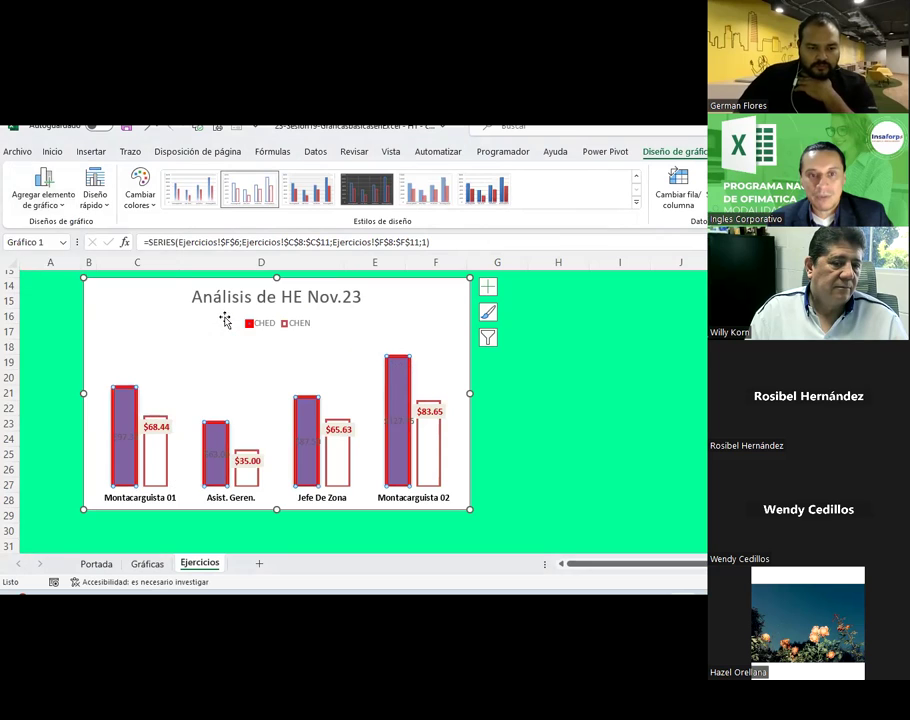
{"action": "left_click", "coordinate": [62, 200]}
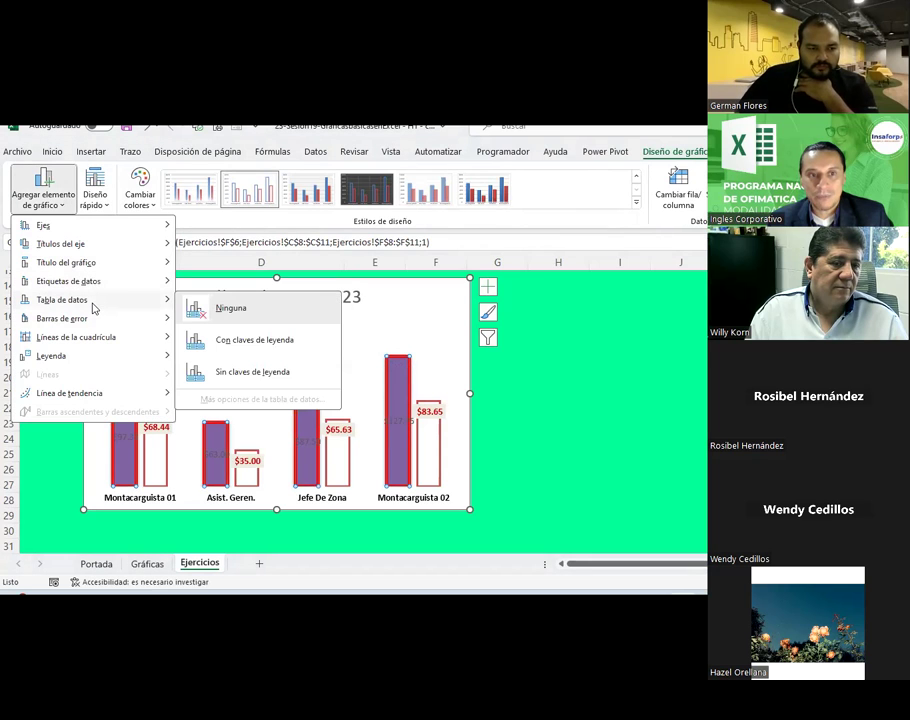
{"action": "mouse_move", "coordinate": [68, 281]}
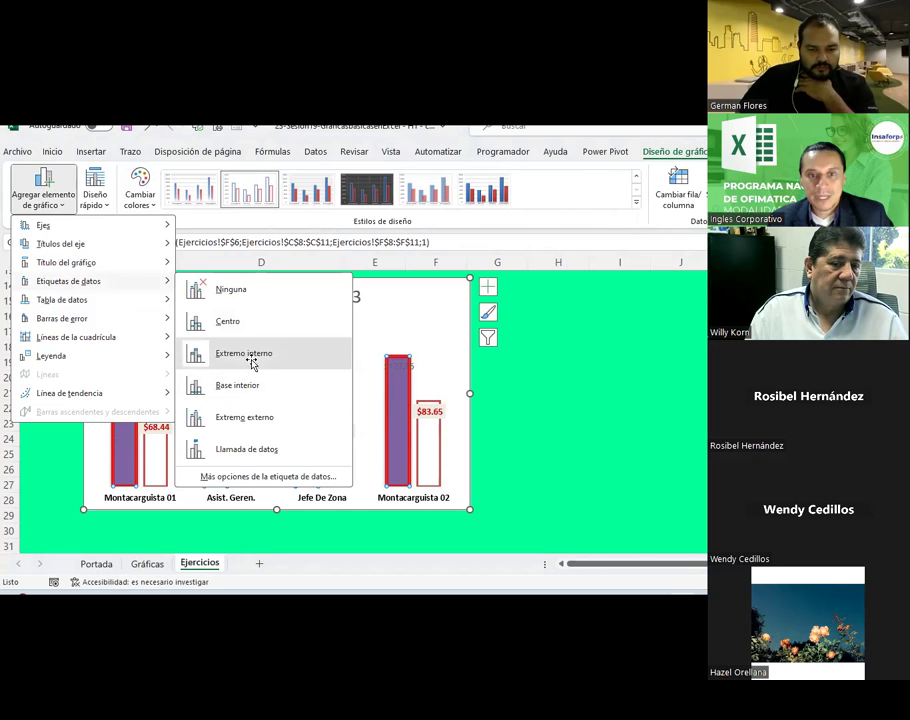
{"action": "left_click", "coordinate": [252, 358]}
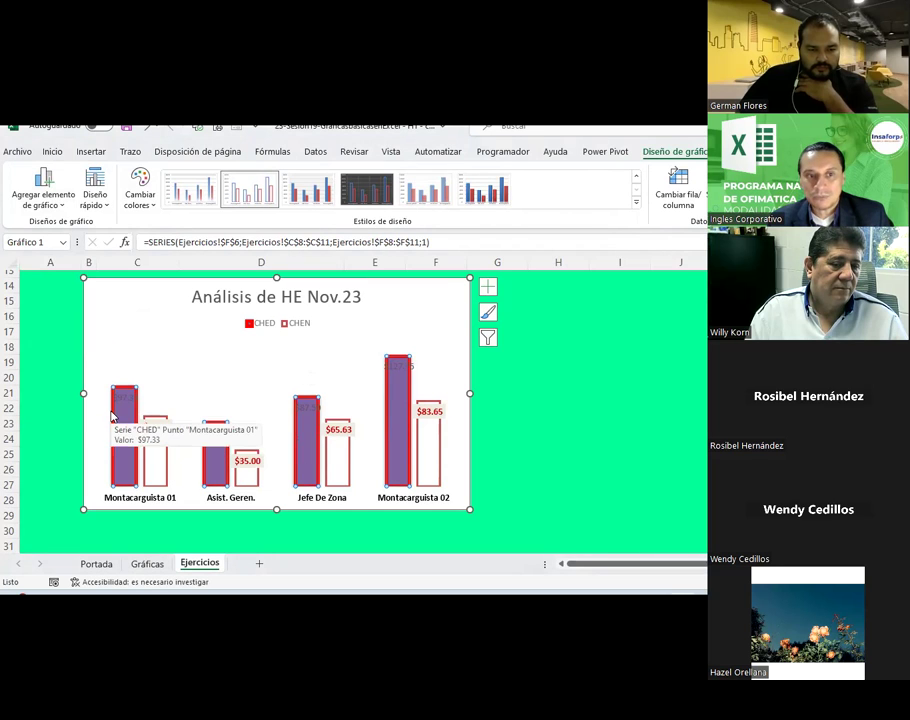
- Give the CHED data labels no fill and a dark blue font colour
{"action": "left_click", "coordinate": [52, 152]}
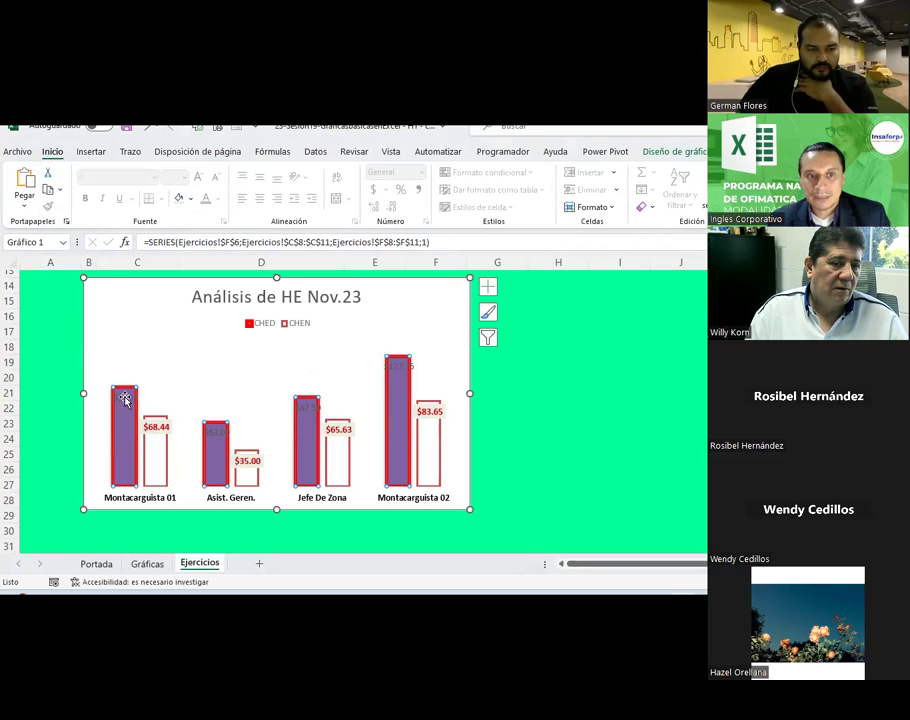
{"action": "left_click", "coordinate": [124, 399]}
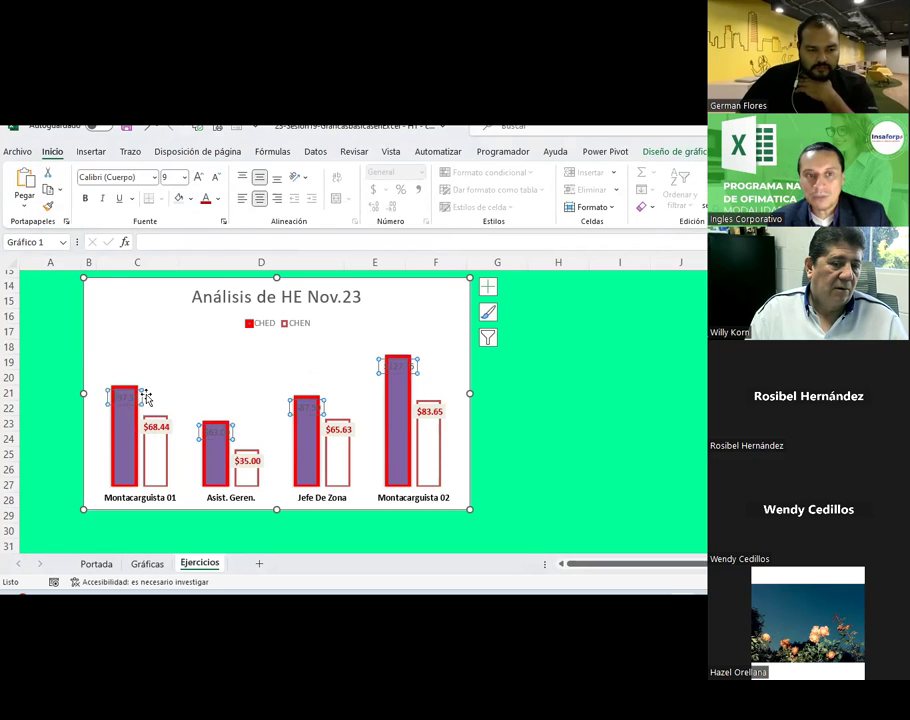
{"action": "left_click", "coordinate": [176, 200]}
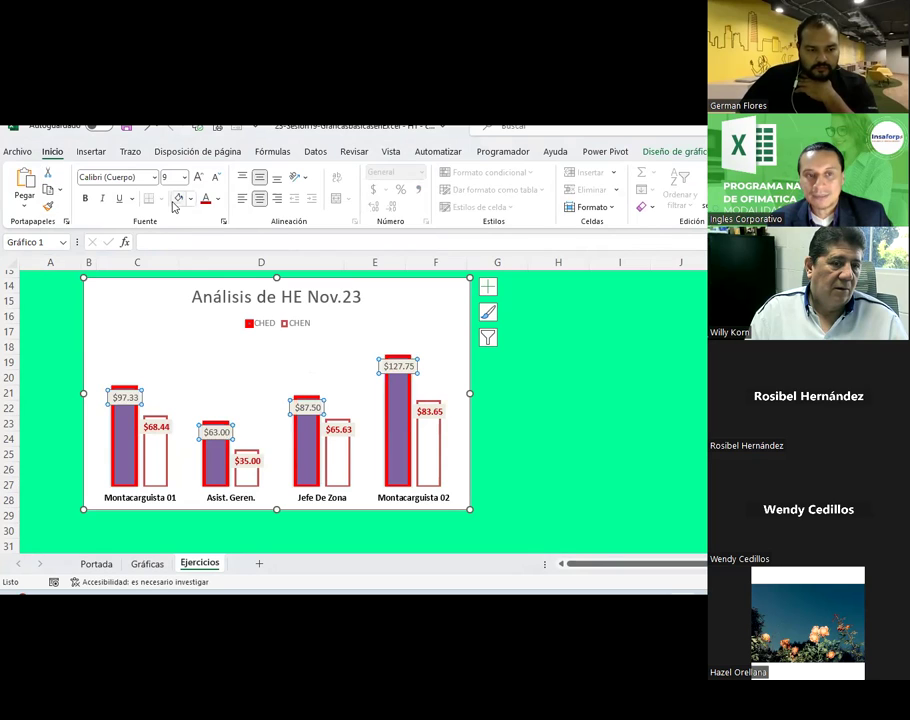
{"action": "left_click", "coordinate": [218, 199]}
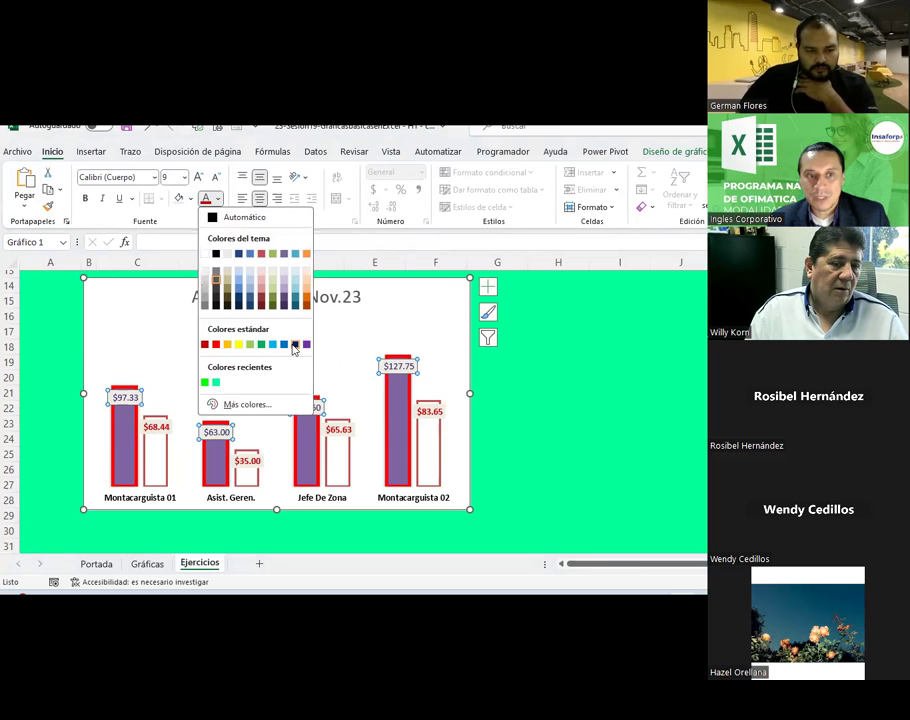
{"action": "left_click", "coordinate": [294, 345]}
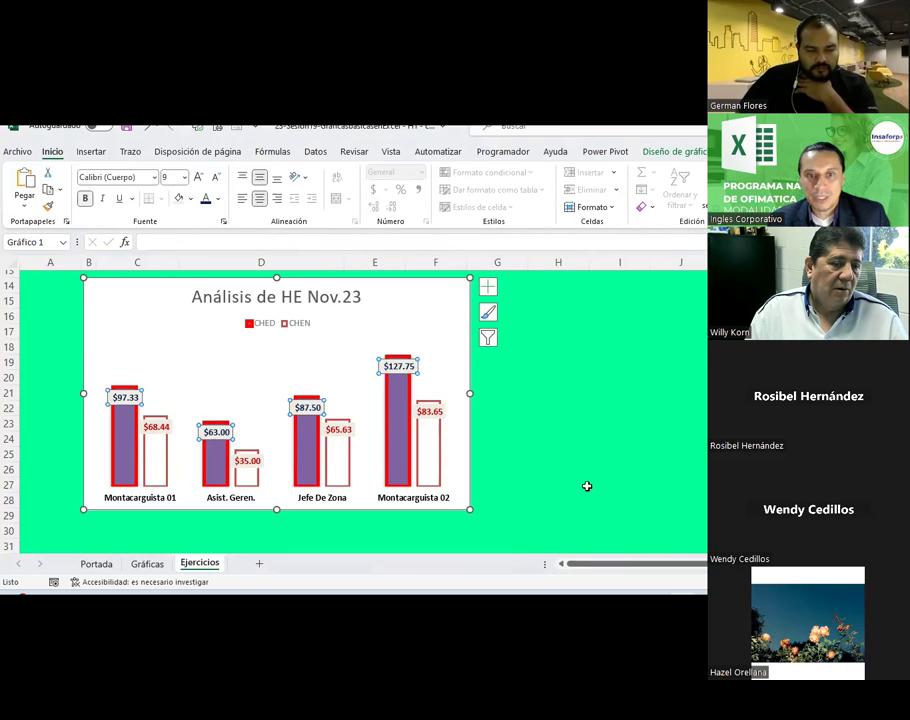
{"action": "left_click", "coordinate": [646, 437]}
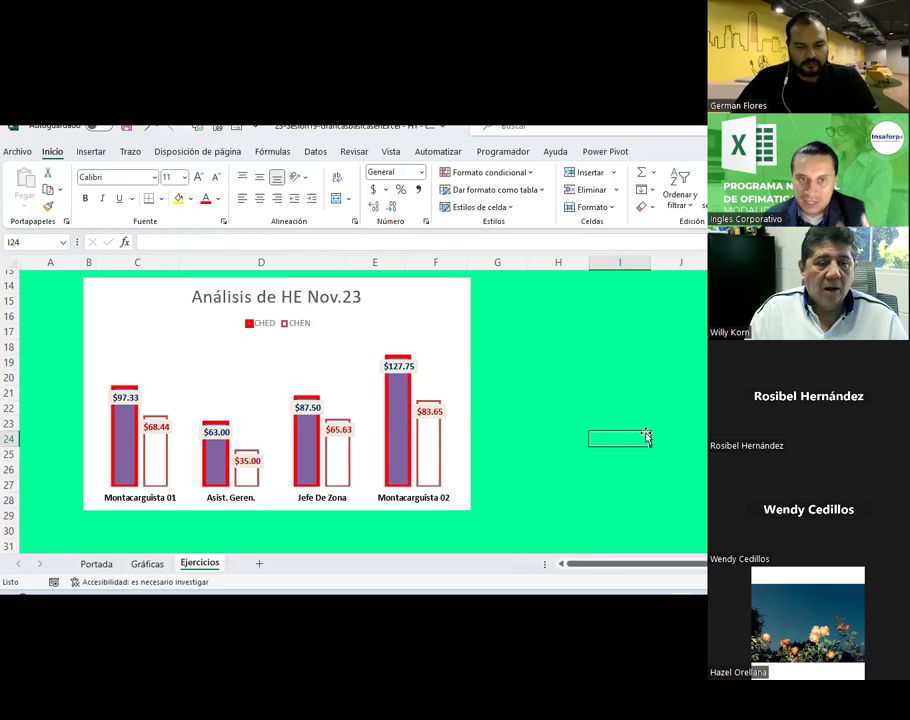
- Make the 'Análisis de HE Nov.23' title bold with dark blue text, and select the legend
{"action": "left_click", "coordinate": [350, 303]}
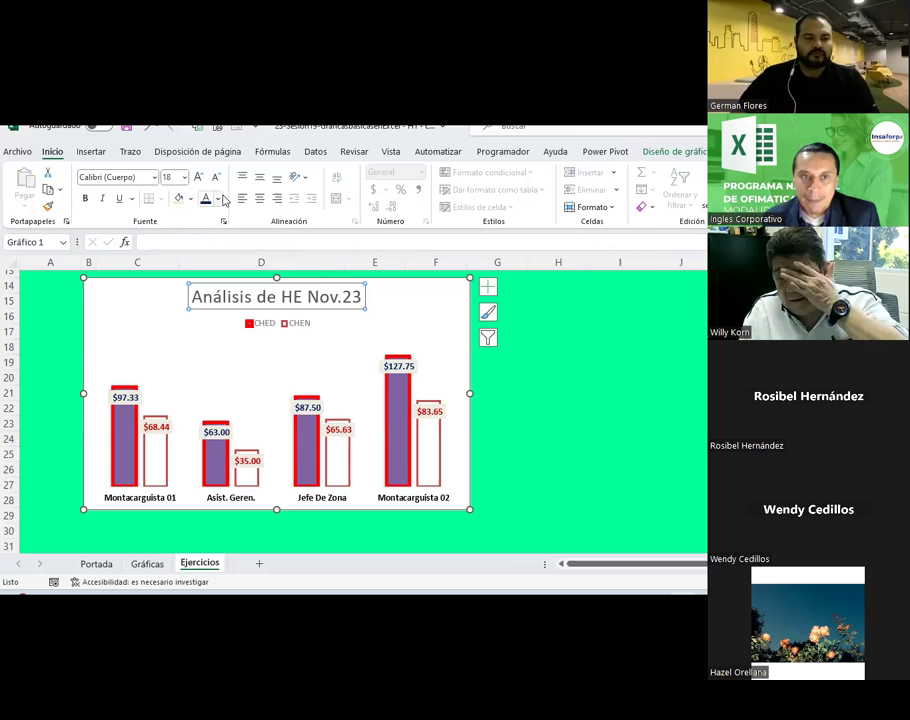
{"action": "left_click", "coordinate": [220, 199]}
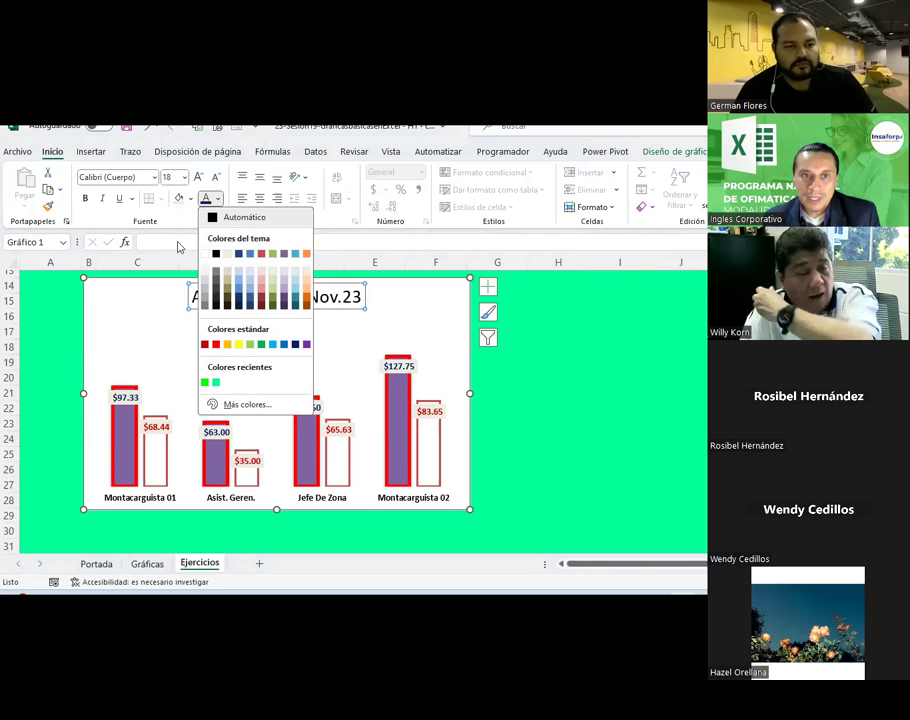
{"action": "left_click", "coordinate": [85, 198]}
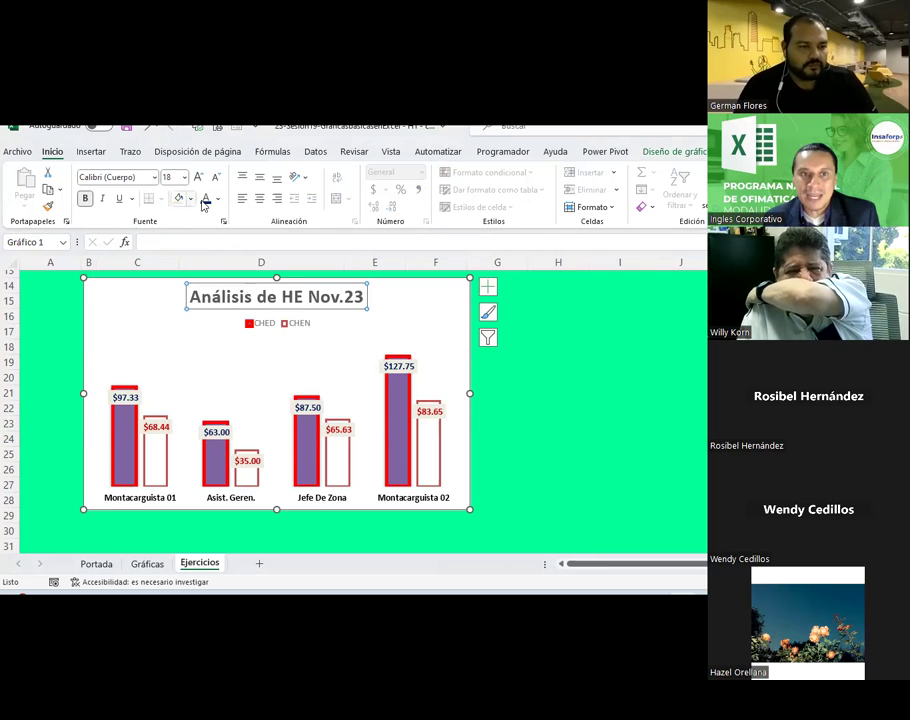
{"action": "left_click", "coordinate": [621, 375]}
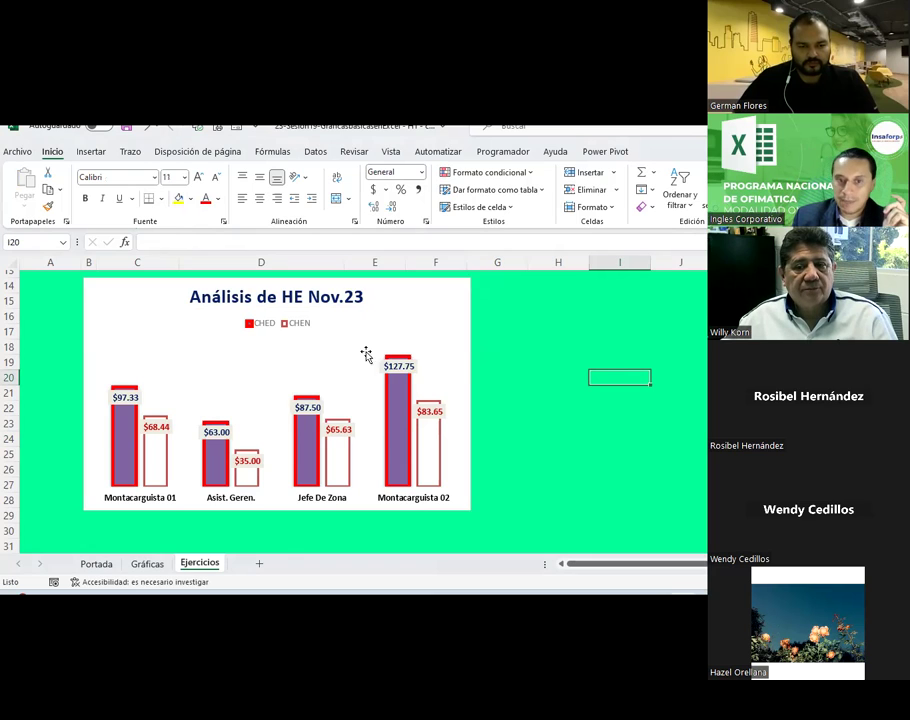
{"action": "left_click", "coordinate": [264, 325]}
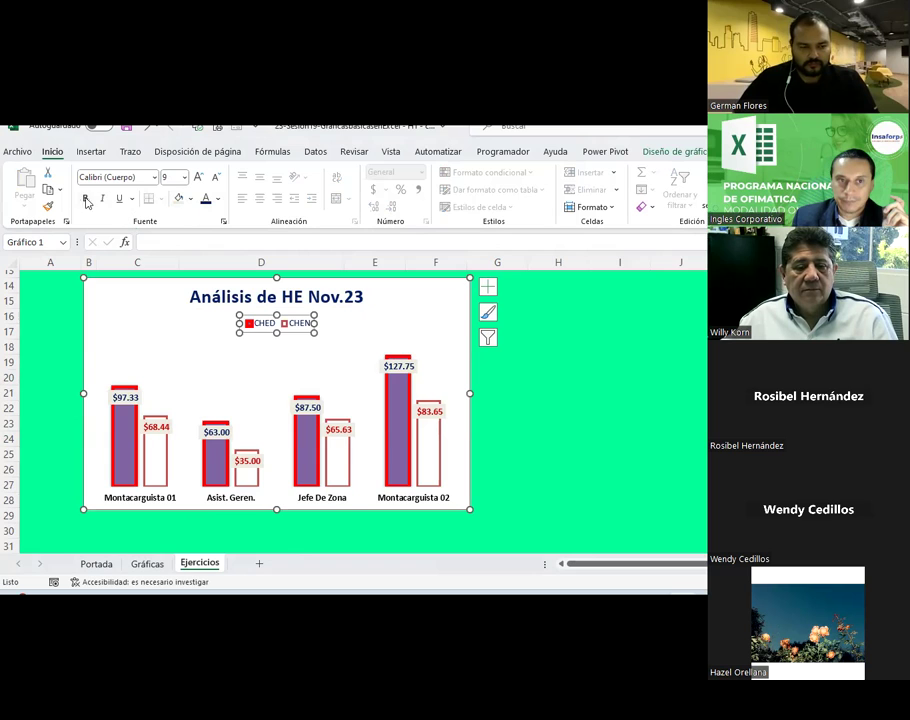
{"action": "left_click", "coordinate": [632, 379]}
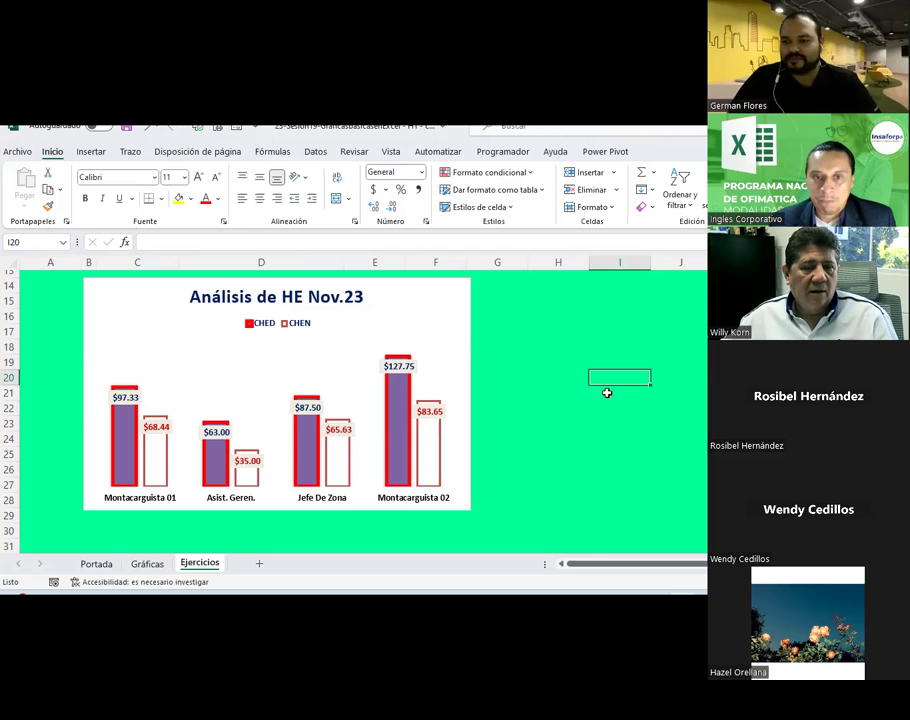
{"action": "left_click", "coordinate": [462, 300]}
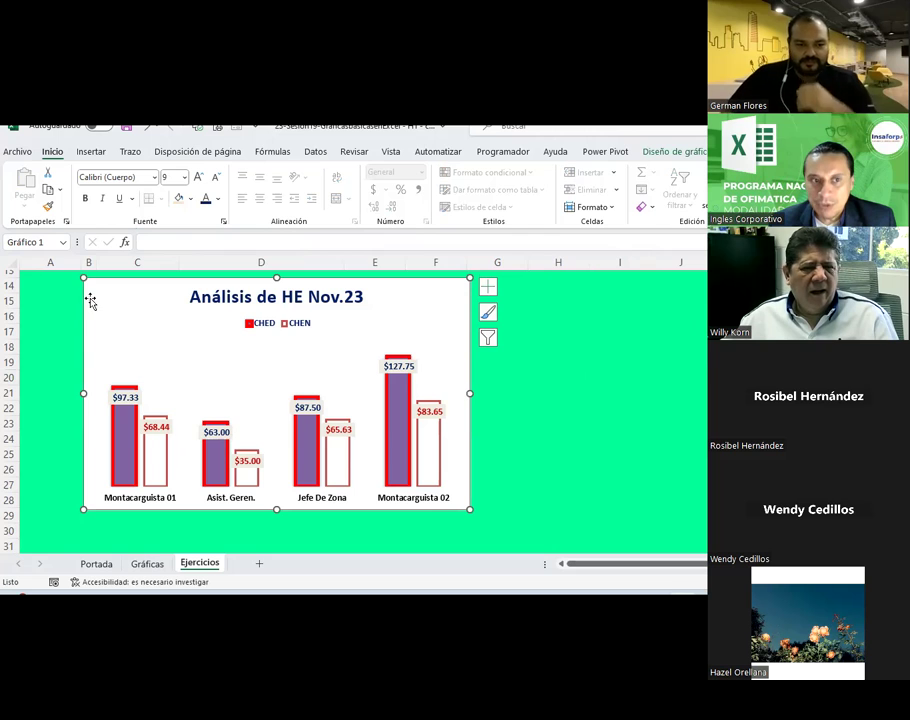
- In Select Data, add a new series named from the CTHE header
{"action": "left_click", "coordinate": [697, 152]}
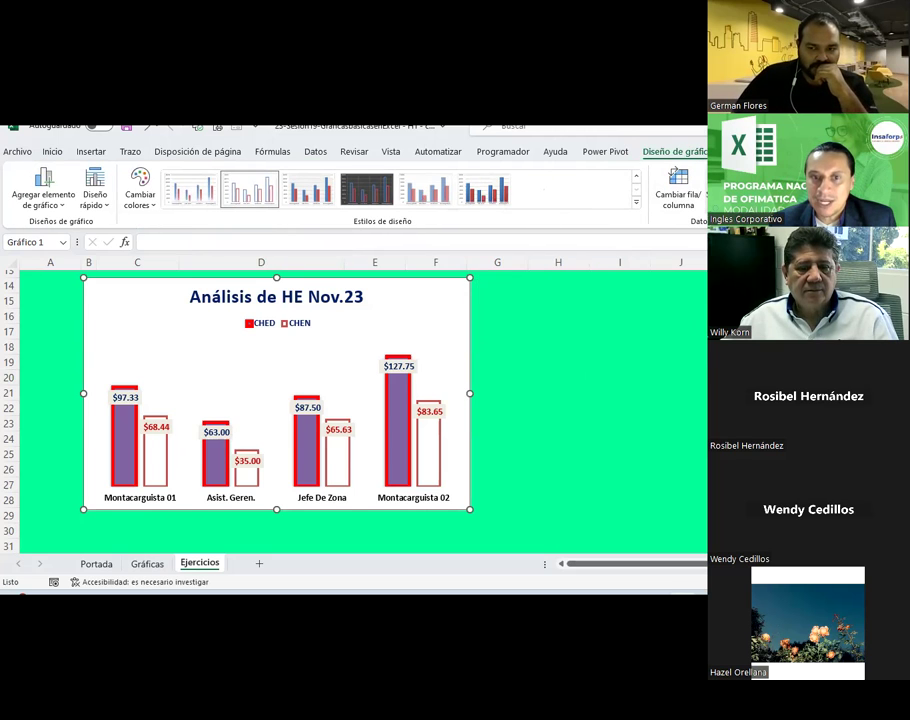
{"action": "left_click", "coordinate": [735, 188]}
{"action": "left_click", "coordinate": [350, 335]}
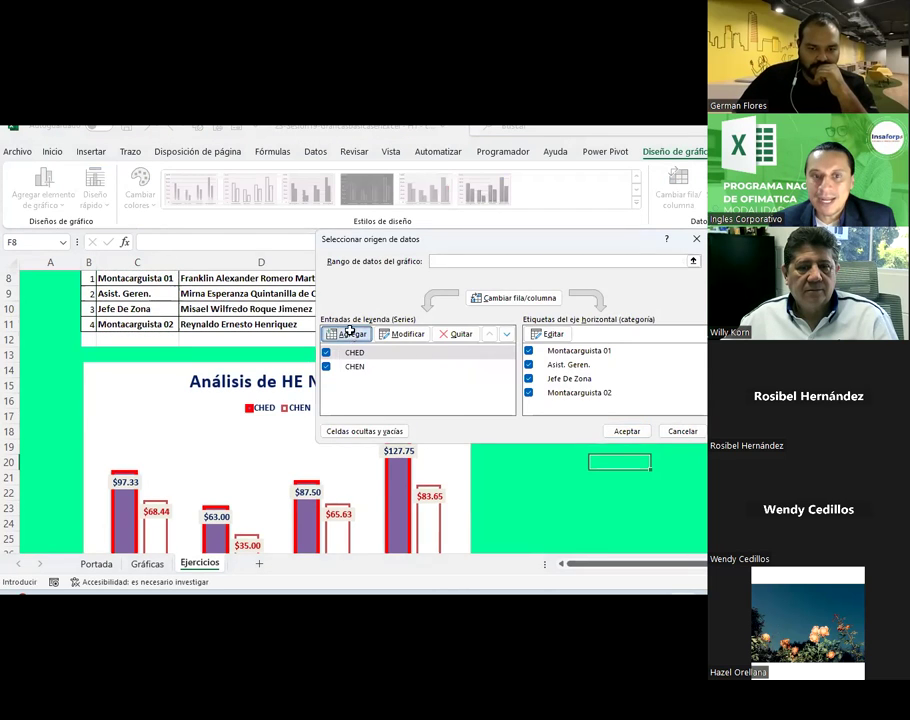
{"action": "scroll", "coordinate": [592, 405], "scroll_direction": "up", "scroll_amount": 3}
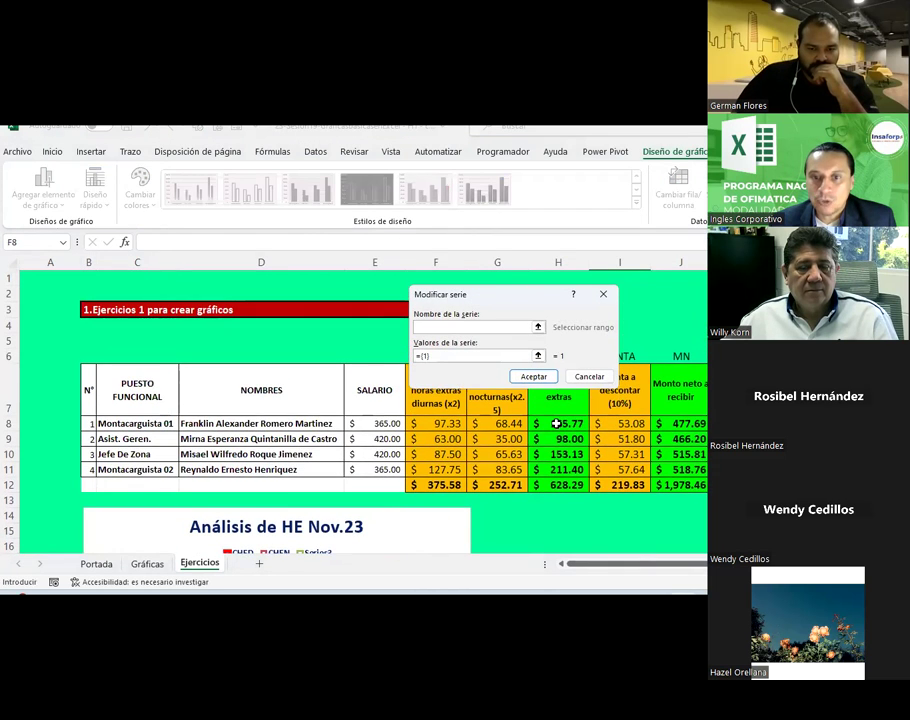
{"action": "left_click_drag", "start_coordinate": [557, 423], "coordinate": [549, 469]}
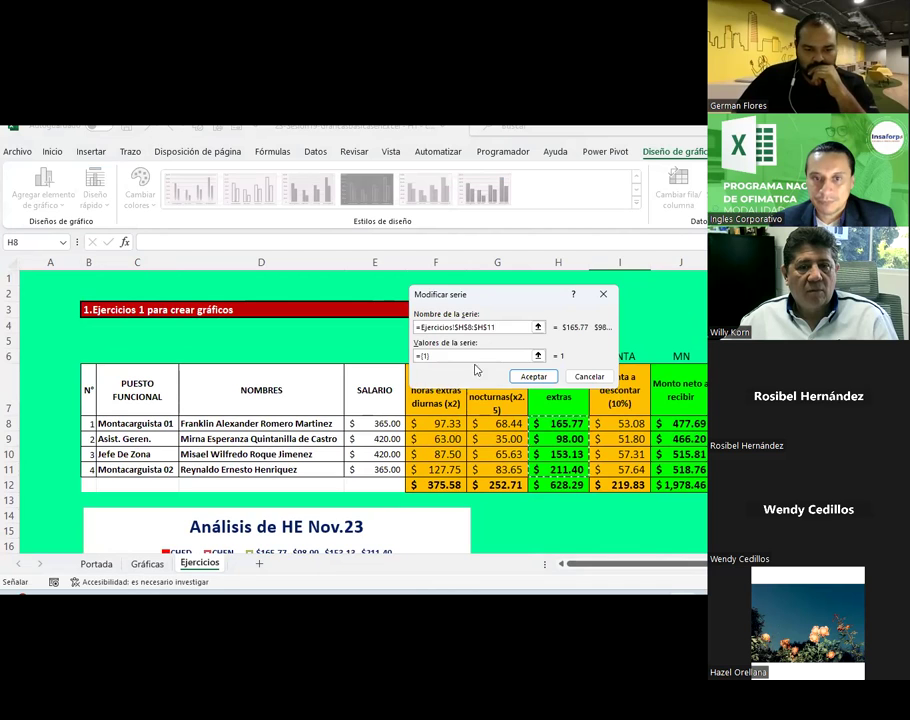
{"action": "left_click_drag", "start_coordinate": [510, 327], "coordinate": [327, 330]}
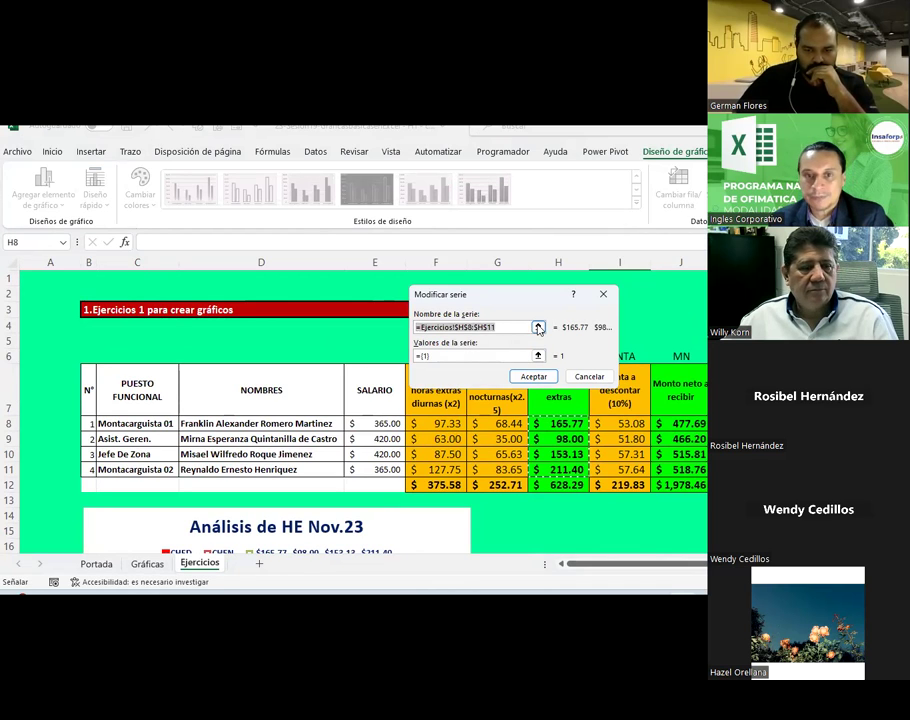
{"action": "left_click", "coordinate": [538, 327]}
{"action": "left_click", "coordinate": [562, 354]}
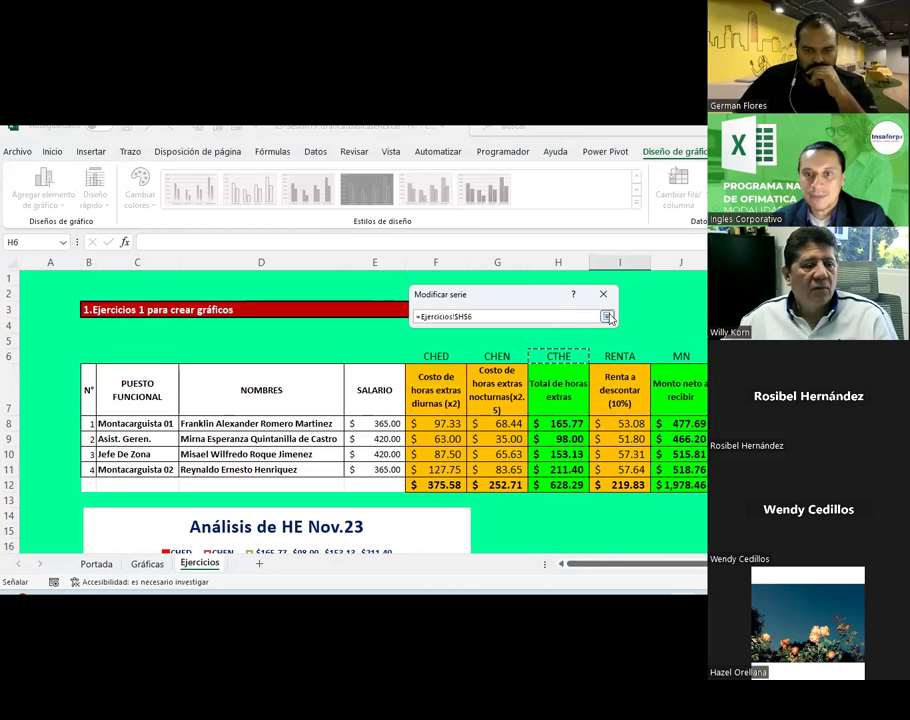
{"action": "left_click", "coordinate": [607, 317]}
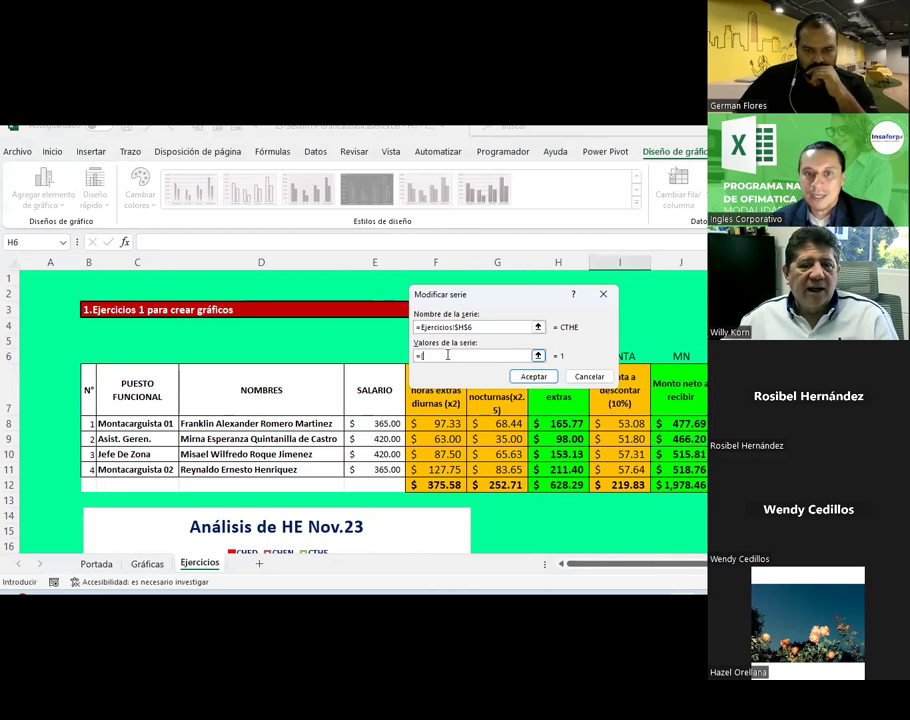
{"action": "left_click", "coordinate": [555, 380]}
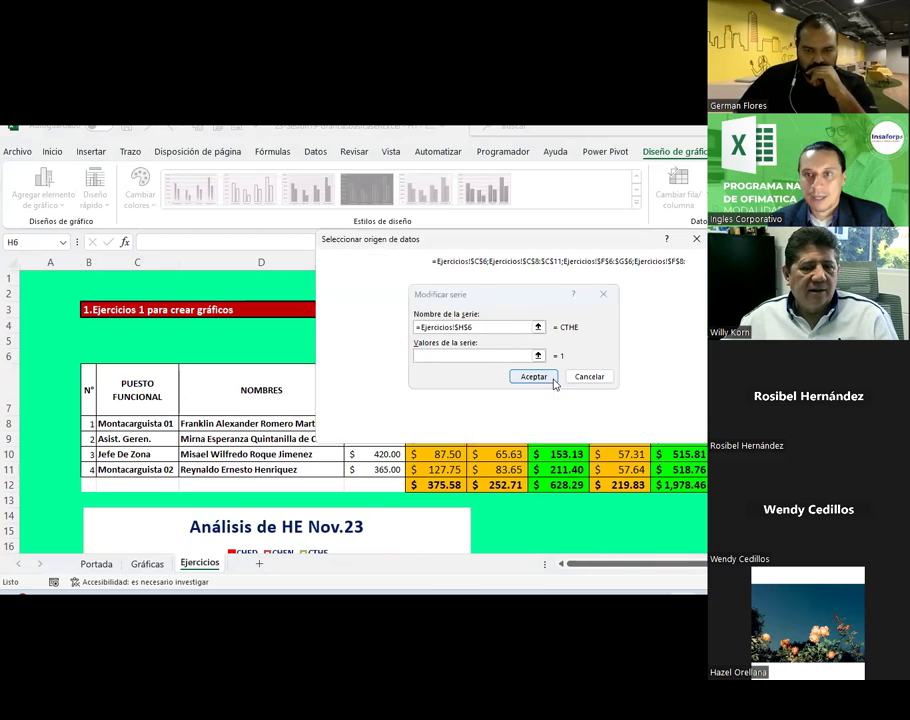
{"action": "key", "text": "Return"}
{"action": "scroll", "coordinate": [432, 440], "scroll_direction": "down", "scroll_amount": 2}
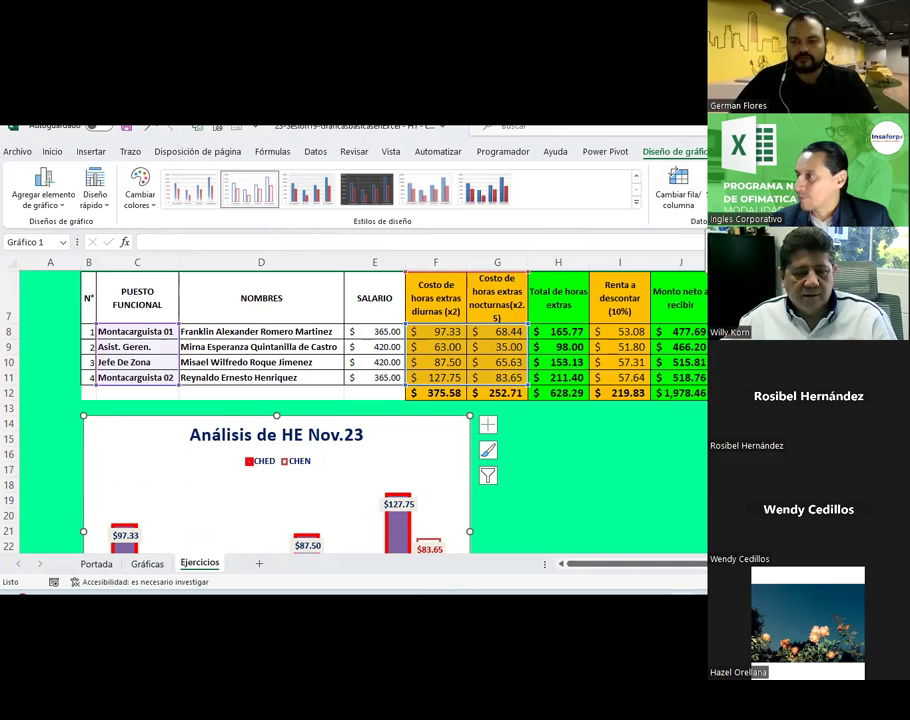
- Add the CTHE series with name H6 and values H8:H11, and confirm the data source
{"action": "left_click", "coordinate": [700, 190]}
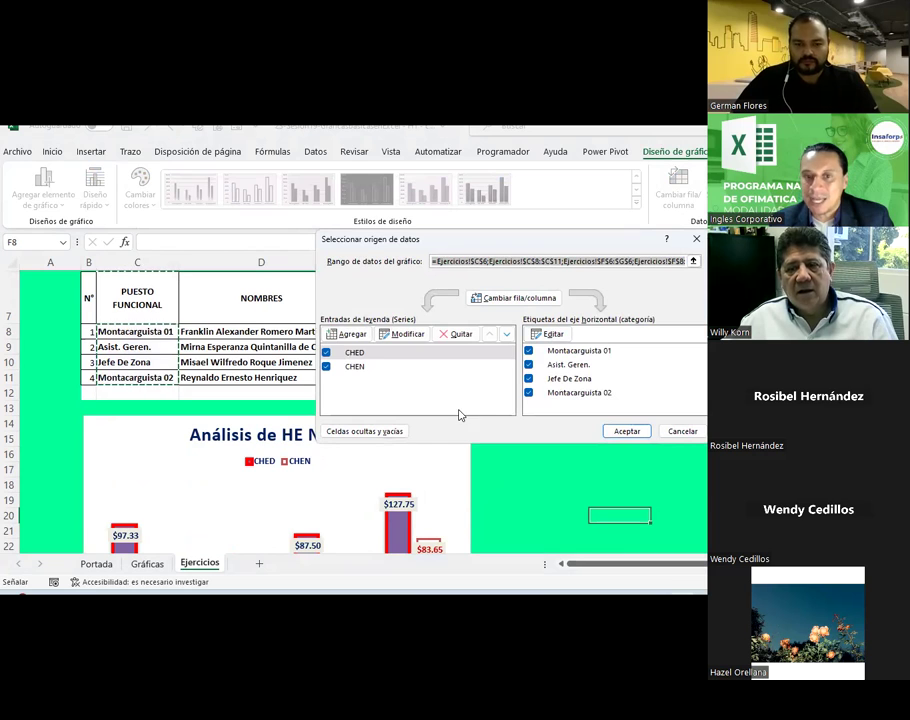
{"action": "left_click", "coordinate": [347, 334]}
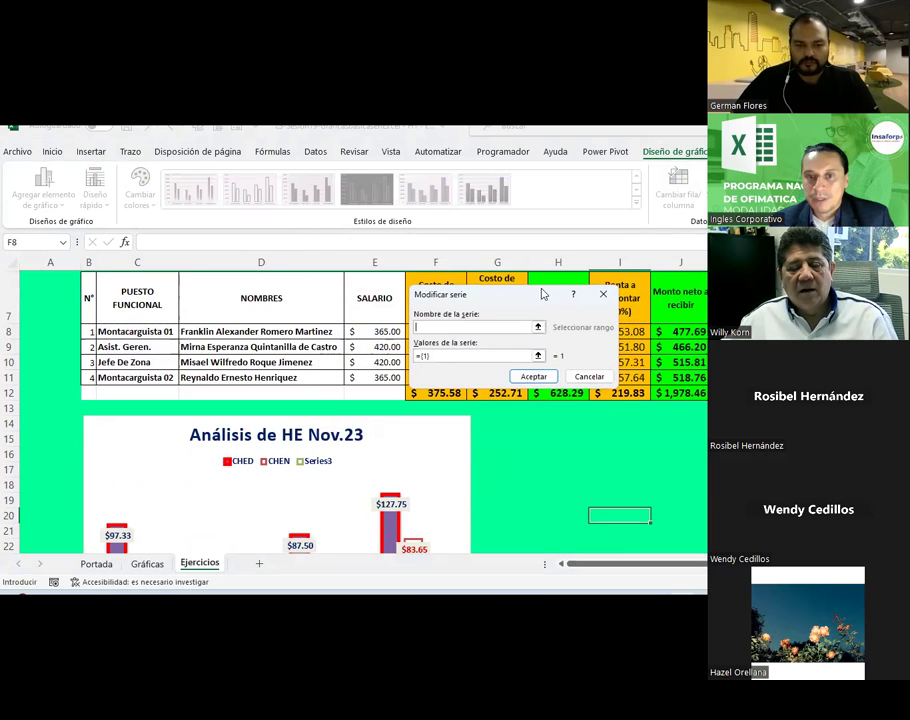
{"action": "scroll", "coordinate": [550, 315], "scroll_direction": "up", "scroll_amount": 2}
{"action": "left_click_drag", "start_coordinate": [542, 308], "coordinate": [391, 321]}
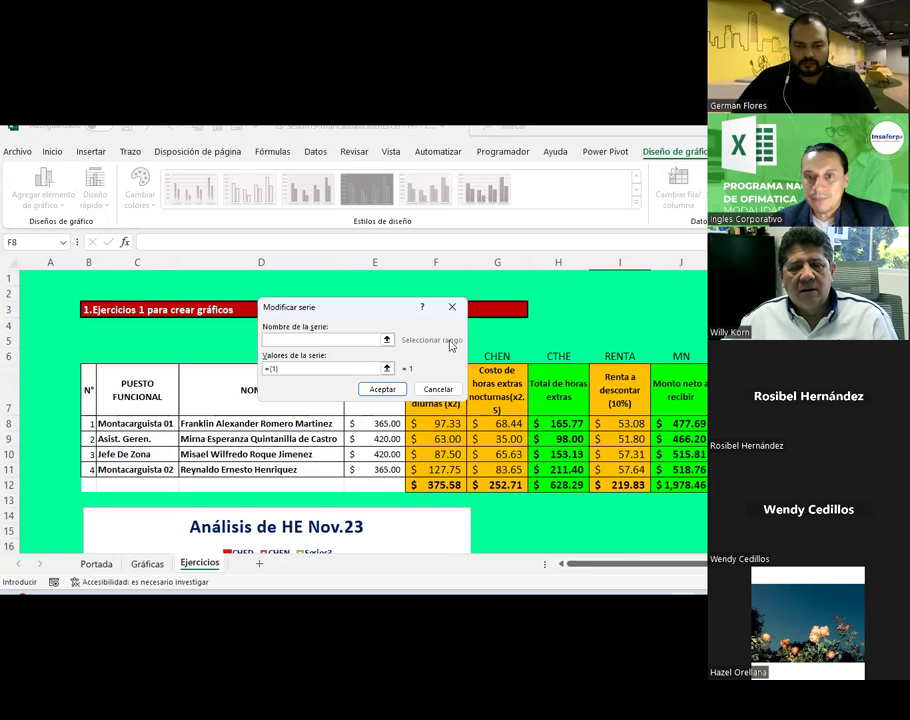
{"action": "left_click", "coordinate": [575, 360]}
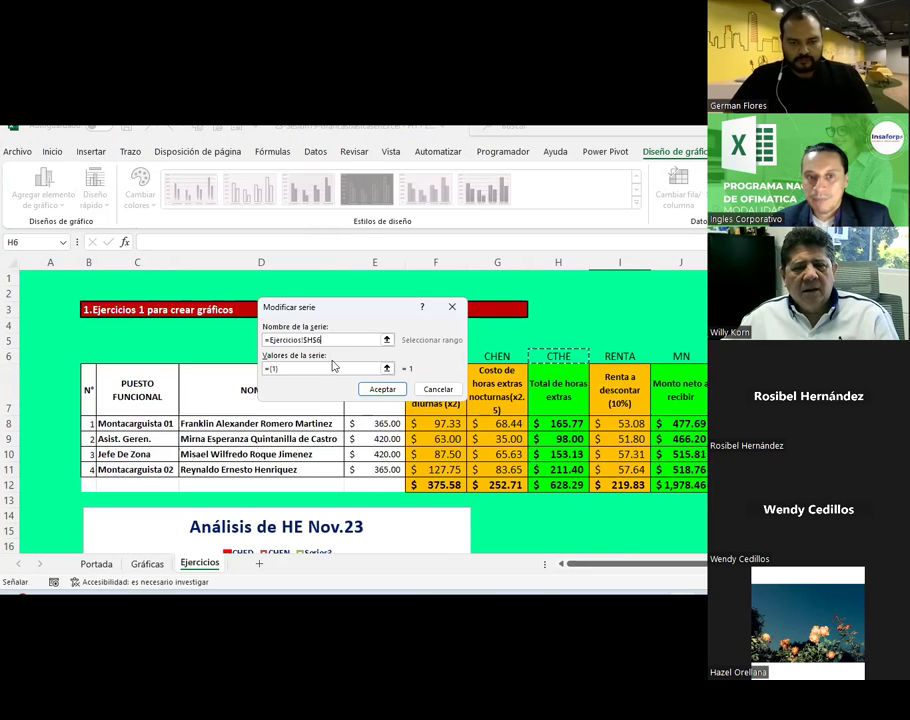
{"action": "left_click", "coordinate": [330, 369]}
{"action": "key", "text": "BackSpace"}
{"action": "key", "text": "BackSpace"}
{"action": "key", "text": "BackSpace"}
{"action": "left_click", "coordinate": [387, 368]}
{"action": "left_click_drag", "start_coordinate": [558, 423], "coordinate": [558, 469]}
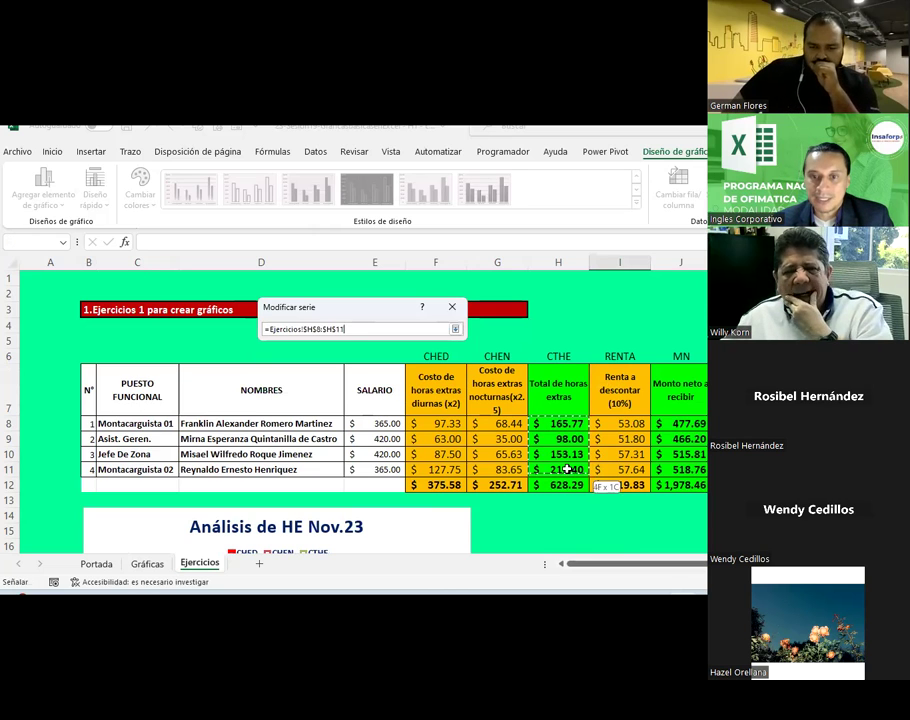
{"action": "left_click", "coordinate": [455, 329]}
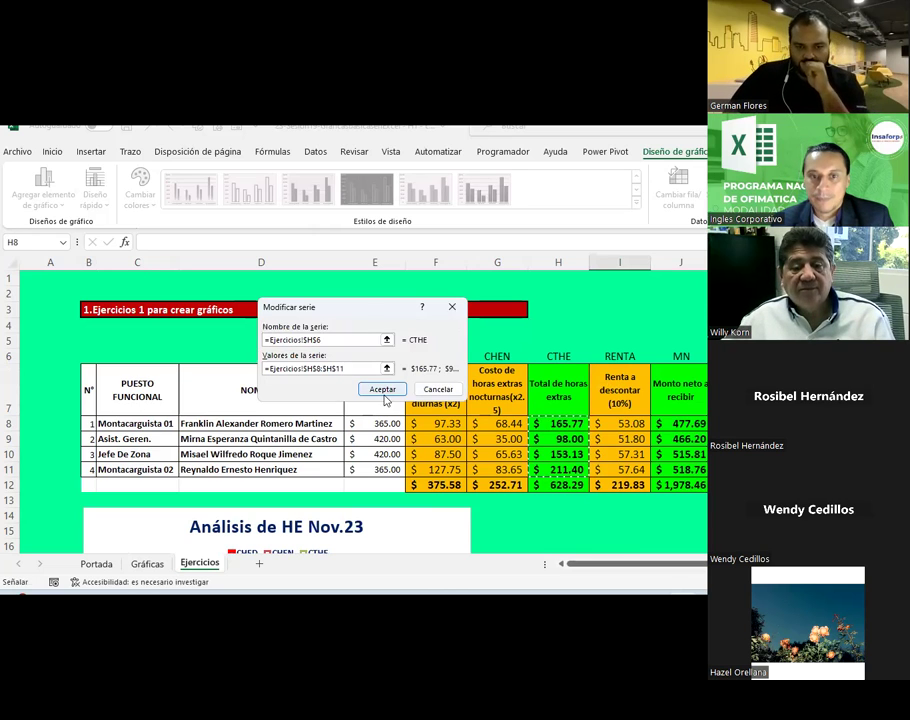
{"action": "left_click", "coordinate": [380, 386]}
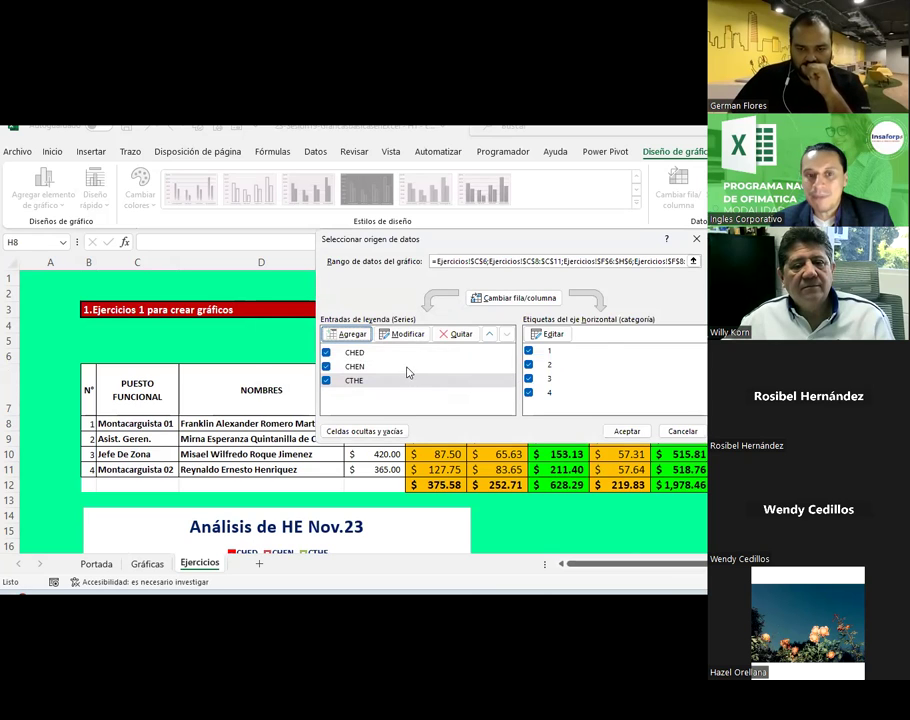
{"action": "left_click", "coordinate": [401, 364]}
{"action": "left_click", "coordinate": [405, 352]}
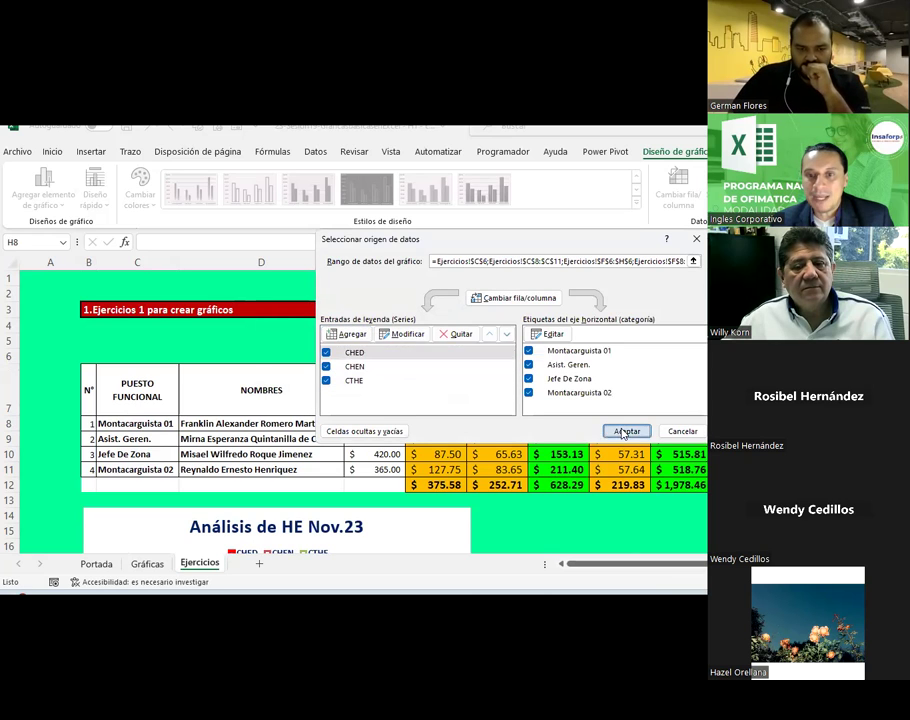
{"action": "left_click", "coordinate": [626, 431]}
{"action": "scroll", "coordinate": [502, 399], "scroll_direction": "down", "scroll_amount": 2}
{"action": "scroll", "coordinate": [601, 410], "scroll_direction": "down", "scroll_amount": 3}
- Add Inside End data labels to the CTHE bars
{"action": "left_click", "coordinate": [601, 410]}
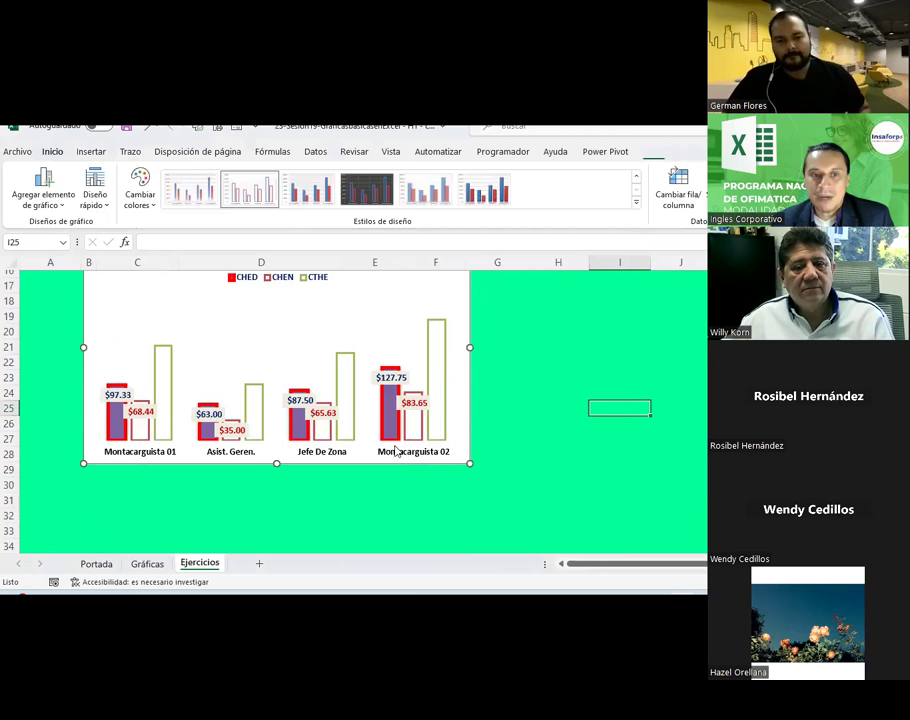
{"action": "left_click", "coordinate": [171, 358]}
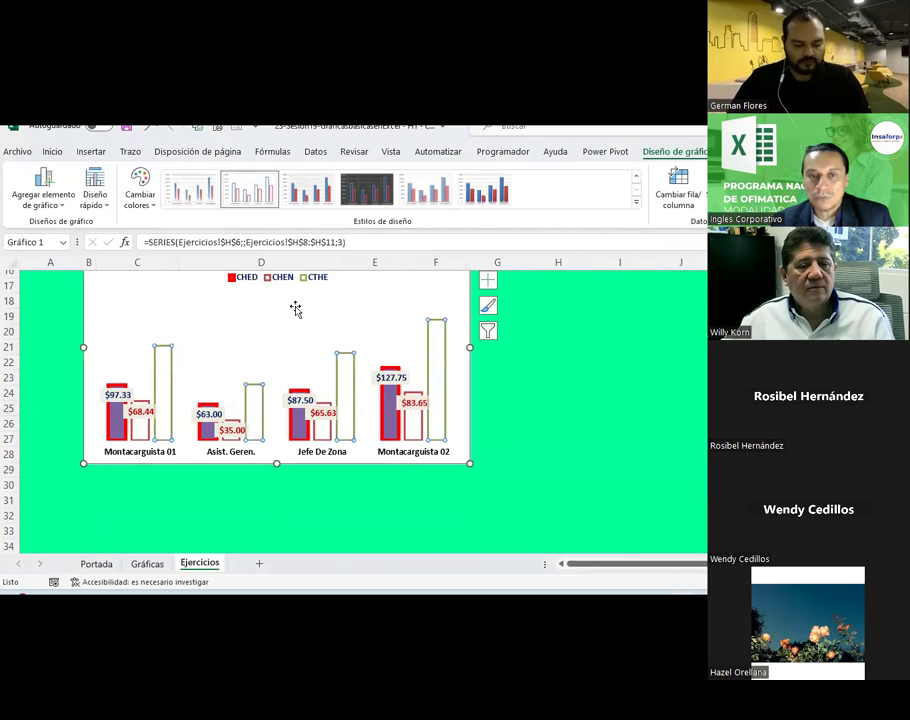
{"action": "left_click", "coordinate": [95, 205]}
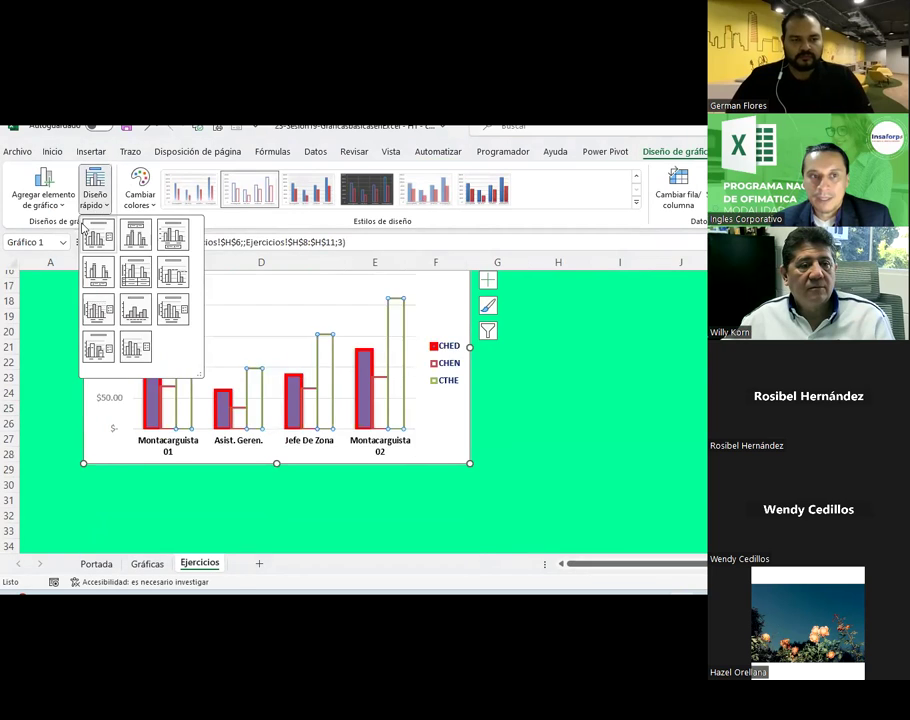
{"action": "left_click", "coordinate": [43, 195]}
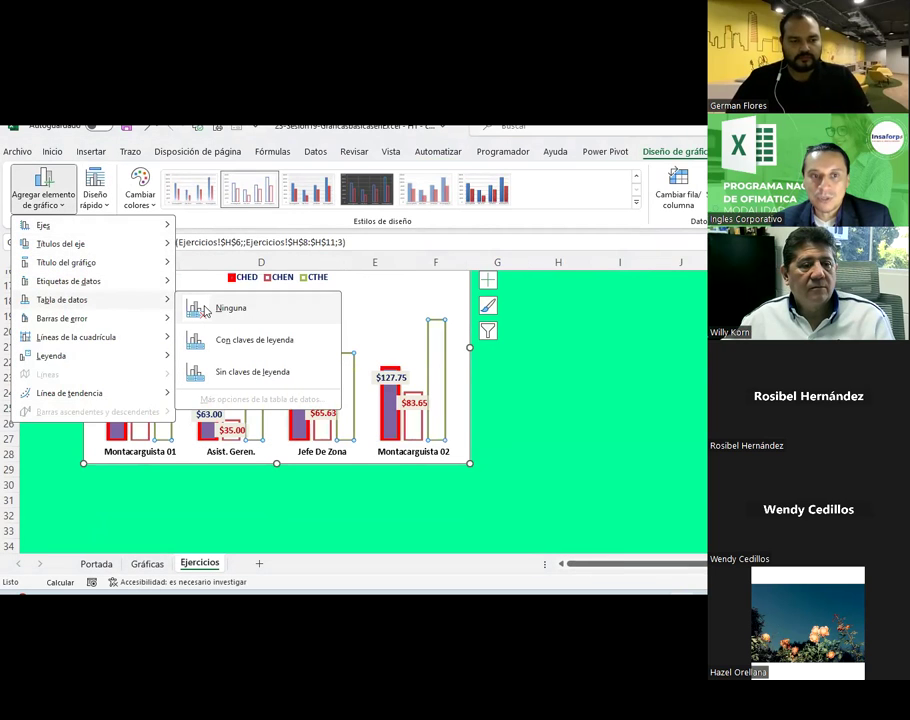
{"action": "mouse_move", "coordinate": [68, 281]}
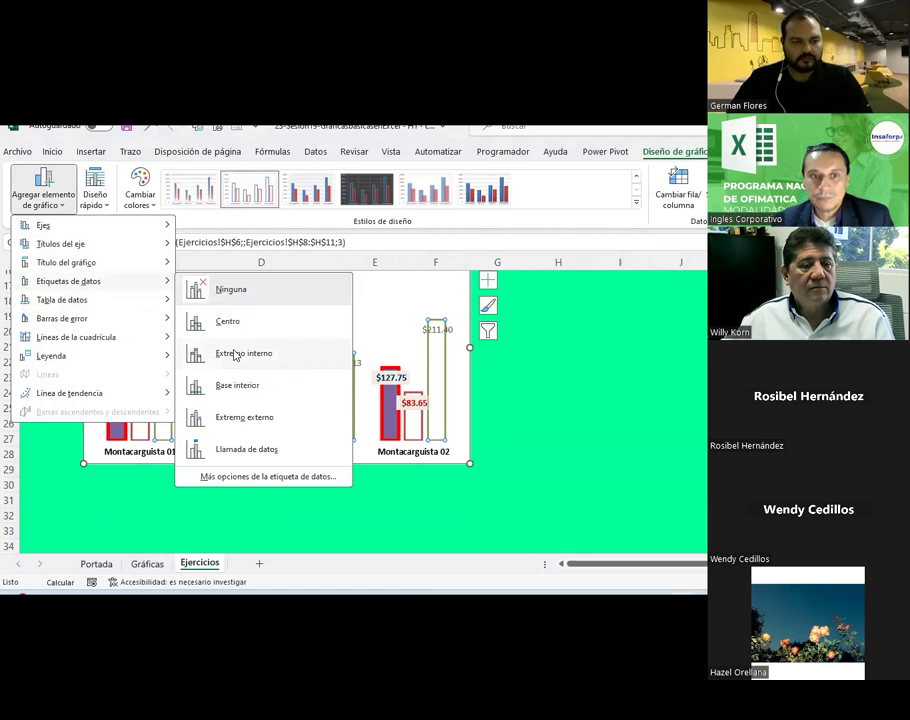
{"action": "left_click", "coordinate": [233, 352]}
- Give the CTHE data labels a light background fill
{"action": "left_click", "coordinate": [436, 330]}
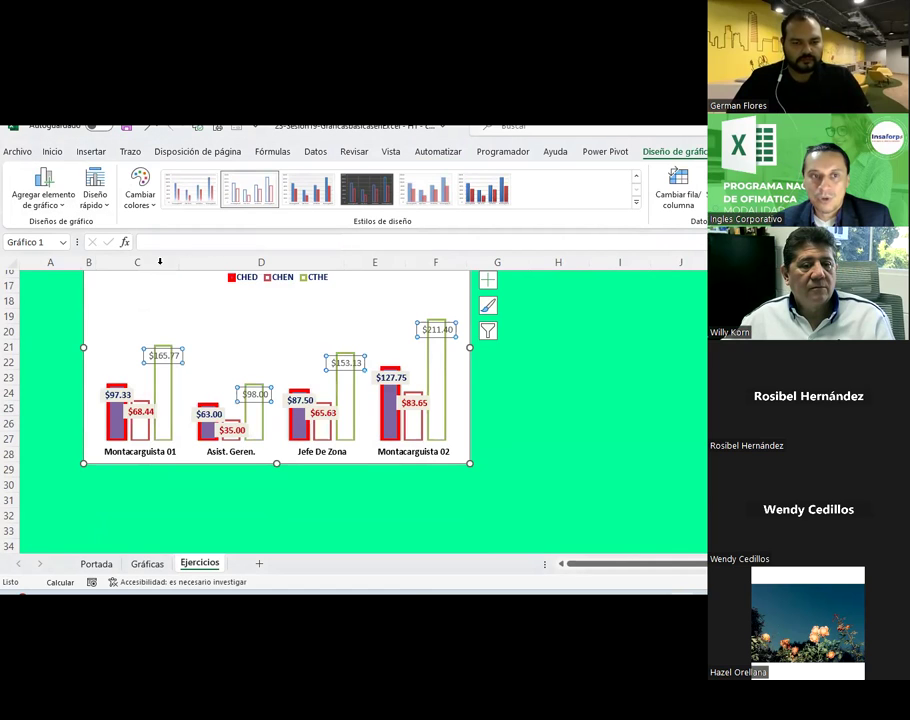
{"action": "left_click", "coordinate": [56, 152]}
{"action": "left_click", "coordinate": [188, 200]}
{"action": "left_click", "coordinate": [182, 256]}
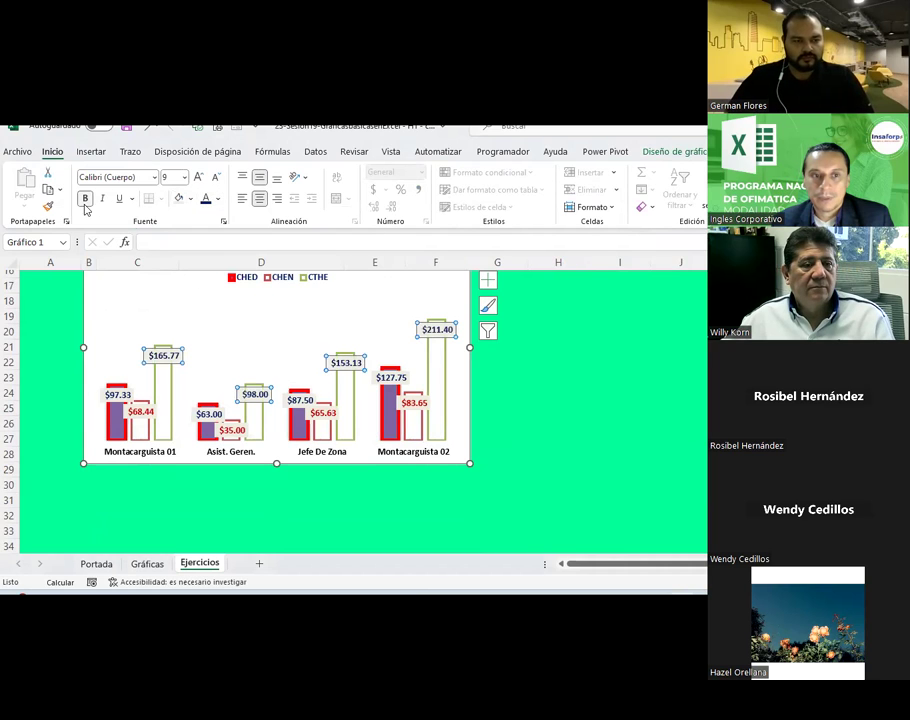
{"action": "left_click", "coordinate": [632, 440]}
- Drag the chart's bottom-right corner to enlarge it through column G and row 31
{"action": "scroll", "coordinate": [631, 417], "scroll_direction": "up", "scroll_amount": 1}
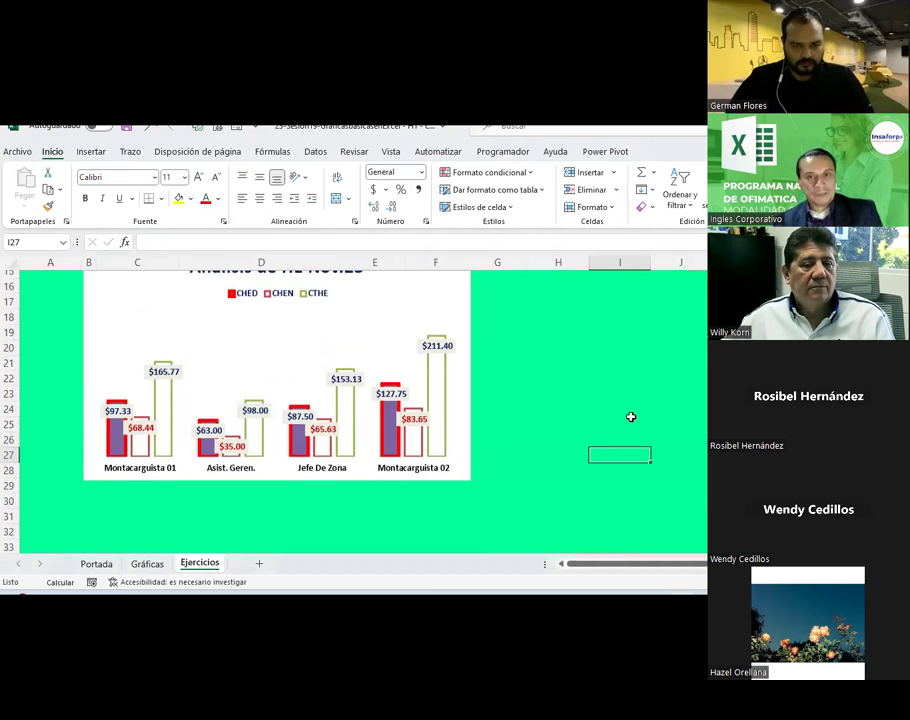
{"action": "scroll", "coordinate": [631, 417], "scroll_direction": "up", "scroll_amount": 1}
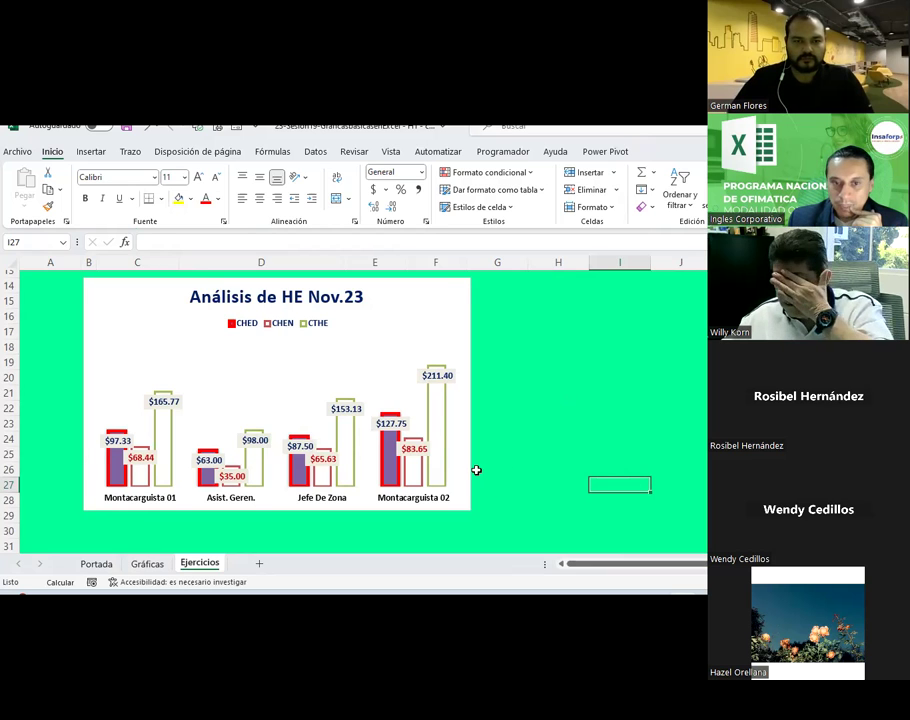
{"action": "scroll", "coordinate": [476, 470], "scroll_direction": "down", "scroll_amount": 2}
{"action": "left_click_drag", "start_coordinate": [470, 413], "coordinate": [524, 450]}
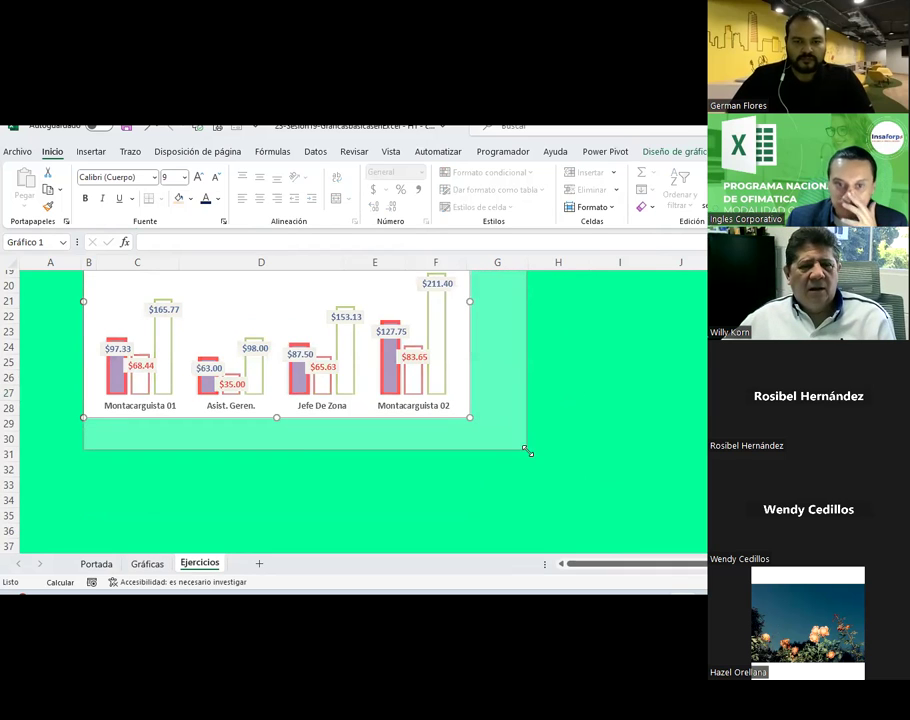
{"action": "left_click_drag", "start_coordinate": [524, 450], "coordinate": [528, 452]}
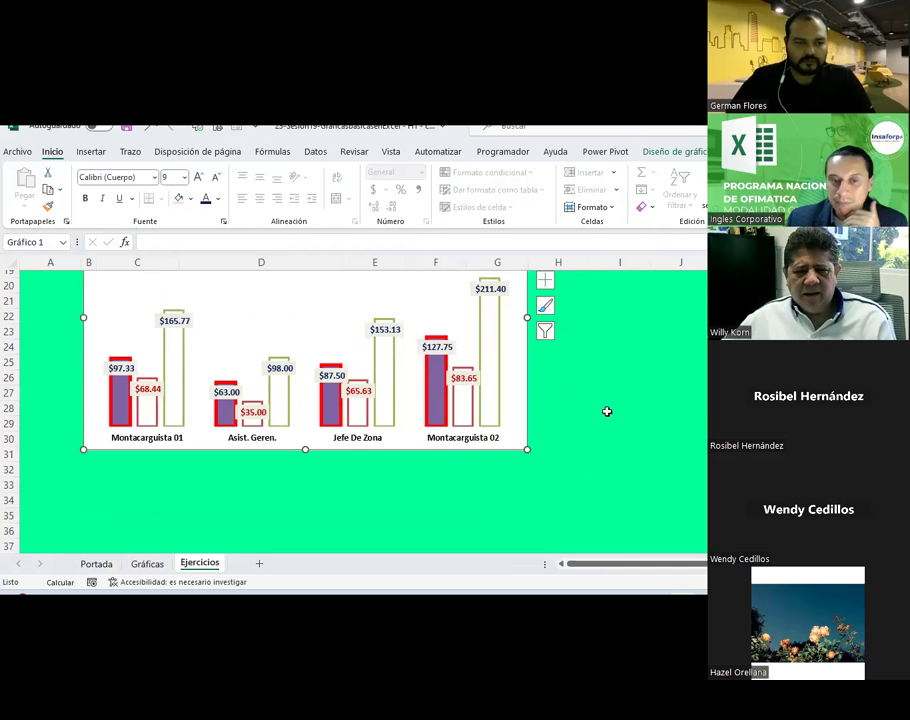
{"action": "scroll", "coordinate": [607, 411], "scroll_direction": "up", "scroll_amount": 2}
{"action": "left_click", "coordinate": [605, 408]}
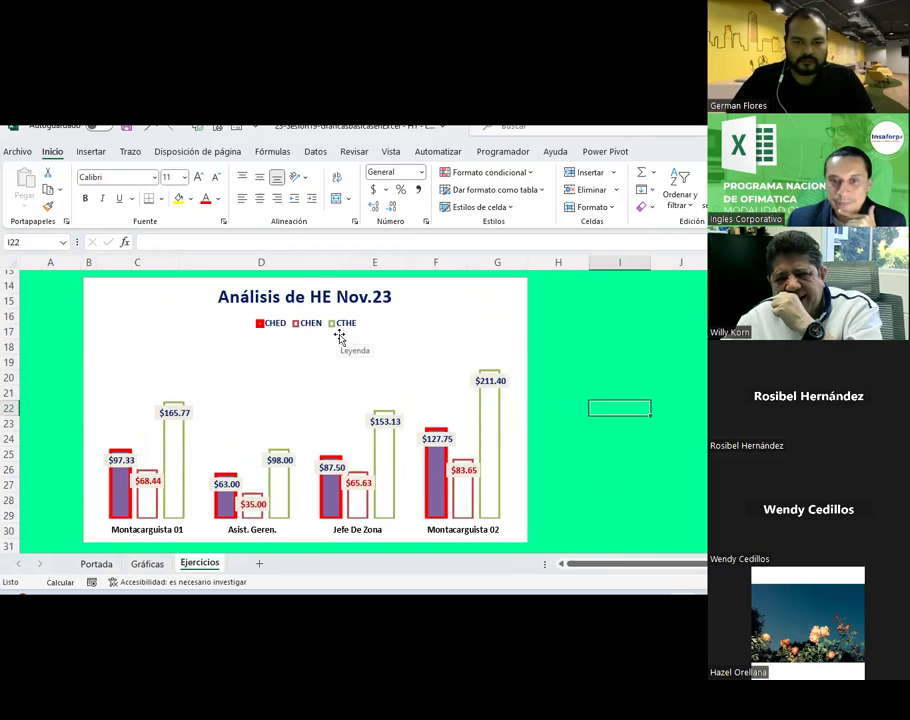
{"action": "left_click", "coordinate": [507, 380]}
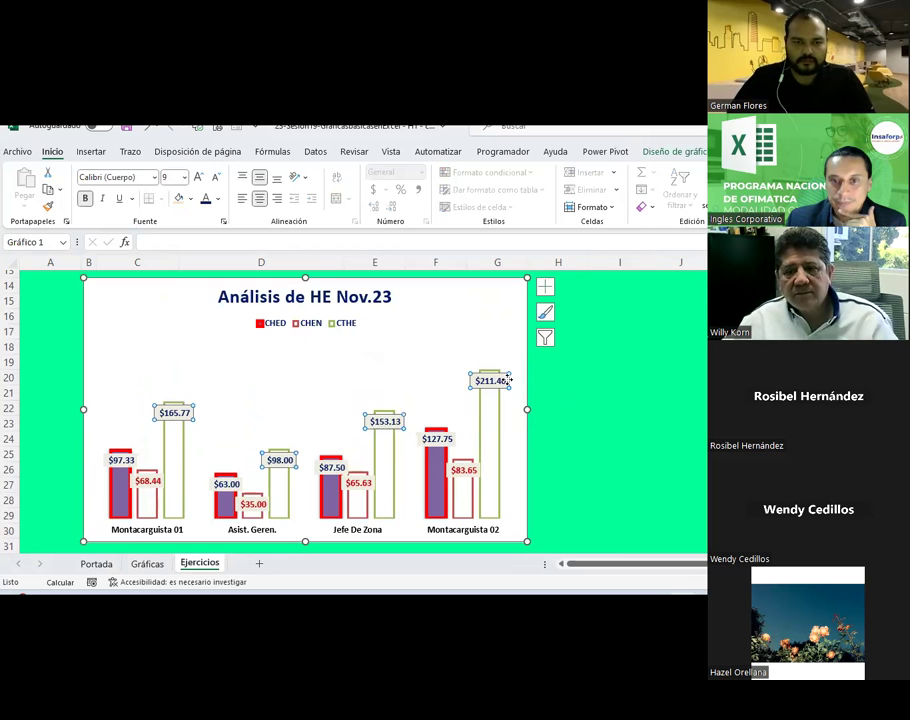
- Browse the Chart Elements and Chart Styles panels, then open the Chart Filters panel
{"action": "left_click", "coordinate": [543, 289]}
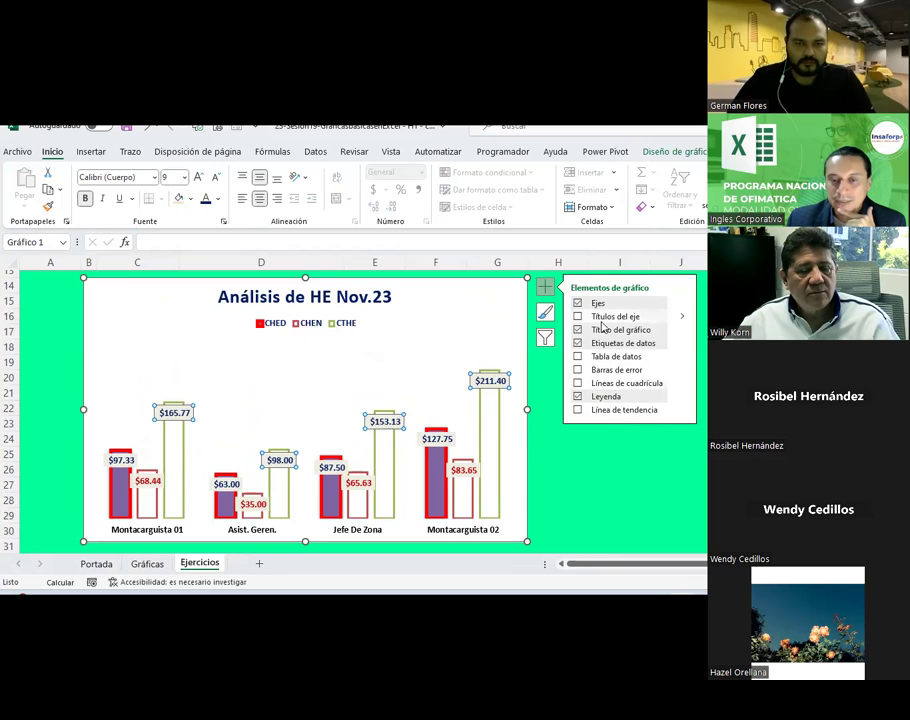
{"action": "left_click", "coordinate": [546, 314]}
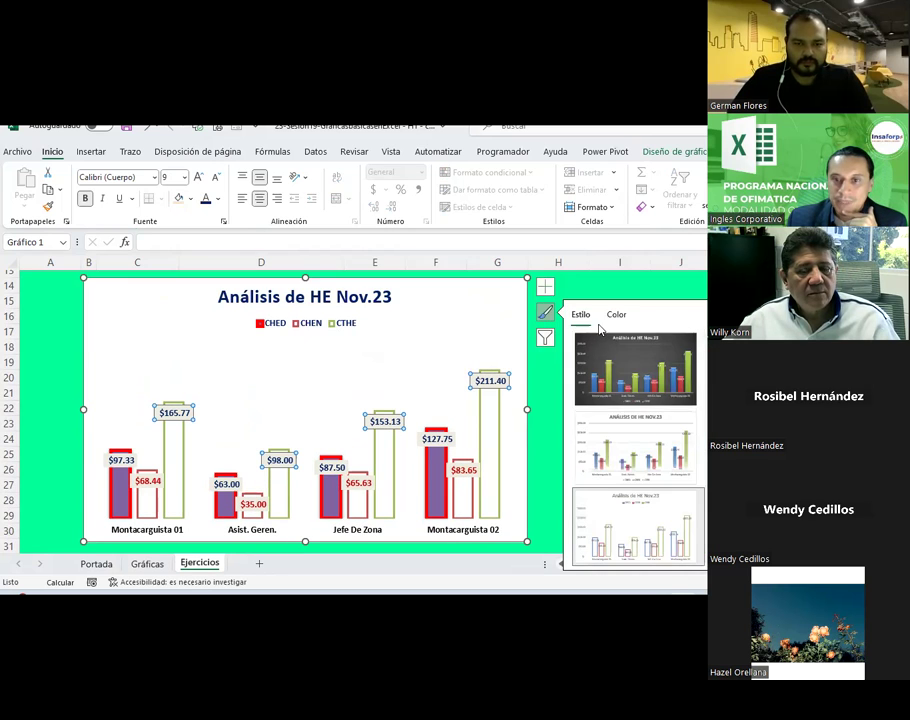
{"action": "scroll", "coordinate": [635, 450], "scroll_direction": "down", "scroll_amount": 3}
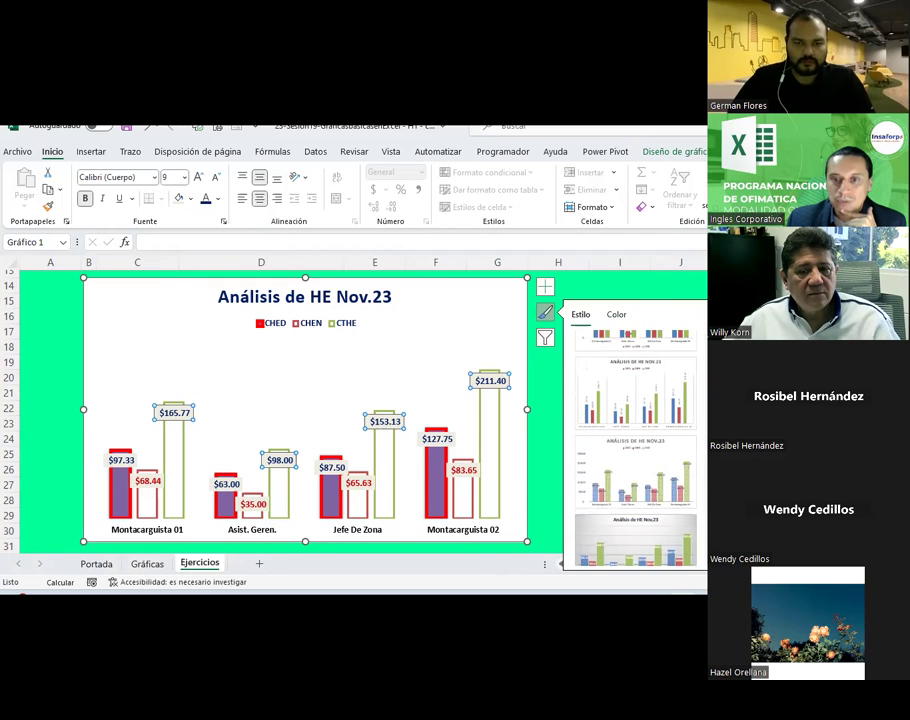
{"action": "scroll", "coordinate": [635, 450], "scroll_direction": "down", "scroll_amount": 2}
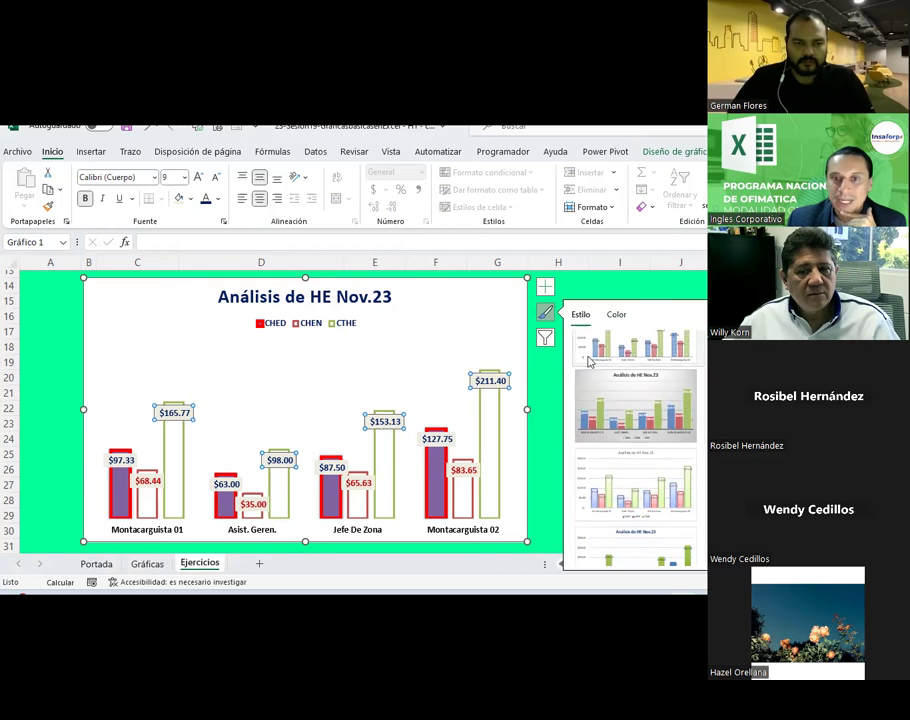
{"action": "left_click", "coordinate": [545, 339]}
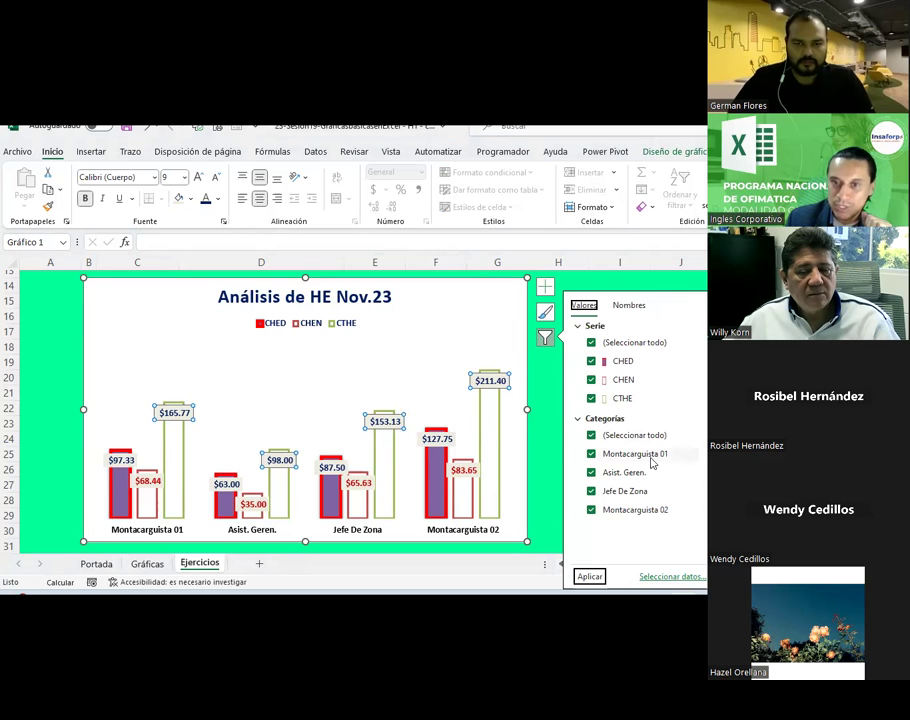
- Toggle series checkboxes in the chart filter, then reopen it and view the naming options
{"action": "left_click", "coordinate": [591, 343]}
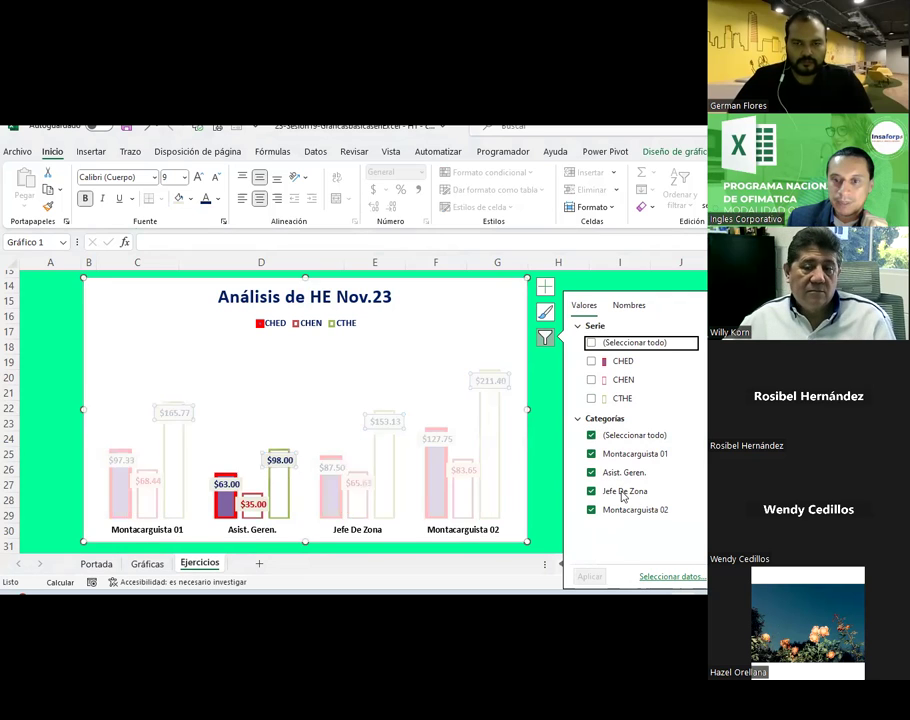
{"action": "left_click", "coordinate": [591, 398]}
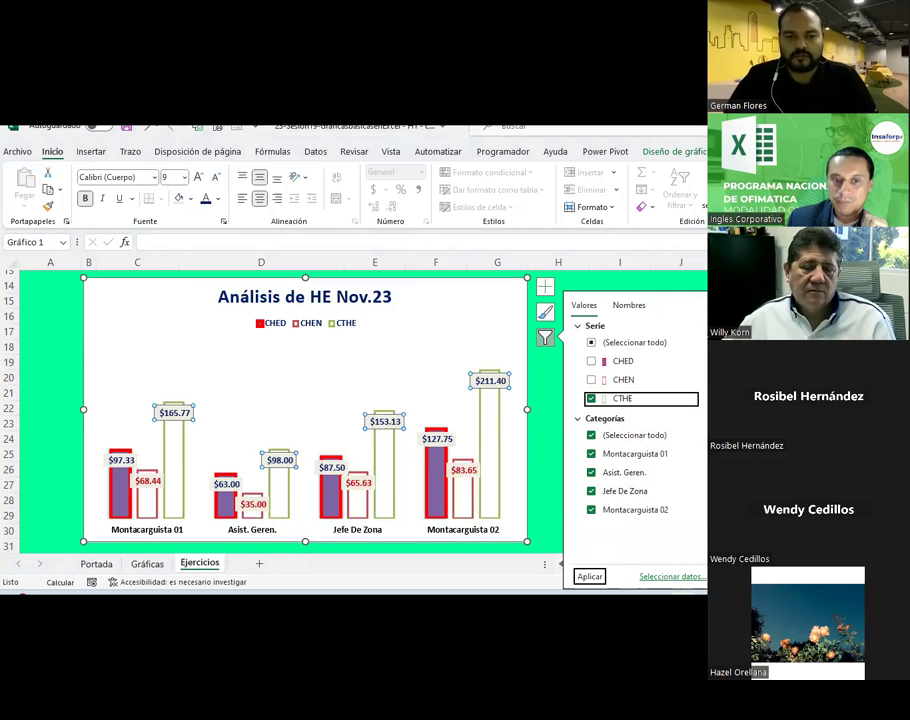
{"action": "left_click", "coordinate": [534, 473]}
{"action": "left_click", "coordinate": [501, 332]}
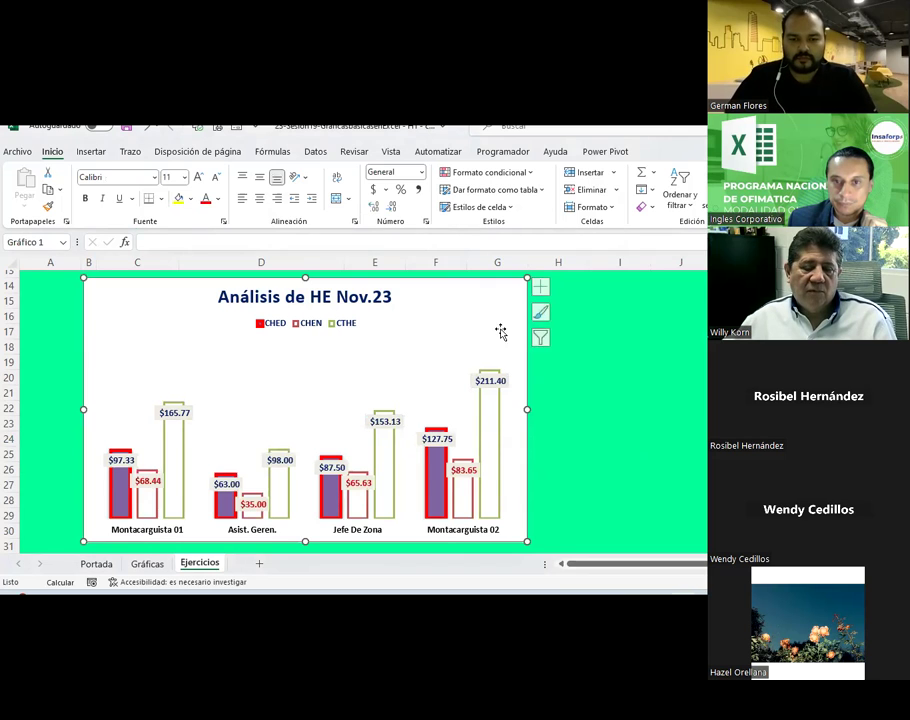
{"action": "left_click", "coordinate": [540, 337]}
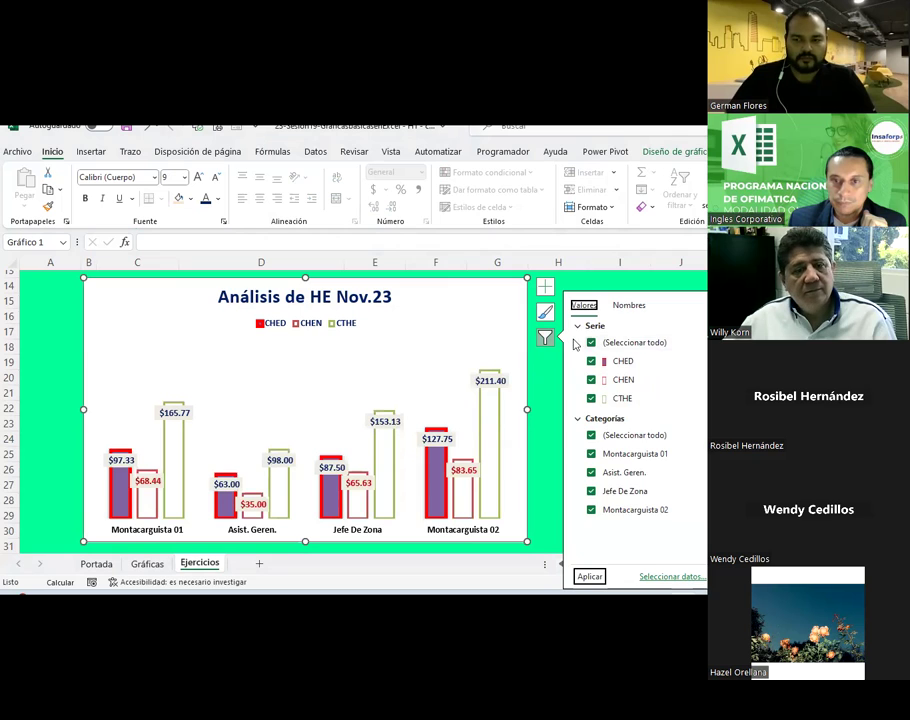
{"action": "left_click", "coordinate": [628, 314]}
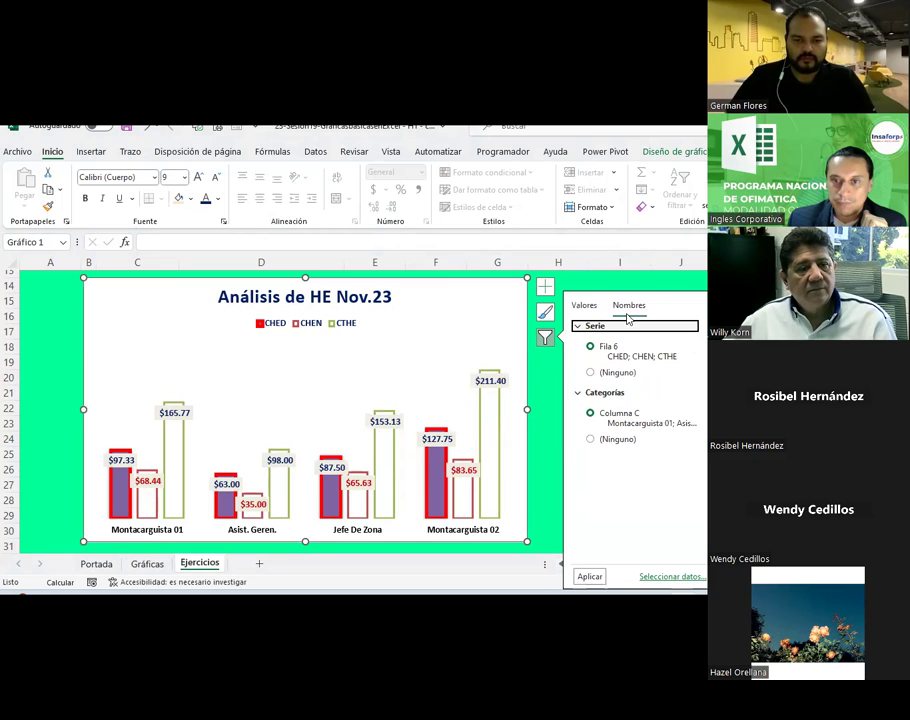
{"action": "left_click", "coordinate": [584, 305]}
- Filter the chart to show only CHED and CHEN across all four positions
{"action": "left_click", "coordinate": [591, 342]}
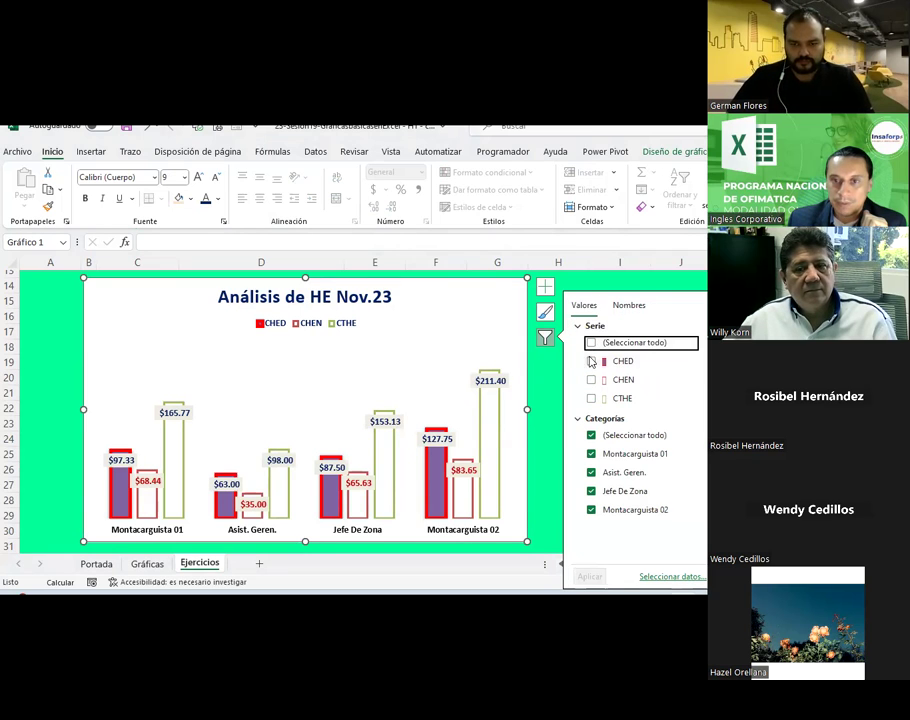
{"action": "left_click", "coordinate": [591, 436]}
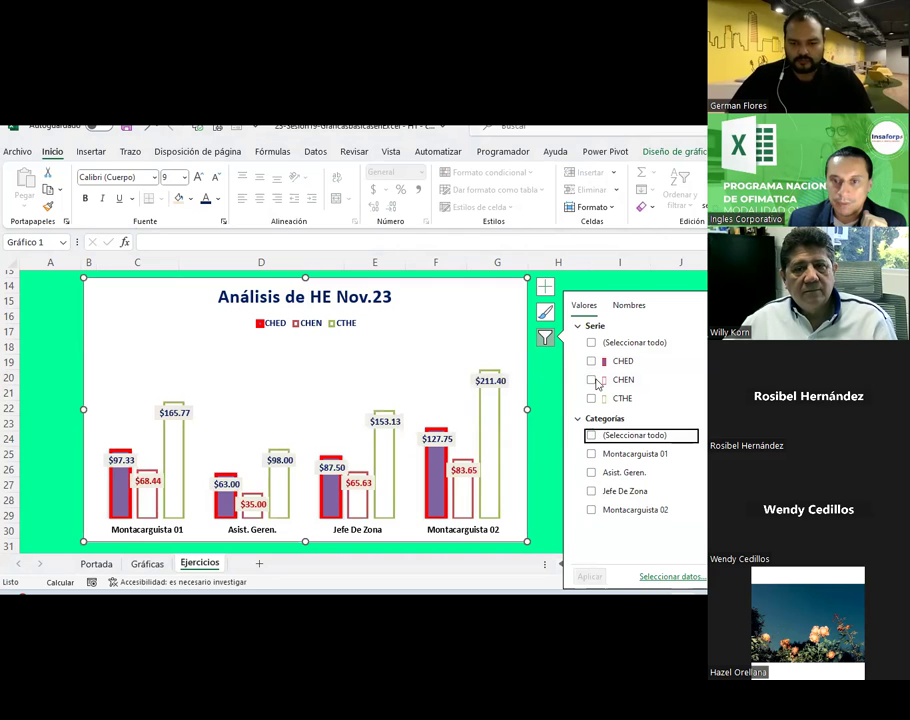
{"action": "left_click", "coordinate": [591, 361]}
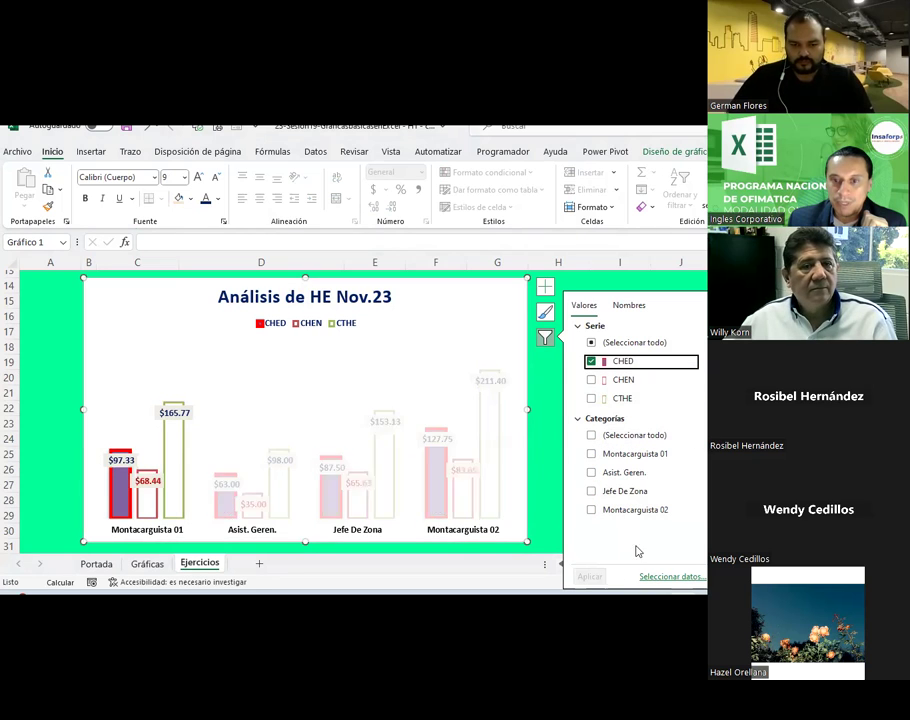
{"action": "left_click", "coordinate": [591, 380]}
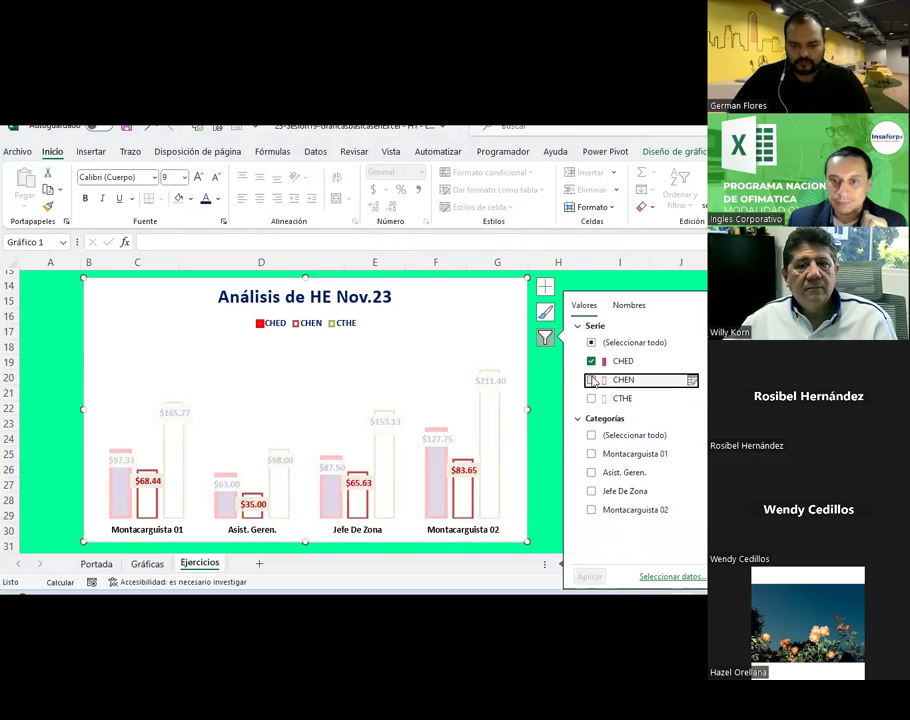
{"action": "left_click", "coordinate": [591, 436]}
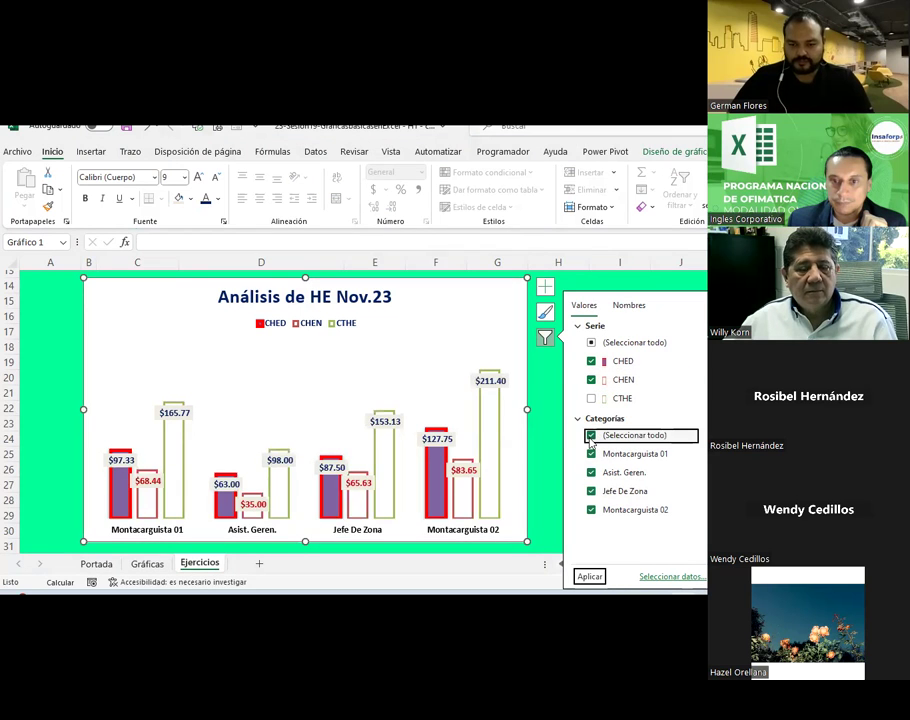
{"action": "left_click", "coordinate": [590, 577]}
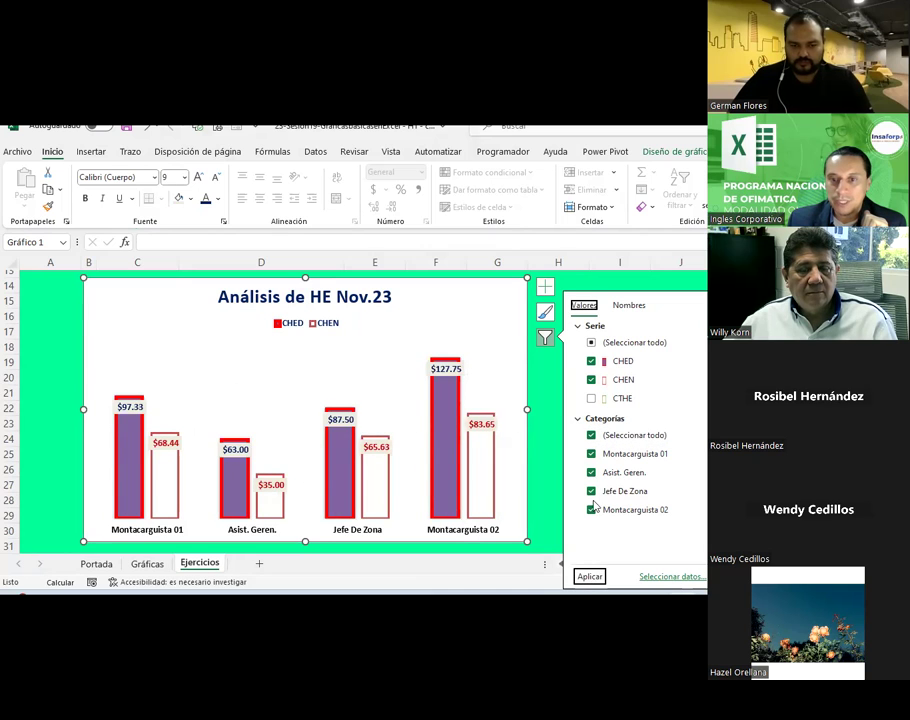
- Restore the CTHE series in the filter and close the filter panel
{"action": "left_click", "coordinate": [591, 398]}
{"action": "left_click", "coordinate": [590, 576]}
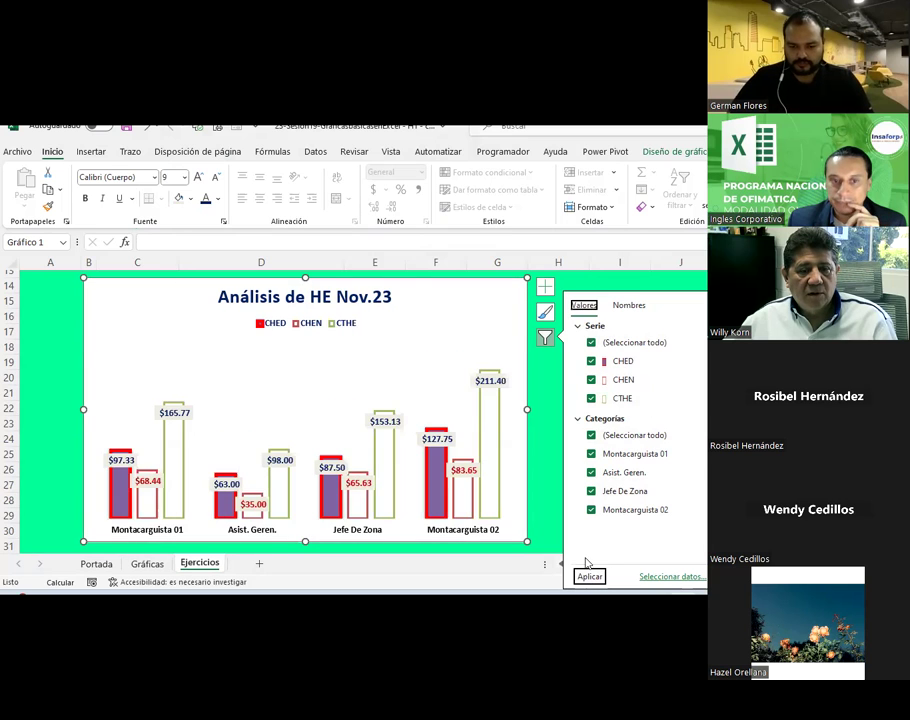
{"action": "left_click", "coordinate": [803, 378]}
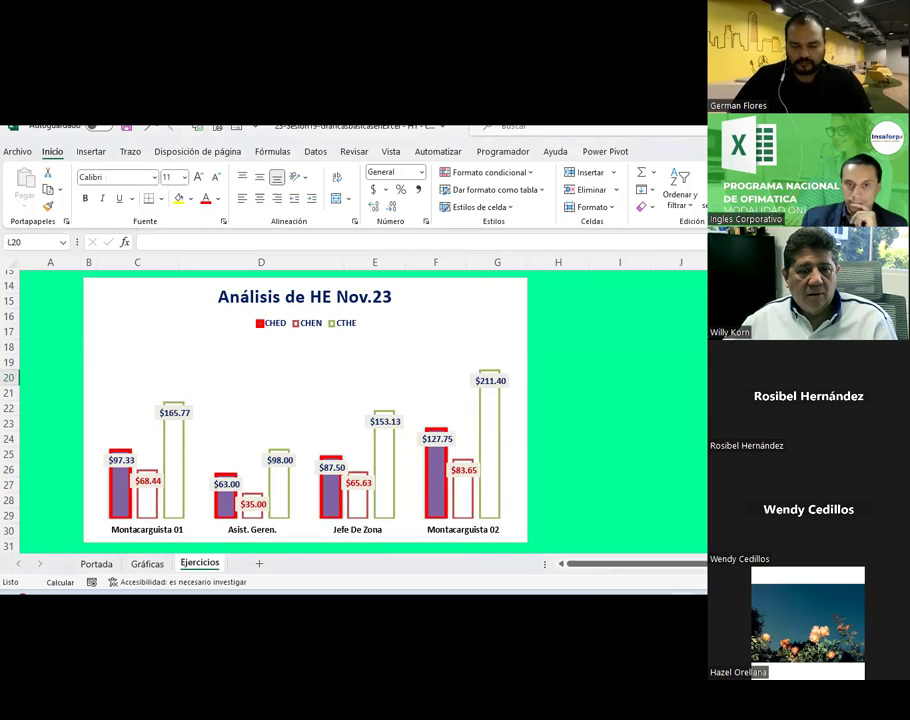
{"action": "left_click", "coordinate": [478, 291]}
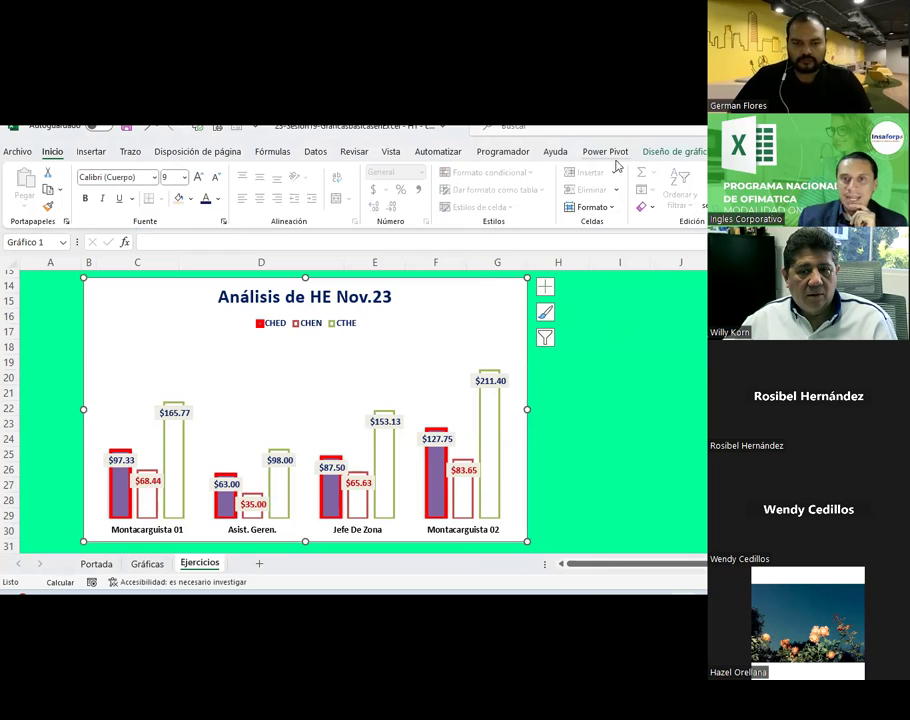
{"action": "left_click", "coordinate": [672, 155]}
- Add Primary Major Horizontal gridlines to the Análisis de HE Nov.23 chart
{"action": "left_click", "coordinate": [44, 190]}
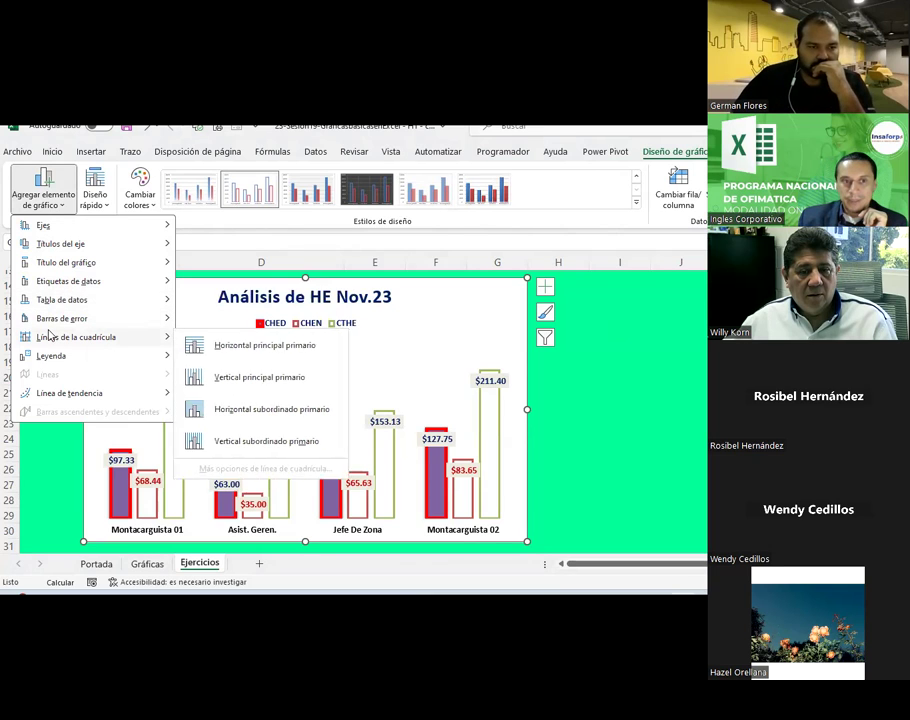
{"action": "mouse_move", "coordinate": [76, 337]}
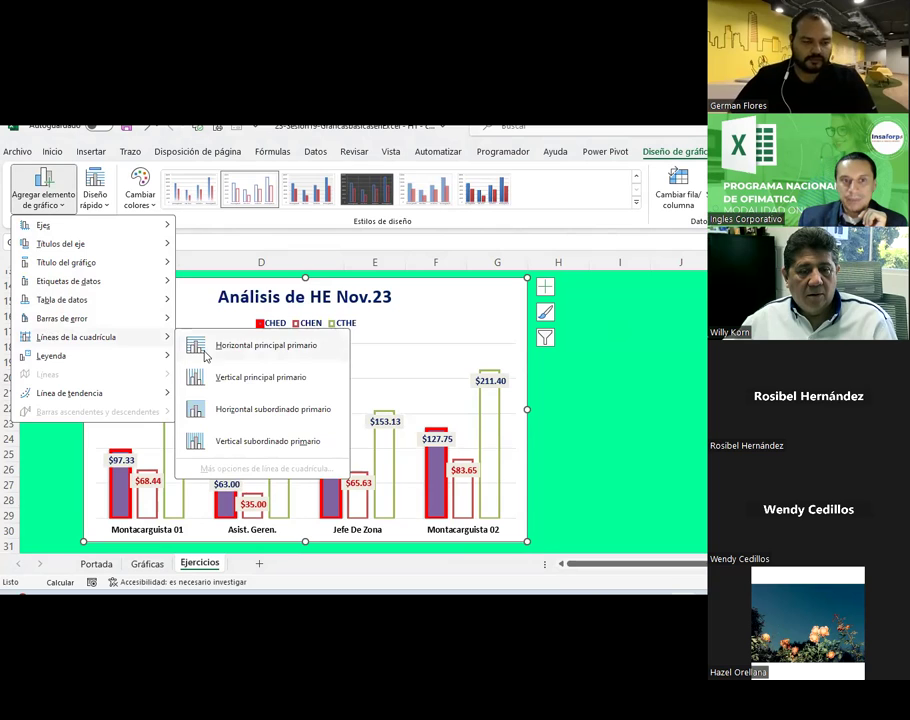
{"action": "left_click", "coordinate": [193, 345]}
{"action": "left_click", "coordinate": [658, 421]}
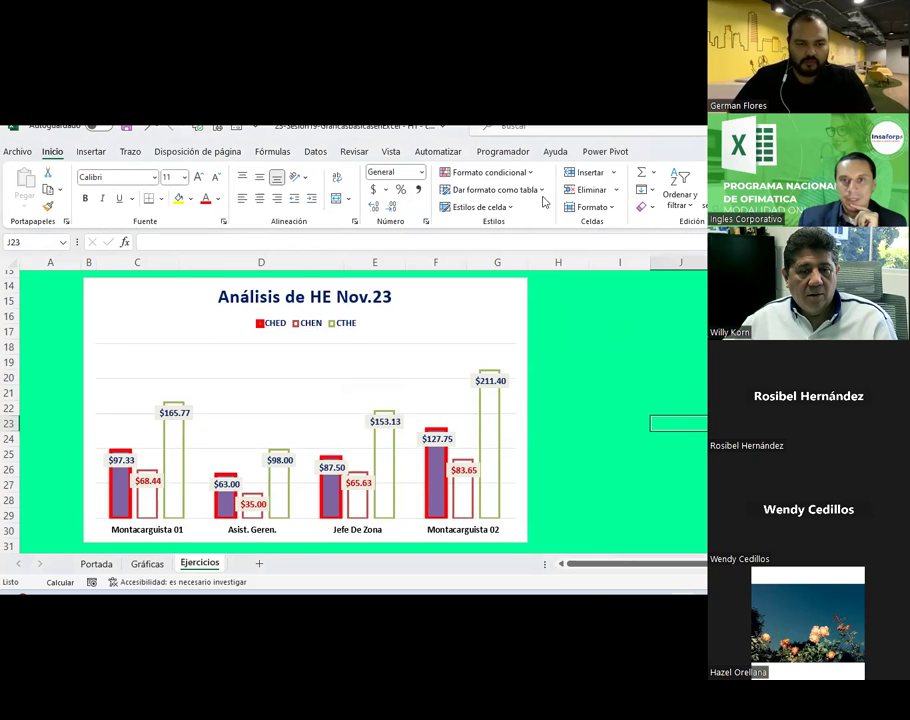
{"action": "left_click", "coordinate": [515, 290]}
{"action": "left_click", "coordinate": [676, 151]}
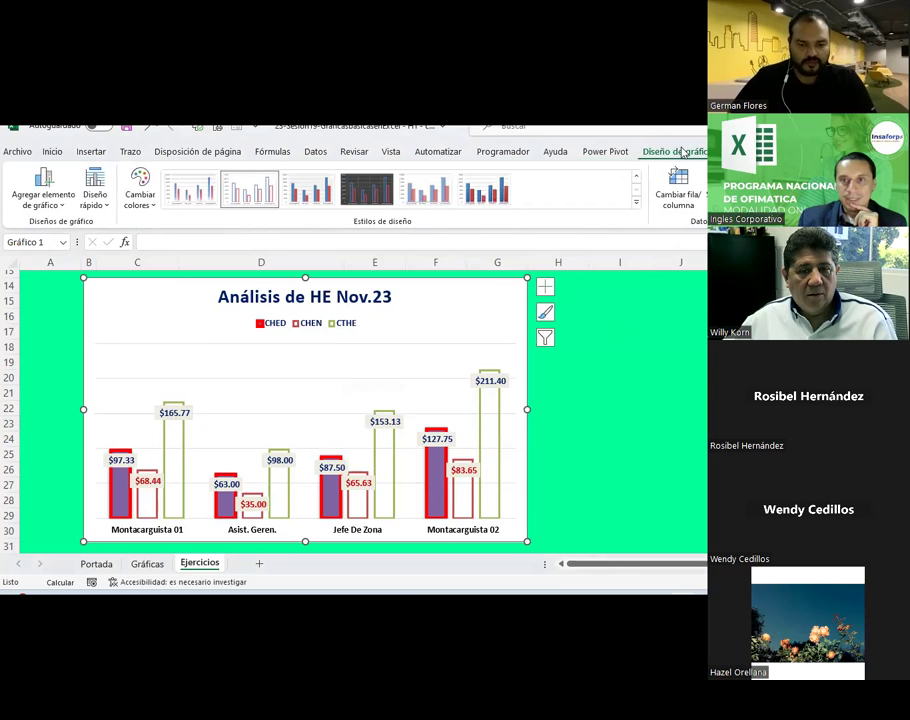
{"action": "left_click", "coordinate": [43, 190]}
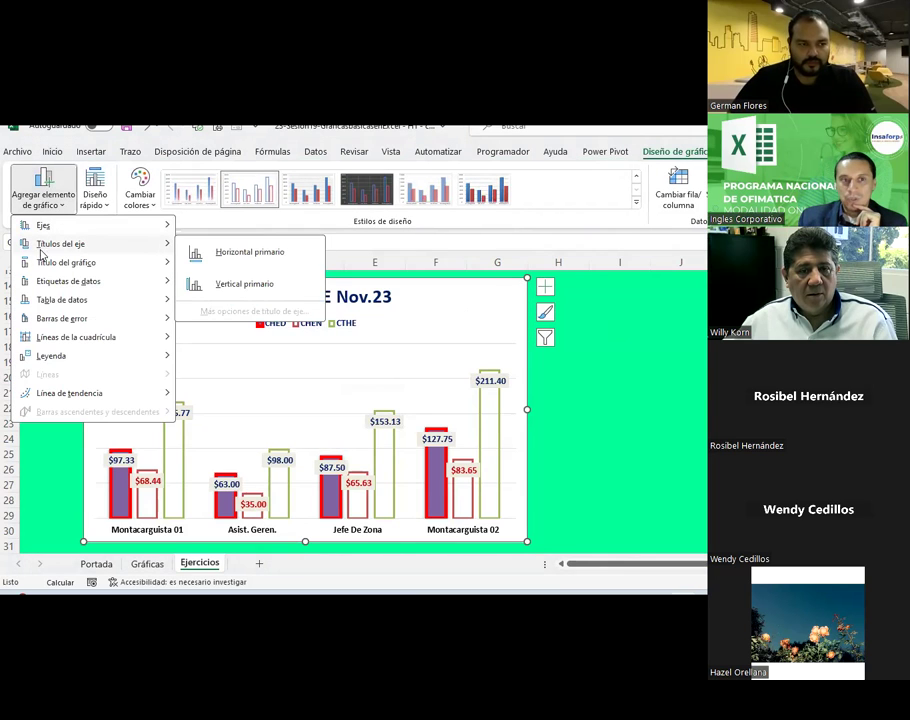
{"action": "mouse_move", "coordinate": [69, 393]}
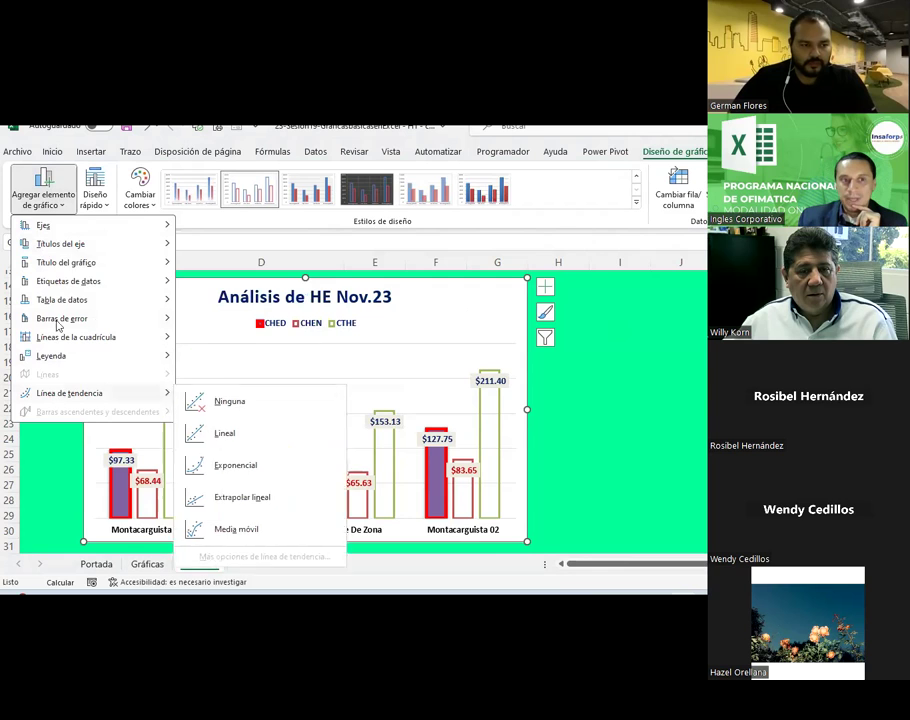
{"action": "left_click", "coordinate": [481, 418]}
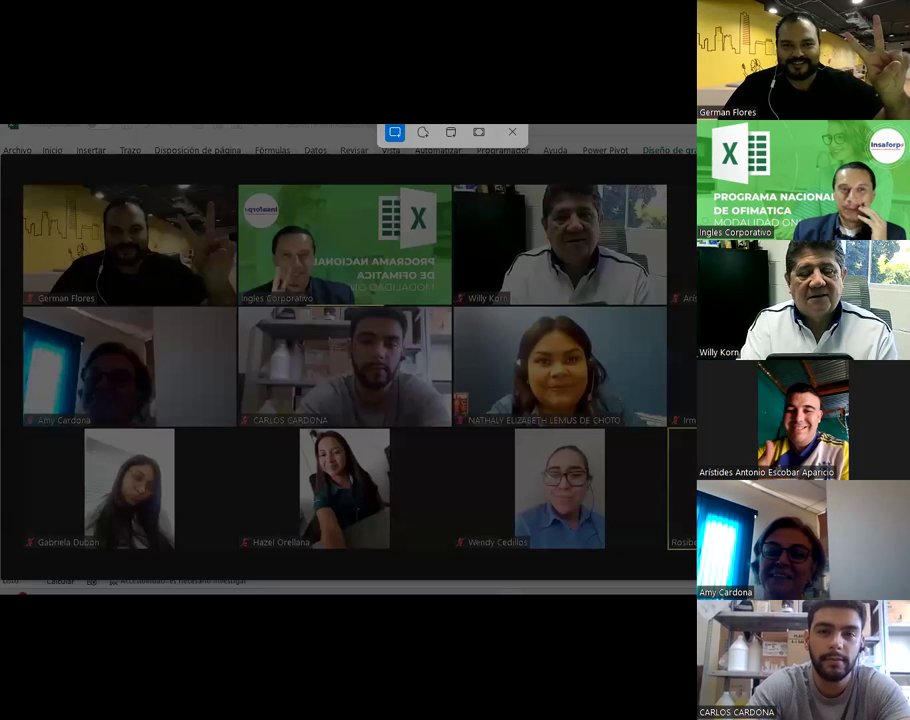
- Snip the video gallery area, then start and cancel a second Win+Shift+S capture
{"action": "left_click_drag", "start_coordinate": [16, 170], "coordinate": [697, 575]}
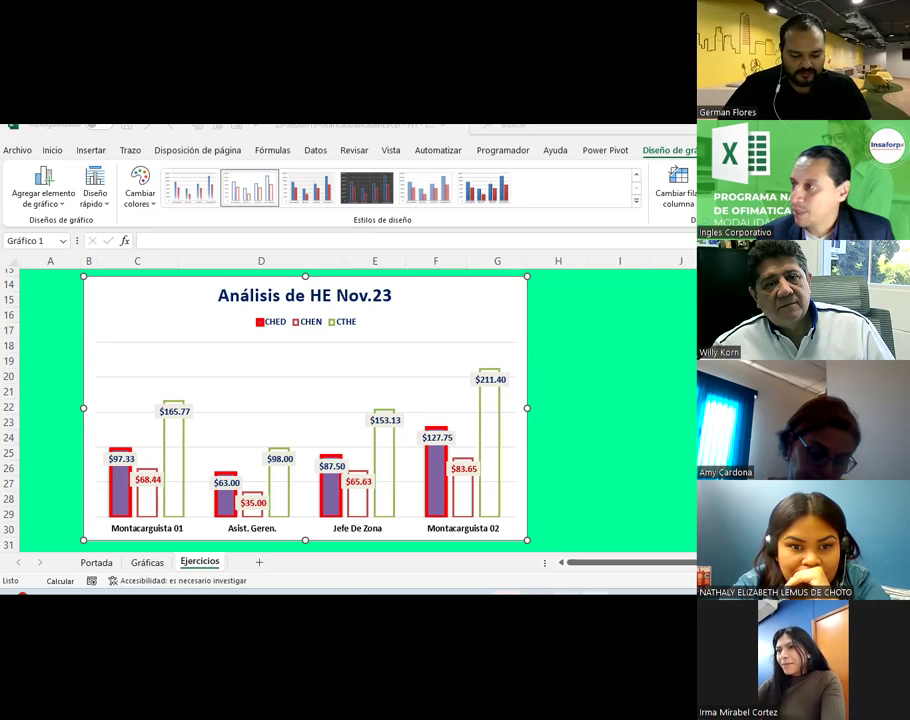
{"action": "key", "text": "super+shift+s"}
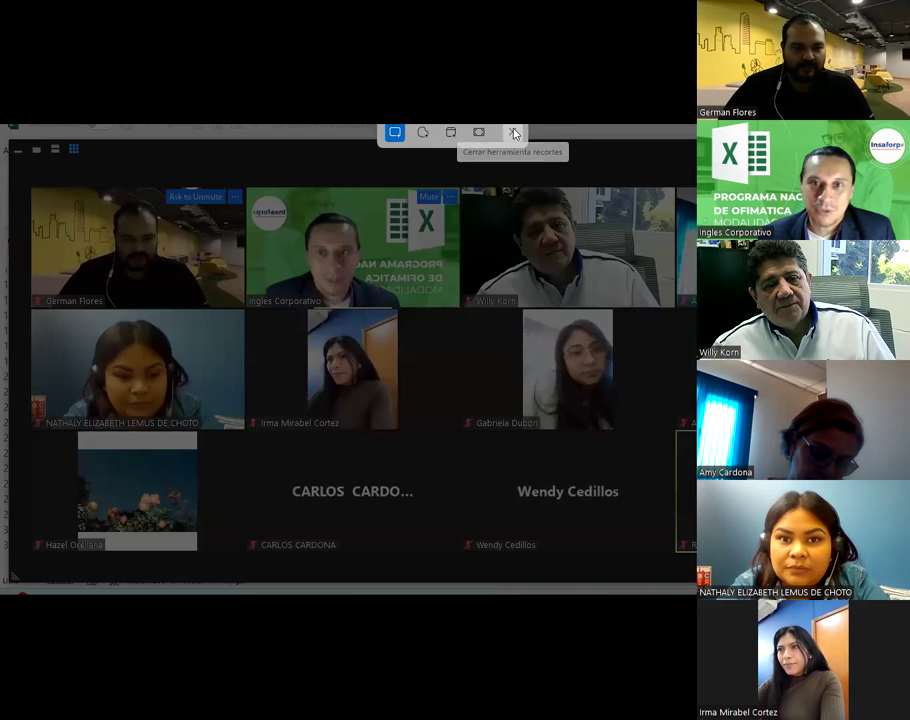
{"action": "left_click", "coordinate": [514, 133]}
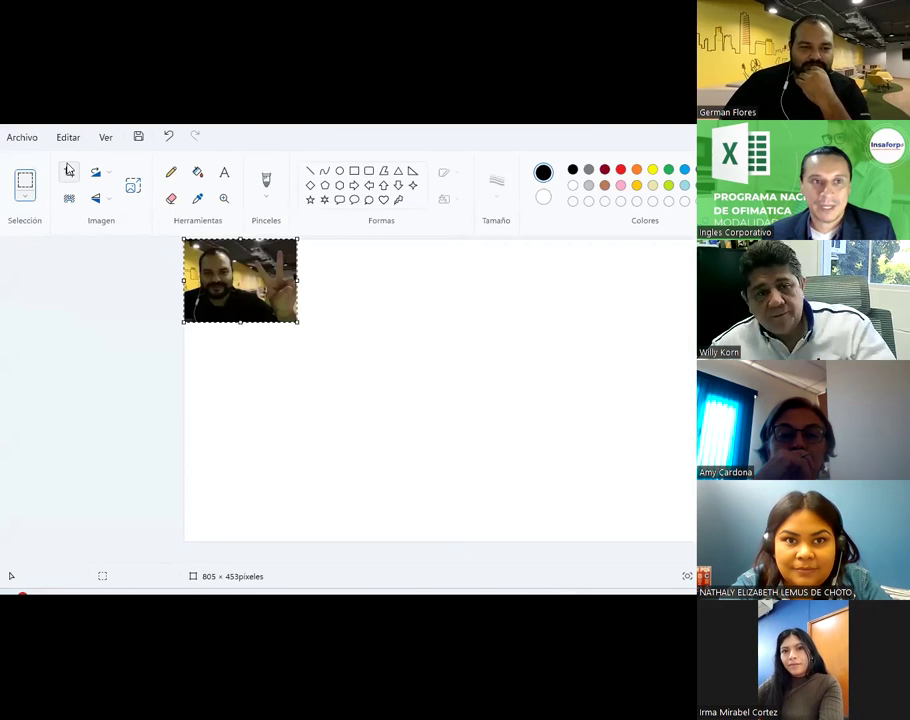
- Crop to the webcam picture, save it as PNG 'Germán' on the Desktop, and return to Excel
{"action": "left_click", "coordinate": [69, 172]}
{"action": "left_click", "coordinate": [25, 142]}
{"action": "mouse_move", "coordinate": [58, 269]}
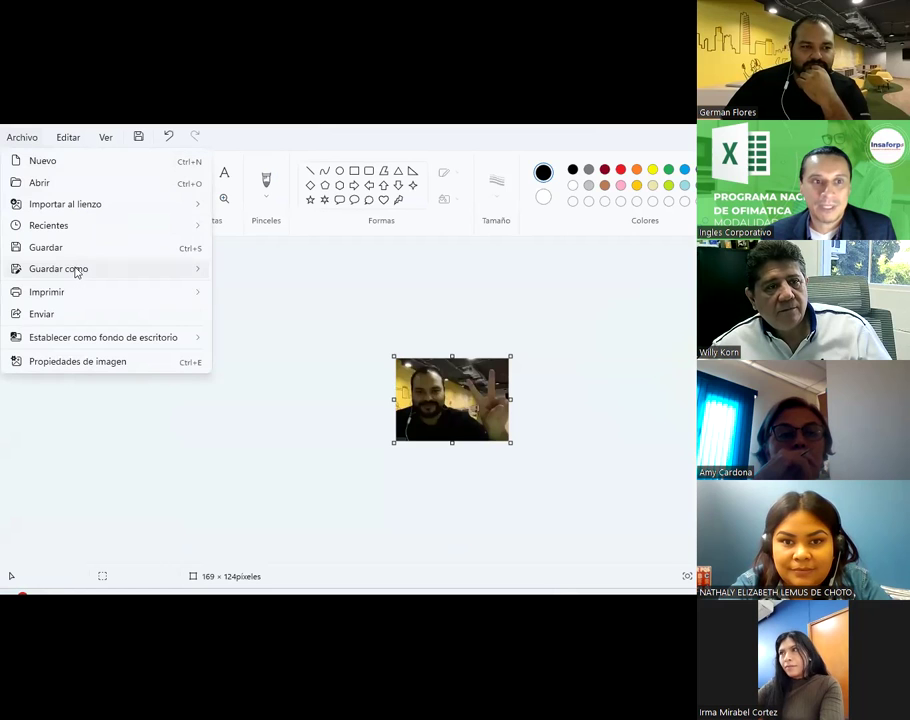
{"action": "left_click", "coordinate": [235, 278]}
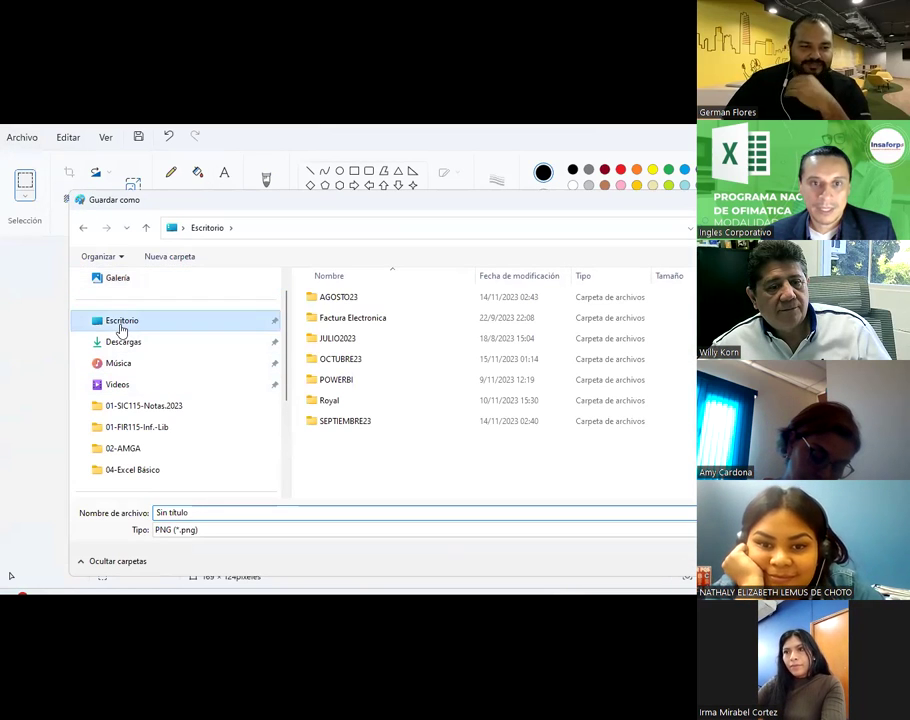
{"action": "left_click", "coordinate": [195, 512]}
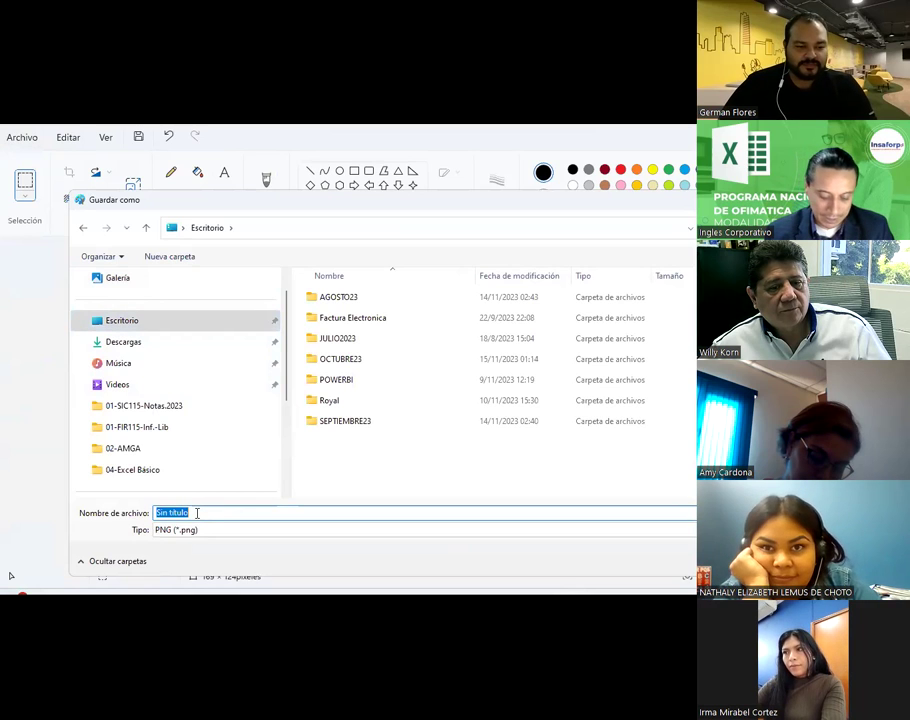
{"action": "type", "text": "Germán"}
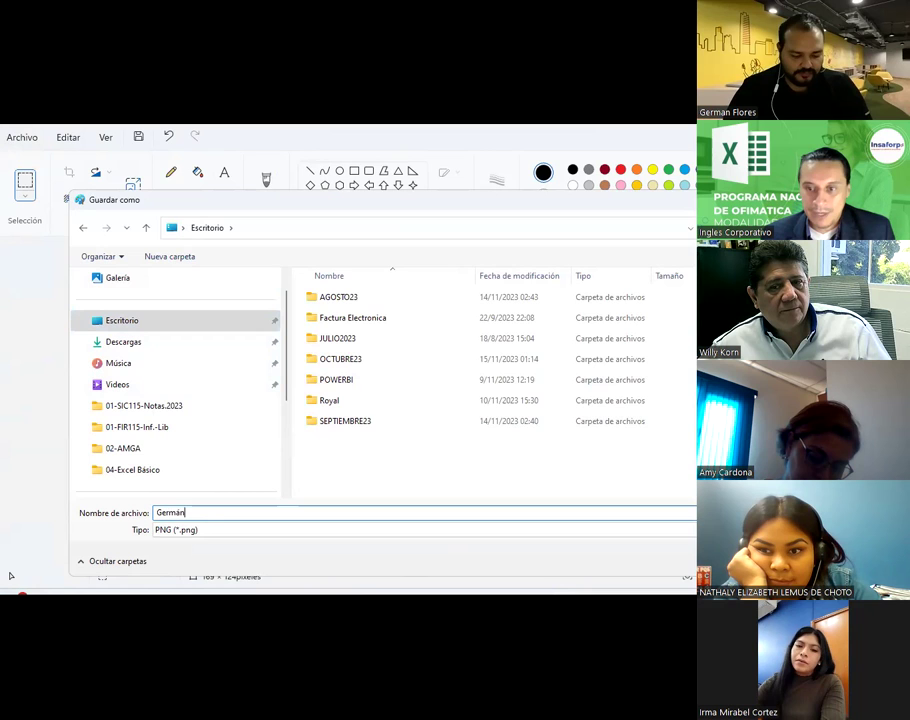
{"action": "key", "text": "Return"}
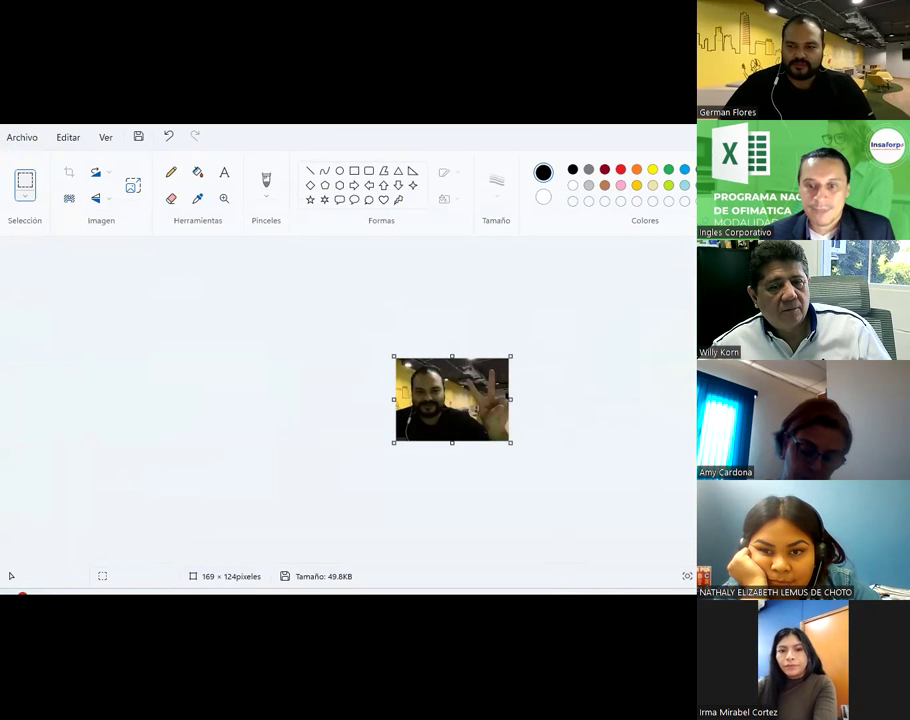
{"action": "left_click", "coordinate": [647, 592]}
{"action": "left_click", "coordinate": [656, 466]}
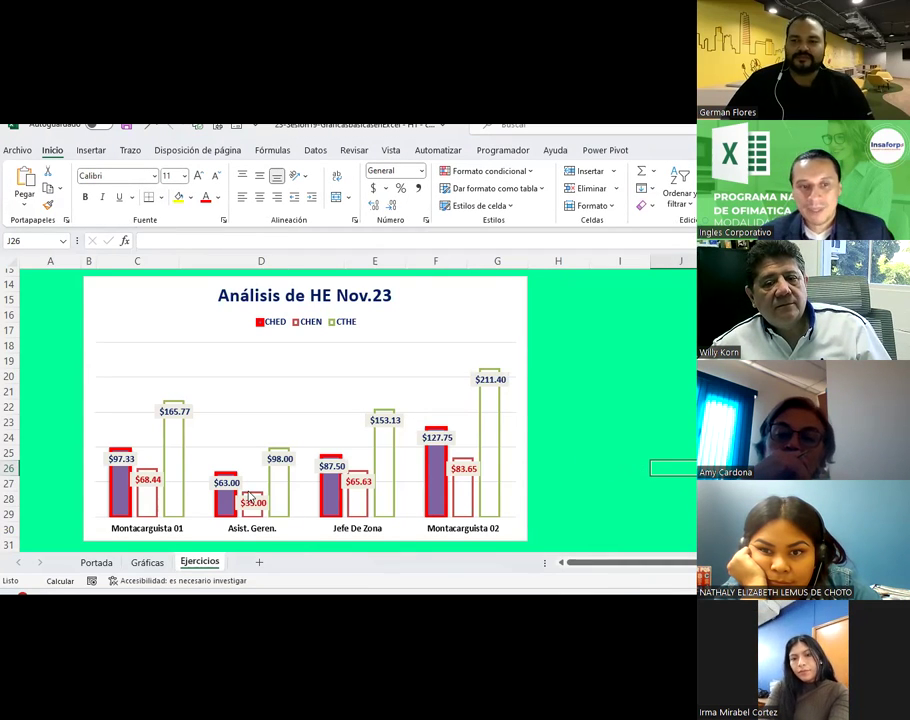
- Select only the Montacarguista 01 bar within the CTHE series for a picture fill
{"action": "left_click", "coordinate": [170, 444]}
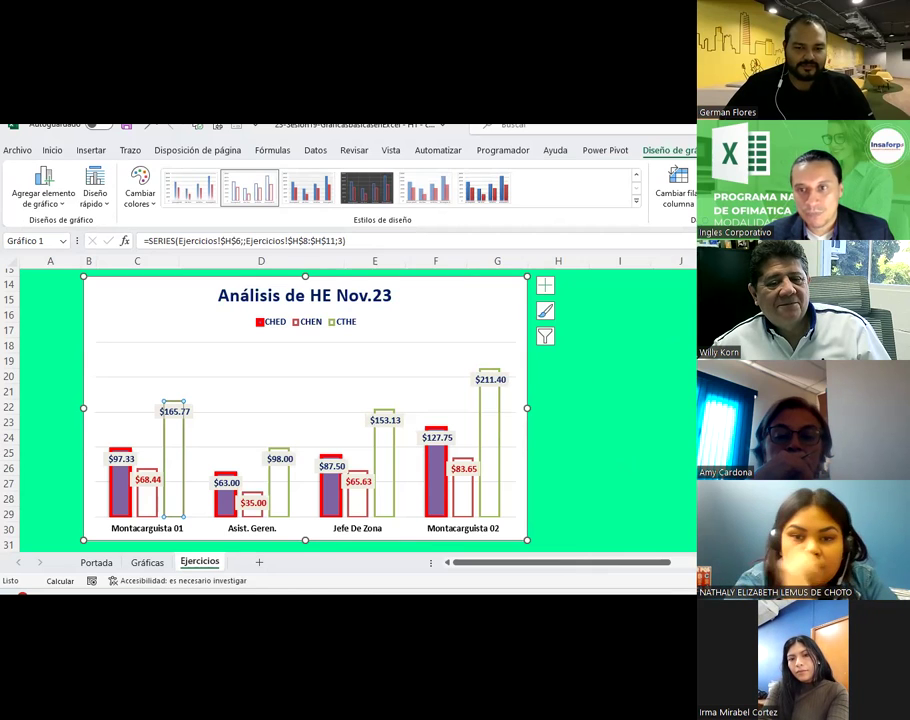
{"action": "left_click", "coordinate": [575, 440]}
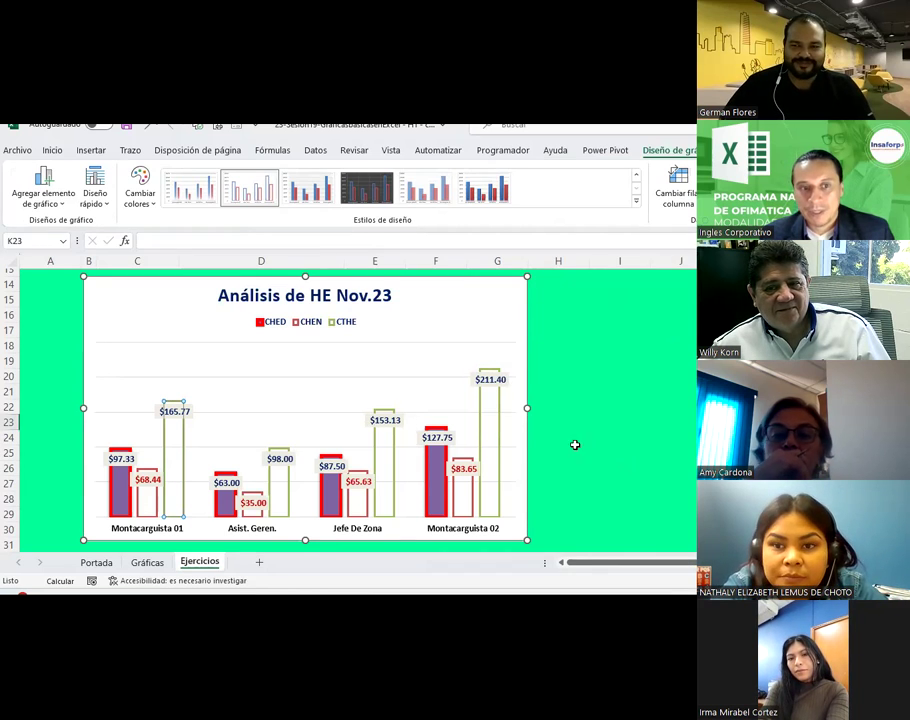
{"action": "left_click", "coordinate": [184, 441]}
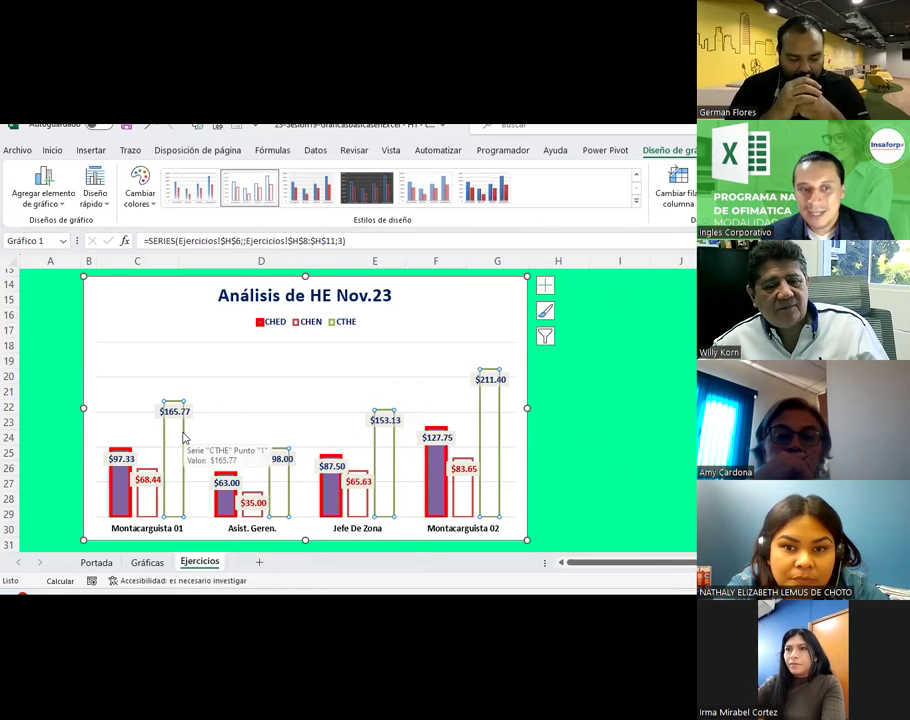
{"action": "left_click", "coordinate": [183, 437]}
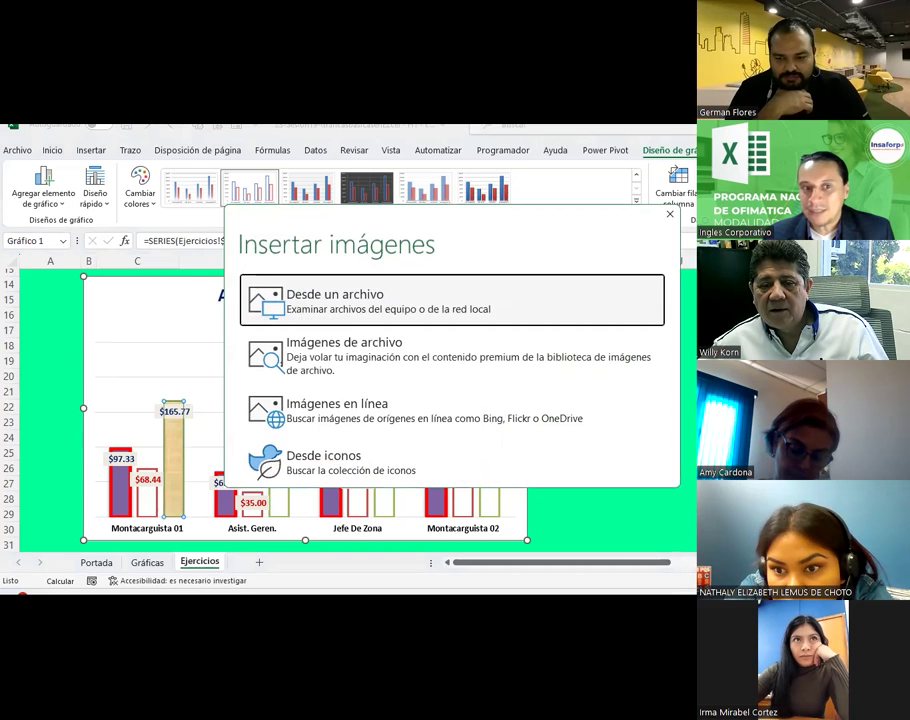
- Fill the Montacarguista 01 CTHE bar with the saved webcam PNG from the Desktop
{"action": "left_click", "coordinate": [354, 312]}
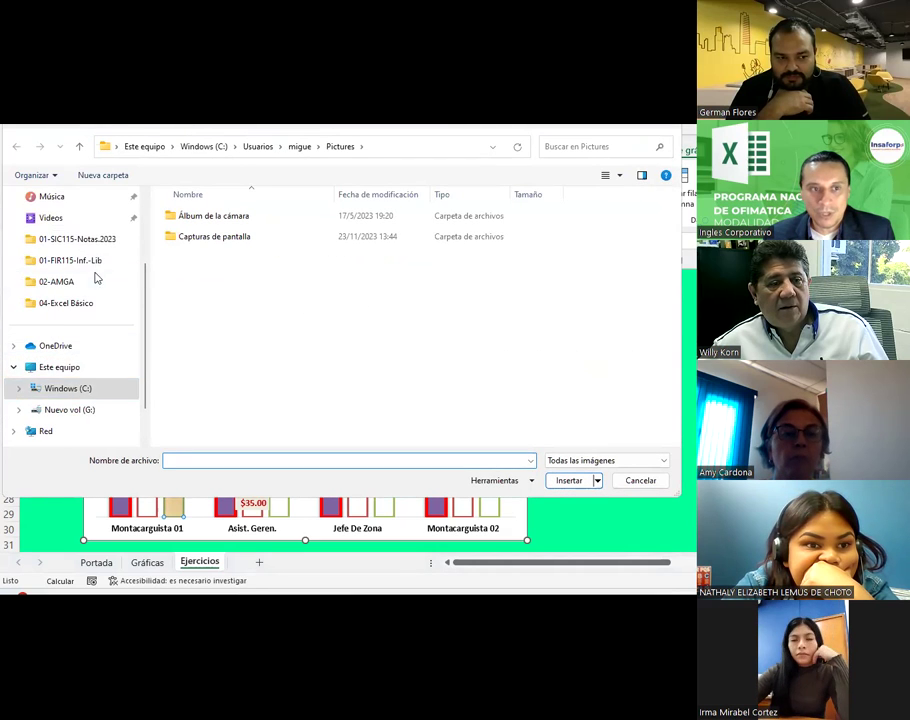
{"action": "scroll", "coordinate": [94, 273], "scroll_direction": "up", "scroll_amount": 2}
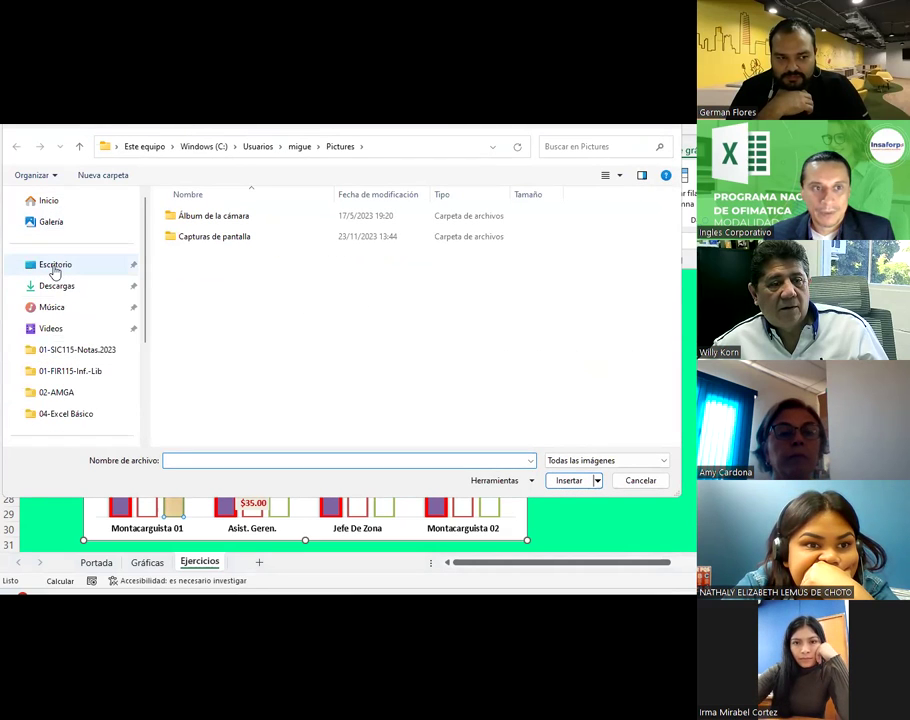
{"action": "left_click", "coordinate": [54, 268]}
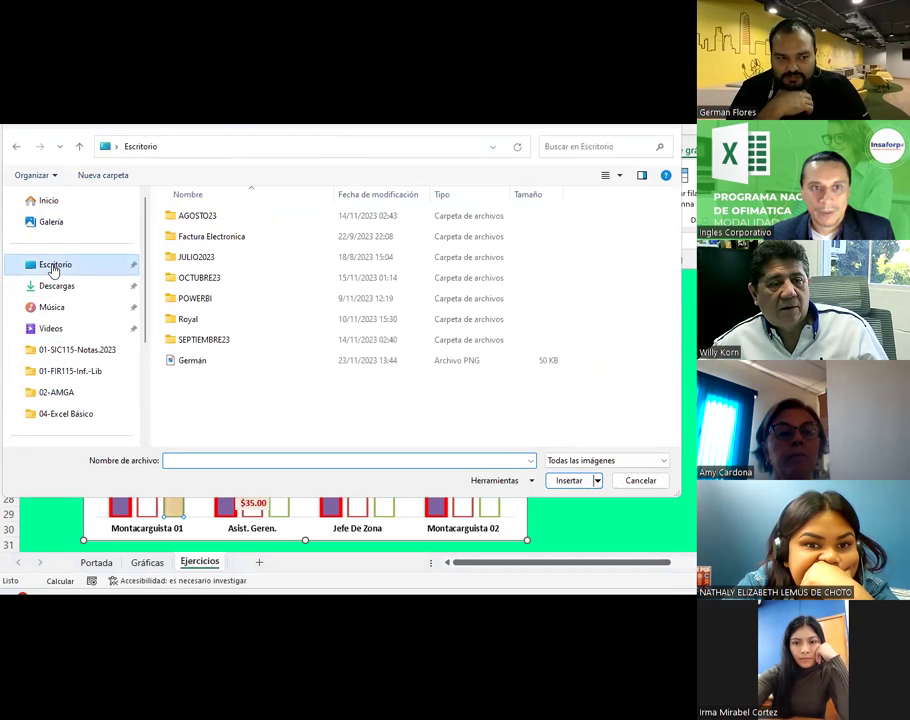
{"action": "left_click", "coordinate": [193, 366]}
{"action": "double_click", "coordinate": [193, 366]}
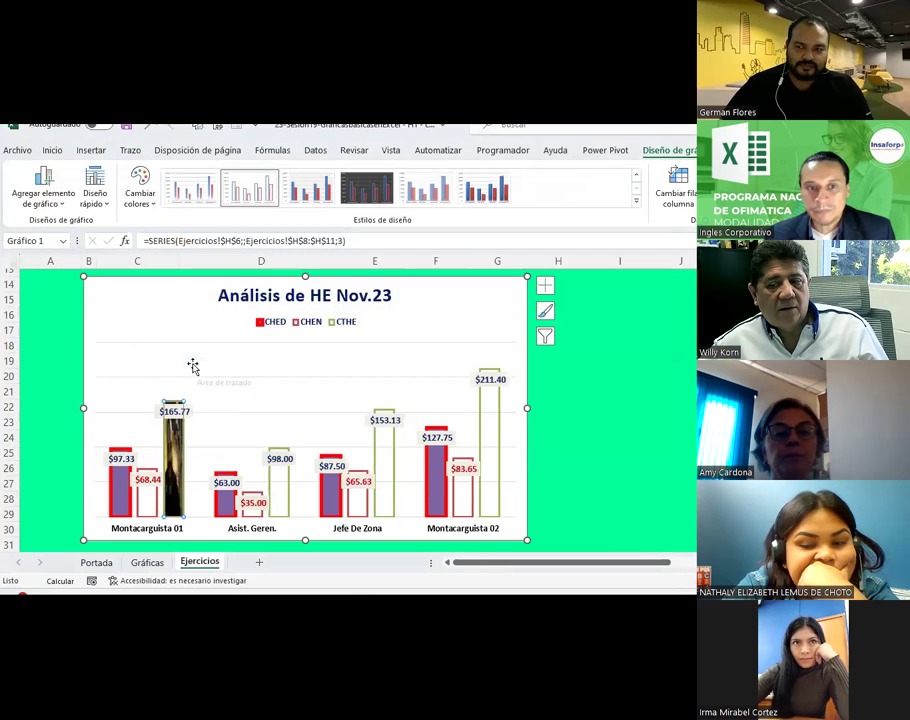
{"action": "left_click", "coordinate": [613, 467]}
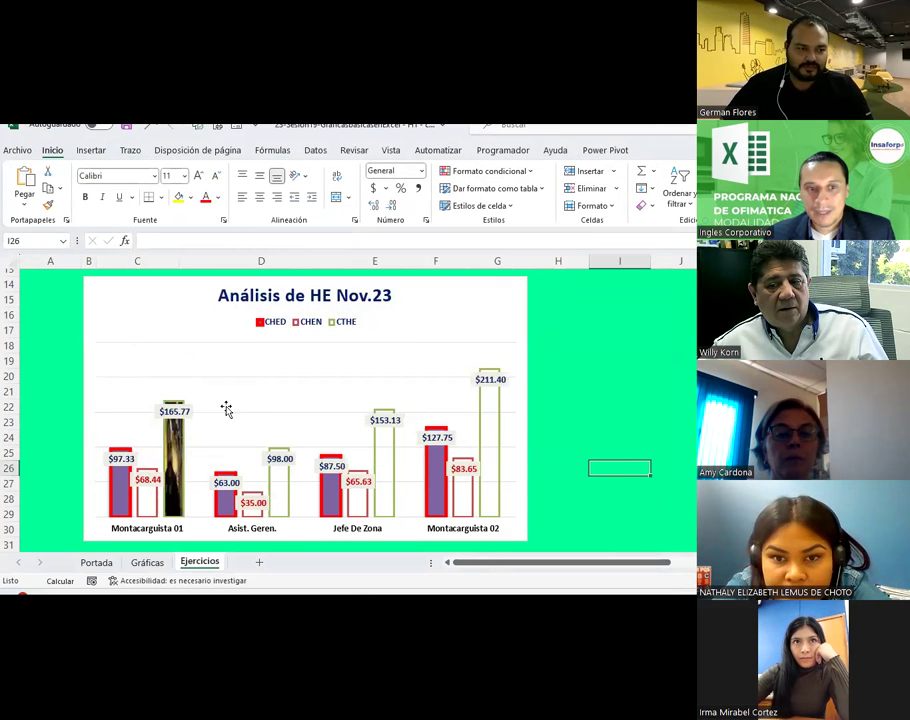
- Move the $165.77 data label up above the picture-filled bar
{"action": "left_click", "coordinate": [175, 411]}
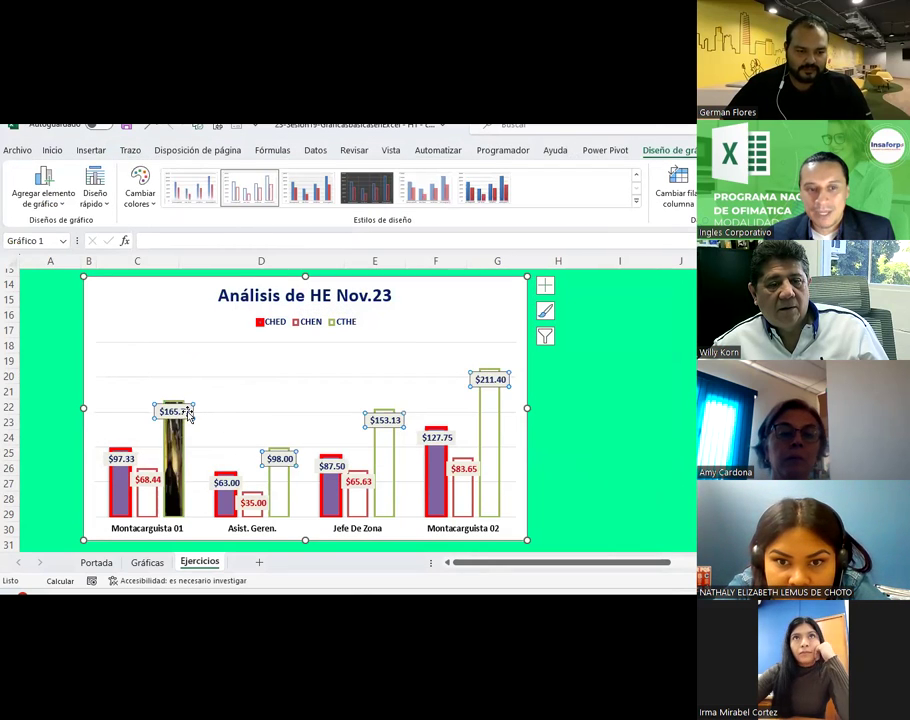
{"action": "left_click_drag", "start_coordinate": [193, 411], "coordinate": [192, 390]}
{"action": "left_click", "coordinate": [619, 422]}
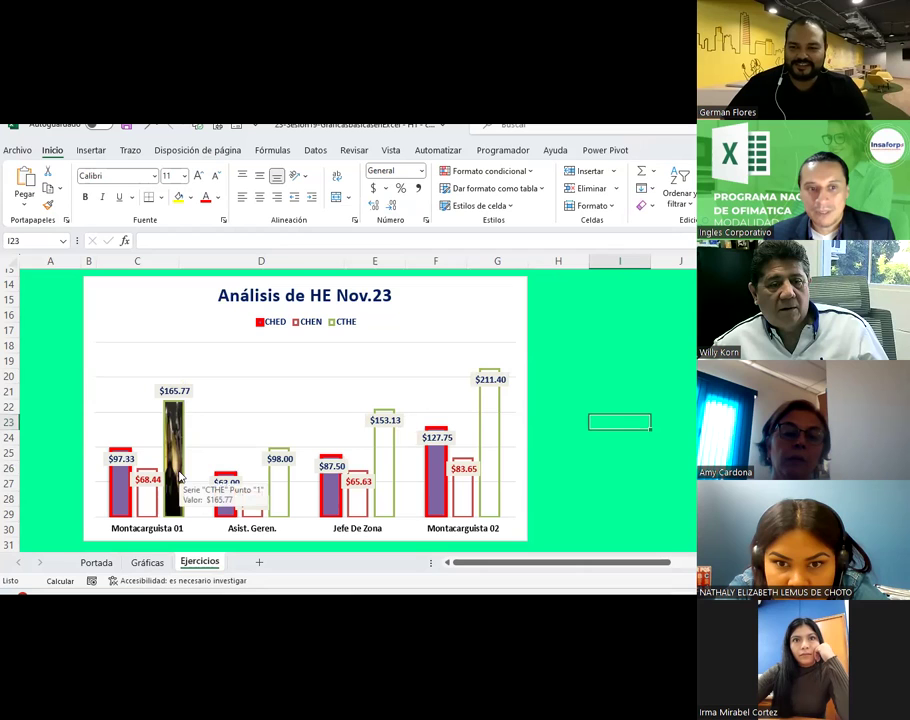
{"action": "scroll", "coordinate": [507, 506], "scroll_direction": "right", "scroll_amount": 2}
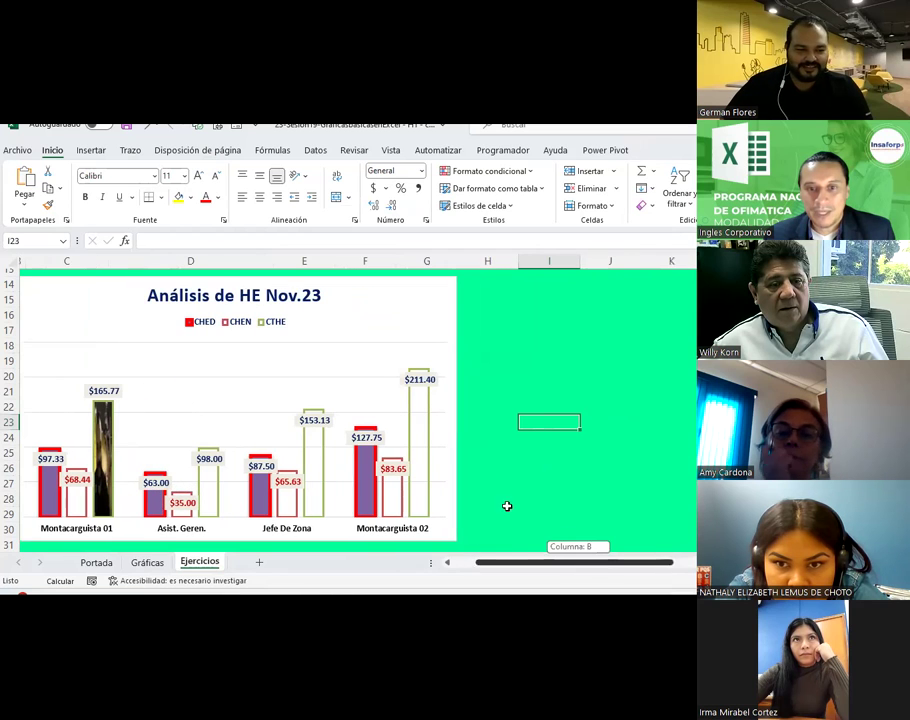
- Drag the Análisis de HE Nov.23 chart's right edge several columns to the right
{"action": "left_click", "coordinate": [454, 414]}
{"action": "left_click_drag", "start_coordinate": [526, 414], "coordinate": [683, 410]}
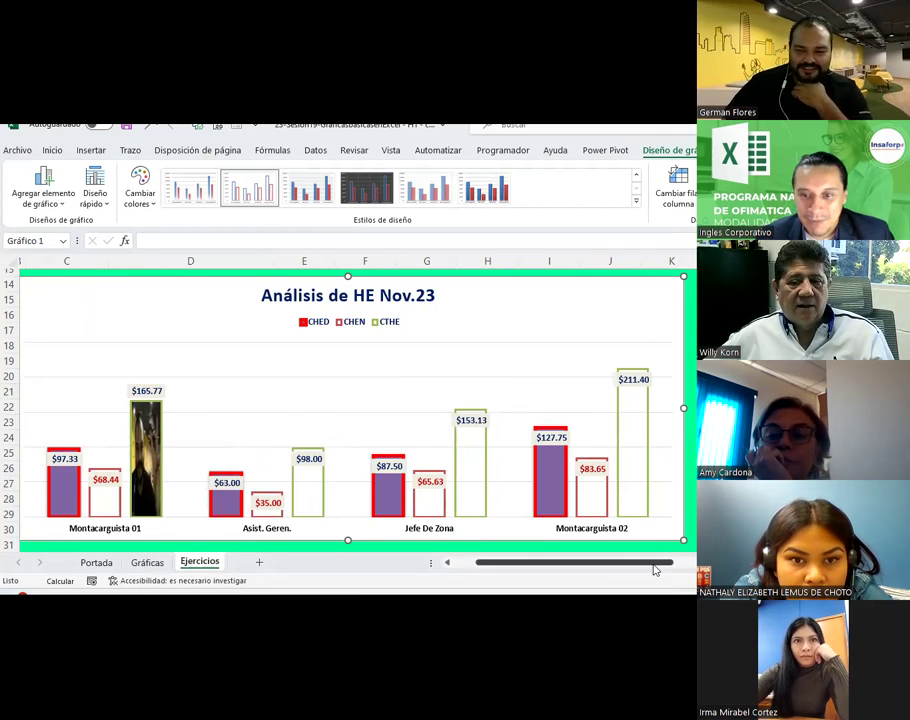
{"action": "scroll", "coordinate": [638, 407], "scroll_direction": "right", "scroll_amount": 1}
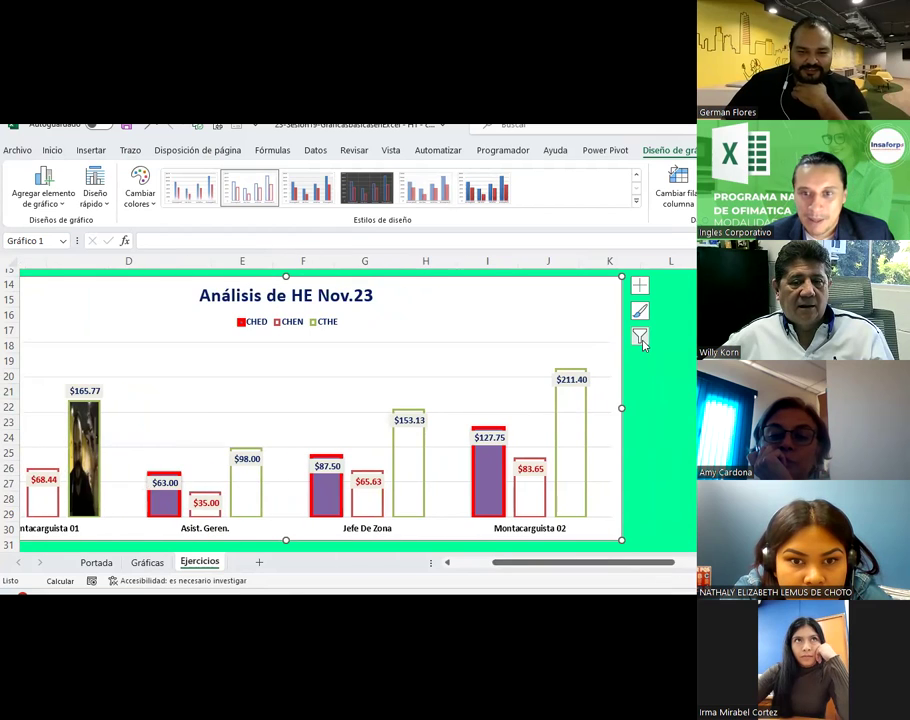
- Filter the chart to a single category with the CHED series hidden
{"action": "left_click", "coordinate": [641, 339]}
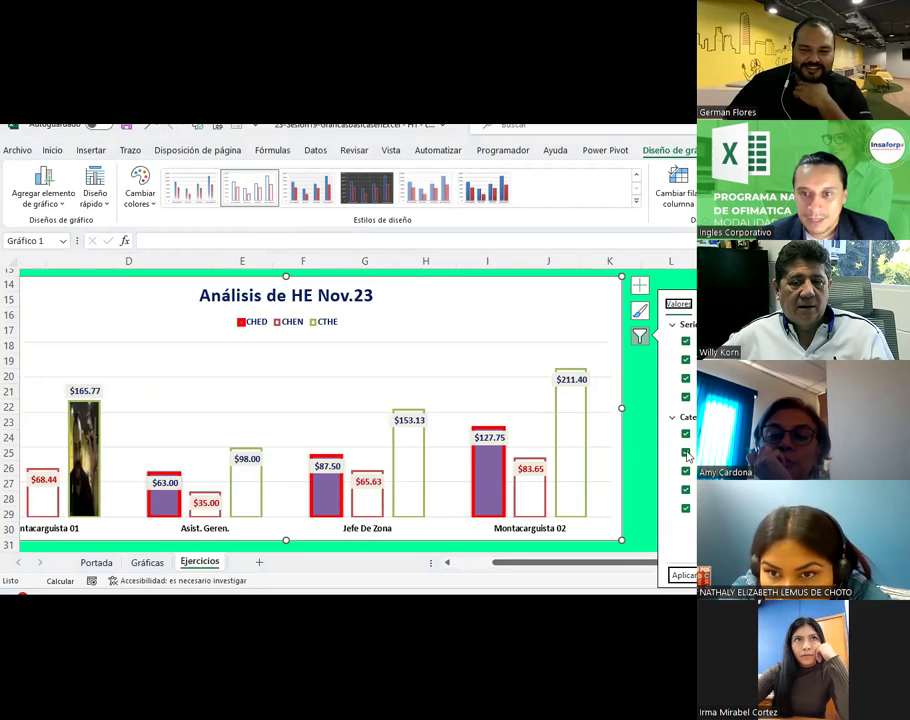
{"action": "left_click", "coordinate": [685, 436]}
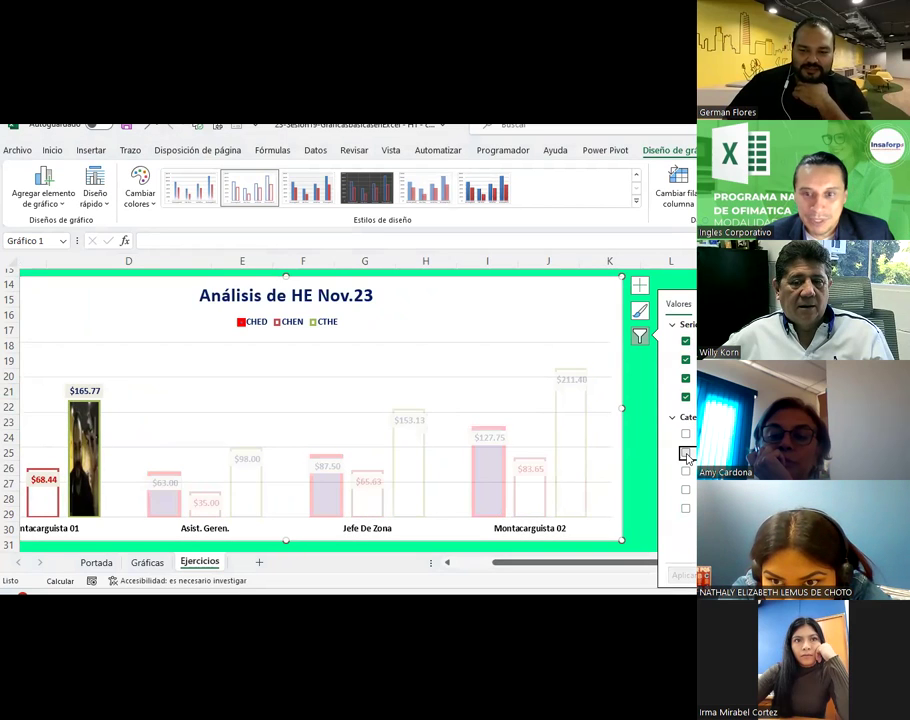
{"action": "left_click", "coordinate": [686, 453]}
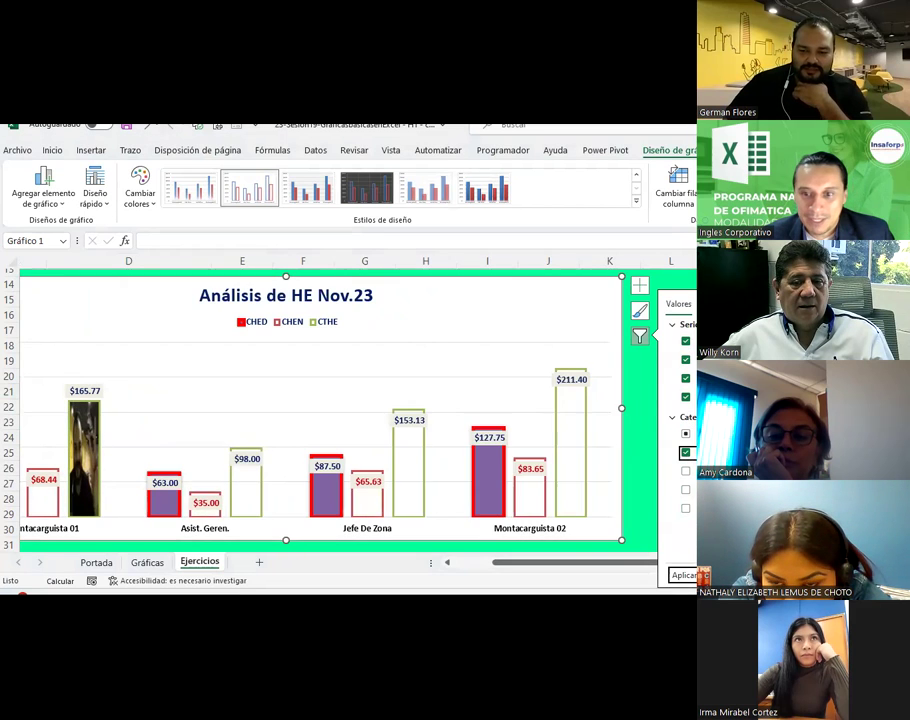
{"action": "left_click", "coordinate": [686, 360]}
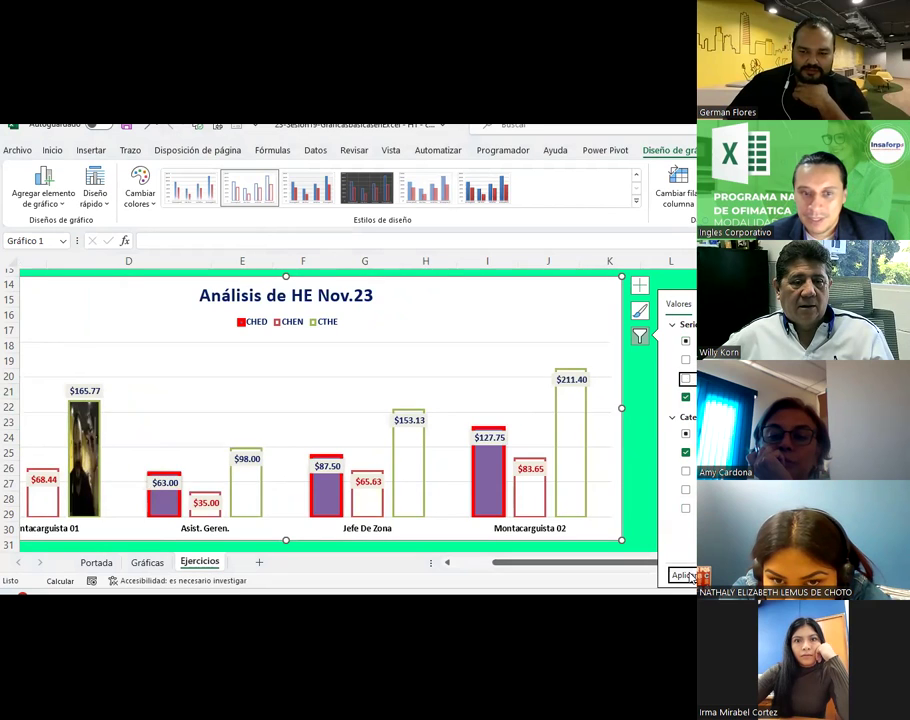
{"action": "left_click", "coordinate": [690, 577]}
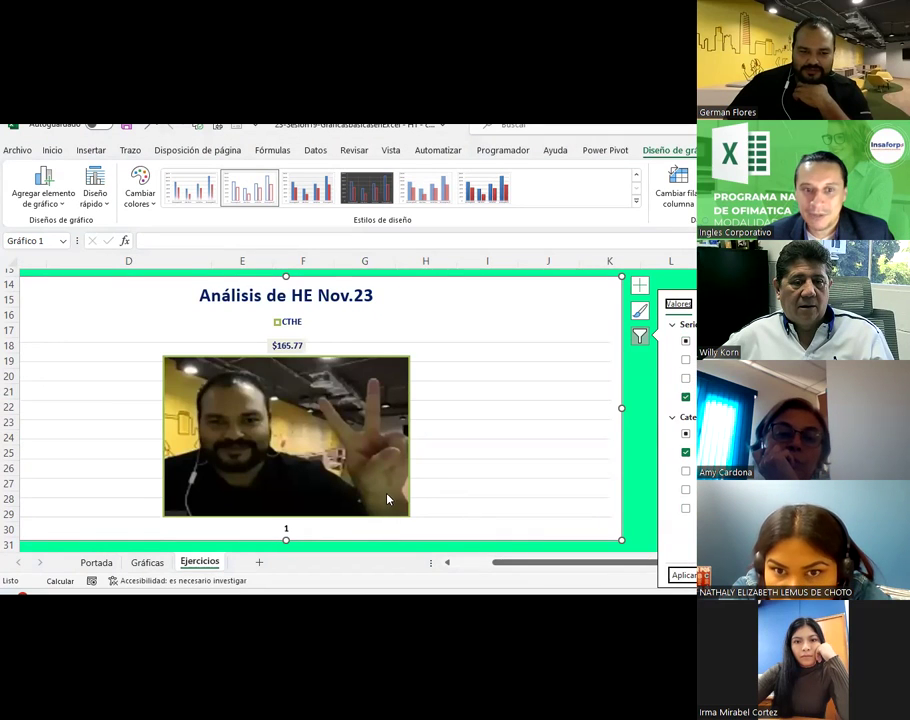
{"action": "mouse_move", "coordinate": [383, 474]}
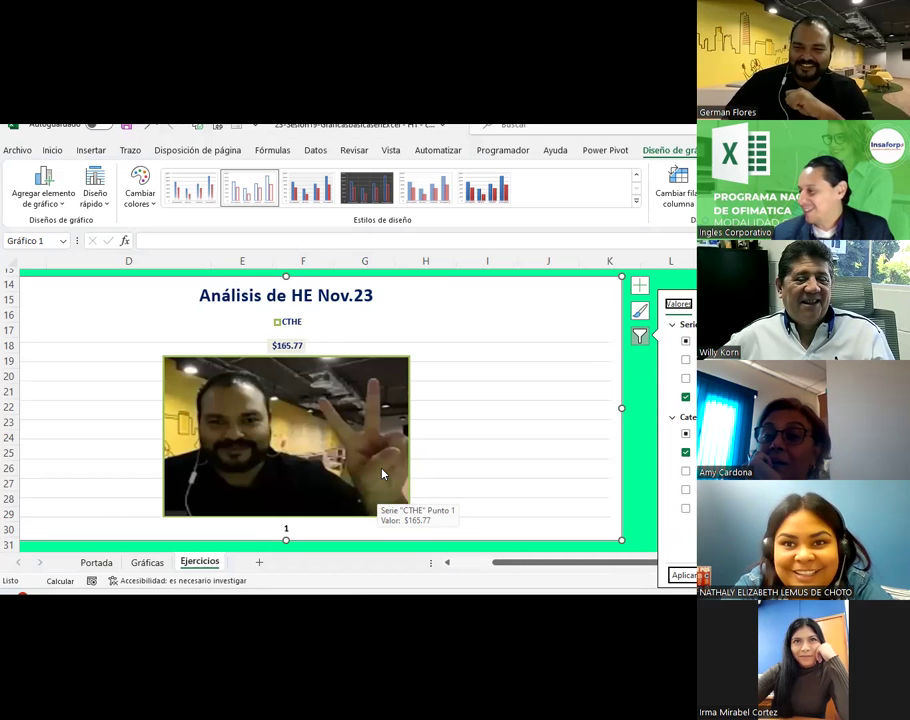
- Recheck all series and categories so every bar shows again
{"action": "left_click", "coordinate": [678, 190]}
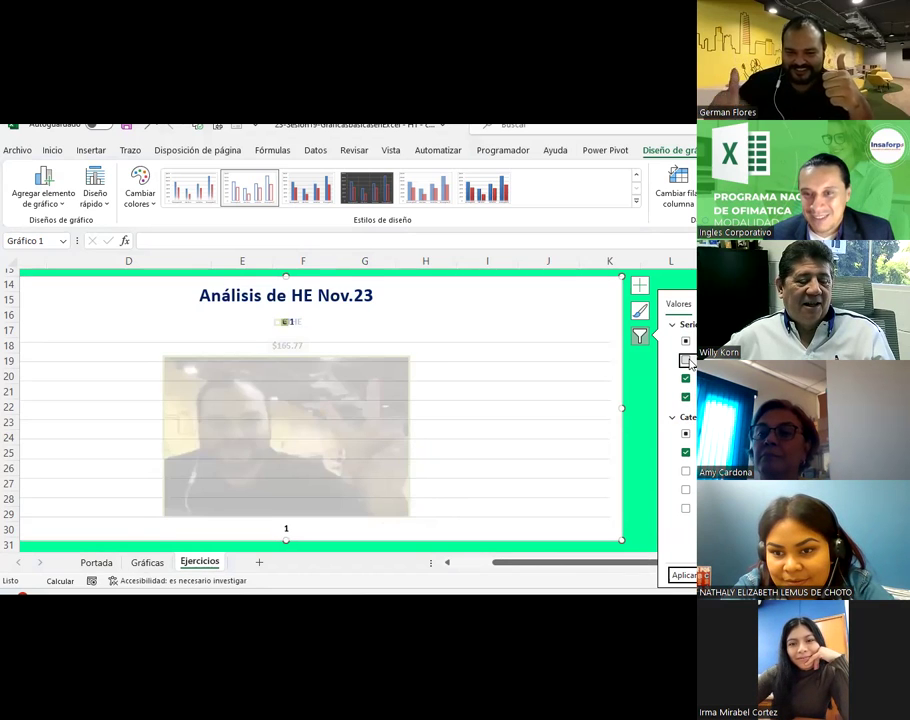
{"action": "left_click", "coordinate": [685, 509]}
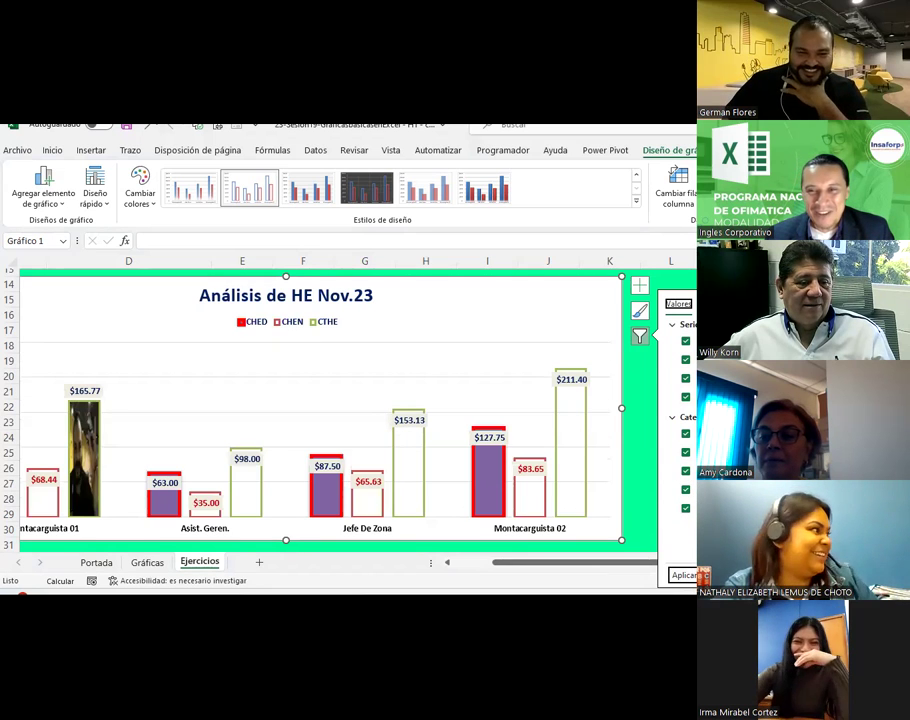
{"action": "left_click", "coordinate": [635, 378]}
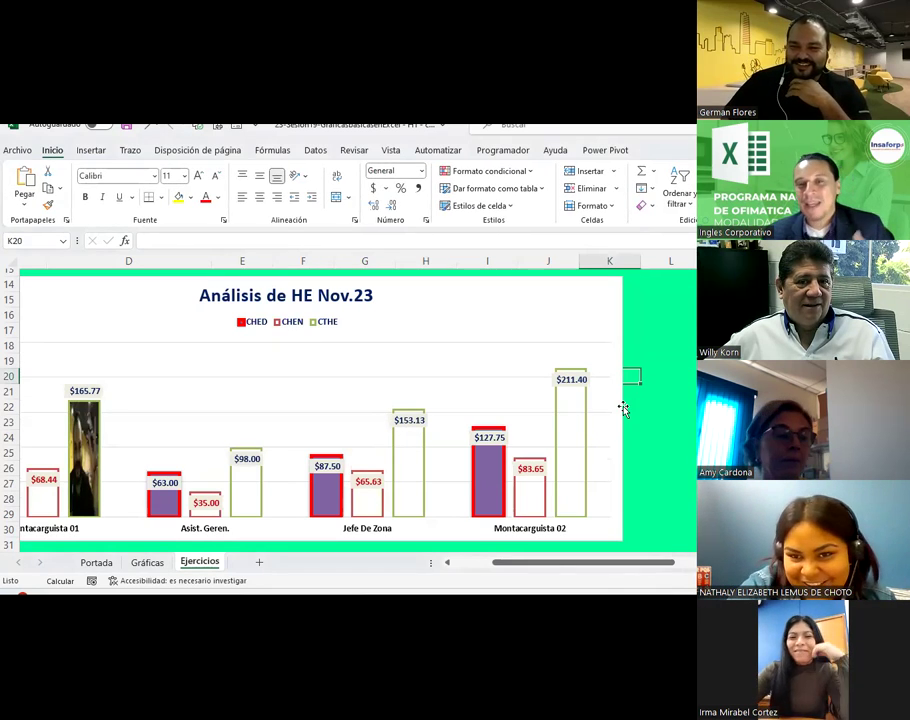
- Narrow the chart so it spans columns B through I
{"action": "left_click", "coordinate": [622, 408]}
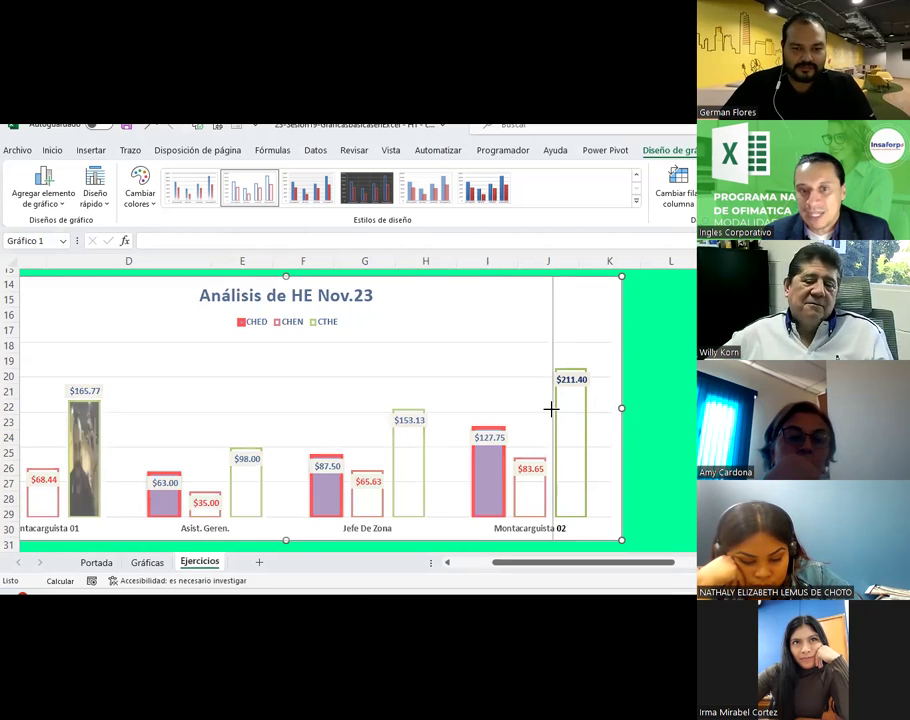
{"action": "left_click_drag", "start_coordinate": [621, 405], "coordinate": [552, 408]}
{"action": "left_click", "coordinate": [472, 563]}
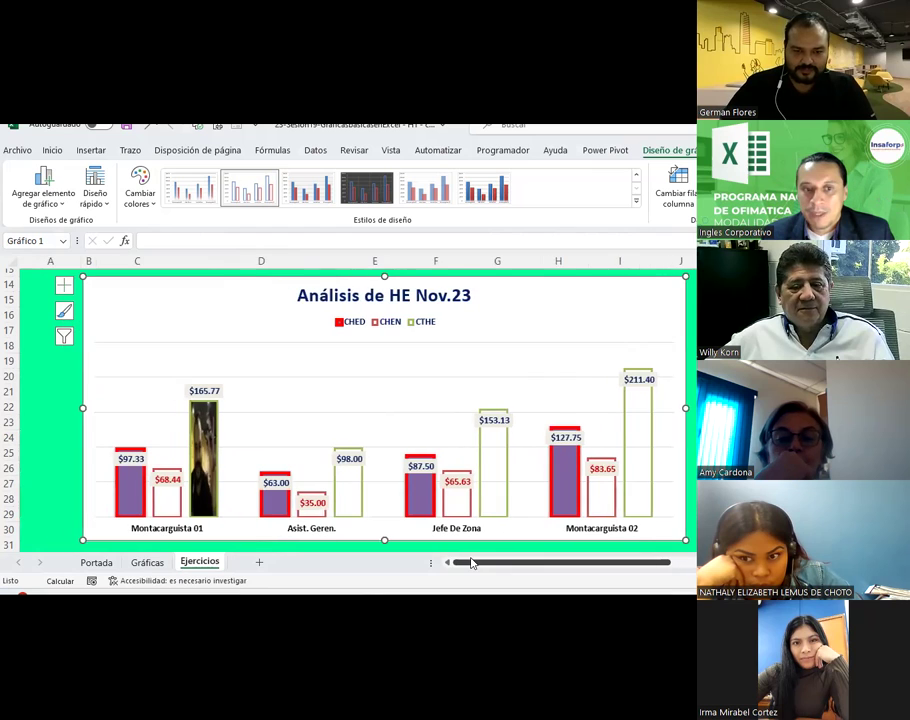
{"action": "left_click_drag", "start_coordinate": [687, 409], "coordinate": [630, 409]}
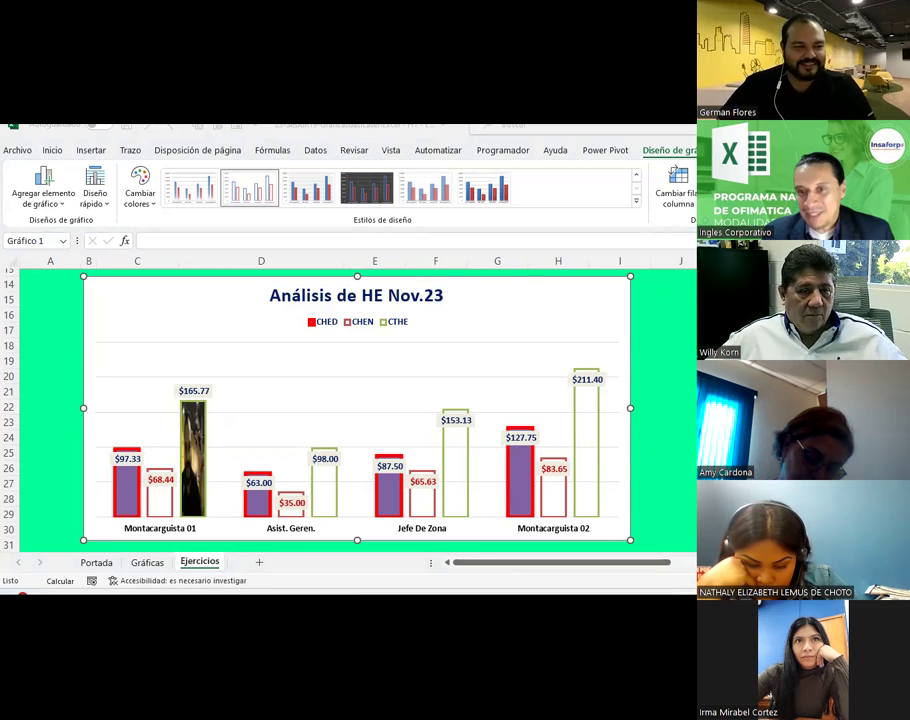
{"action": "key", "text": "alt+Tab"}
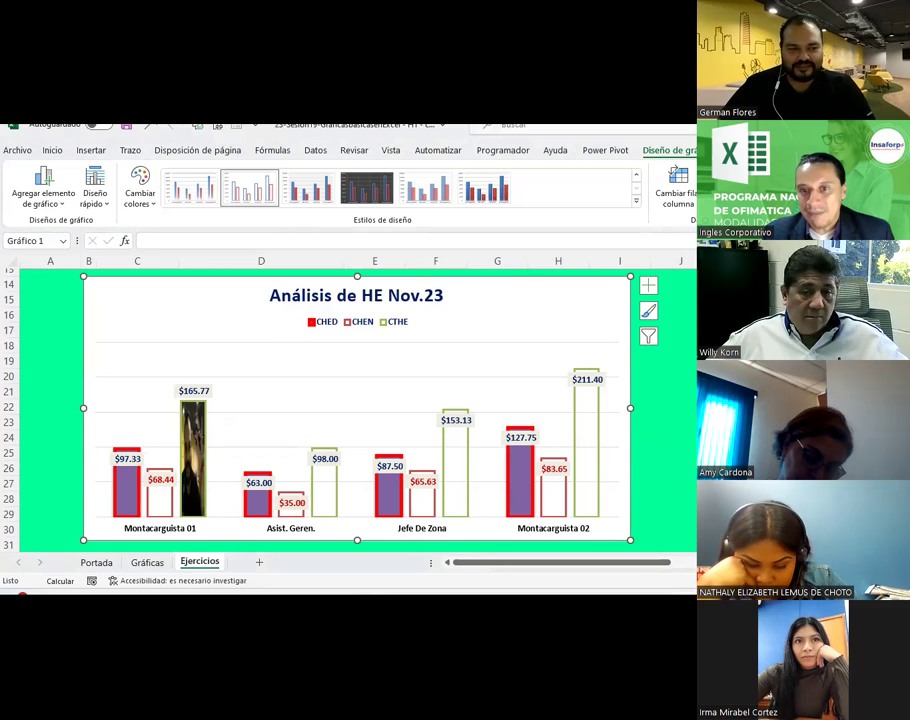
- Move the $35.00 CHEN data label up to the top of its bar
{"action": "left_click", "coordinate": [670, 408]}
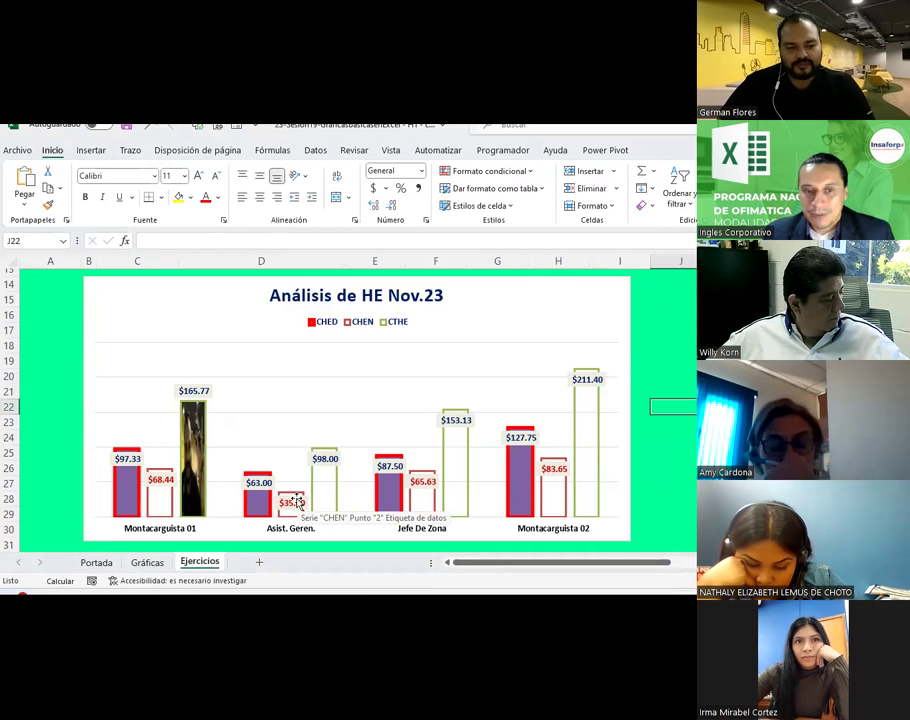
{"action": "left_click", "coordinate": [295, 502]}
{"action": "left_click", "coordinate": [291, 500]}
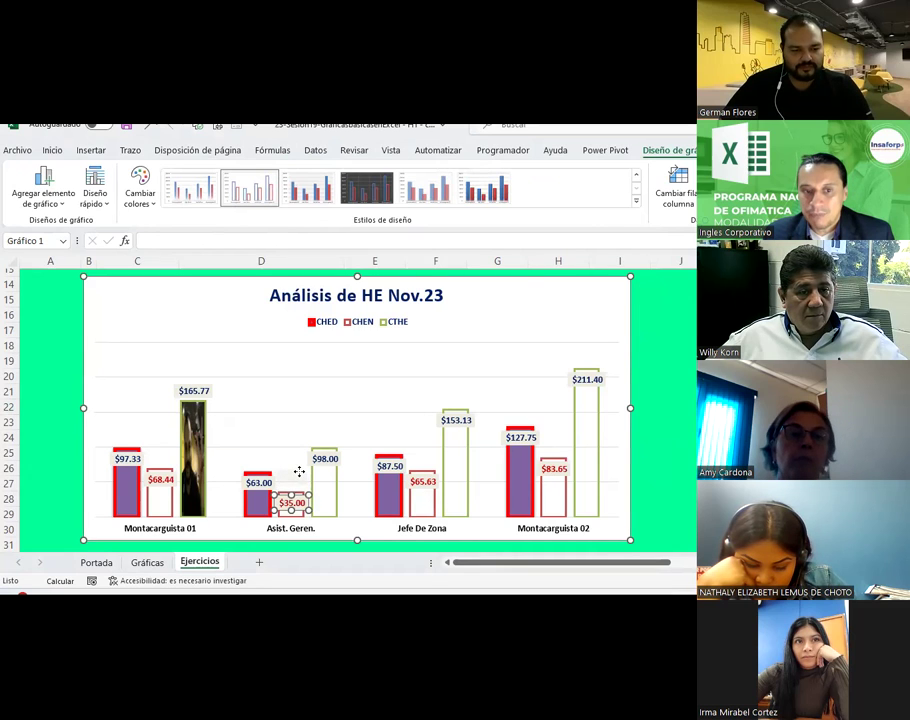
{"action": "left_click_drag", "start_coordinate": [301, 471], "coordinate": [292, 478]}
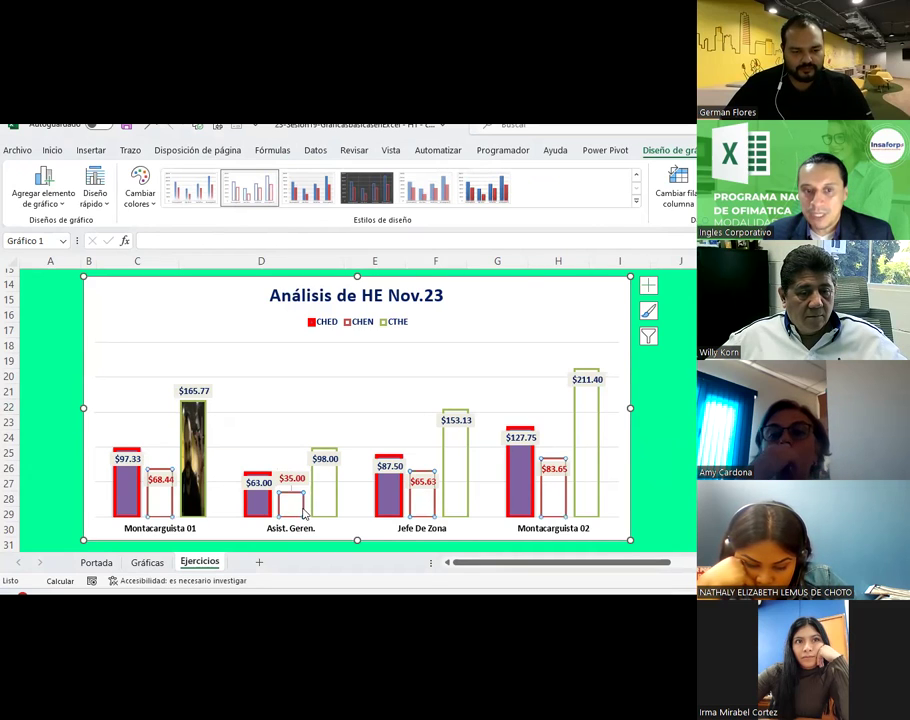
- Apply the light orange gradient fill to all CHEN bars
{"action": "left_click", "coordinate": [291, 500]}
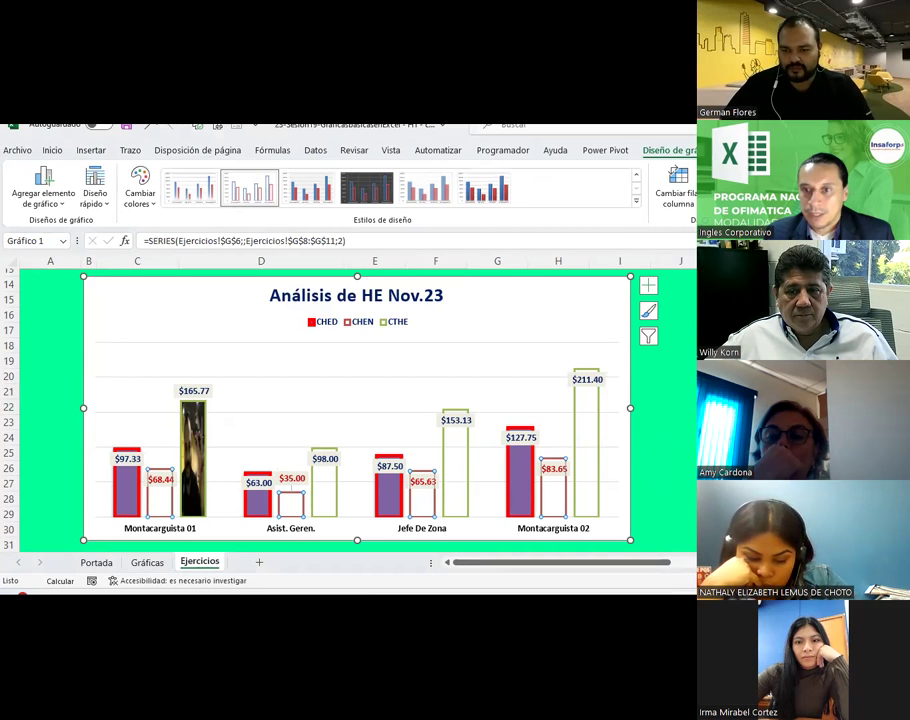
{"action": "key", "text": "ctrl+v"}
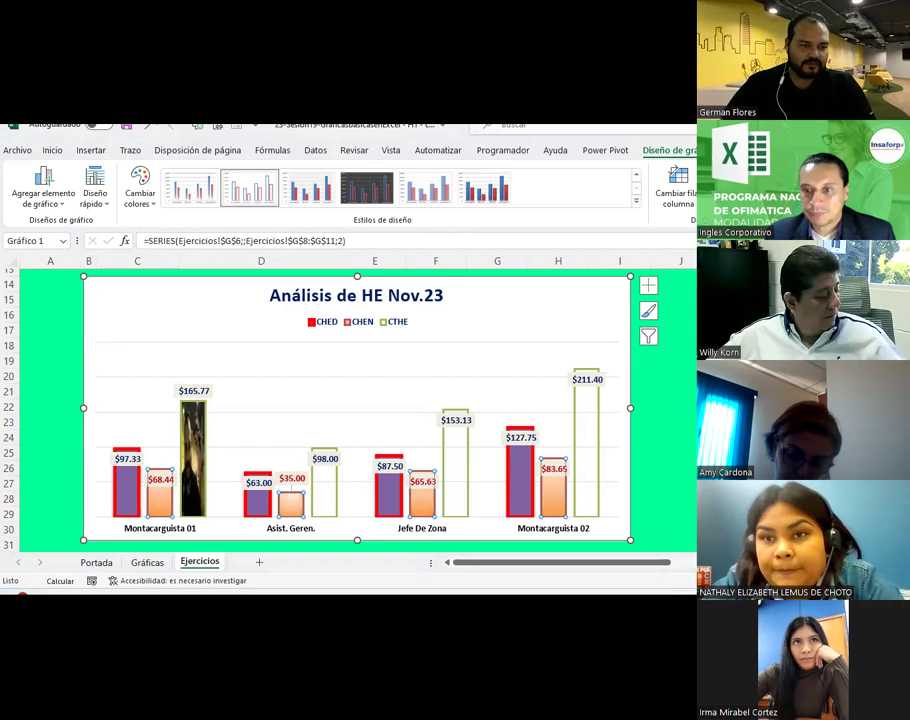
{"action": "left_click", "coordinate": [679, 438]}
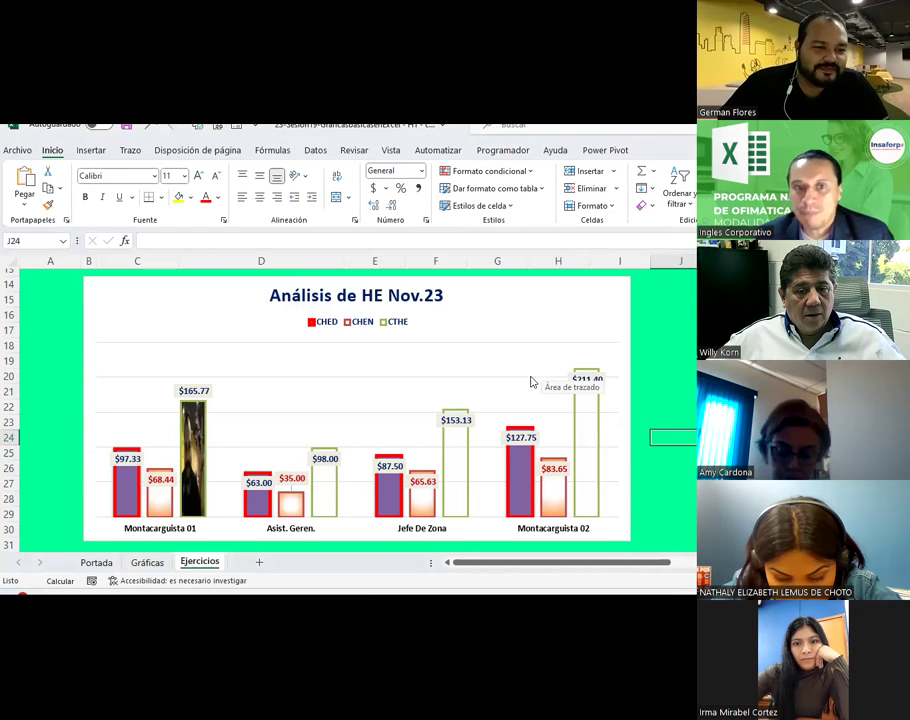
{"action": "left_click", "coordinate": [540, 285]}
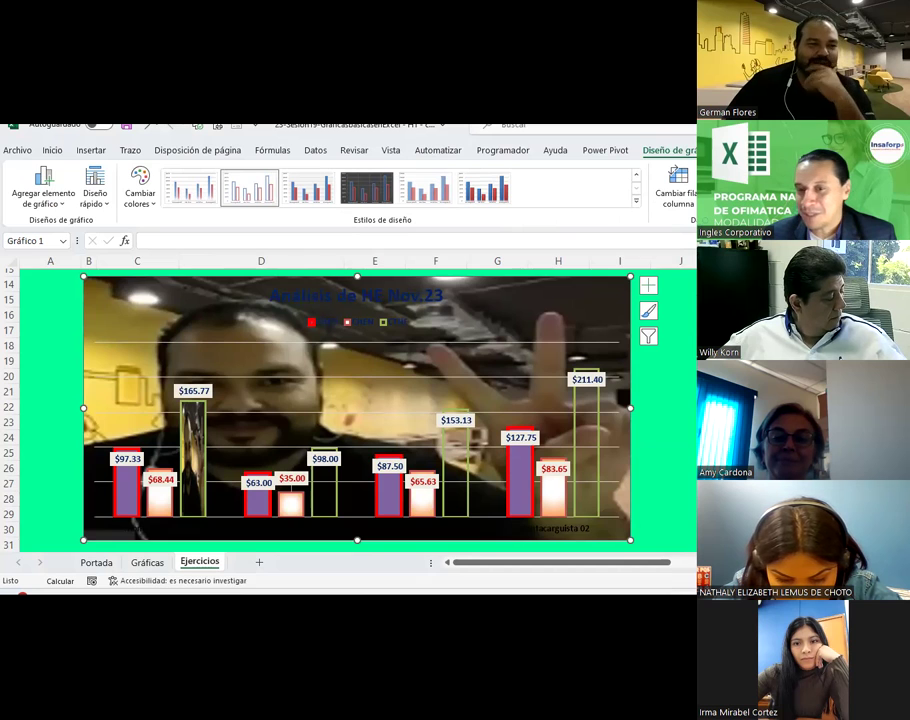
- Set the chart background to the Insaforp Programa Nacional de Ofimática image from Descargas
{"action": "left_click", "coordinate": [326, 297]}
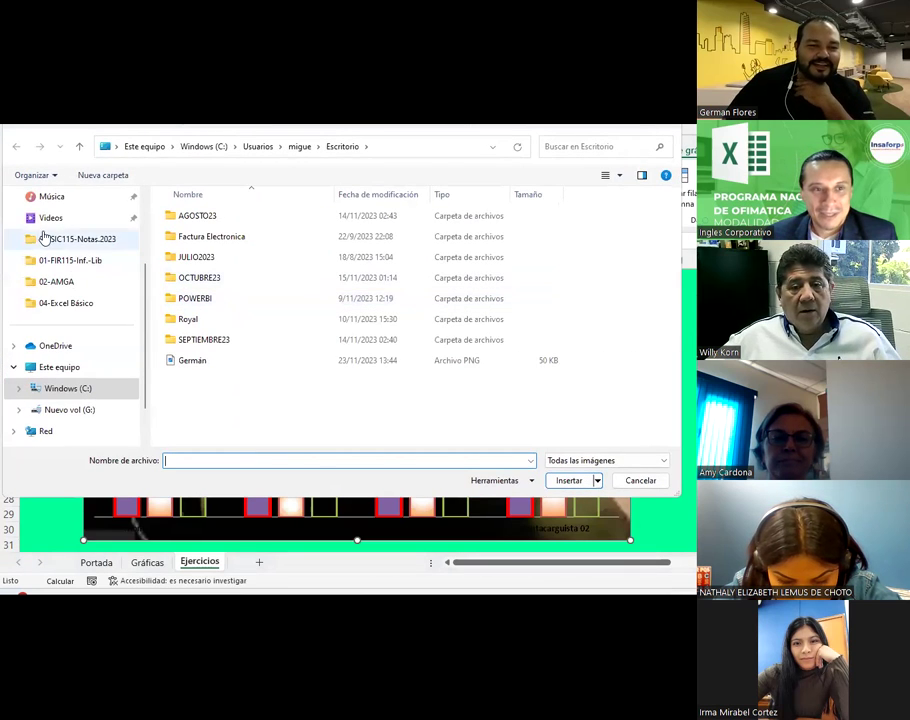
{"action": "scroll", "coordinate": [75, 339], "scroll_direction": "down", "scroll_amount": 1}
{"action": "scroll", "coordinate": [85, 300], "scroll_direction": "up", "scroll_amount": 3}
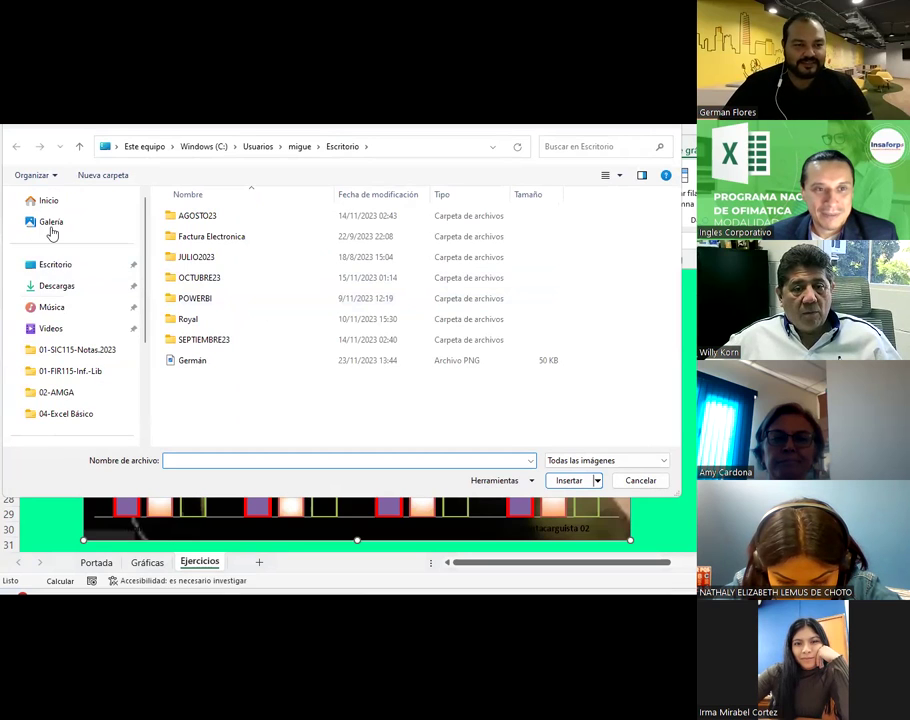
{"action": "left_click", "coordinate": [51, 229]}
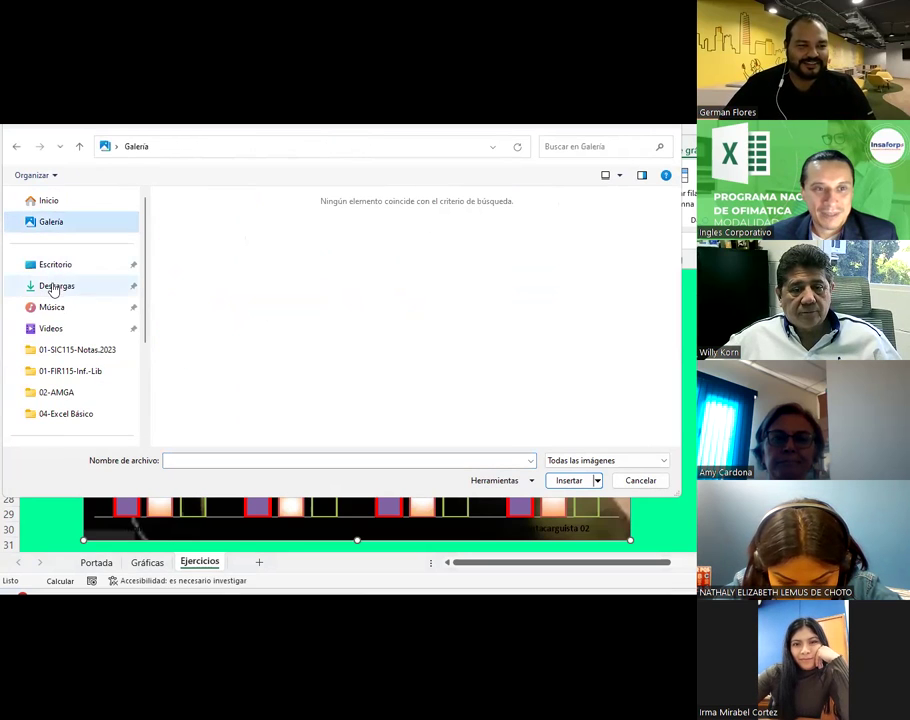
{"action": "left_click", "coordinate": [55, 287]}
{"action": "scroll", "coordinate": [376, 301], "scroll_direction": "down", "scroll_amount": 5}
{"action": "scroll", "coordinate": [376, 301], "scroll_direction": "down", "scroll_amount": 3}
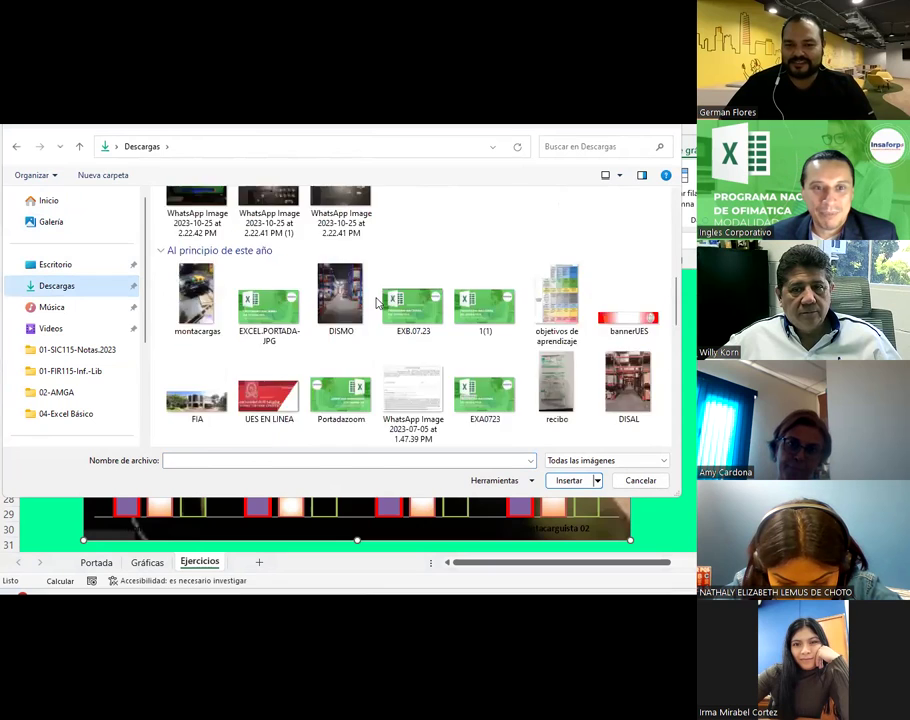
{"action": "scroll", "coordinate": [376, 301], "scroll_direction": "down", "scroll_amount": 1}
{"action": "scroll", "coordinate": [376, 301], "scroll_direction": "up", "scroll_amount": 3}
{"action": "double_click", "coordinate": [283, 437]}
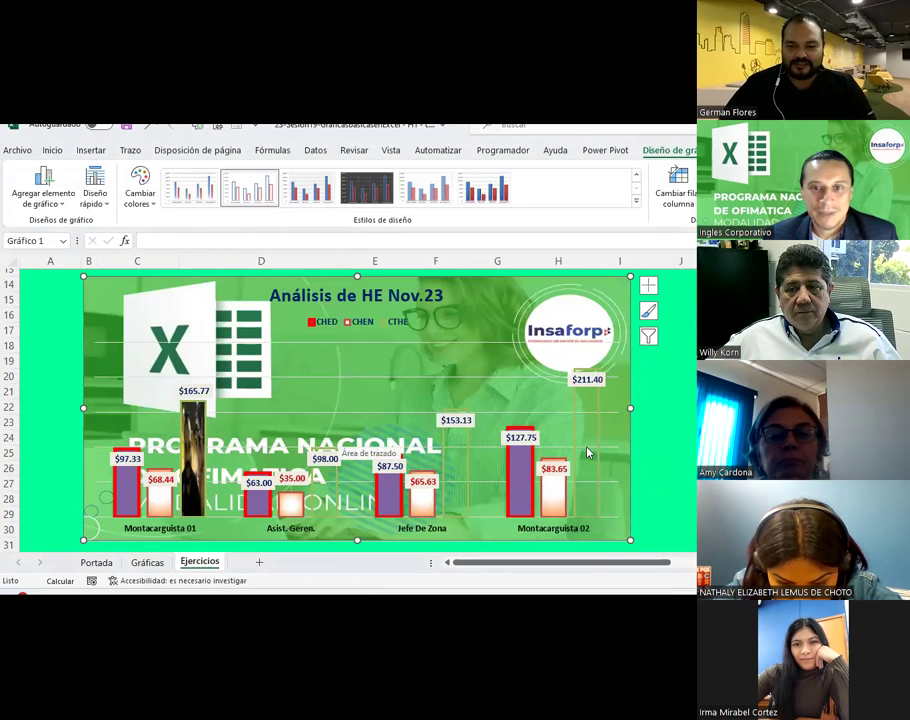
{"action": "left_click", "coordinate": [666, 397]}
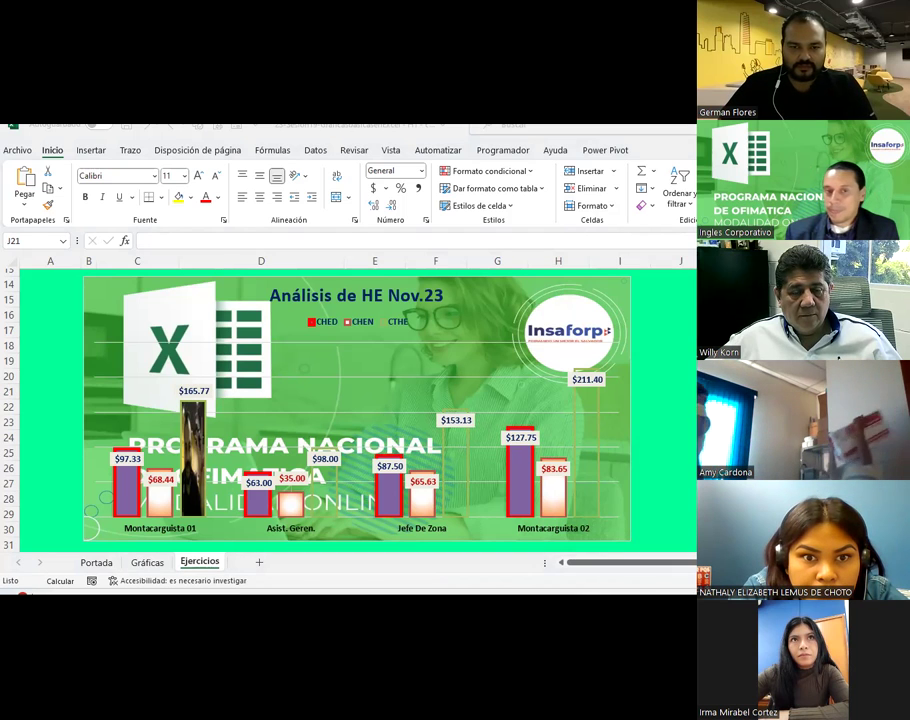
{"action": "key", "text": "alt+Tab"}
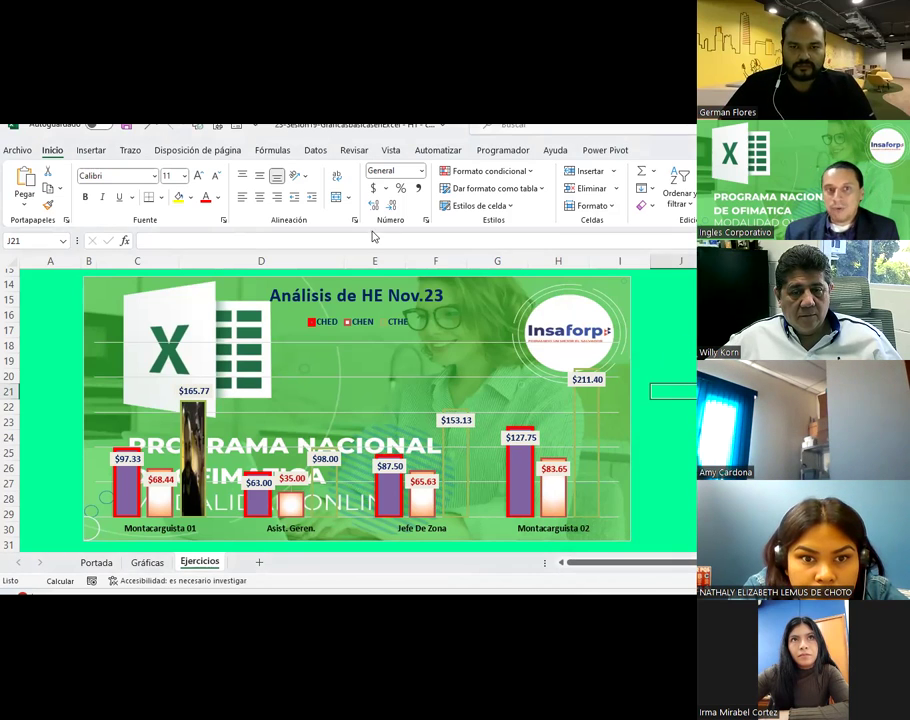
{"action": "left_click", "coordinate": [91, 150]}
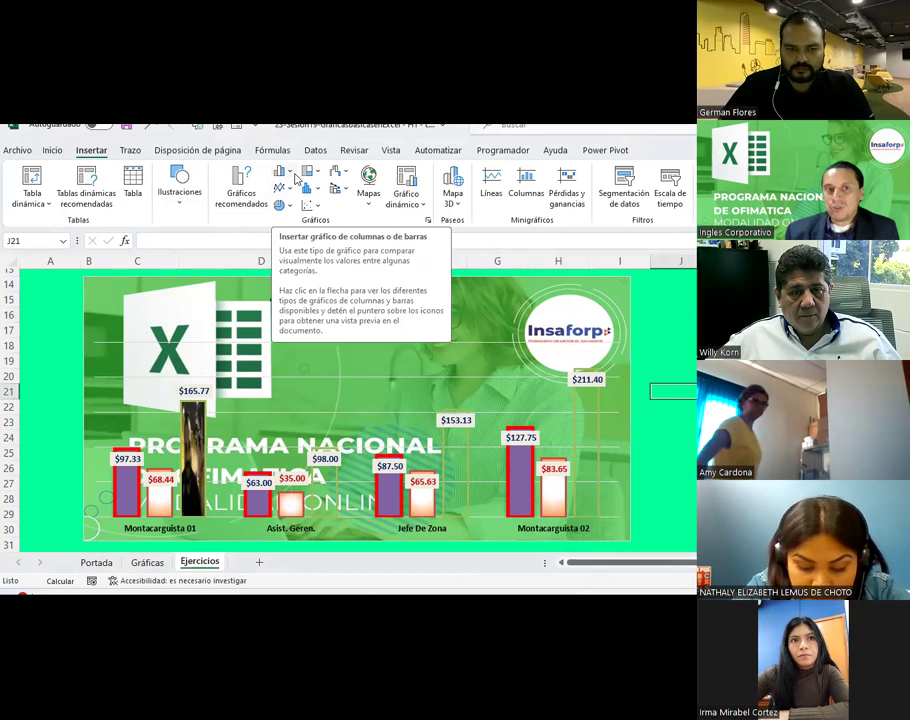
{"action": "left_click", "coordinate": [290, 173]}
{"action": "left_click", "coordinate": [290, 173]}
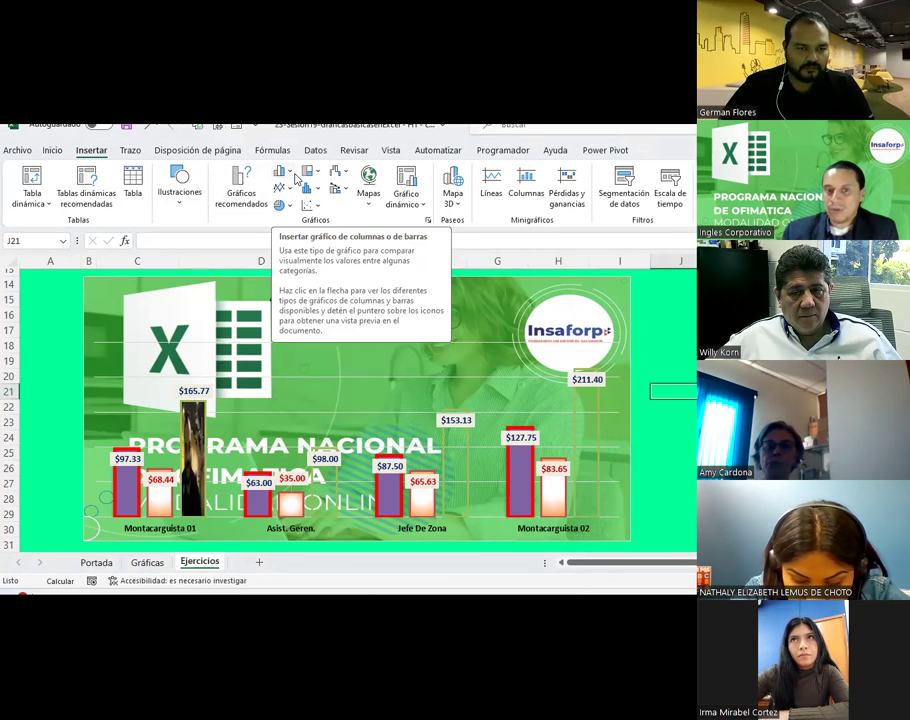
{"action": "left_click", "coordinate": [466, 444]}
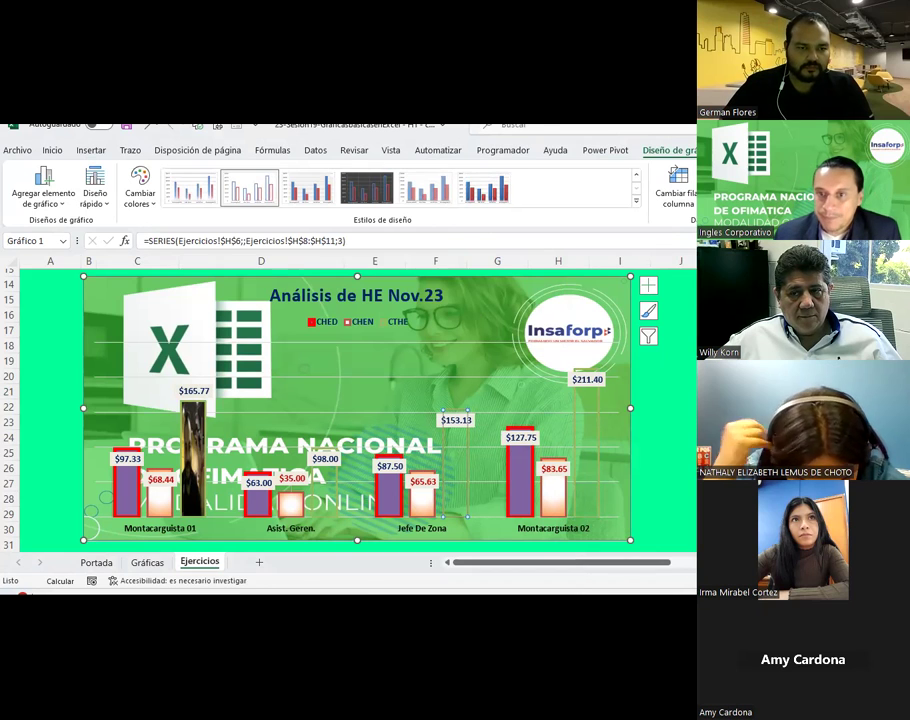
- Give the $211.40 and $153.13 CTHE bars a solid brown fill
{"action": "key", "text": "ctrl+z"}
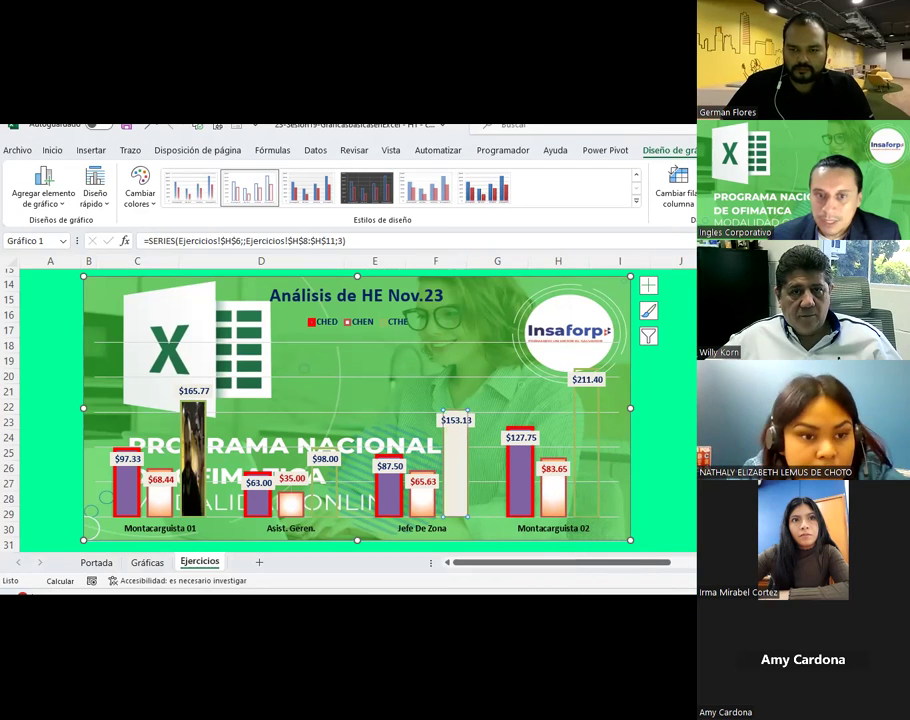
{"action": "left_click", "coordinate": [601, 409]}
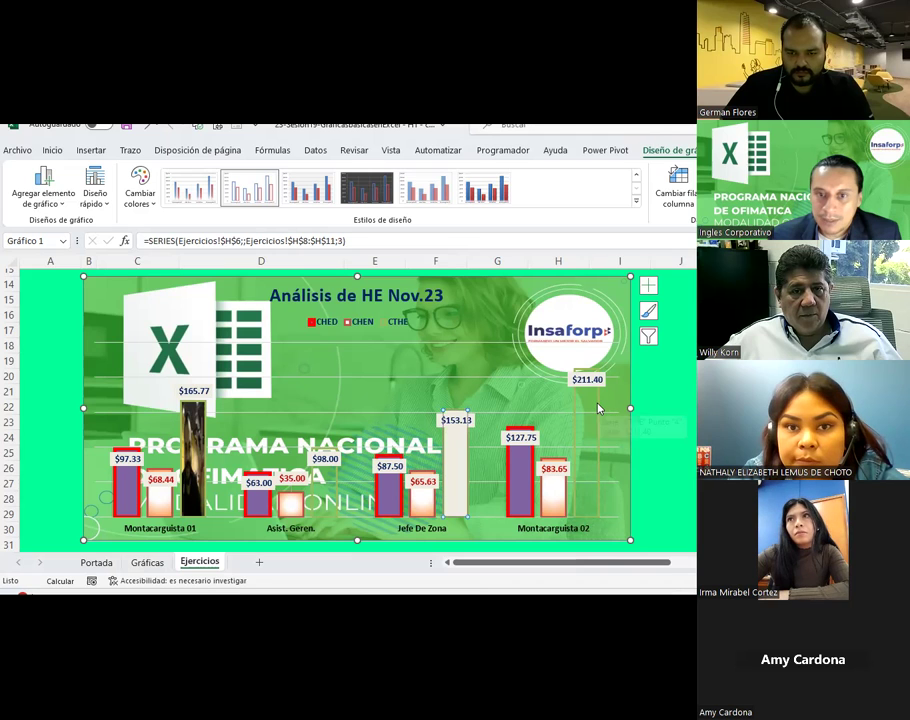
{"action": "key", "text": "ctrl+z"}
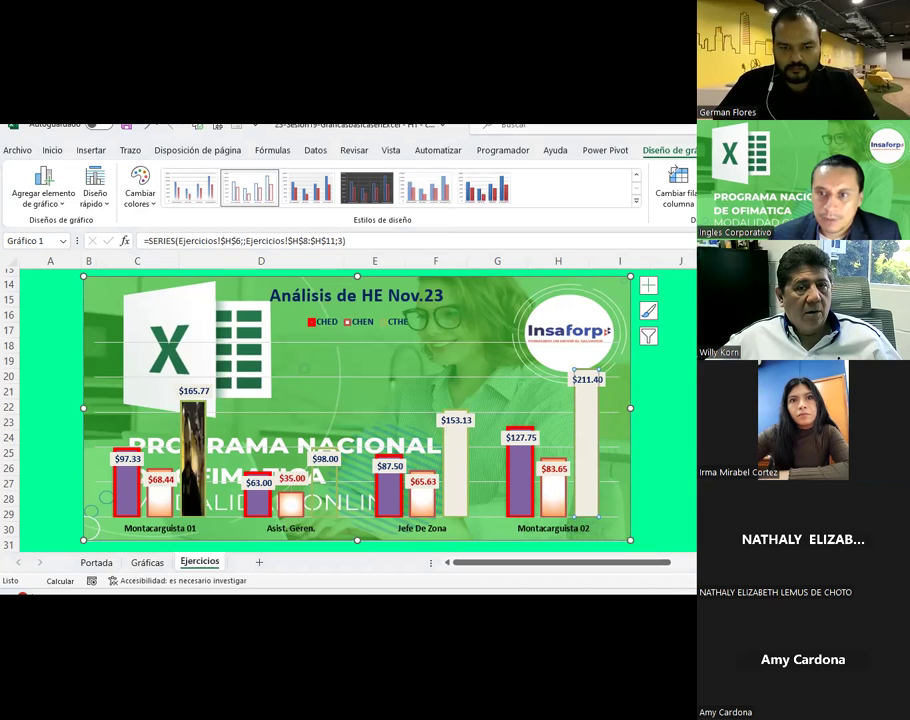
{"action": "key", "text": "ctrl+z"}
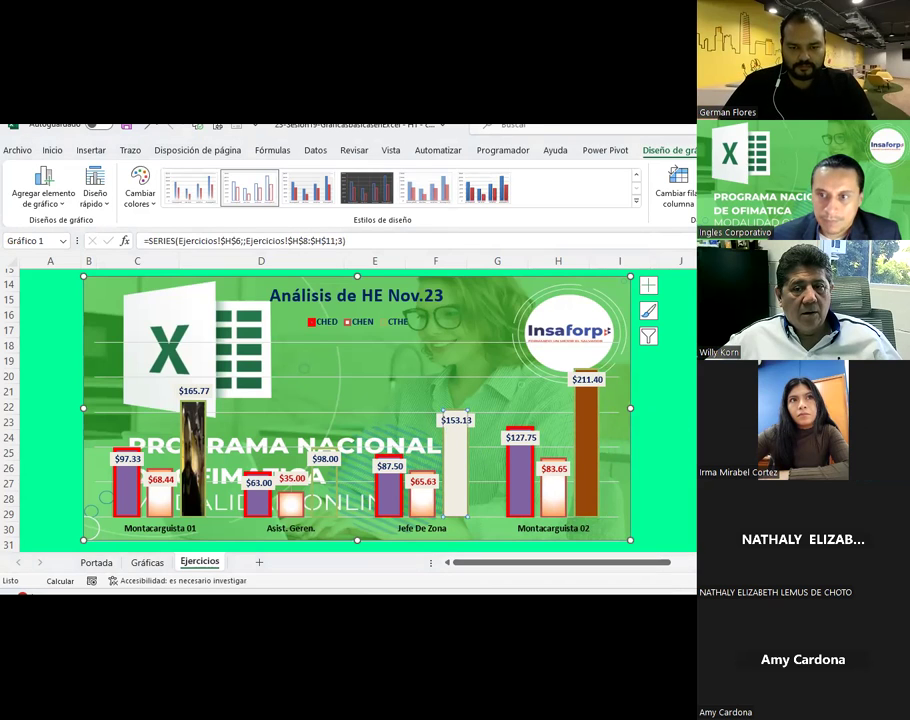
{"action": "key", "text": "F4"}
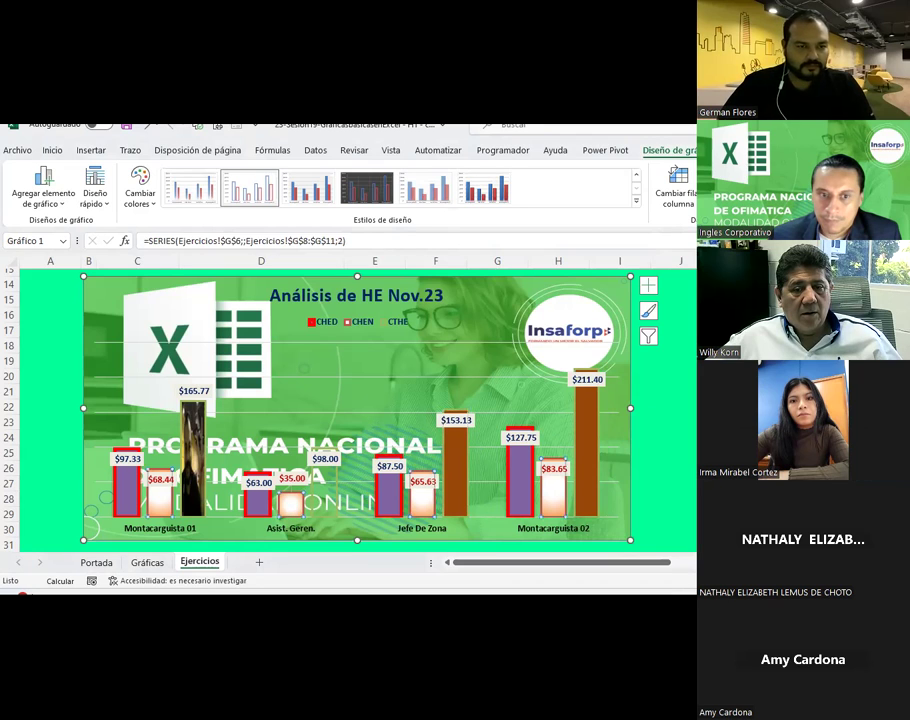
- Apply the brown fill to the whole CTHE series, legend marker included
{"action": "left_click", "coordinate": [335, 487]}
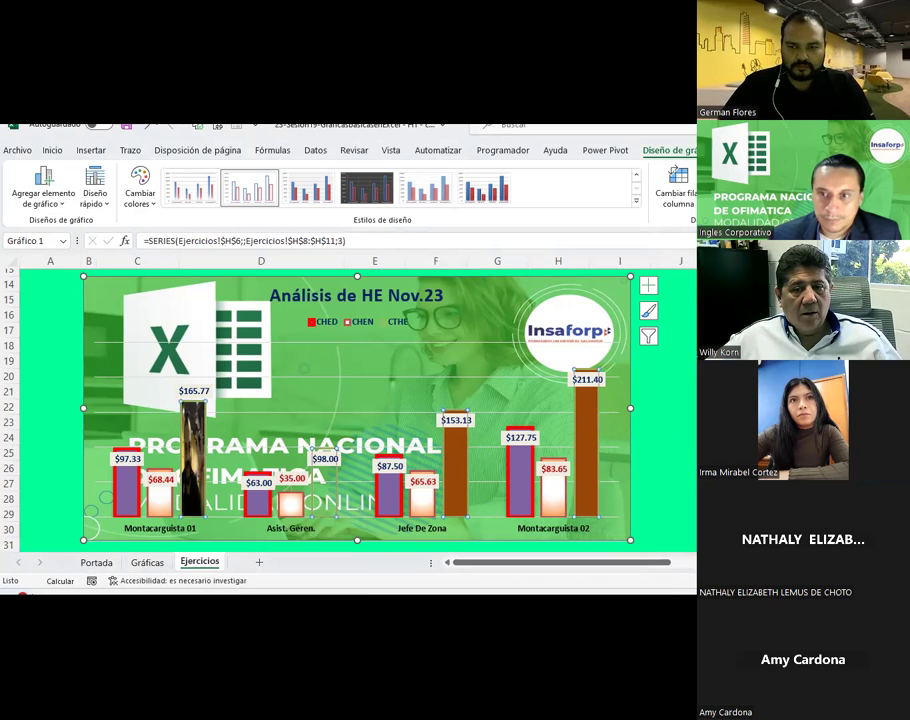
{"action": "key", "text": "F4"}
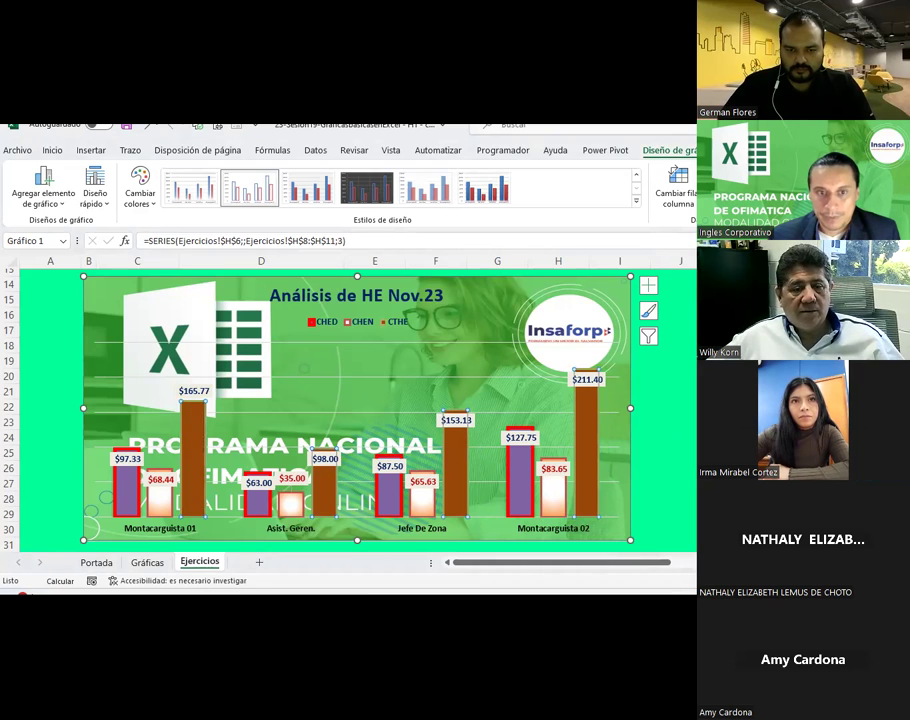
{"action": "left_click", "coordinate": [203, 428]}
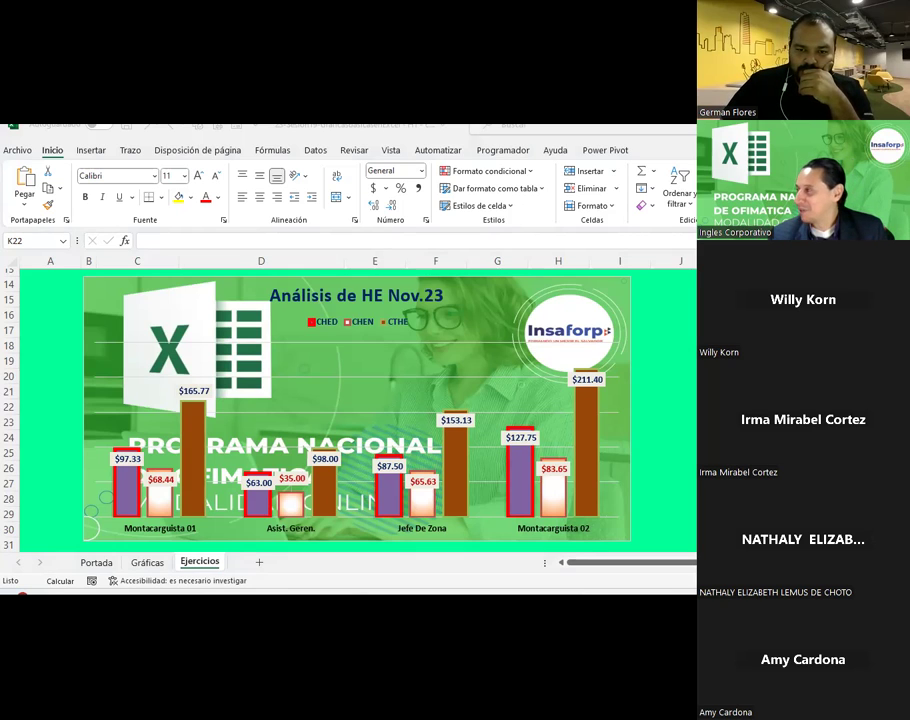
{"action": "left_click", "coordinate": [293, 536]}
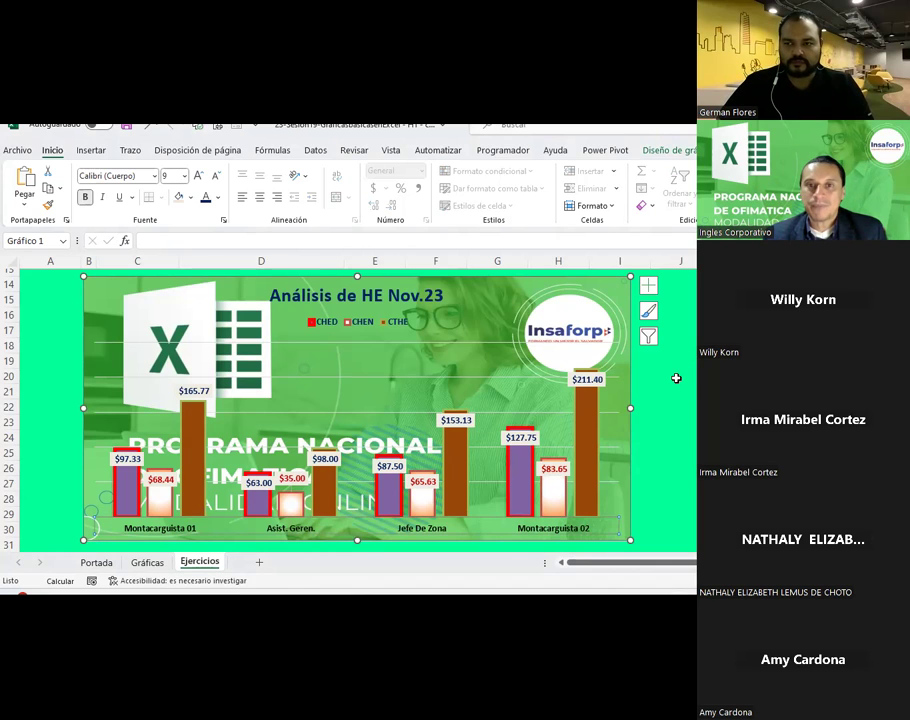
{"action": "left_click", "coordinate": [660, 152]}
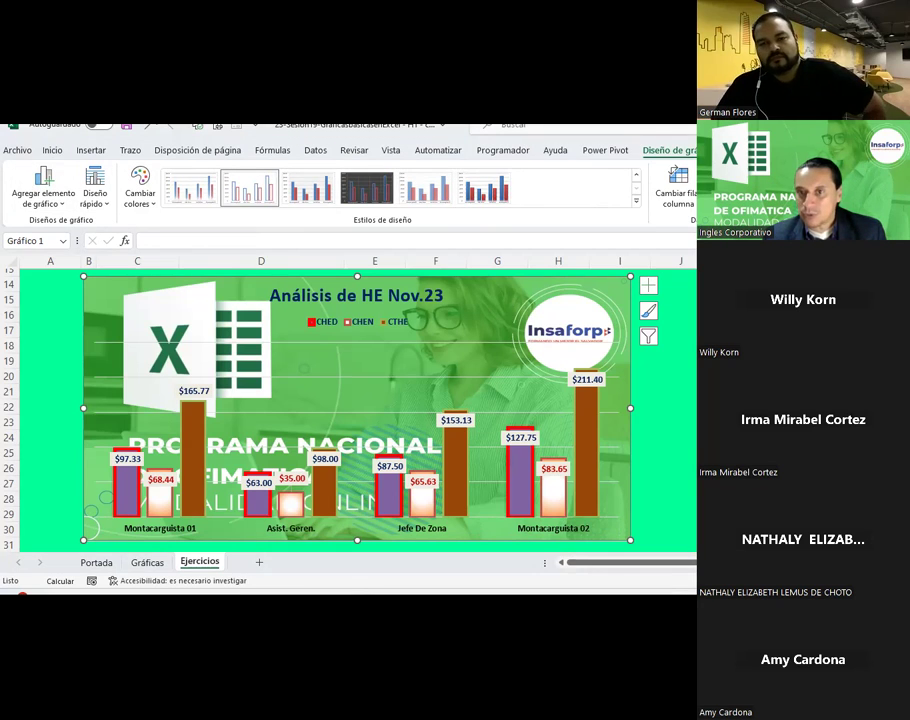
{"action": "left_click", "coordinate": [720, 190]}
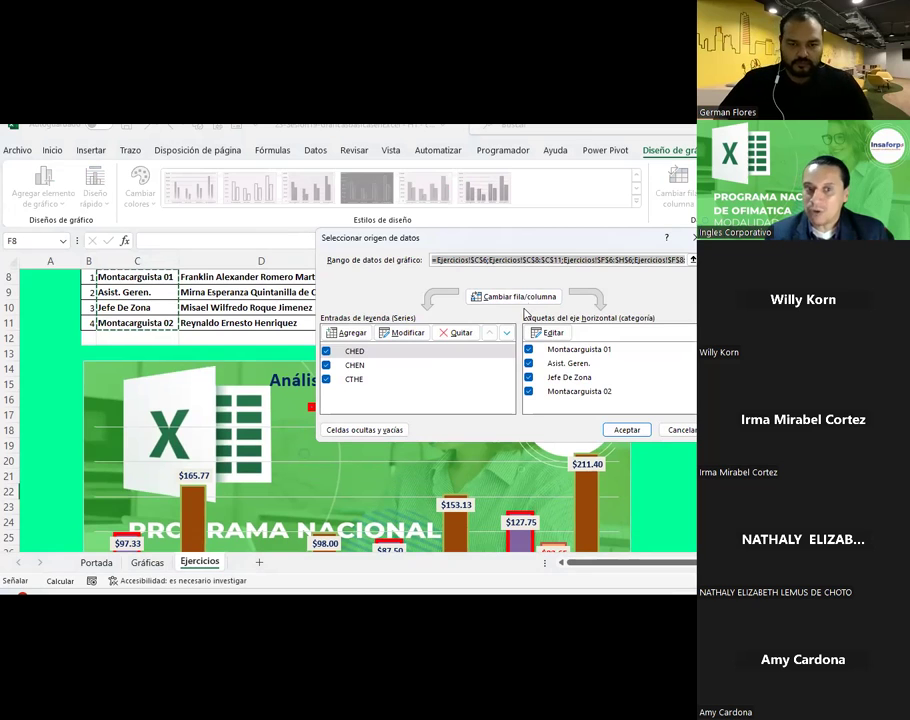
{"action": "key", "text": "Escape"}
{"action": "scroll", "coordinate": [465, 375], "scroll_direction": "down", "scroll_amount": 3}
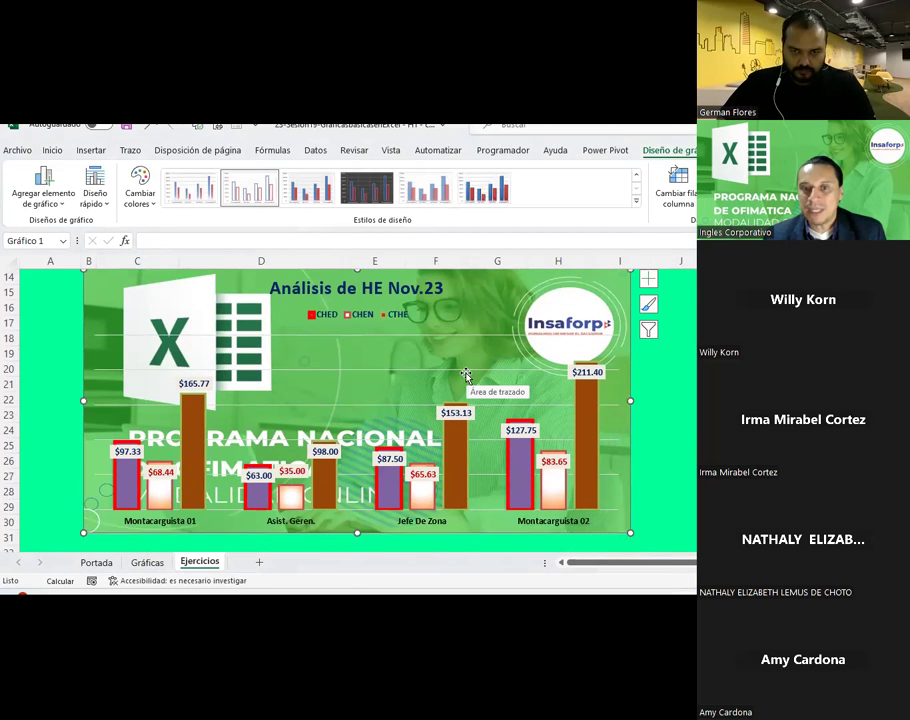
{"action": "scroll", "coordinate": [465, 375], "scroll_direction": "up", "scroll_amount": 2}
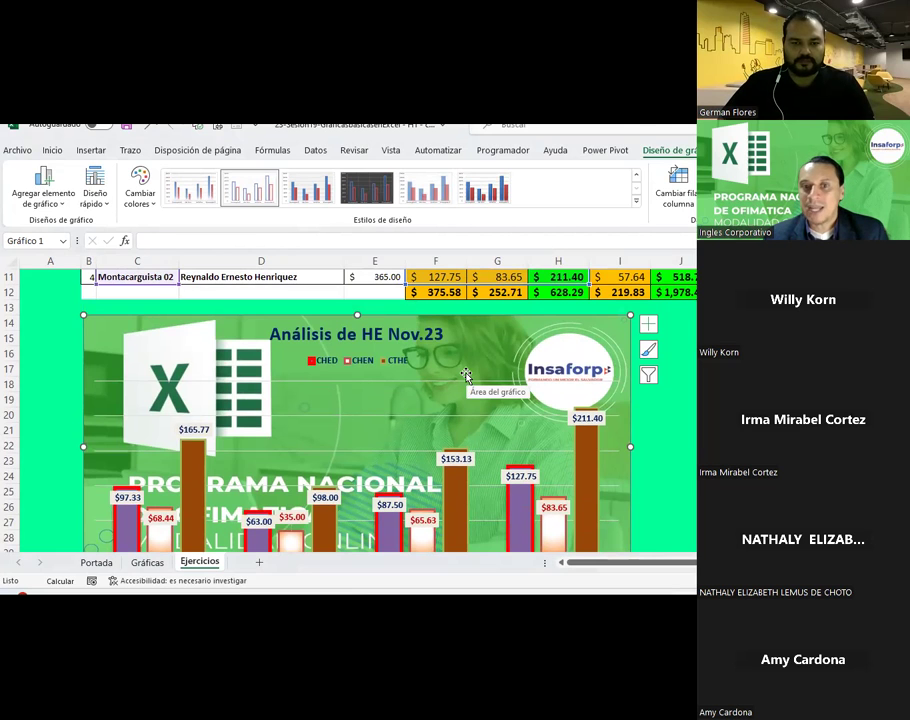
{"action": "key", "text": "Escape"}
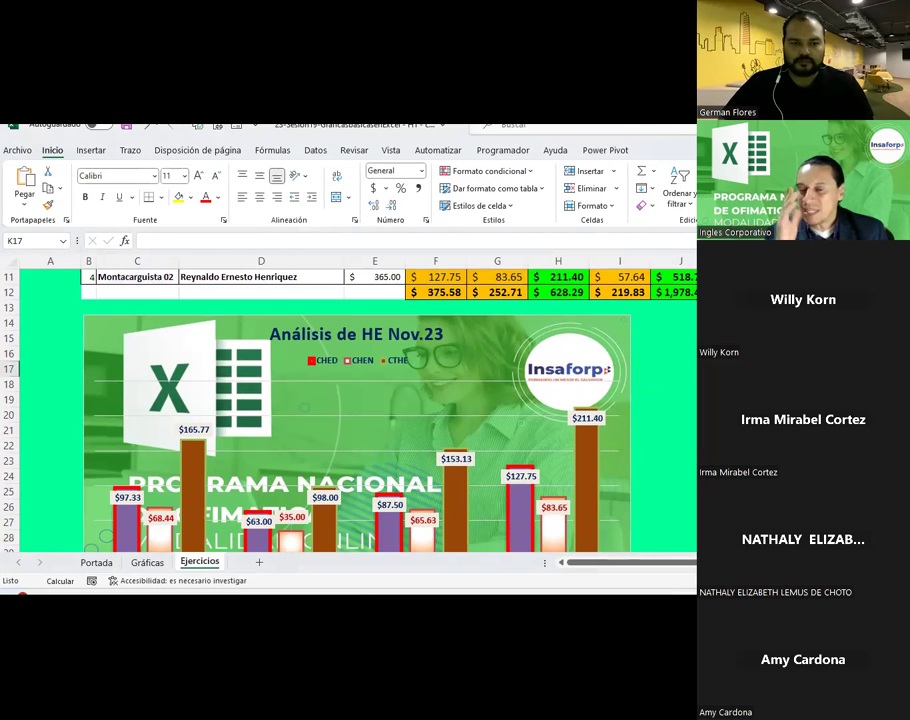
- Select job titles C8:C11 plus, with Ctrl, overtime amounts F8:H11
{"action": "scroll", "coordinate": [340, 410], "scroll_direction": "up", "scroll_amount": 3}
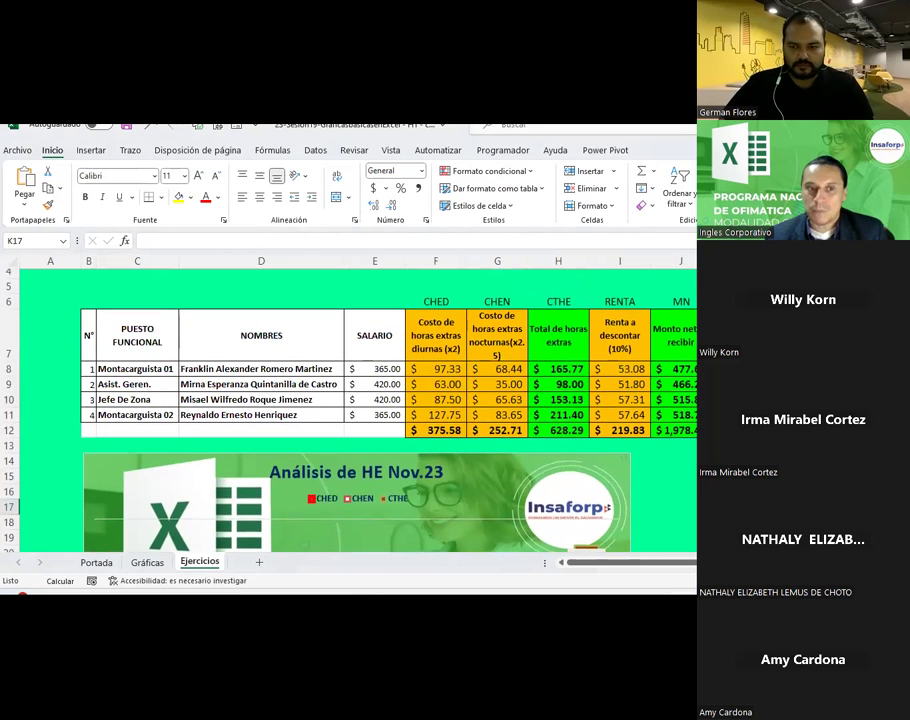
{"action": "scroll", "coordinate": [673, 418], "scroll_direction": "down", "scroll_amount": 1}
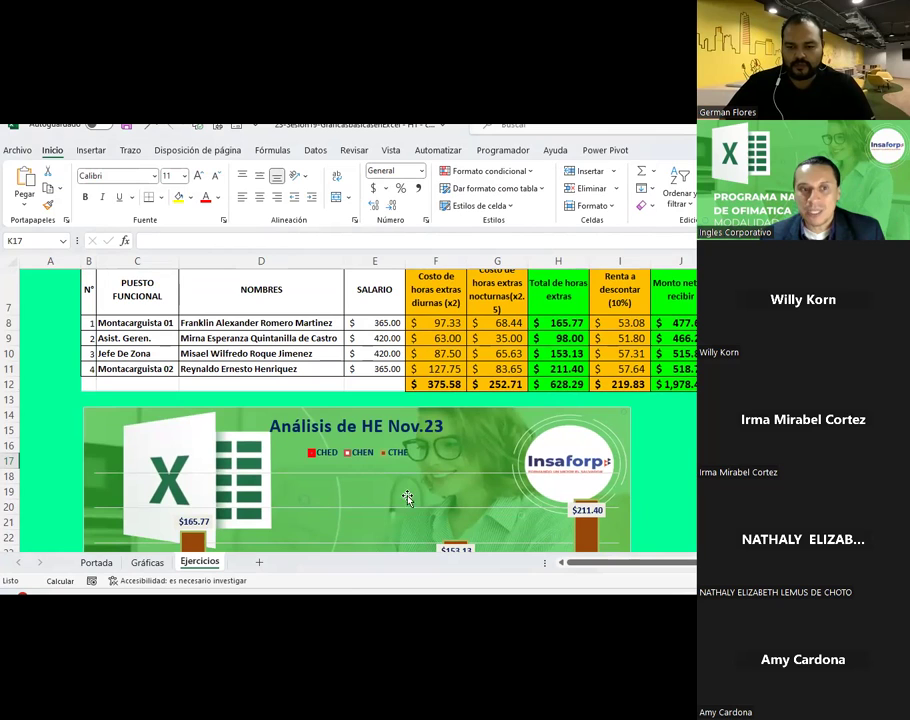
{"action": "left_click_drag", "start_coordinate": [160, 322], "coordinate": [158, 364]}
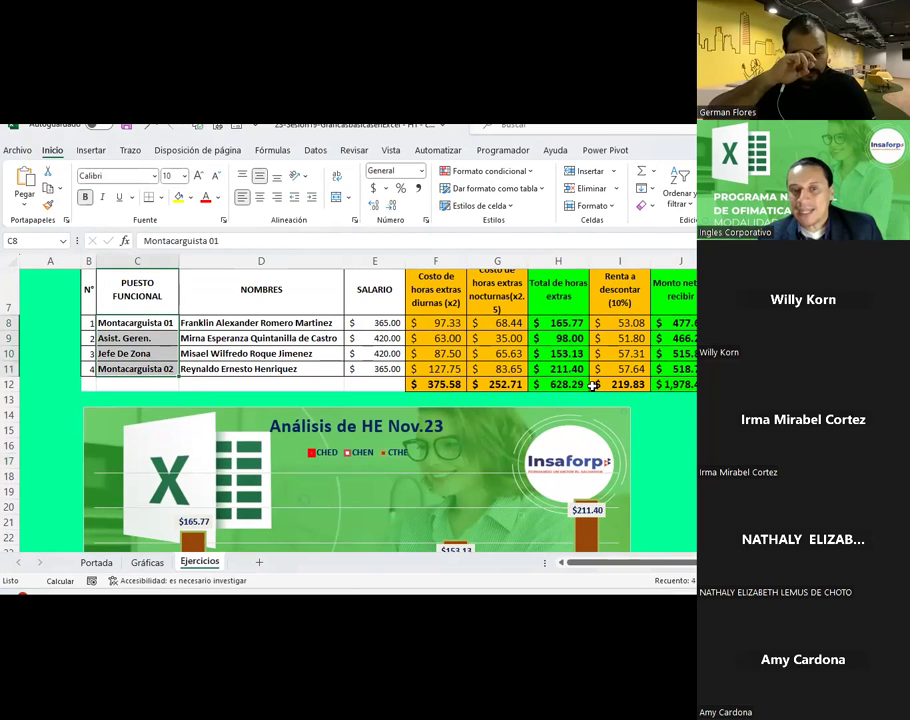
{"action": "left_click_drag", "start_coordinate": [450, 323], "coordinate": [560, 368]}
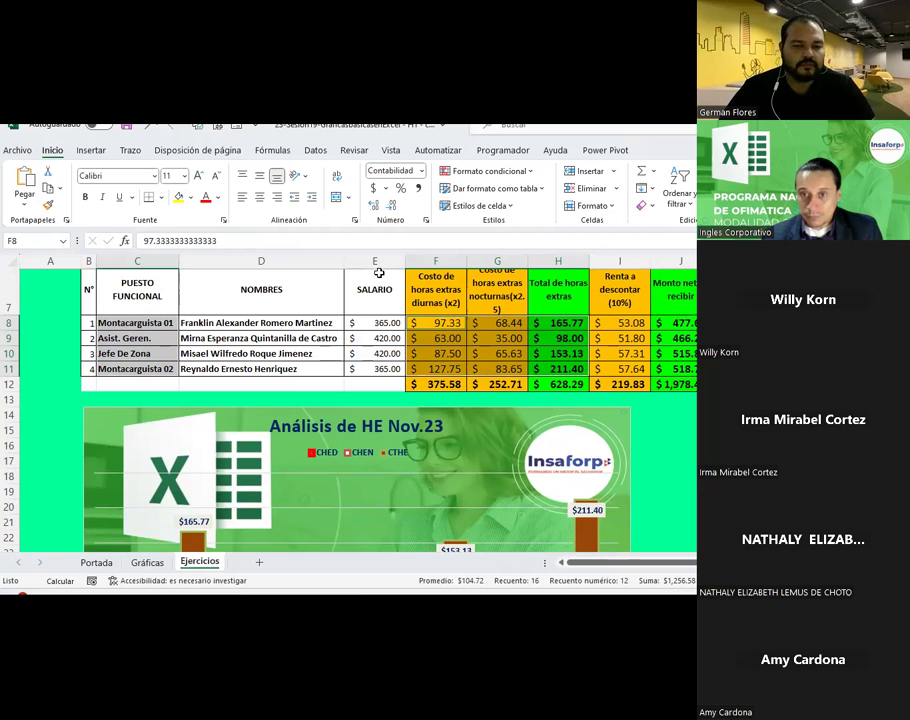
- Insert a clustered column chart of the selected overtime data
{"action": "left_click", "coordinate": [86, 150]}
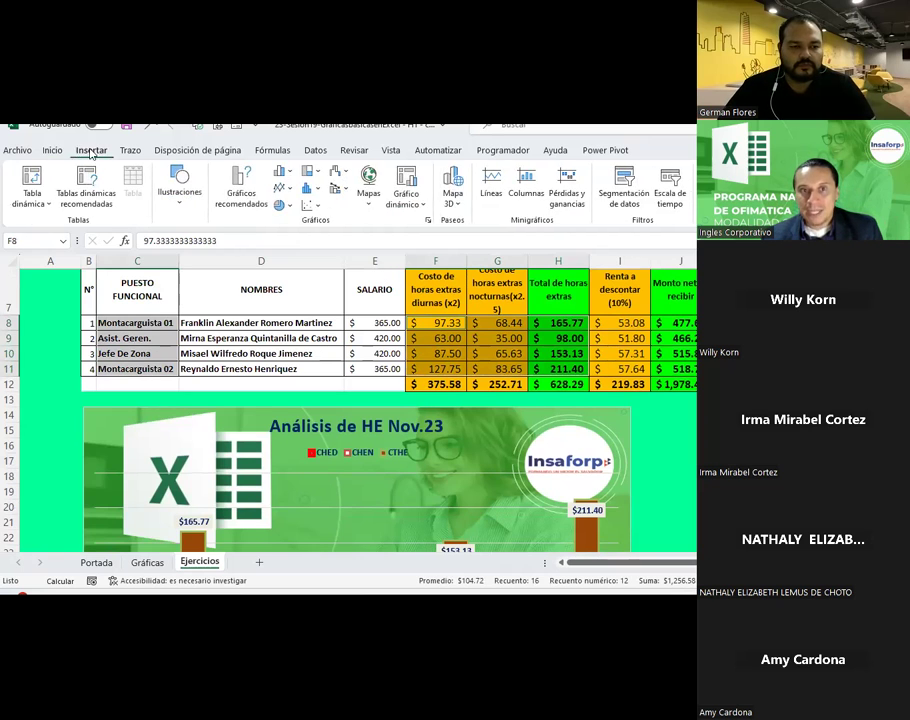
{"action": "left_click", "coordinate": [285, 171]}
{"action": "left_click", "coordinate": [290, 222]}
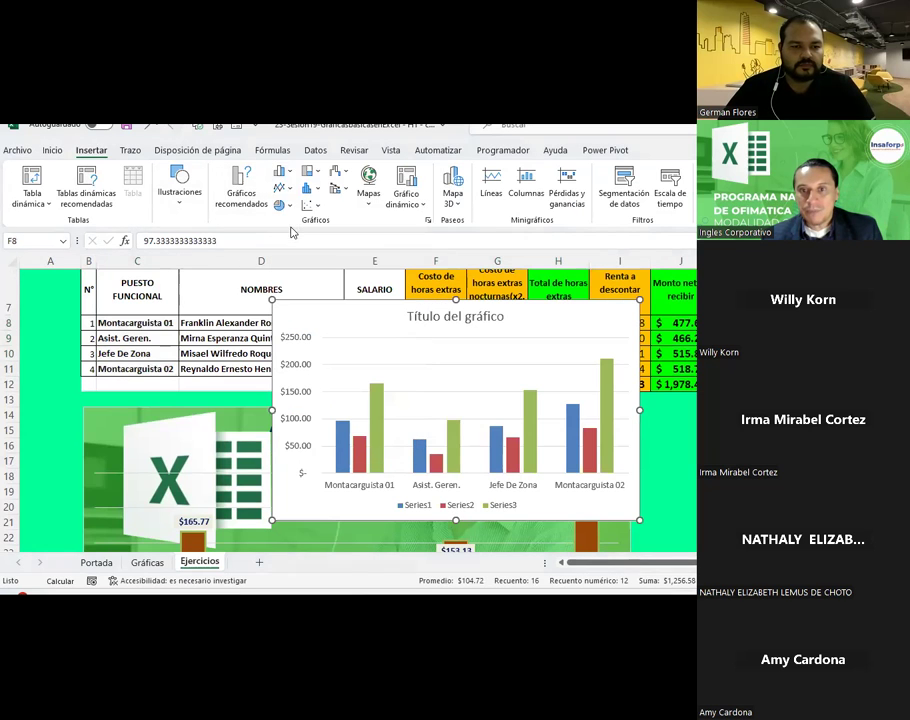
- Move the new chart down below the Análisis de HE Nov.23 chart
{"action": "left_click_drag", "start_coordinate": [356, 327], "coordinate": [645, 410]}
{"action": "scroll", "coordinate": [609, 372], "scroll_direction": "down", "scroll_amount": 3}
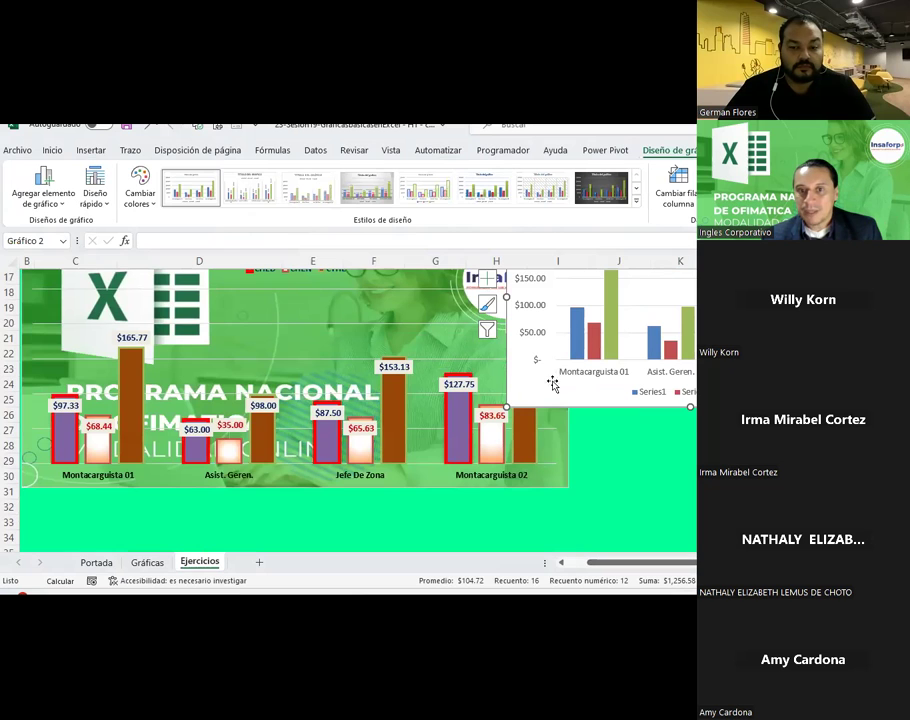
{"action": "scroll", "coordinate": [684, 360], "scroll_direction": "up", "scroll_amount": 2}
{"action": "left_click_drag", "start_coordinate": [684, 360], "coordinate": [593, 423]}
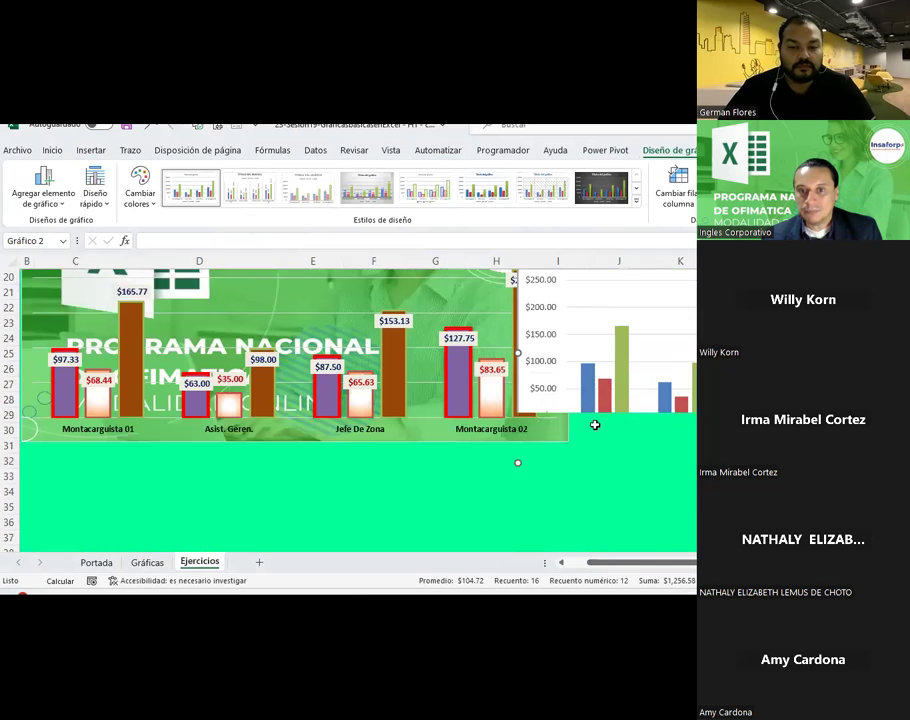
{"action": "scroll", "coordinate": [593, 423], "scroll_direction": "down", "scroll_amount": 1}
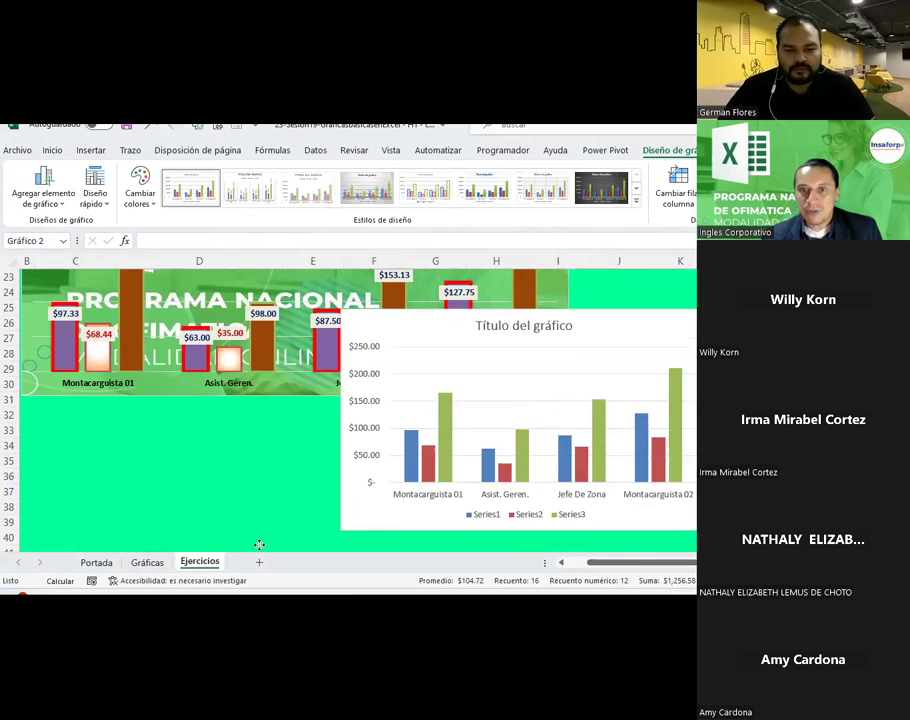
{"action": "scroll", "coordinate": [223, 502], "scroll_direction": "down", "scroll_amount": 1}
{"action": "left_click_drag", "start_coordinate": [531, 375], "coordinate": [86, 524]}
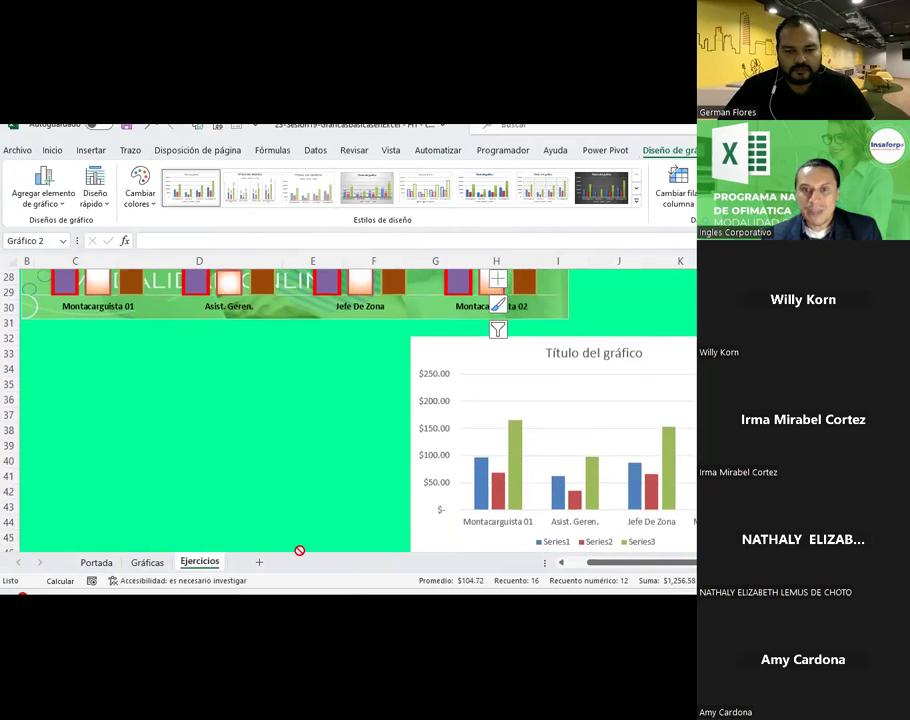
- Enlarge the new chart by dragging its corner handle
{"action": "scroll", "coordinate": [424, 475], "scroll_direction": "down", "scroll_amount": 2}
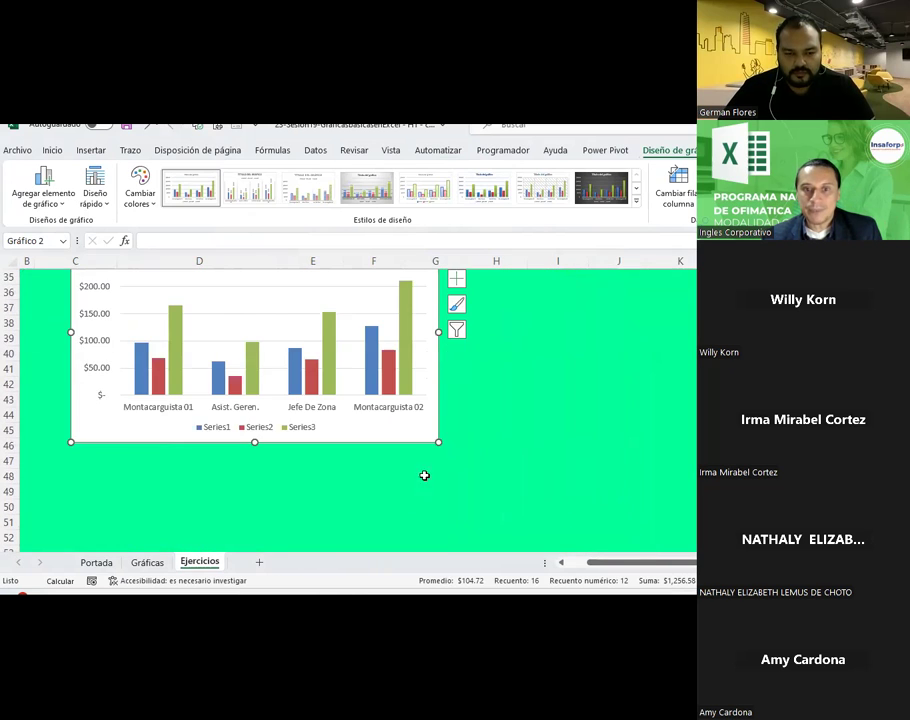
{"action": "left_click_drag", "start_coordinate": [438, 441], "coordinate": [549, 504]}
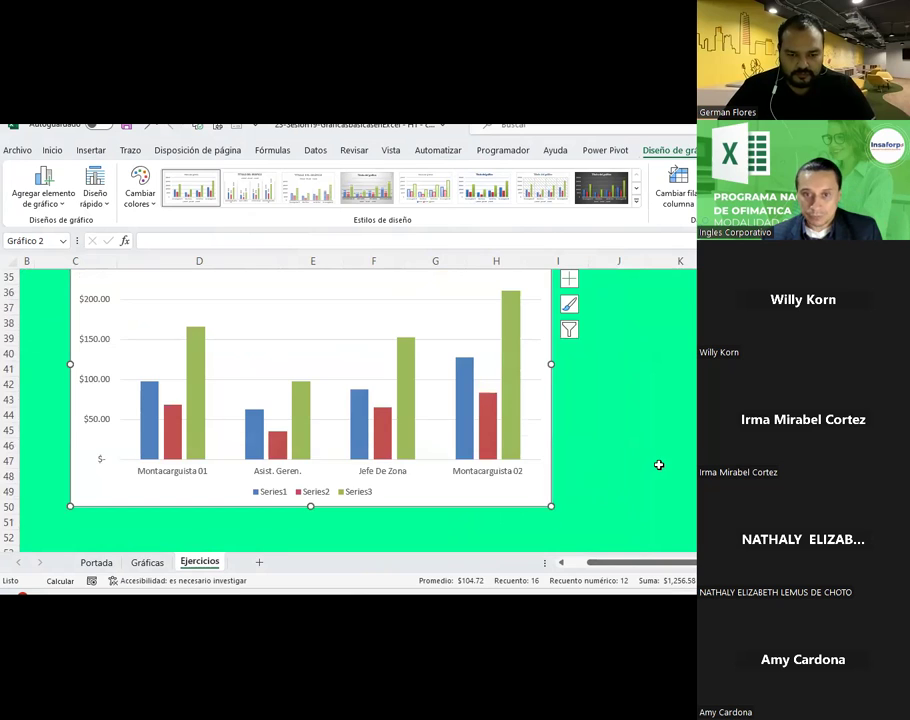
{"action": "scroll", "coordinate": [656, 463], "scroll_direction": "up", "scroll_amount": 1}
{"action": "scroll", "coordinate": [659, 465], "scroll_direction": "up", "scroll_amount": 1}
{"action": "scroll", "coordinate": [659, 465], "scroll_direction": "down", "scroll_amount": 2}
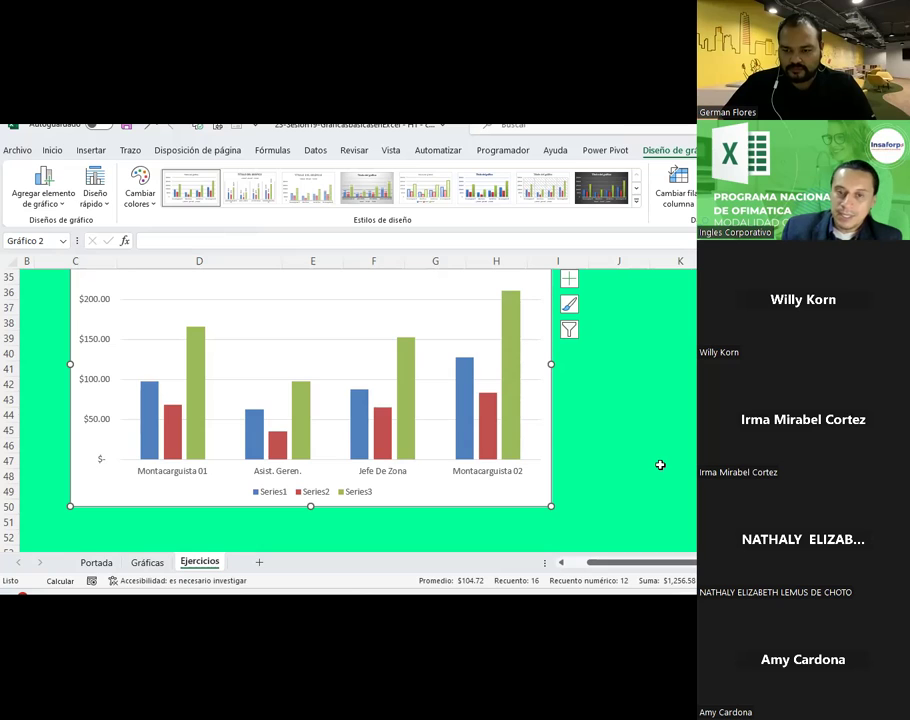
- Delete the dollar-value vertical axis from the second column chart, keeping bars and Series1–3 legend
{"action": "left_click", "coordinate": [107, 347]}
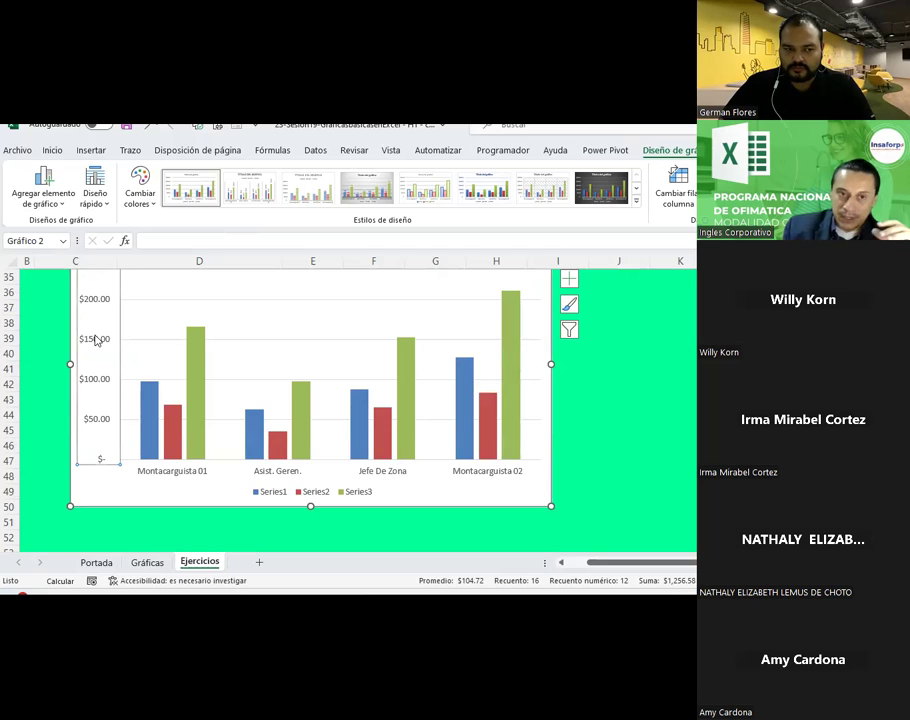
{"action": "key", "text": "Delete"}
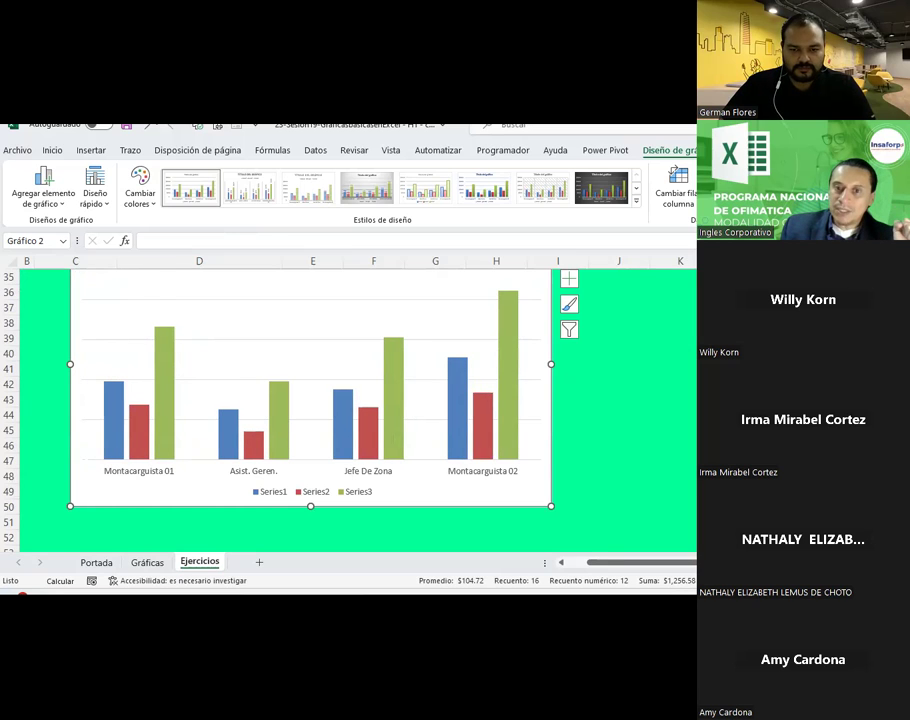
{"action": "key", "text": "Escape"}
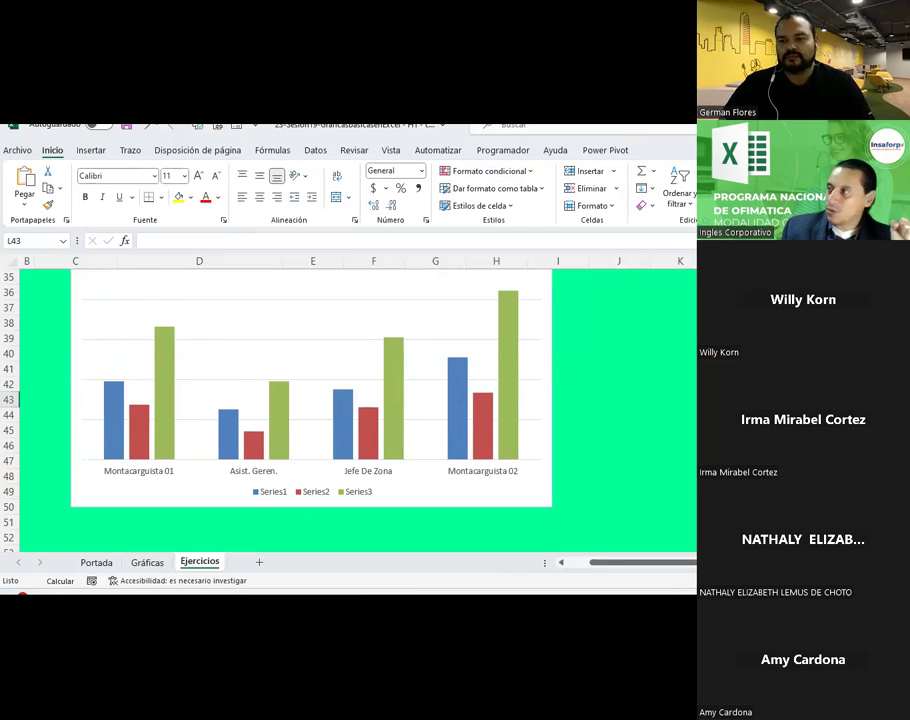